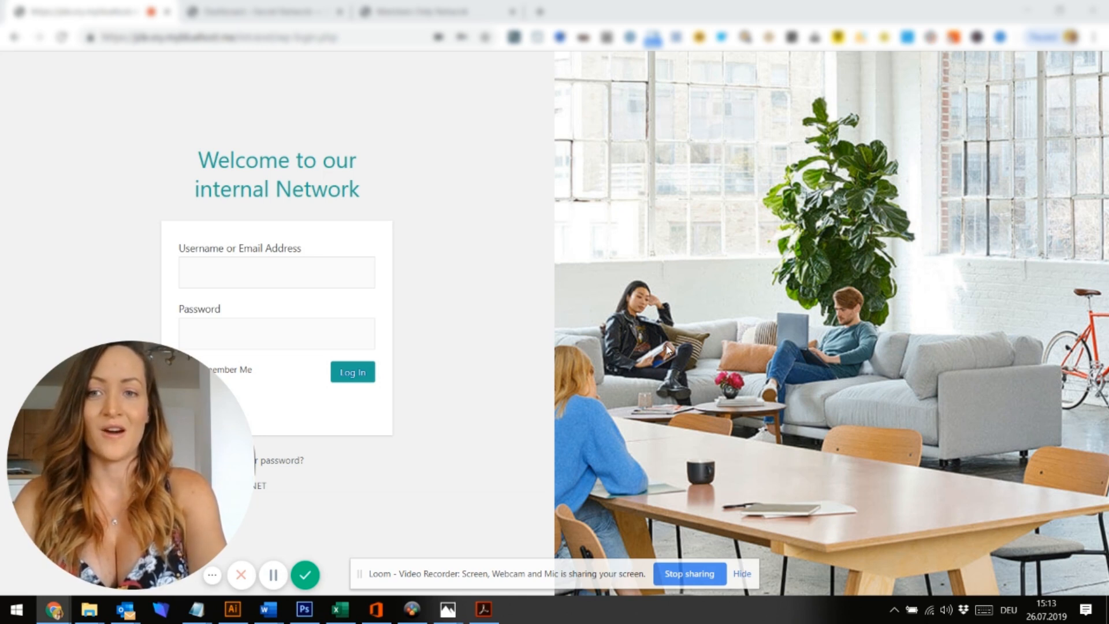
Log in to the intranet with the saved username and the pasted account password
{"action": "left_click", "coordinate": [307, 273]}
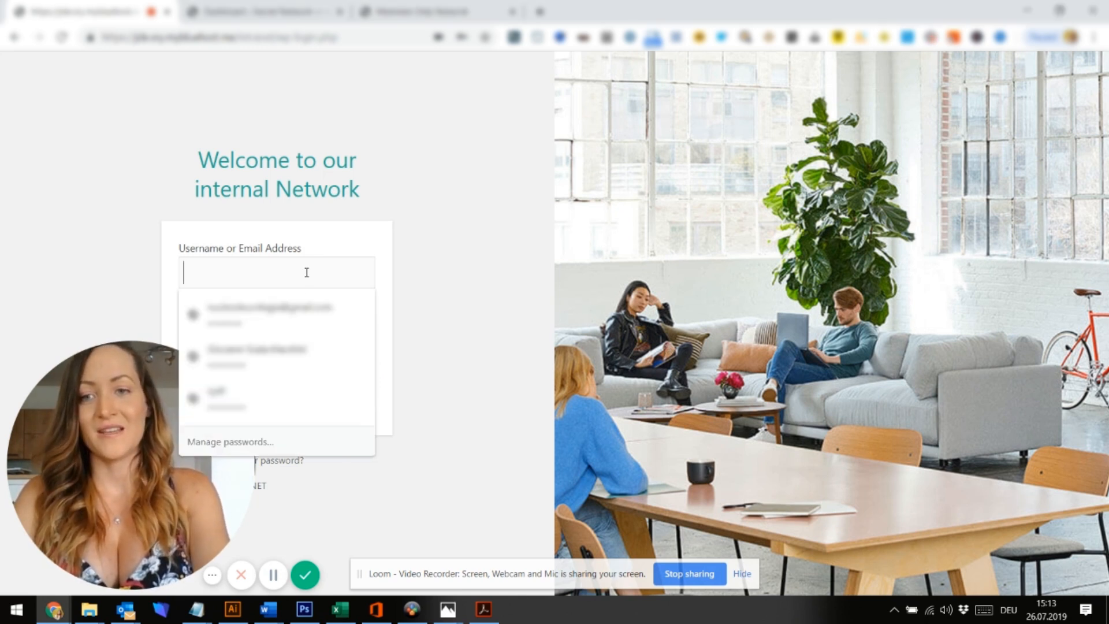
{"action": "type", "text": "User"}
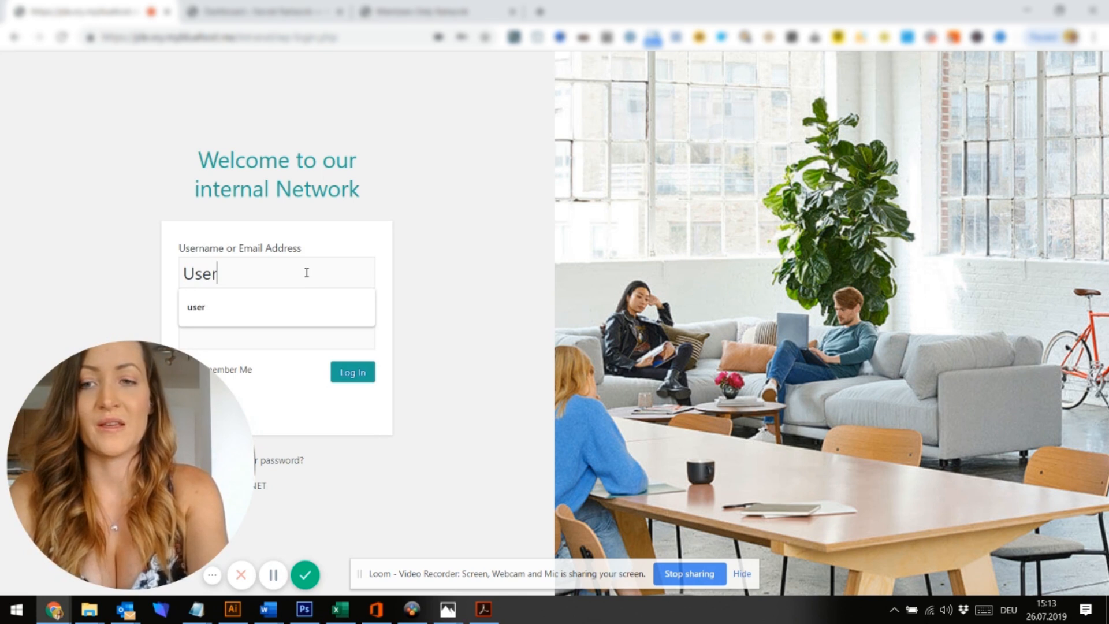
{"action": "left_click", "coordinate": [421, 182]}
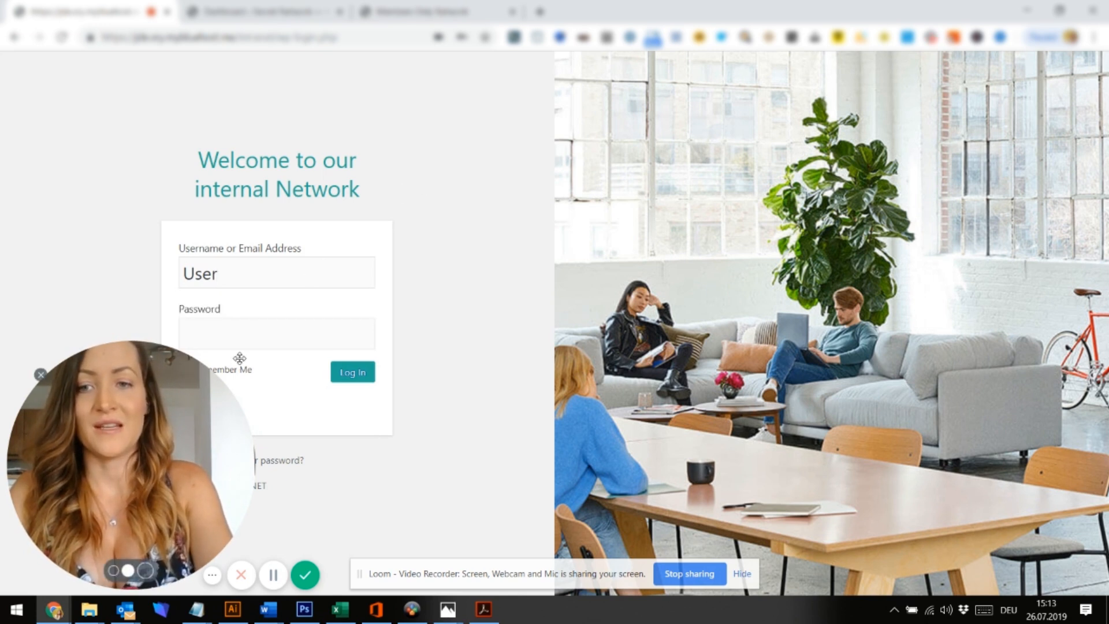
{"action": "left_click", "coordinate": [266, 332]}
{"action": "key", "text": "ctrl+v"}
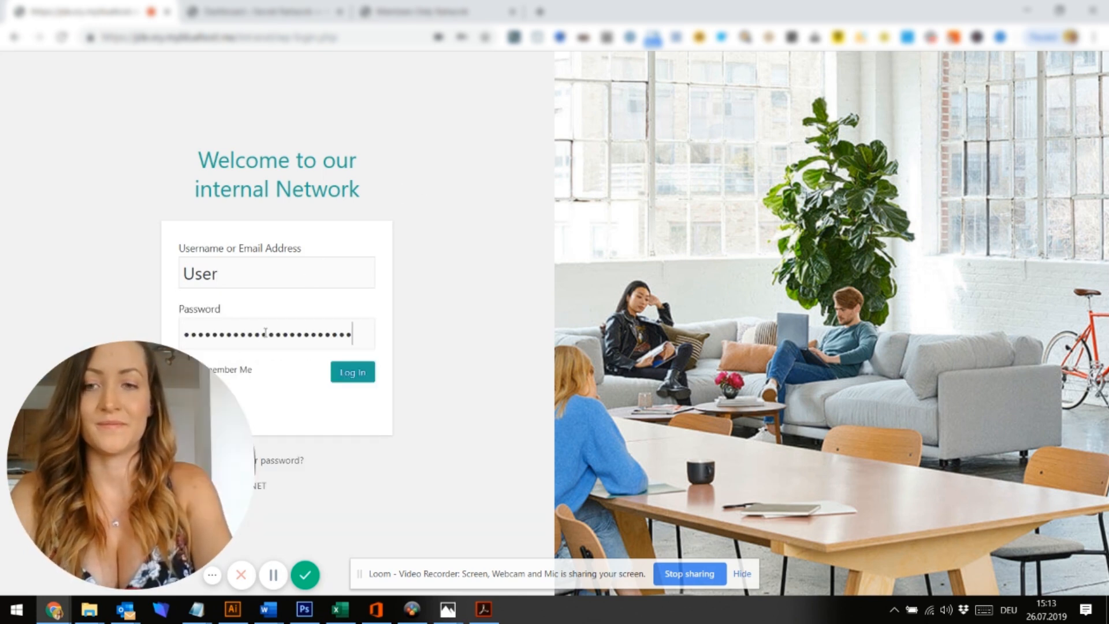
{"action": "left_click", "coordinate": [340, 379]}
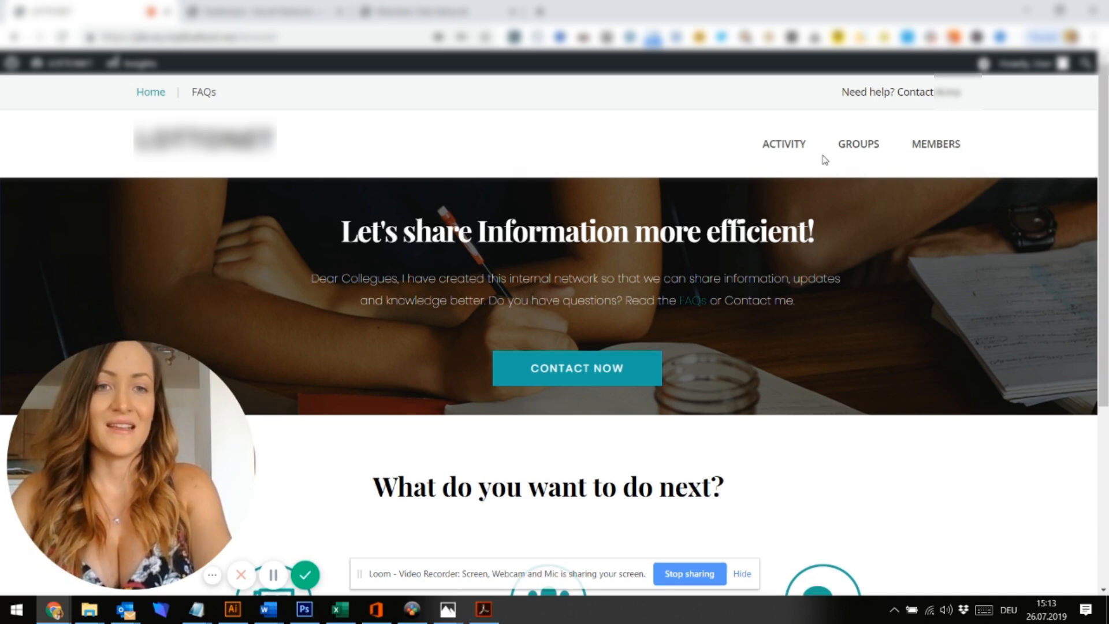
Scroll the home page down to the Activity Feed, Members and Groups options
{"action": "scroll", "coordinate": [1002, 156], "scroll_direction": "down", "scroll_amount": 1}
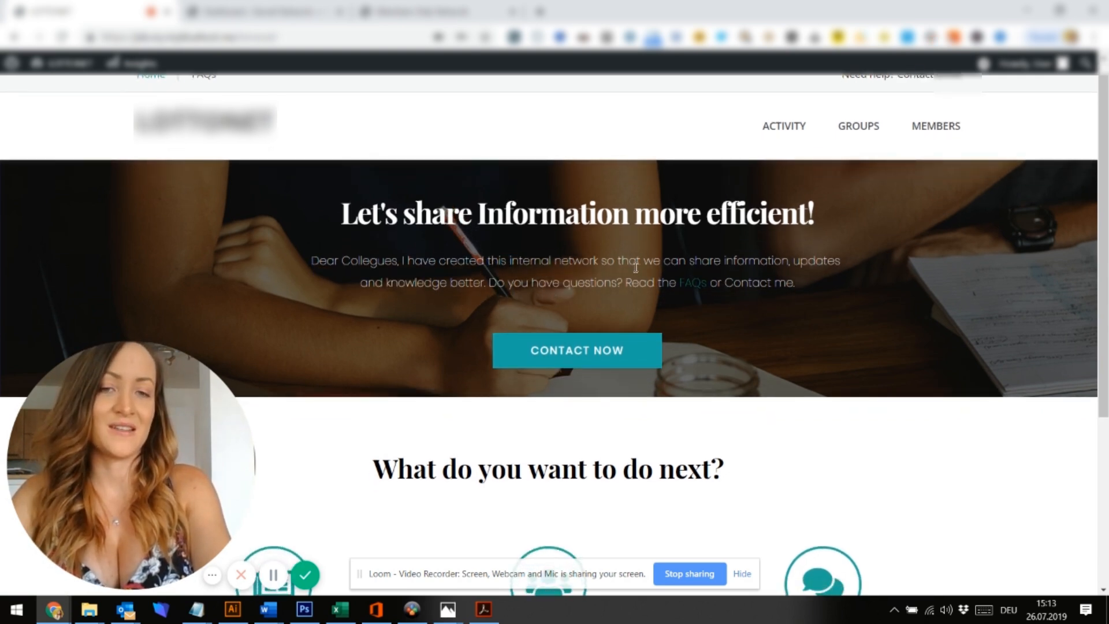
{"action": "scroll", "coordinate": [636, 267], "scroll_direction": "down", "scroll_amount": 1}
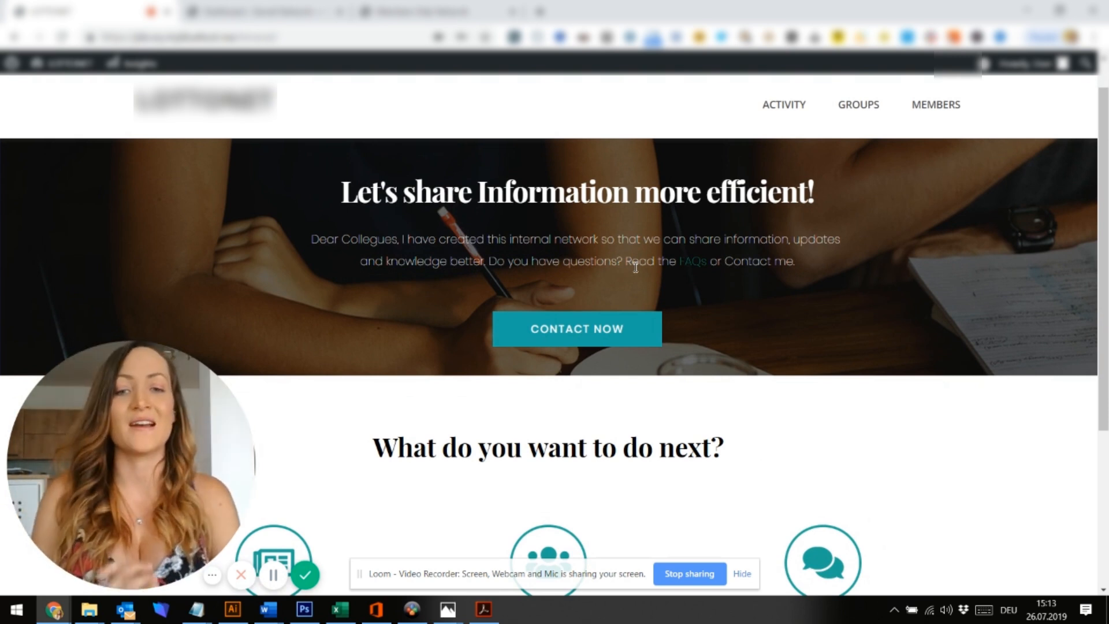
{"action": "scroll", "coordinate": [636, 268], "scroll_direction": "down", "scroll_amount": 3}
{"action": "scroll", "coordinate": [636, 268], "scroll_direction": "down", "scroll_amount": 1}
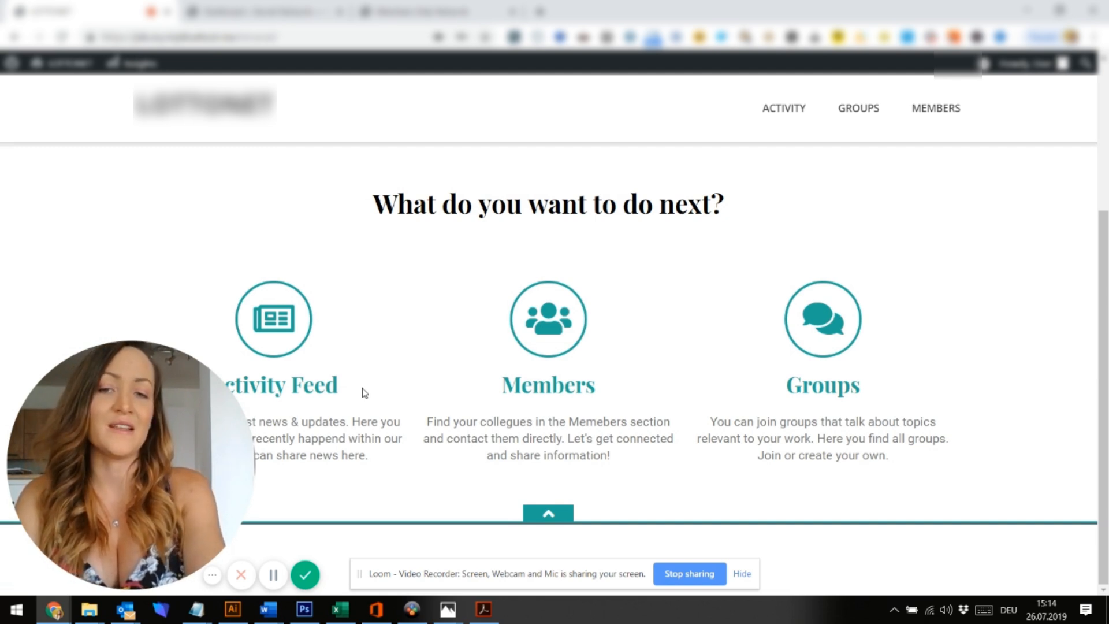
{"action": "left_click", "coordinate": [310, 392]}
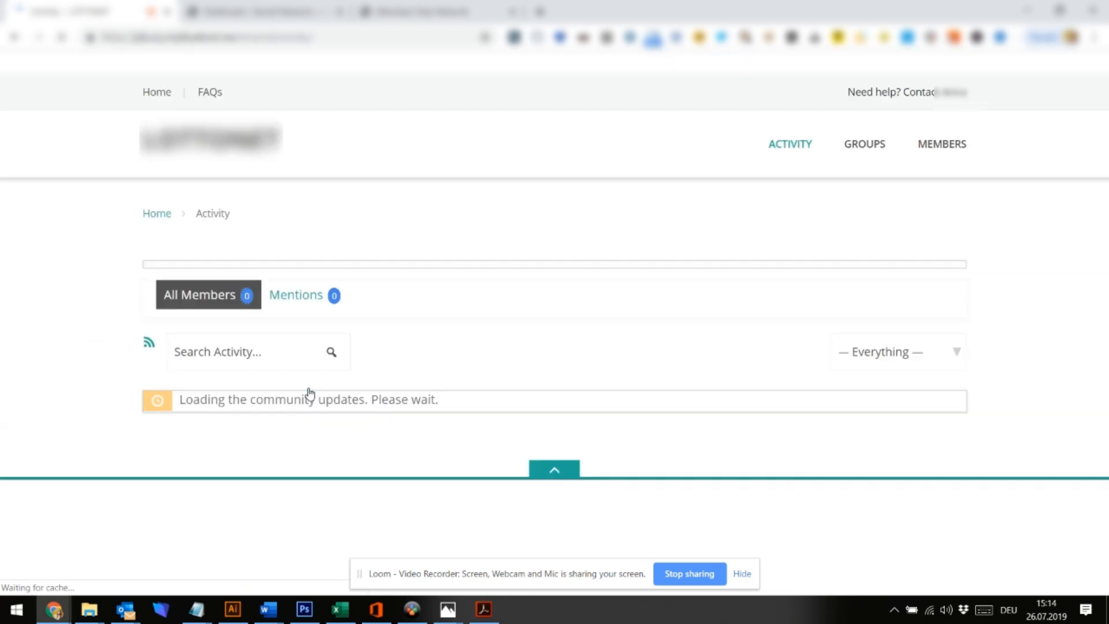
{"action": "left_click_drag", "start_coordinate": [310, 393], "coordinate": [1087, 173]}
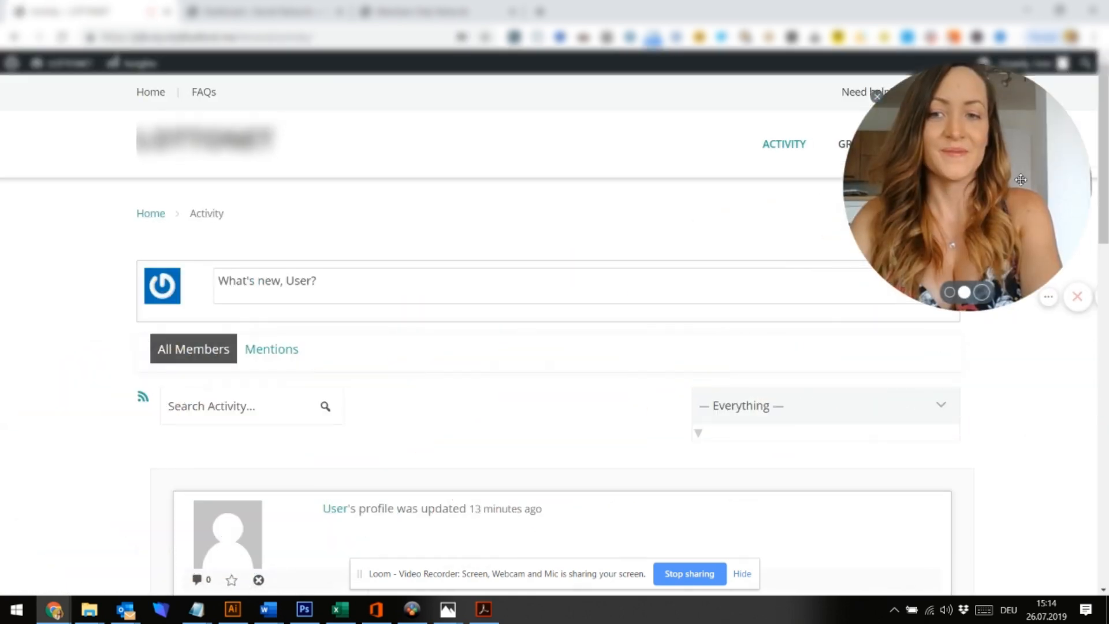
{"action": "left_click", "coordinate": [404, 289]}
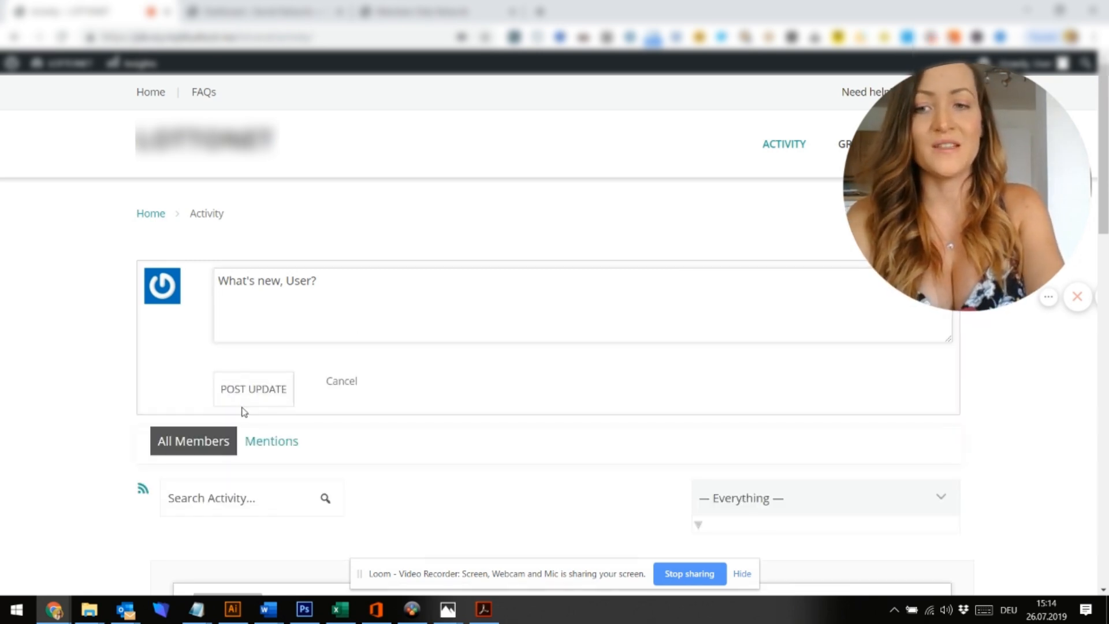
{"action": "left_click", "coordinate": [2, 440]}
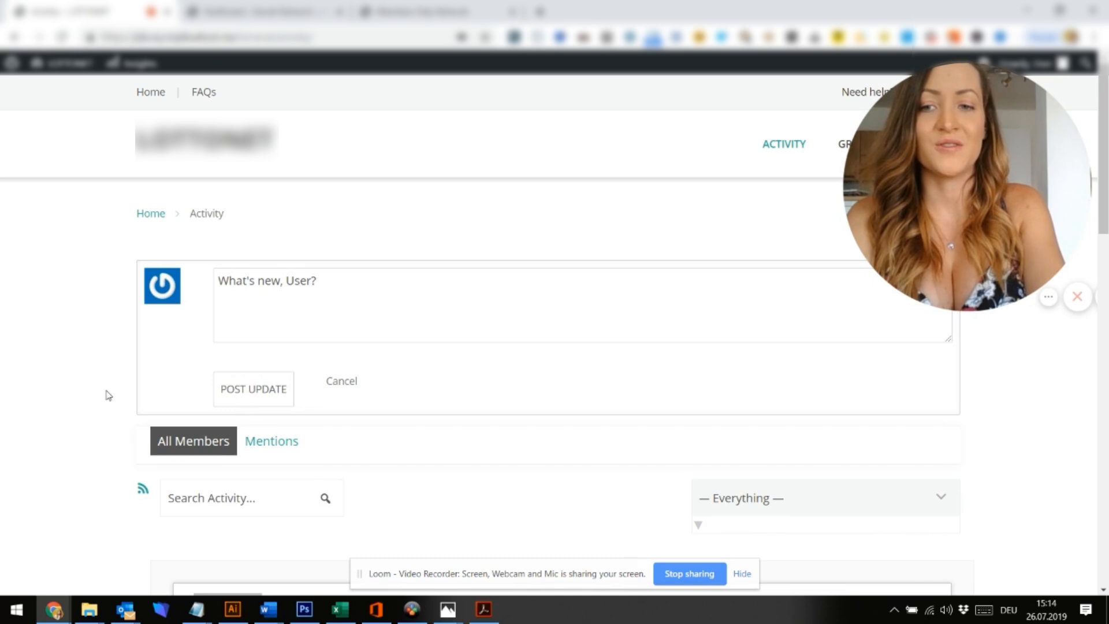
{"action": "scroll", "coordinate": [110, 393], "scroll_direction": "down", "scroll_amount": 4}
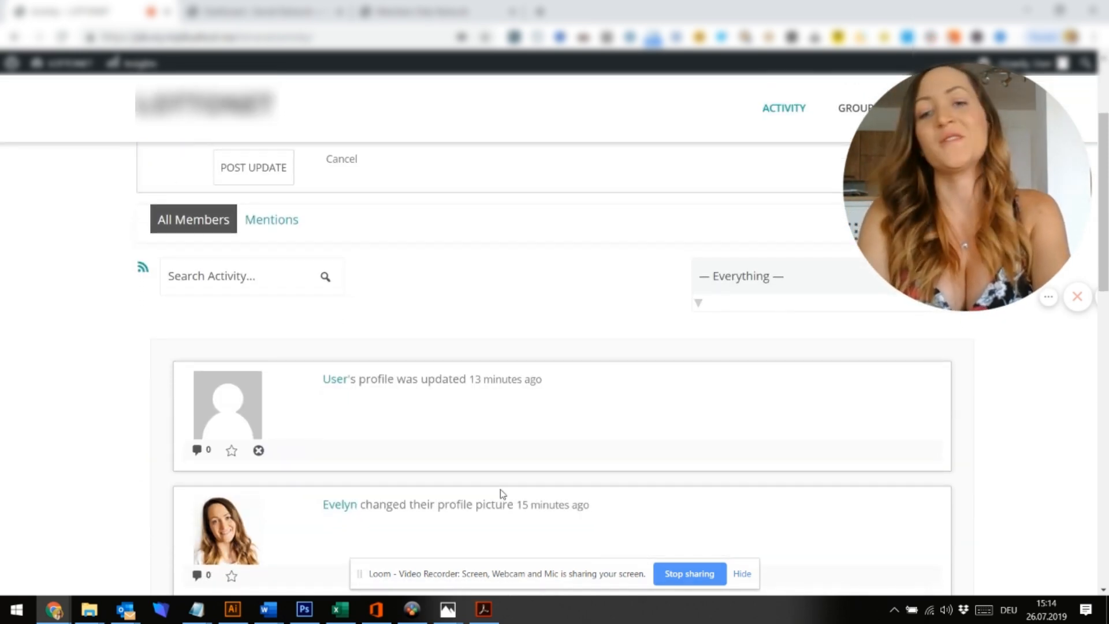
{"action": "scroll", "coordinate": [427, 476], "scroll_direction": "down", "scroll_amount": 1}
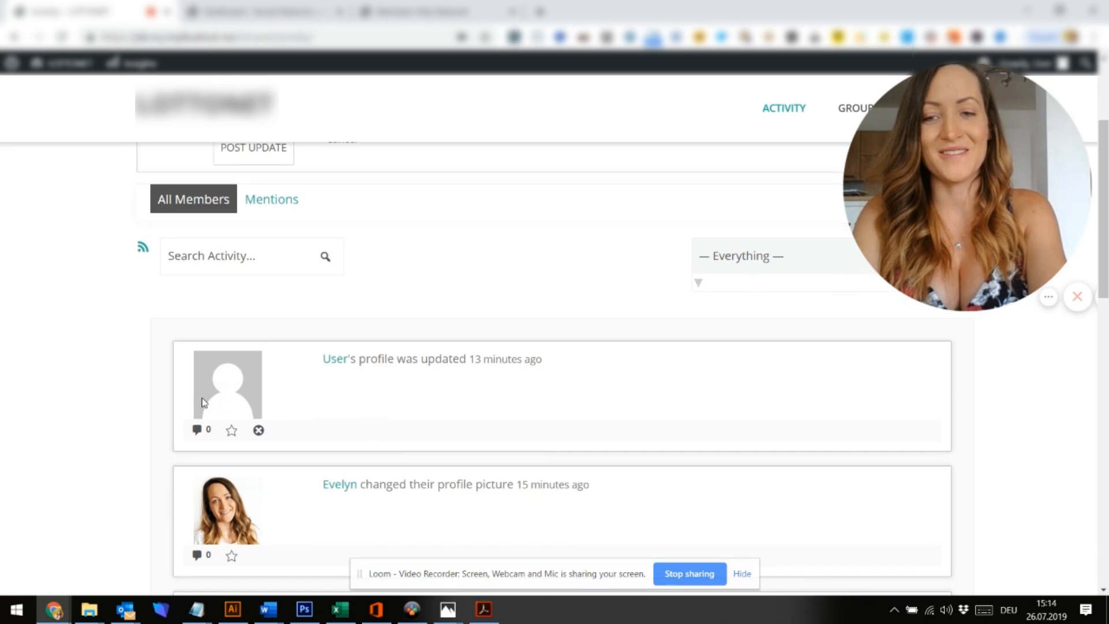
{"action": "scroll", "coordinate": [204, 402], "scroll_direction": "down", "scroll_amount": 2}
{"action": "scroll", "coordinate": [455, 375], "scroll_direction": "down", "scroll_amount": 3}
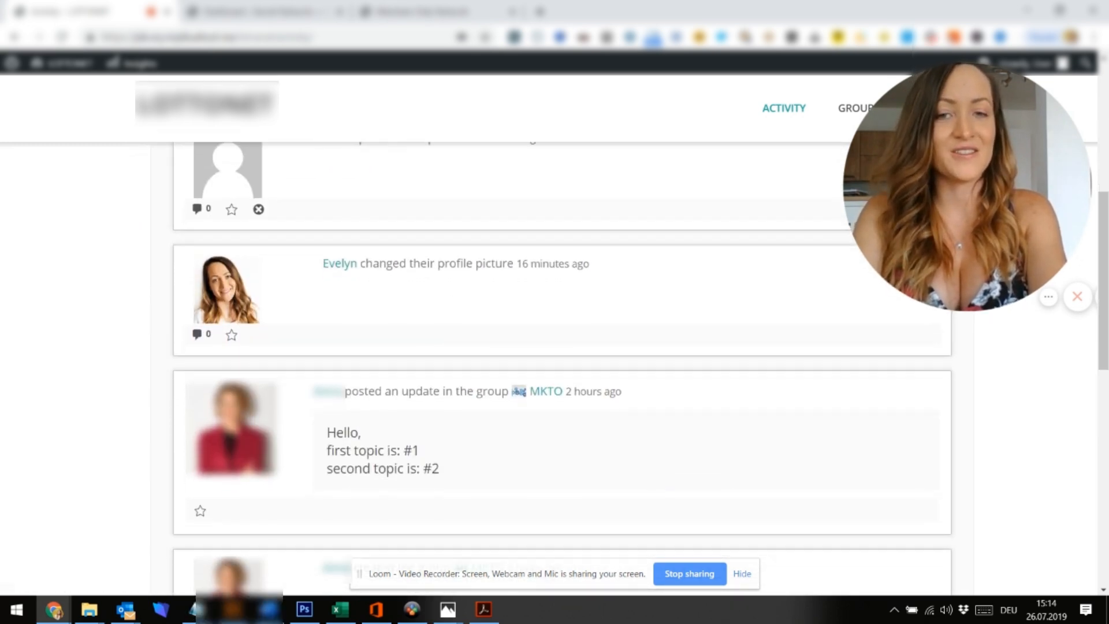
{"action": "scroll", "coordinate": [458, 416], "scroll_direction": "down", "scroll_amount": 1}
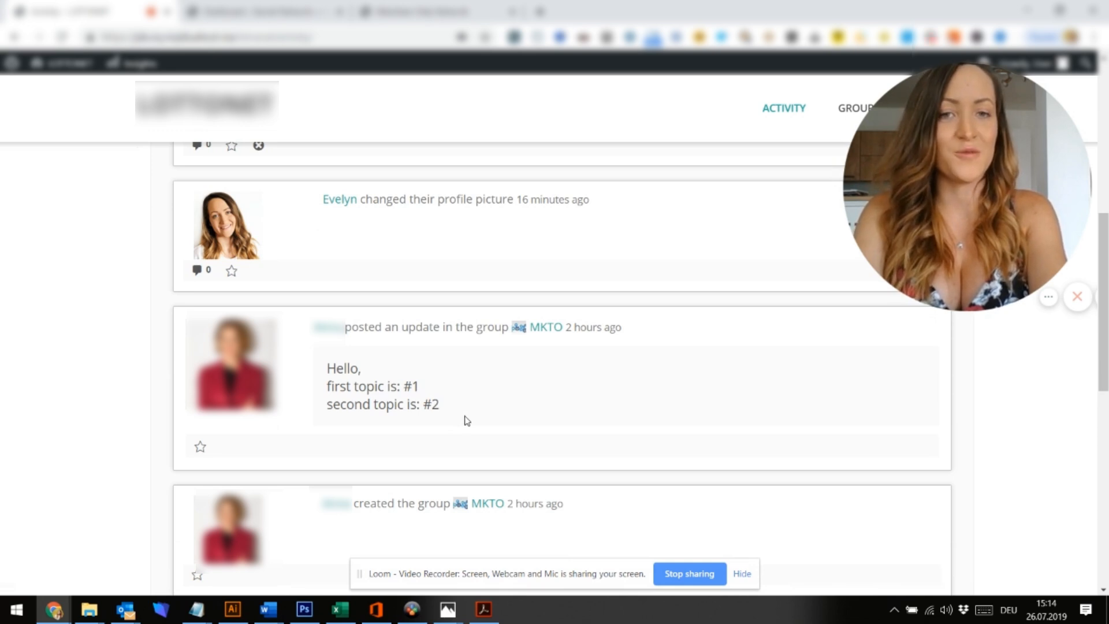
{"action": "scroll", "coordinate": [467, 420], "scroll_direction": "up", "scroll_amount": 9}
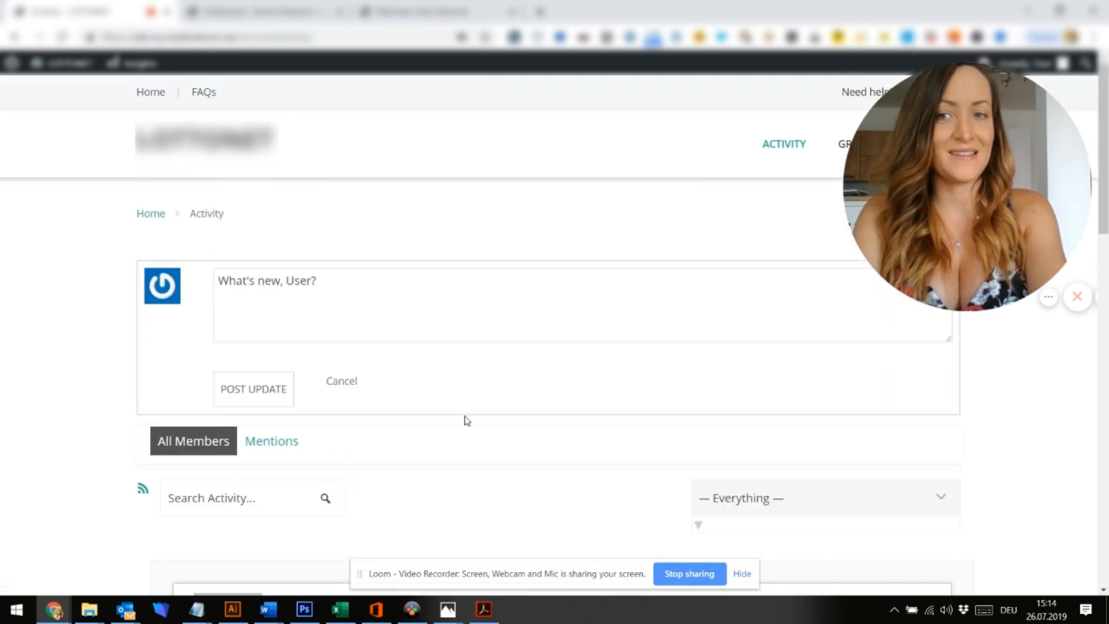
{"action": "left_click", "coordinate": [202, 157]}
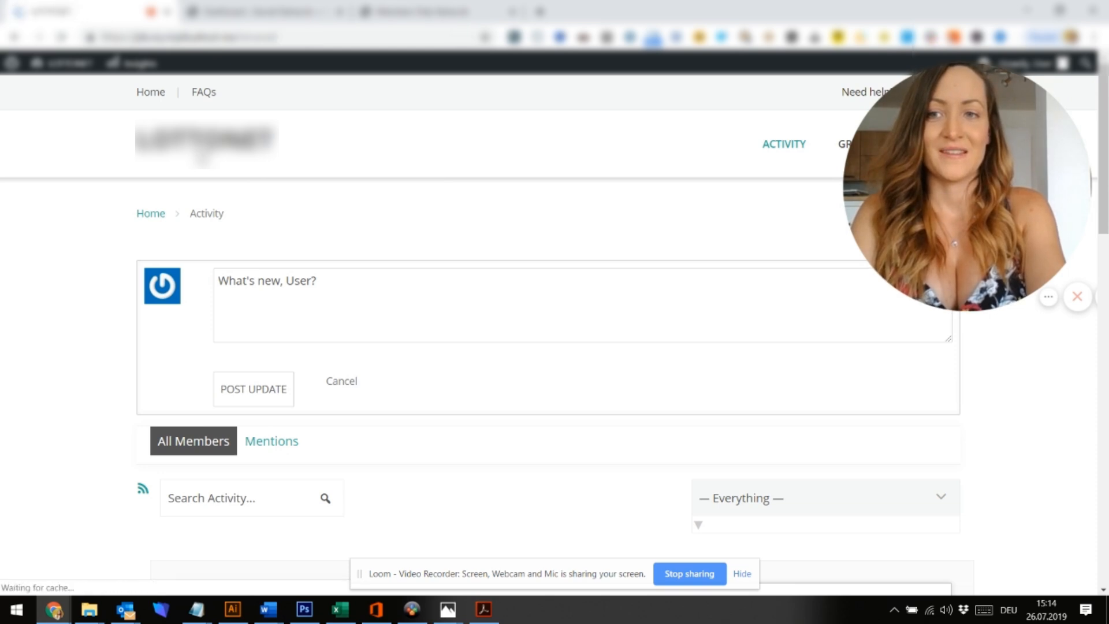
{"action": "scroll", "coordinate": [579, 399], "scroll_direction": "down", "scroll_amount": 3}
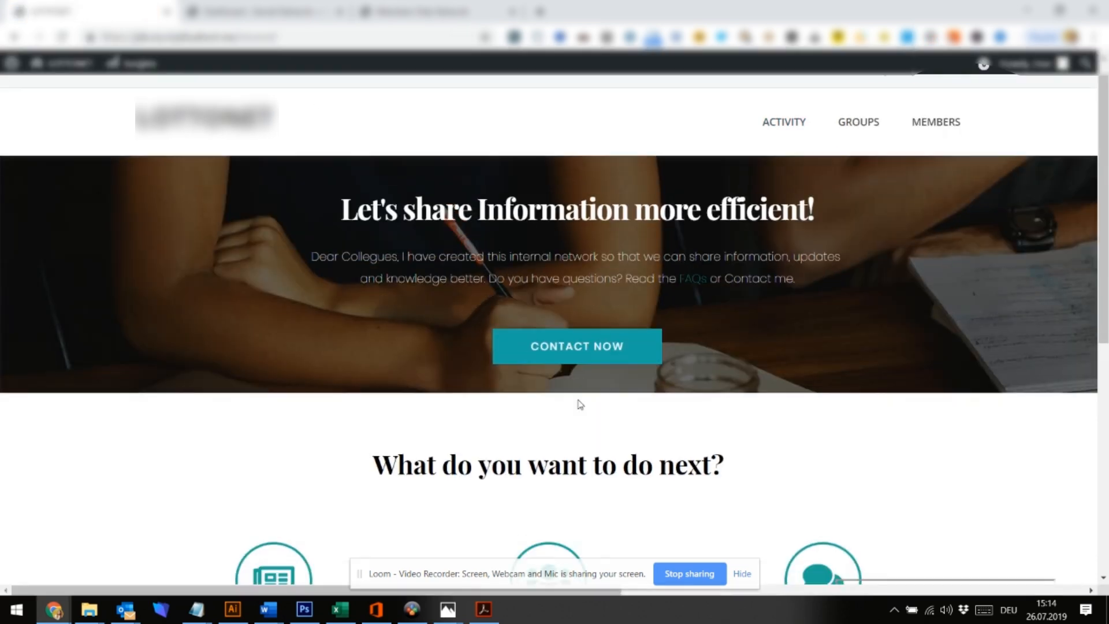
Open the Members directory and go to the second member's profile
{"action": "left_click", "coordinate": [537, 472]}
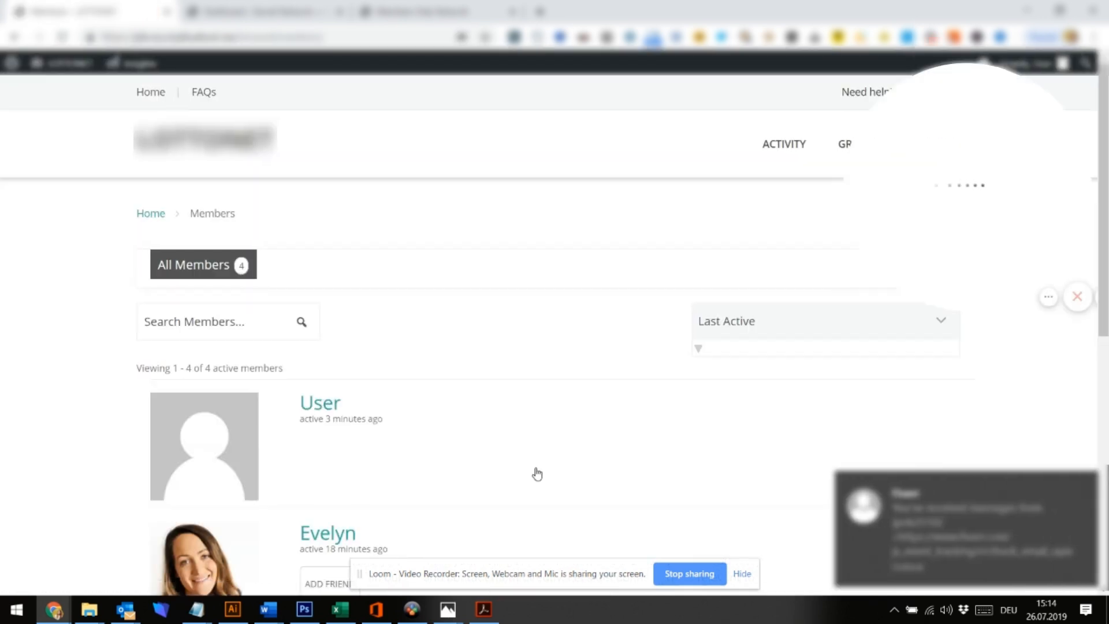
{"action": "scroll", "coordinate": [538, 474], "scroll_direction": "down", "scroll_amount": 1}
{"action": "scroll", "coordinate": [537, 475], "scroll_direction": "down", "scroll_amount": 5}
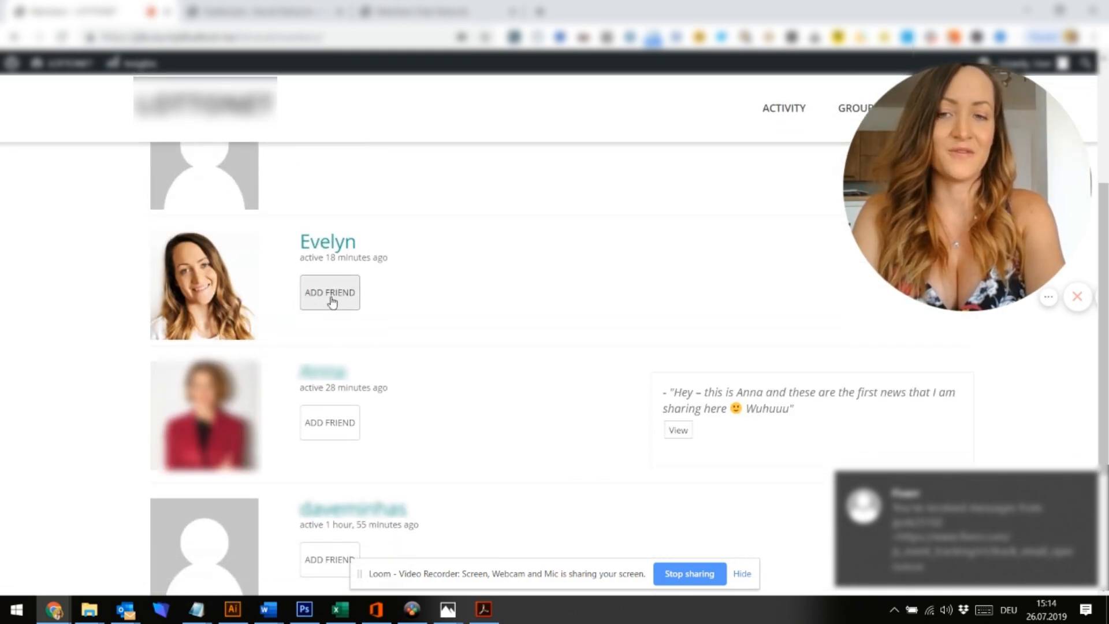
{"action": "left_click", "coordinate": [353, 246]}
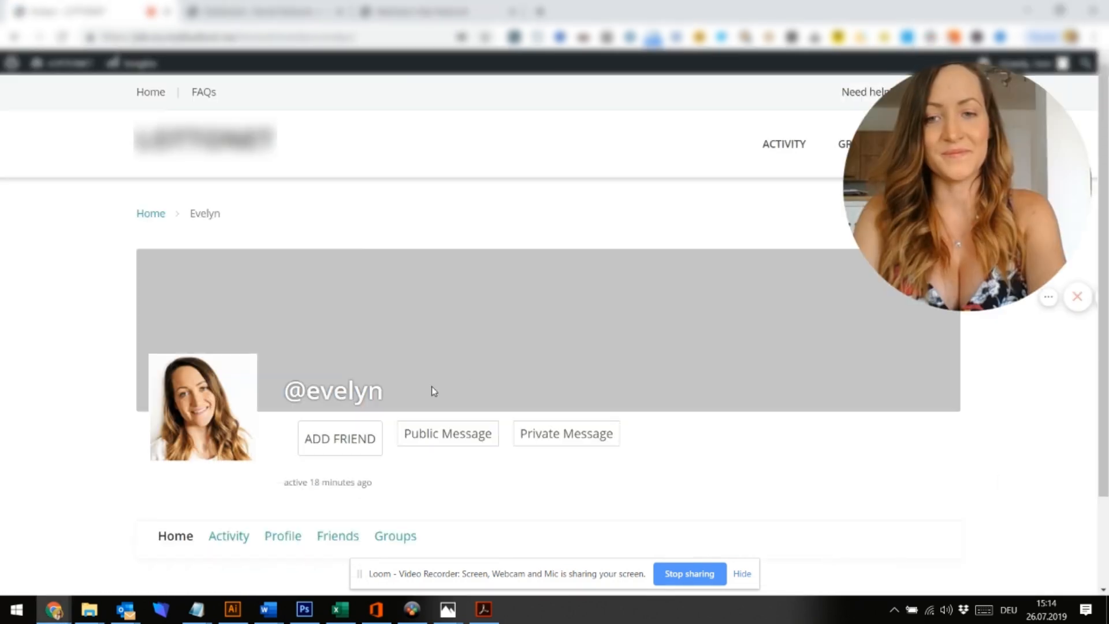
Look over the member's friend and message options, then return to the intranet home page
{"action": "scroll", "coordinate": [432, 386], "scroll_direction": "down", "scroll_amount": 2}
{"action": "scroll", "coordinate": [433, 392], "scroll_direction": "up", "scroll_amount": 2}
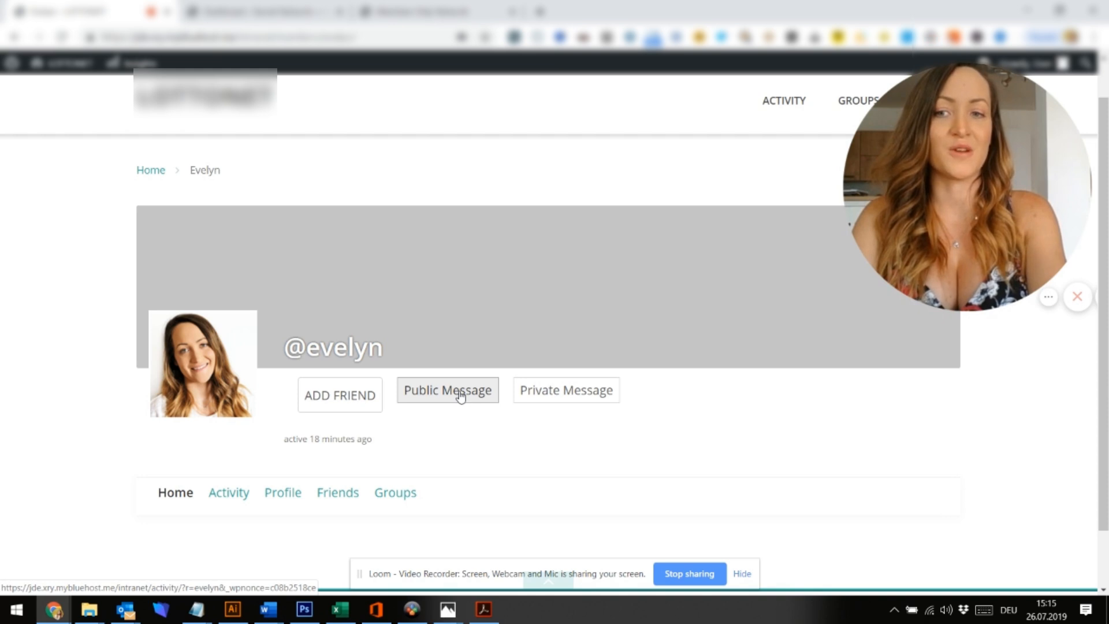
{"action": "left_click_drag", "start_coordinate": [983, 219], "coordinate": [946, 228]}
{"action": "left_click_drag", "start_coordinate": [982, 220], "coordinate": [232, 447]}
{"action": "left_click_drag", "start_coordinate": [945, 228], "coordinate": [180, 478]}
{"action": "left_click_drag", "start_coordinate": [231, 447], "coordinate": [180, 478]}
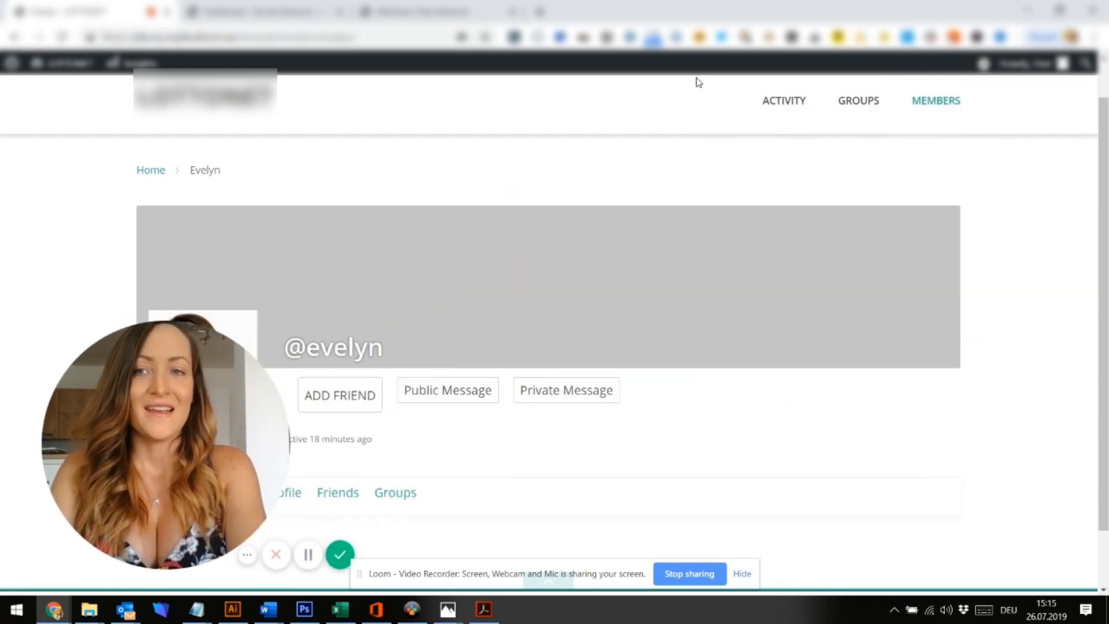
{"action": "left_click", "coordinate": [247, 103]}
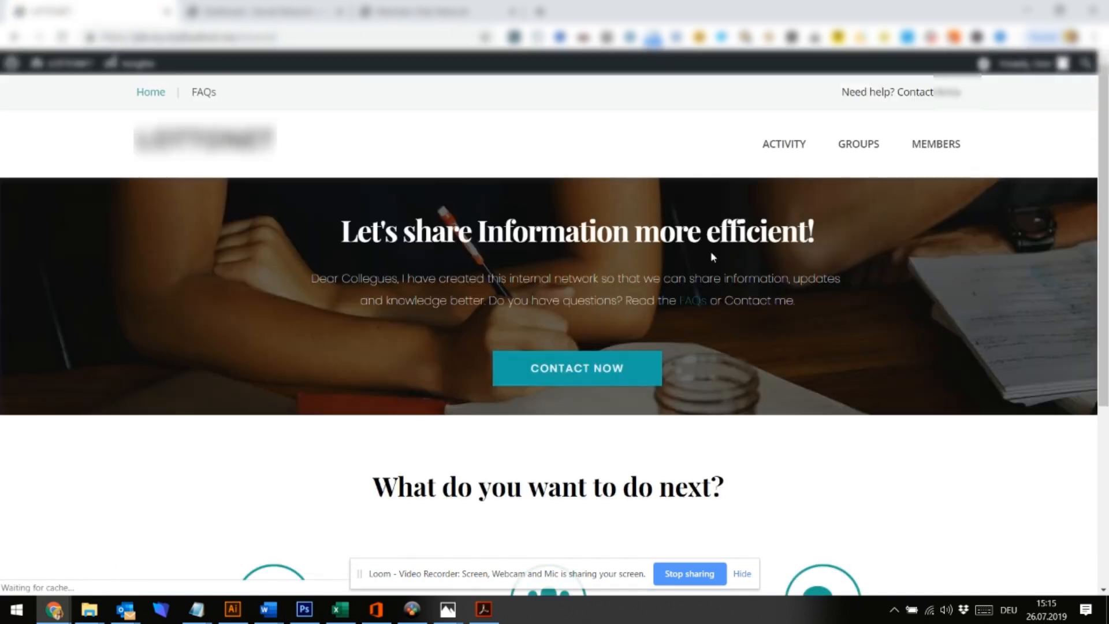
Show the Groups directory listing the public MKTO Marketing Operations group
{"action": "scroll", "coordinate": [712, 255], "scroll_direction": "down", "scroll_amount": 3}
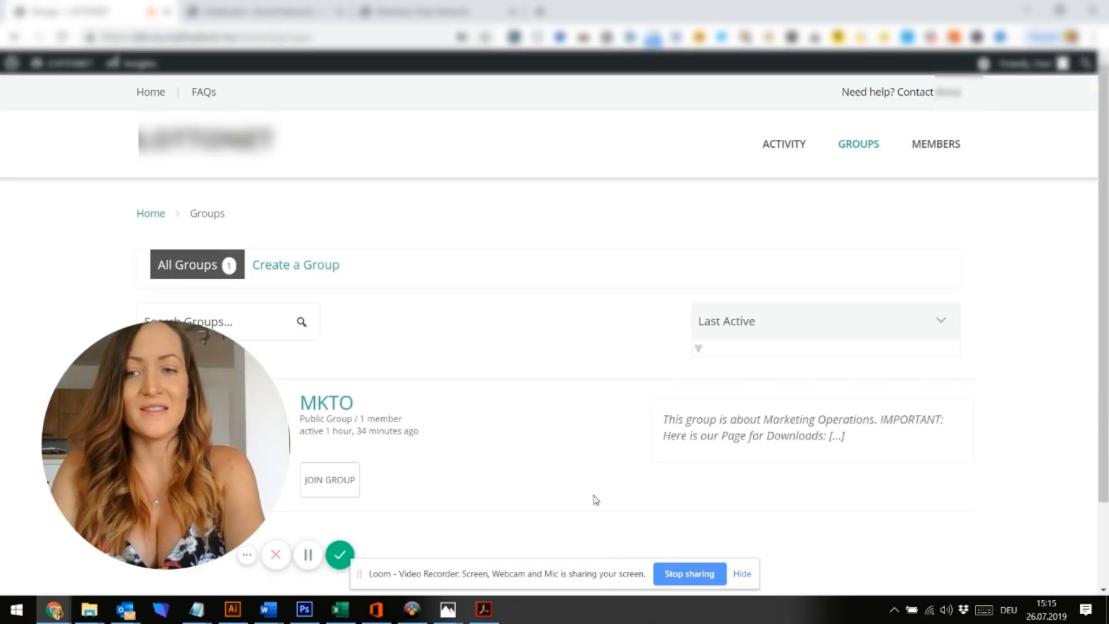
{"action": "left_click_drag", "start_coordinate": [167, 445], "coordinate": [955, 253]}
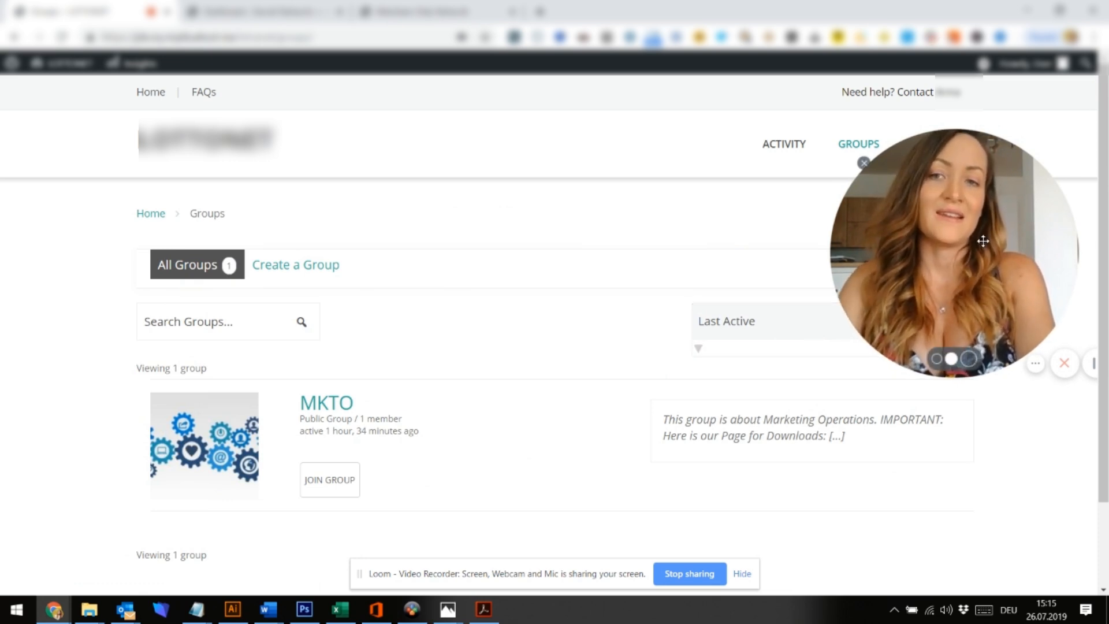
{"action": "left_click_drag", "start_coordinate": [983, 241], "coordinate": [577, 224]}
Look through the account menu's Activity, Profile, Notifications and Messages entries, then log out
{"action": "mouse_move", "coordinate": [1049, 70]}
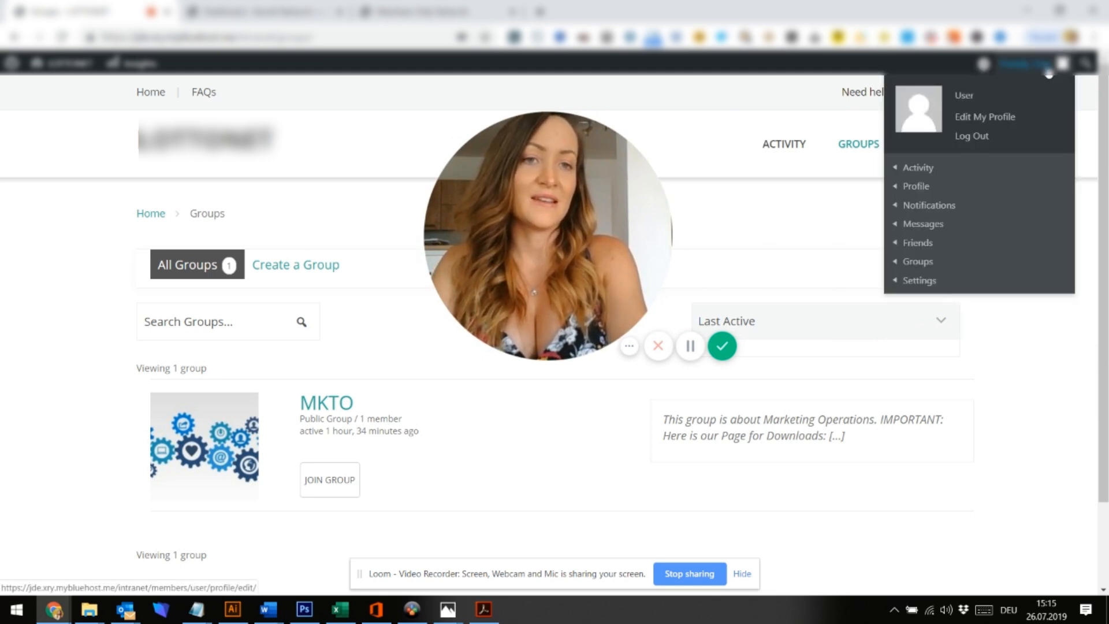
{"action": "mouse_move", "coordinate": [935, 167]}
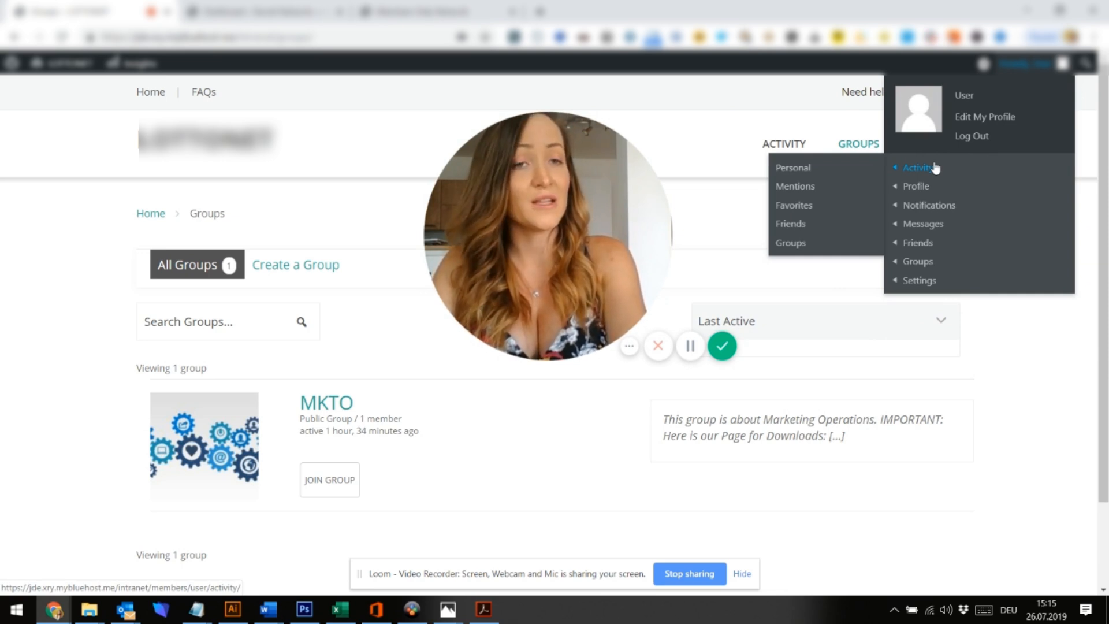
{"action": "mouse_move", "coordinate": [927, 187]}
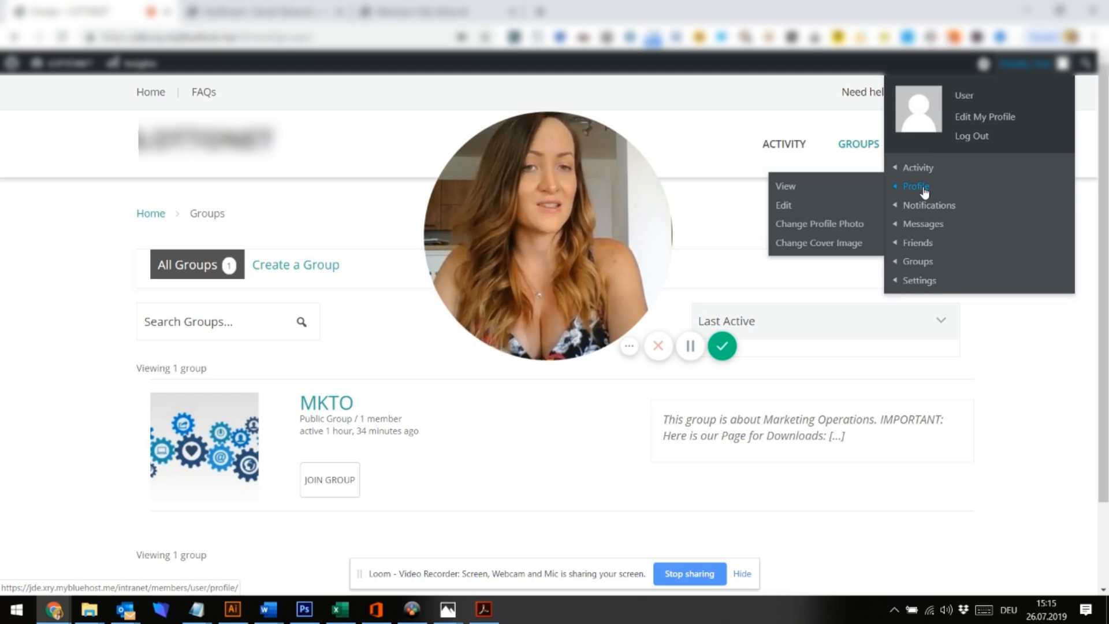
{"action": "mouse_move", "coordinate": [928, 208]}
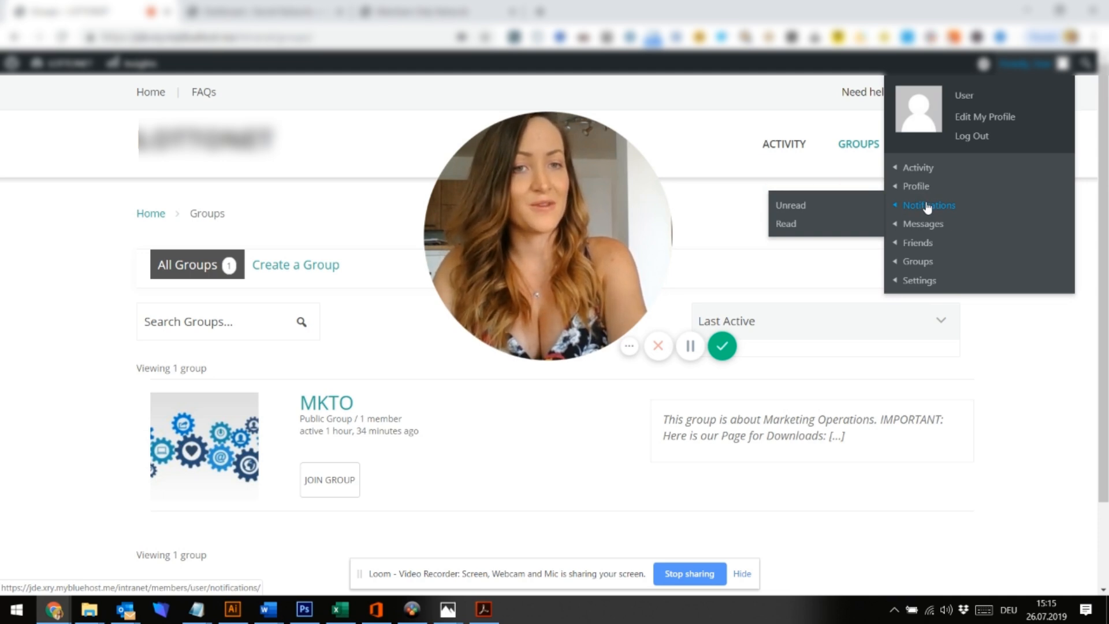
{"action": "mouse_move", "coordinate": [927, 229]}
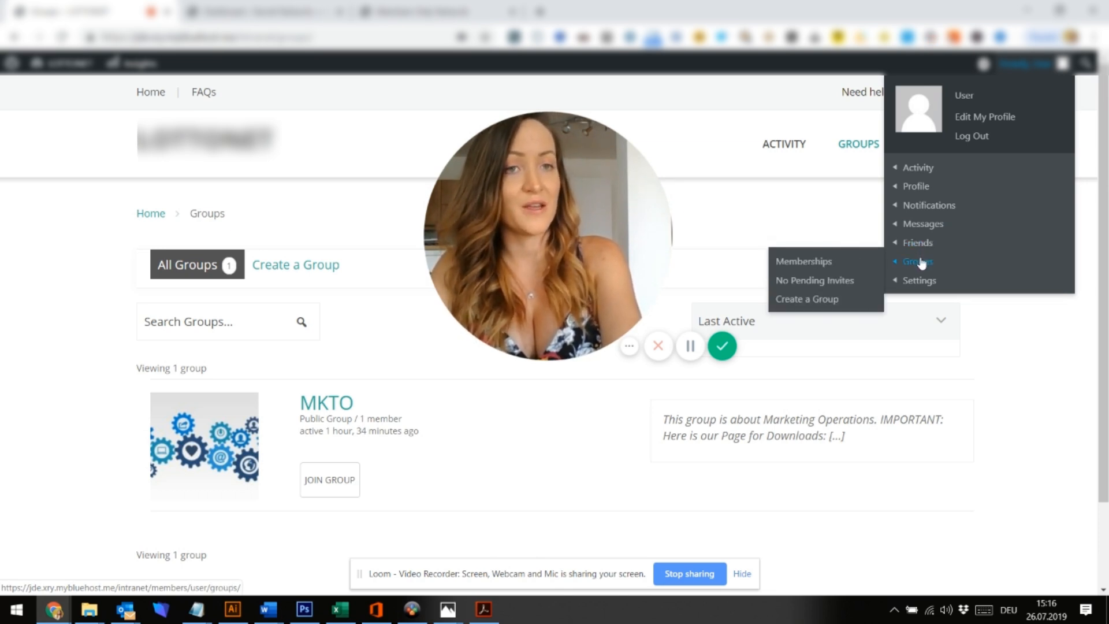
{"action": "left_click", "coordinate": [988, 139]}
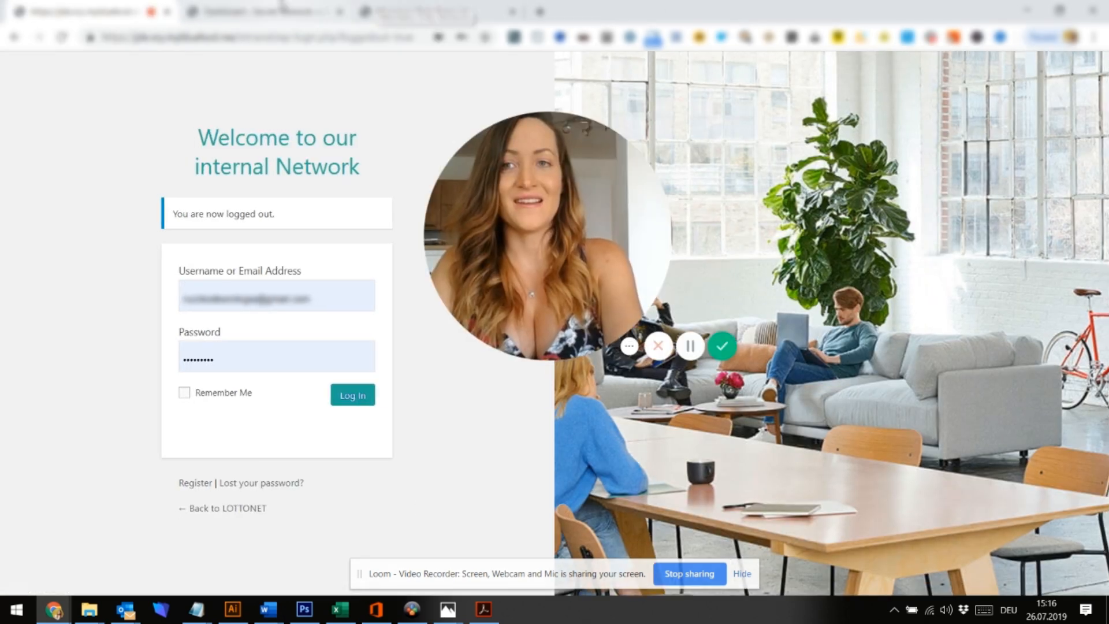
Close the logged-out login tab and browse the Members Only Network front page's Hello world! post
{"action": "left_click", "coordinate": [203, 12]}
{"action": "left_click", "coordinate": [168, 11]}
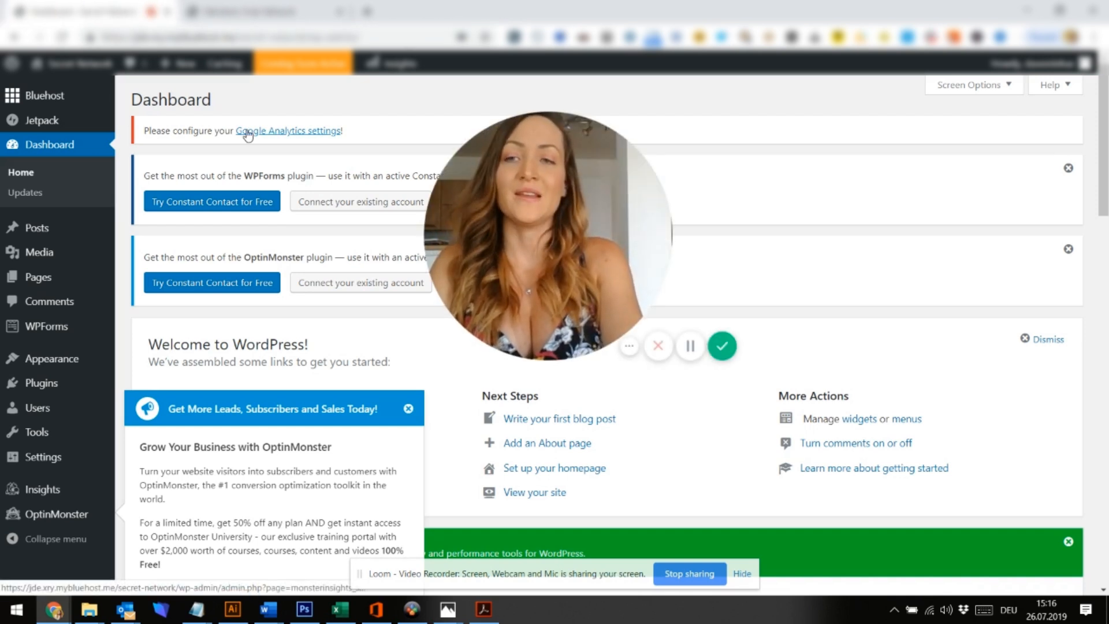
{"action": "left_click", "coordinate": [248, 12]}
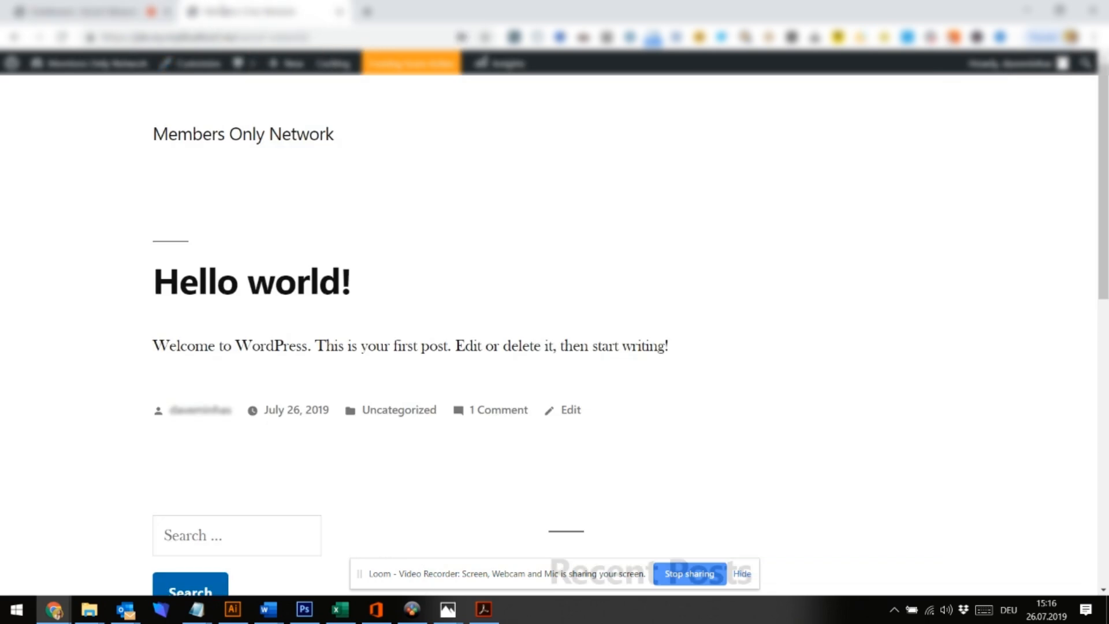
{"action": "left_click_drag", "start_coordinate": [514, 243], "coordinate": [96, 473]}
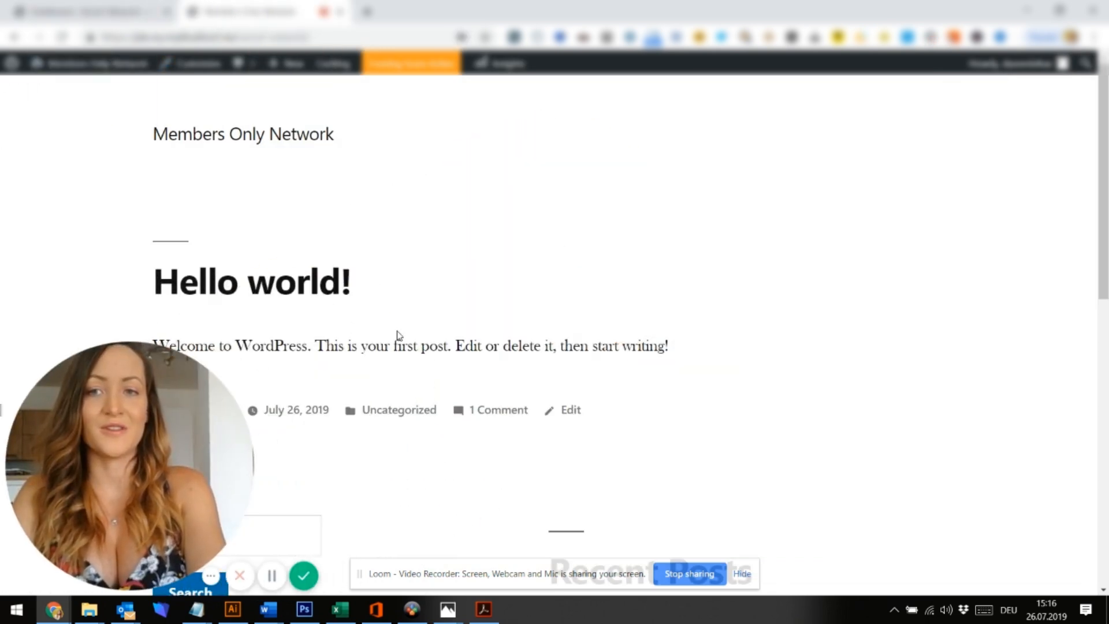
{"action": "scroll", "coordinate": [257, 163], "scroll_direction": "down", "scroll_amount": 1}
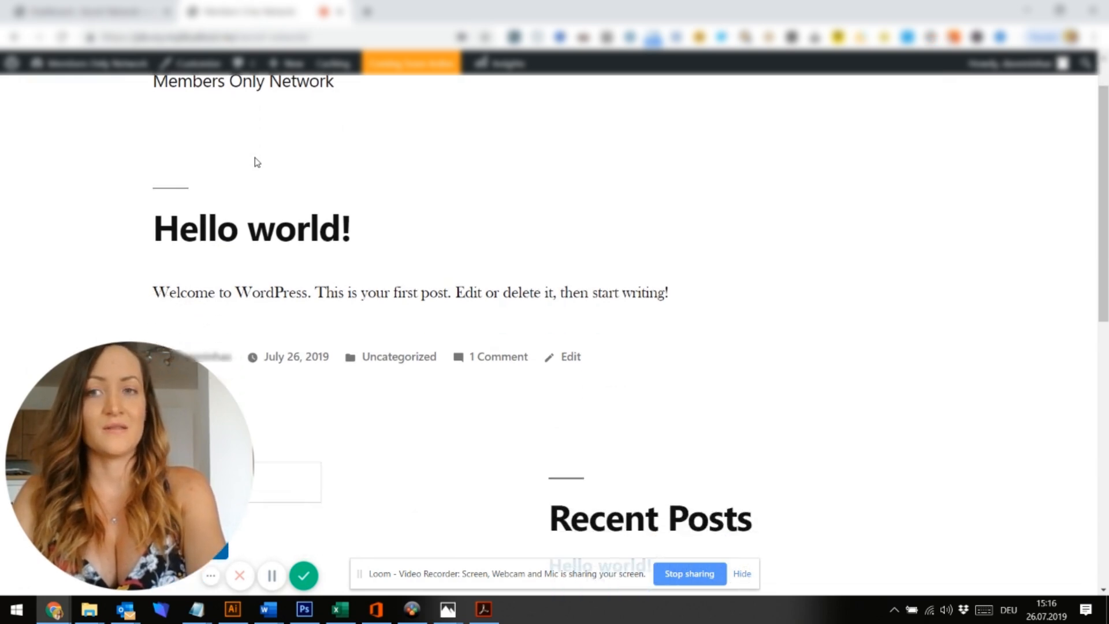
{"action": "scroll", "coordinate": [257, 163], "scroll_direction": "up", "scroll_amount": 1}
{"action": "scroll", "coordinate": [255, 162], "scroll_direction": "down", "scroll_amount": 10}
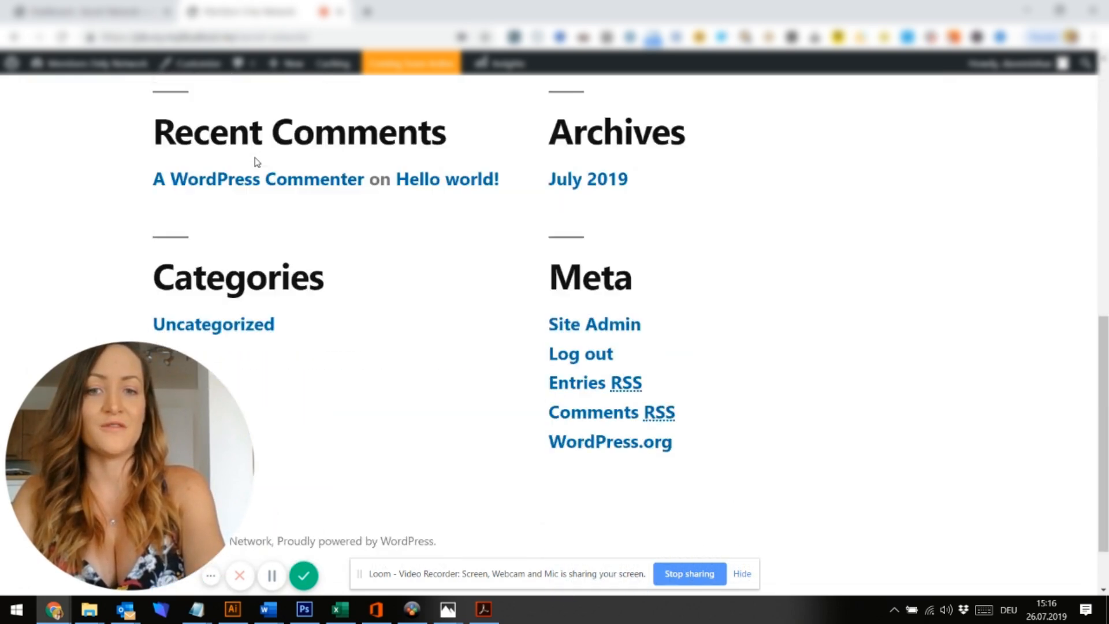
{"action": "scroll", "coordinate": [255, 161], "scroll_direction": "up", "scroll_amount": 10}
{"action": "left_click", "coordinate": [56, 8]}
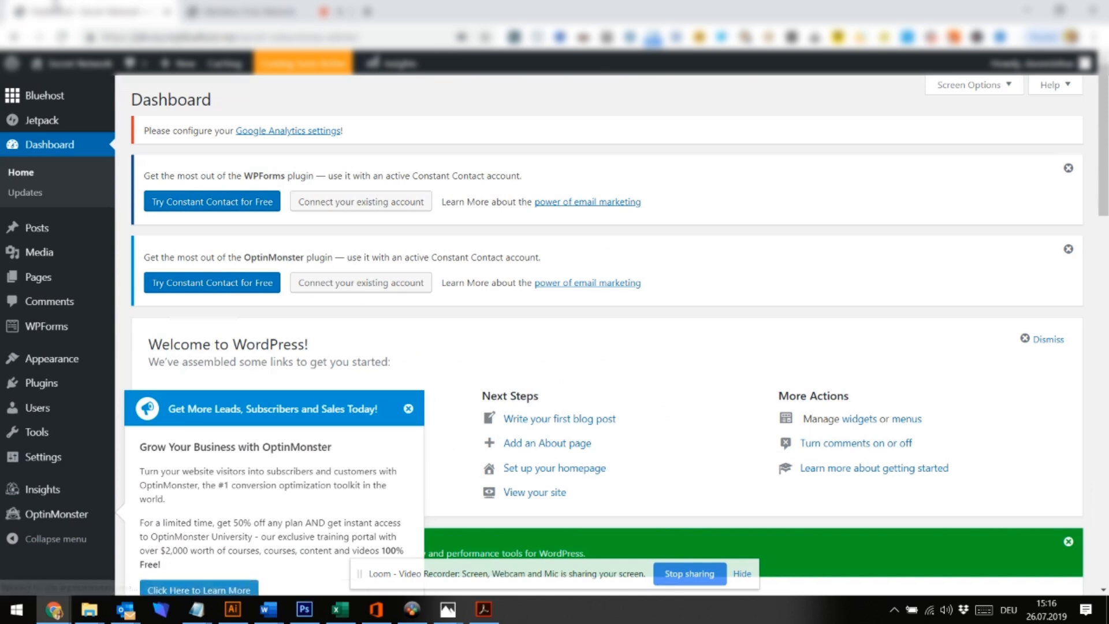
{"action": "left_click", "coordinate": [263, 6]}
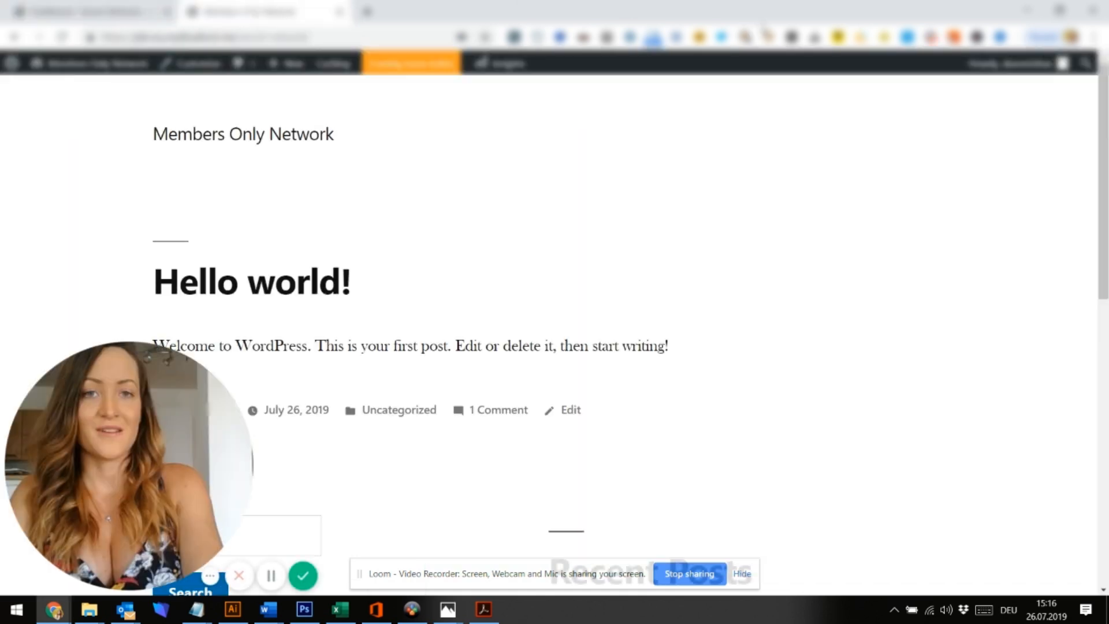
Tile the browser left and the how-to PDF right, with the PDF at 50% on page 2
{"action": "left_click", "coordinate": [485, 611]}
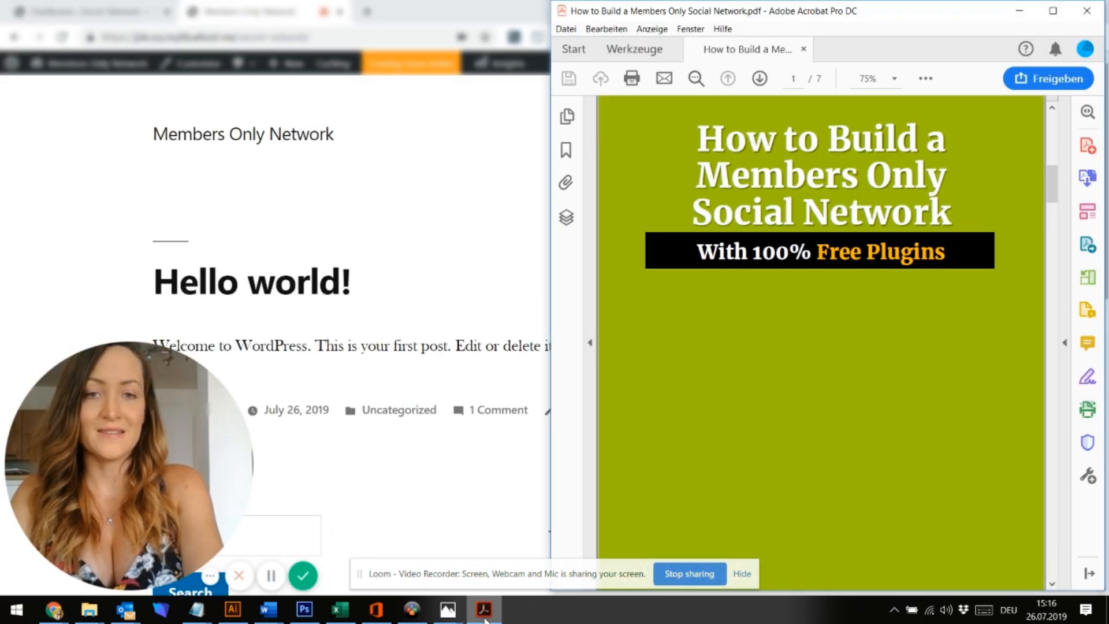
{"action": "left_click", "coordinate": [517, 11]}
{"action": "key", "text": "super+Left"}
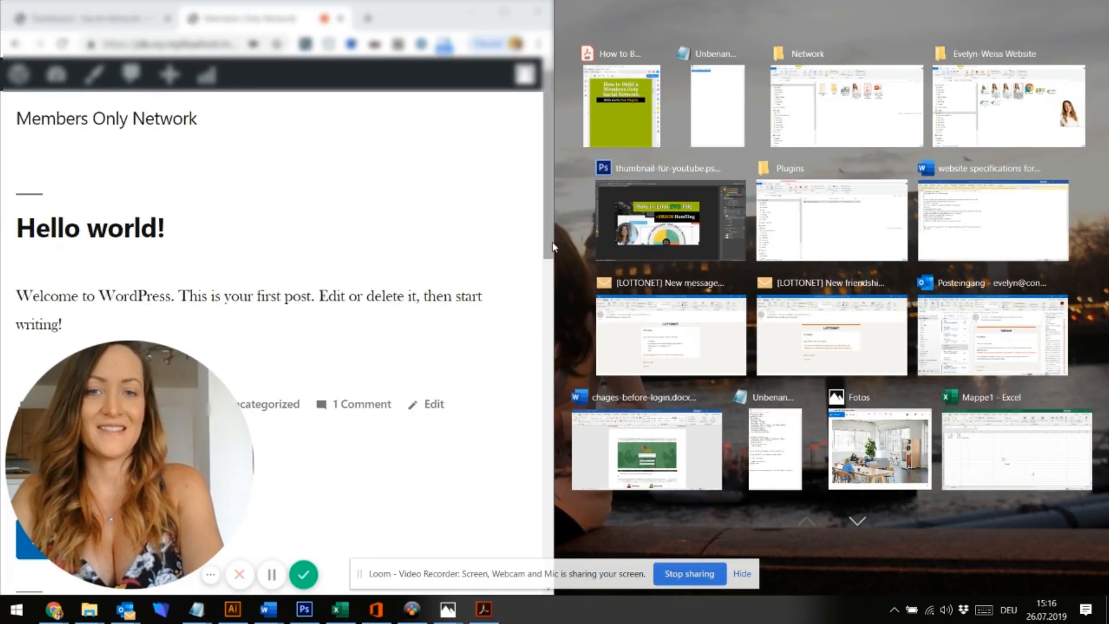
{"action": "left_click", "coordinate": [621, 104]}
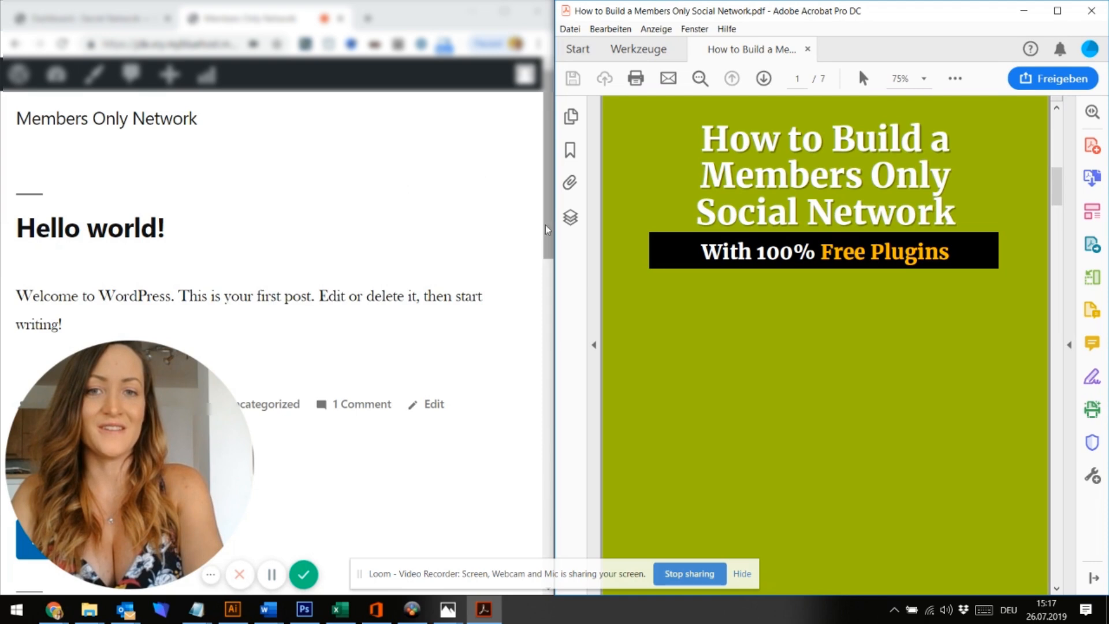
{"action": "left_click_drag", "start_coordinate": [645, 213], "coordinate": [676, 214]}
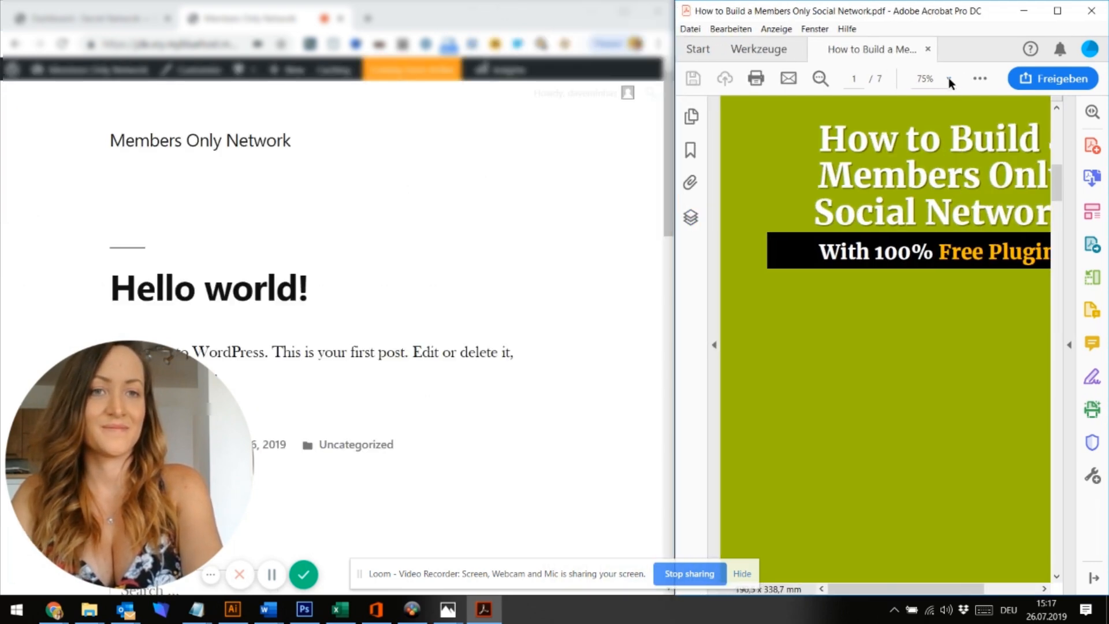
{"action": "left_click", "coordinate": [949, 78]}
{"action": "left_click", "coordinate": [974, 144]}
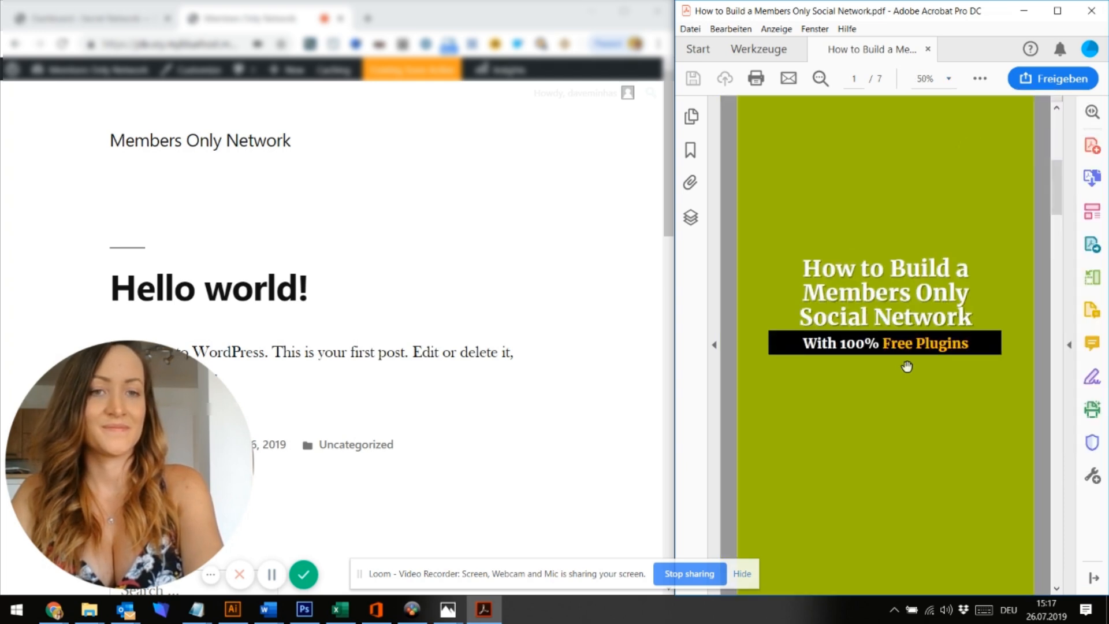
{"action": "scroll", "coordinate": [907, 358], "scroll_direction": "down", "scroll_amount": 5}
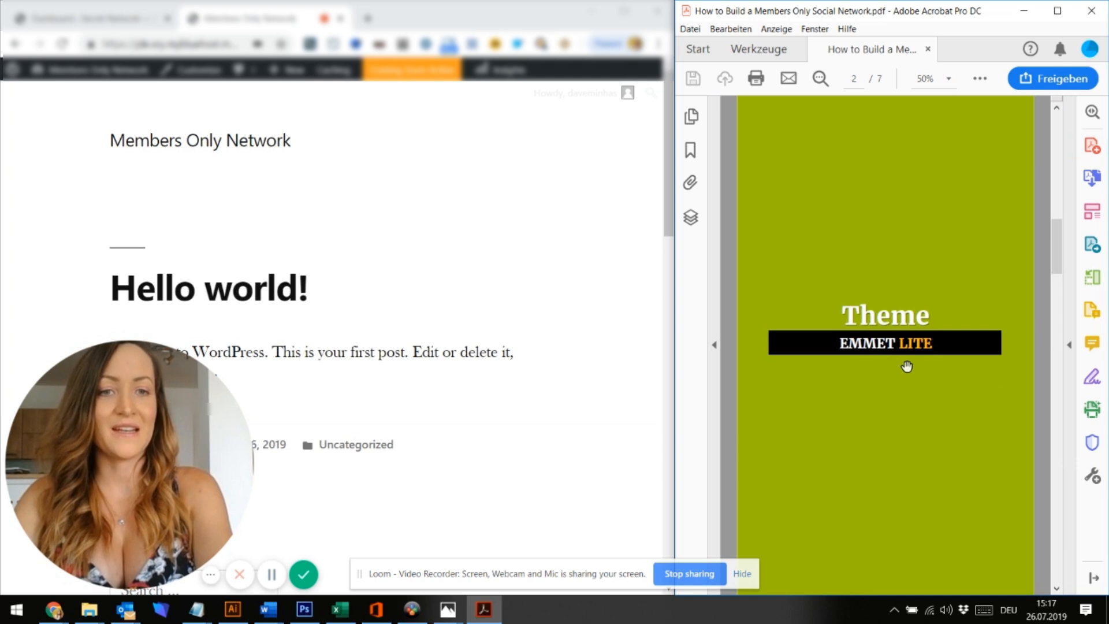
Go to Appearance > Themes > Add New and search for 'emmet lite'
{"action": "left_click", "coordinate": [53, 22]}
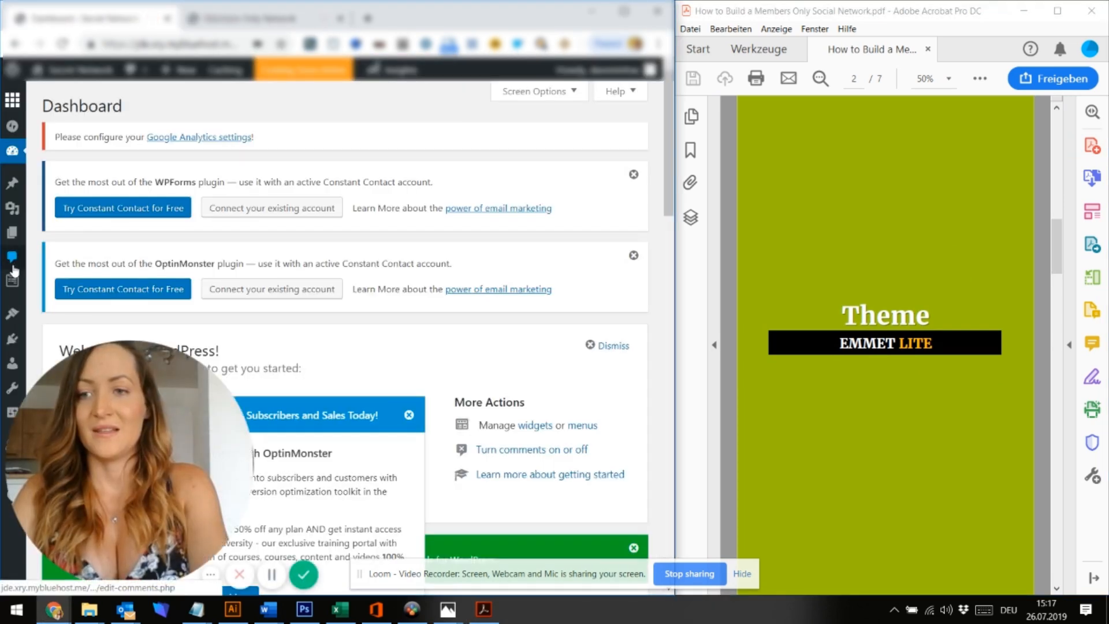
{"action": "mouse_move", "coordinate": [13, 315]}
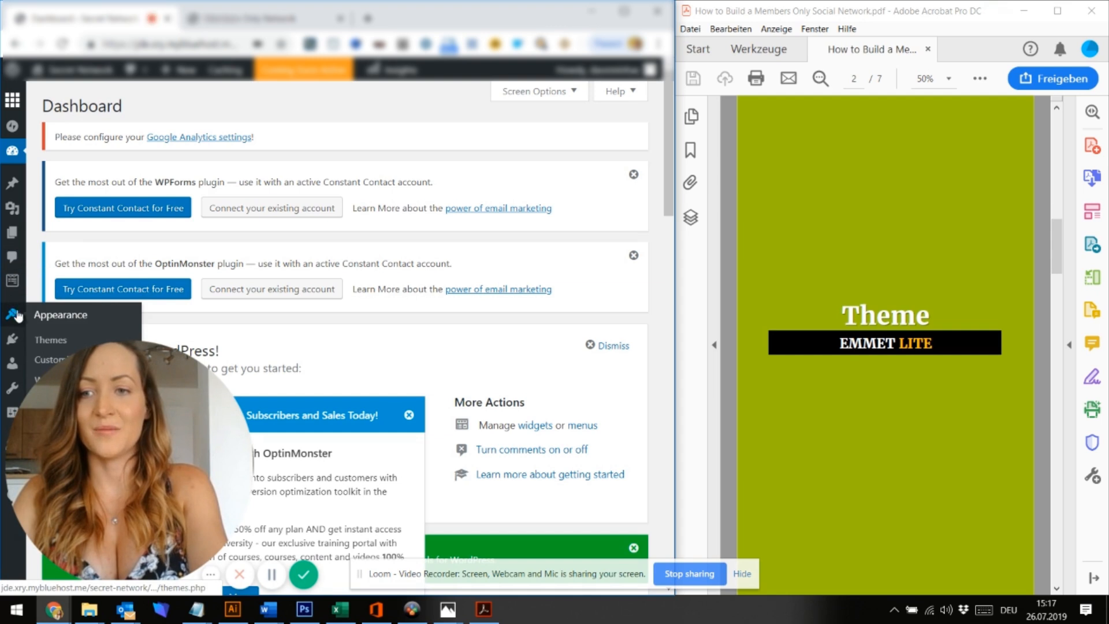
{"action": "left_click", "coordinate": [45, 342]}
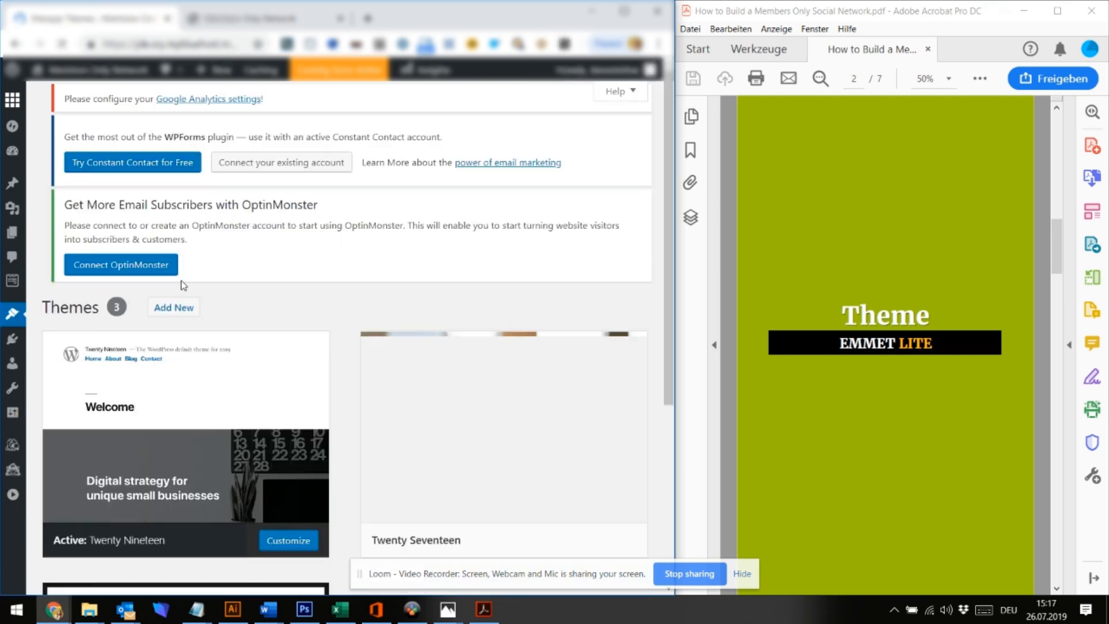
{"action": "scroll", "coordinate": [495, 386], "scroll_direction": "down", "scroll_amount": 5}
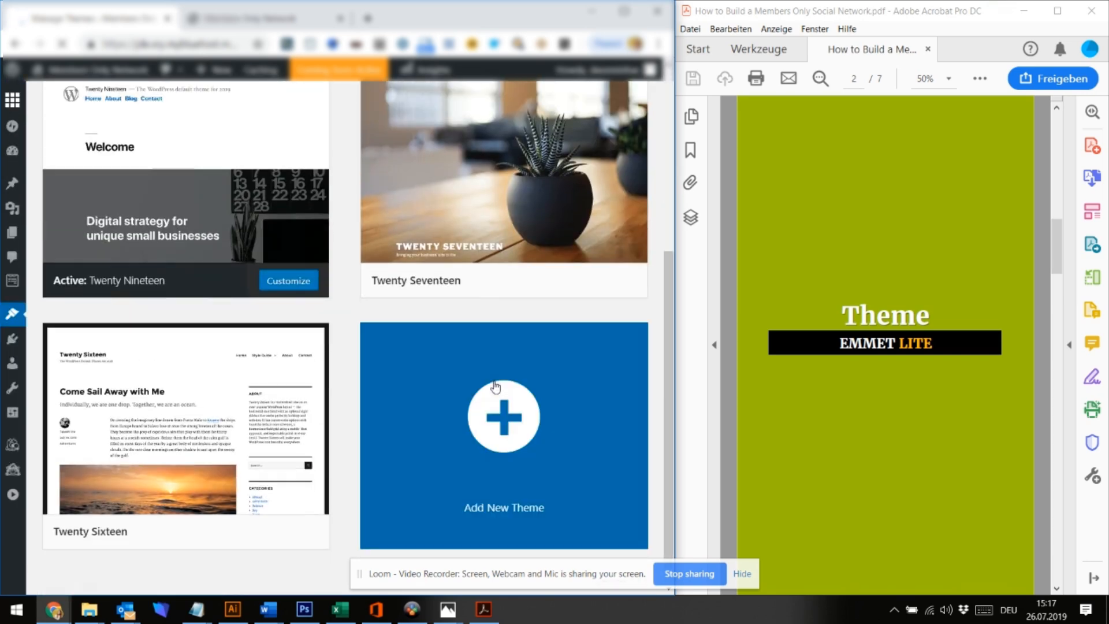
{"action": "left_click", "coordinate": [500, 416]}
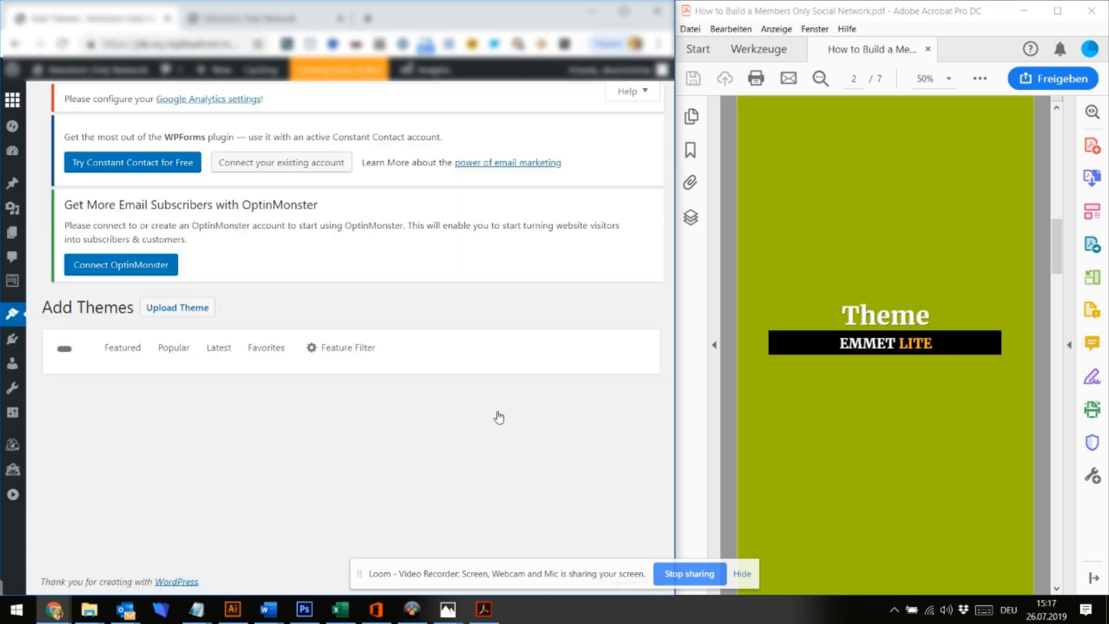
{"action": "left_click_drag", "start_coordinate": [369, 274], "coordinate": [531, 191]}
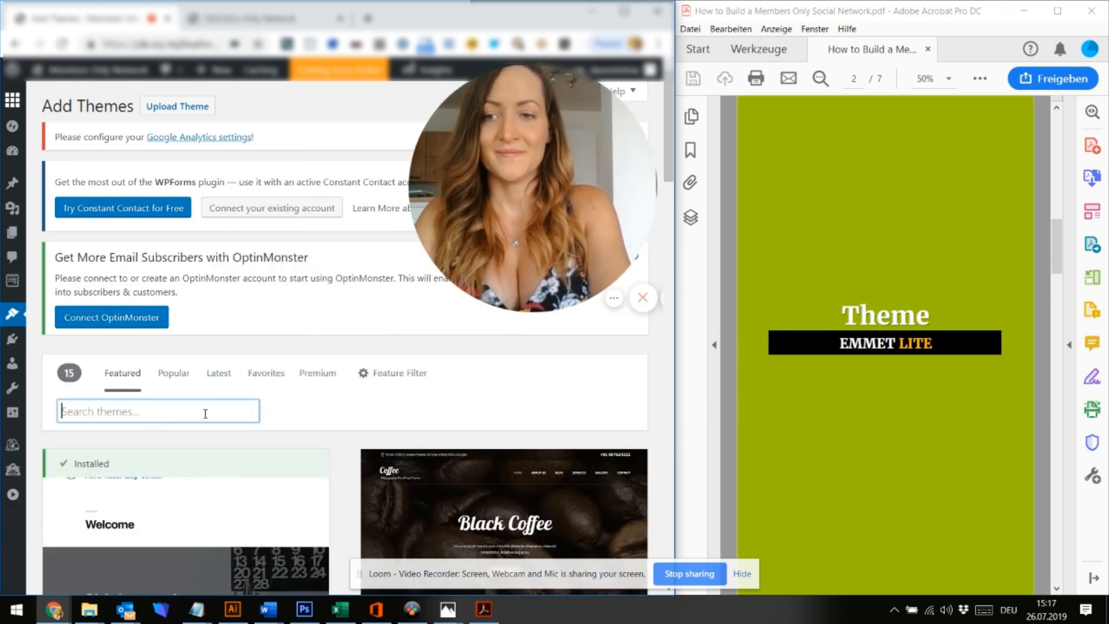
{"action": "type", "text": "emmet lite"}
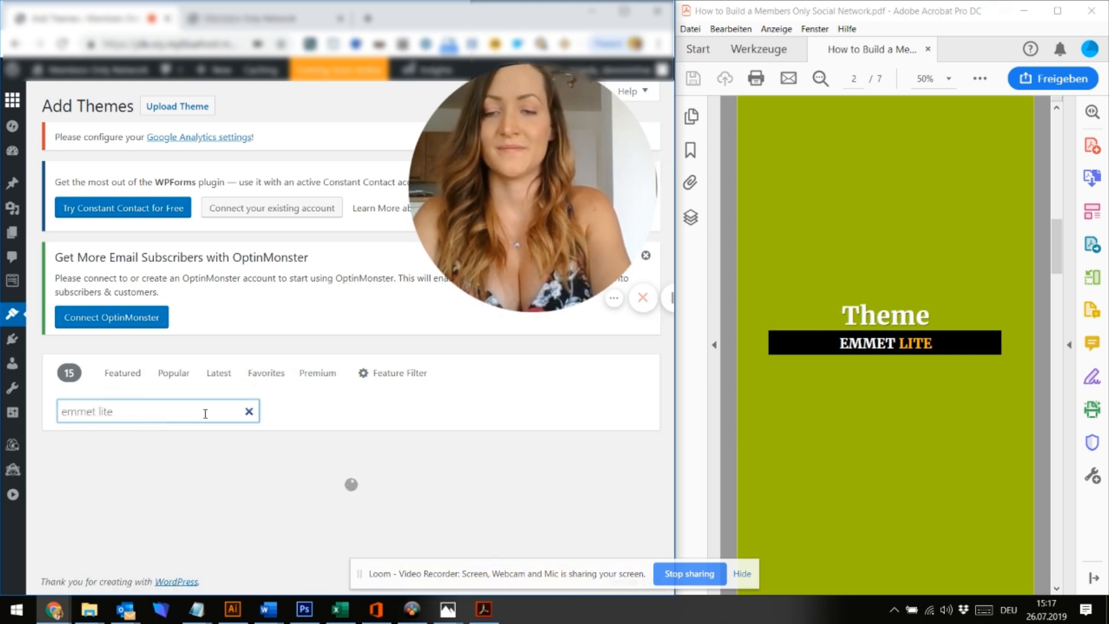
Install and activate the Emmet Lite theme, then view the site's front page
{"action": "scroll", "coordinate": [205, 414], "scroll_direction": "down", "scroll_amount": 3}
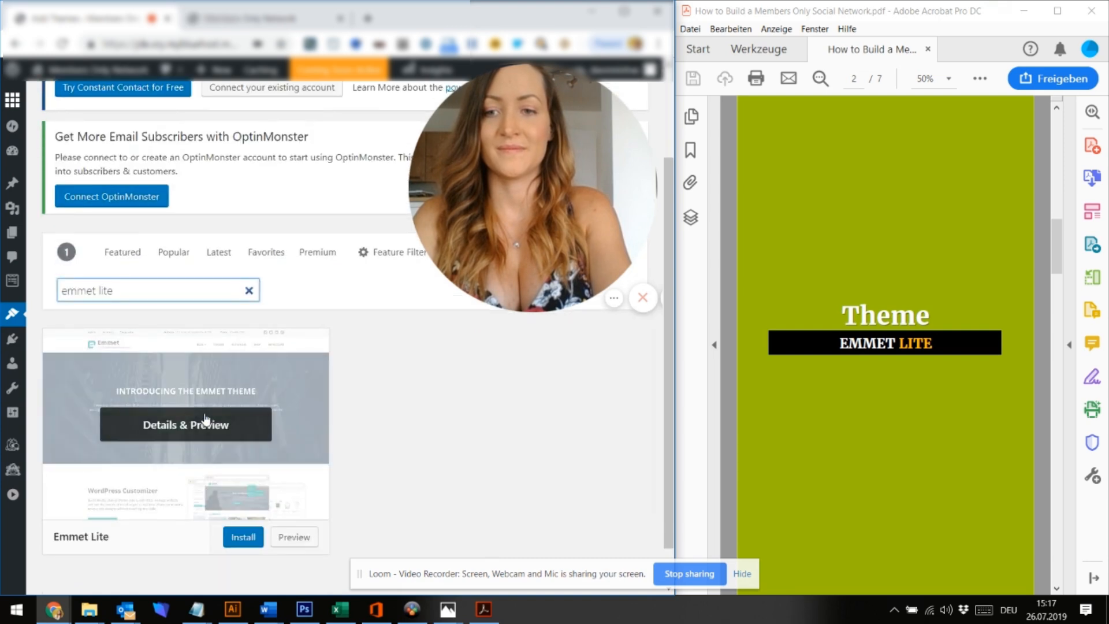
{"action": "left_click", "coordinate": [243, 490]}
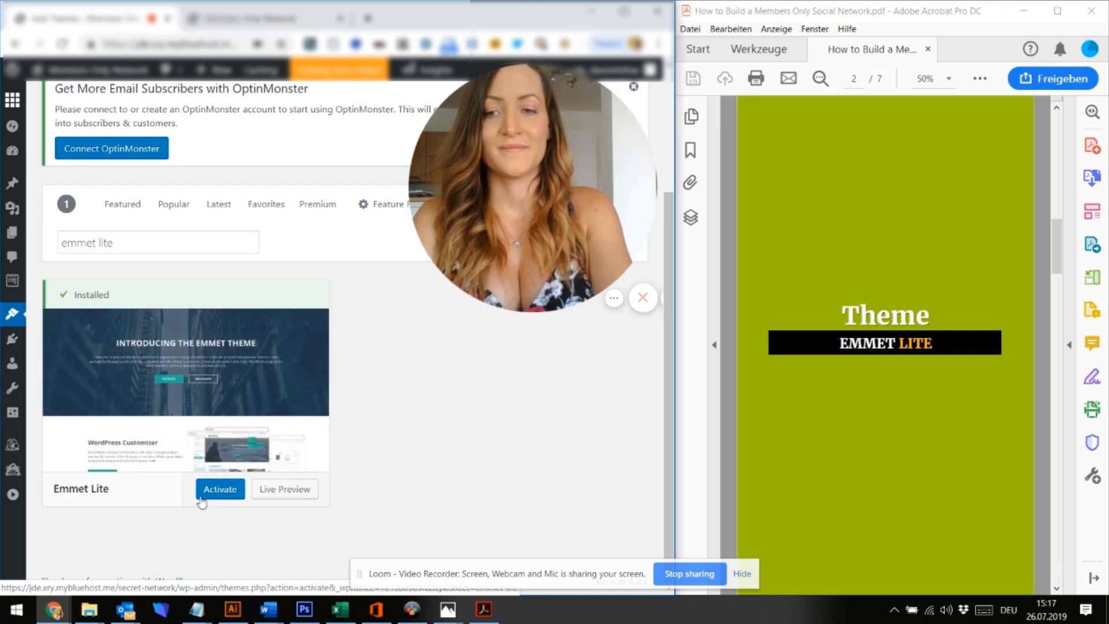
{"action": "left_click", "coordinate": [215, 491]}
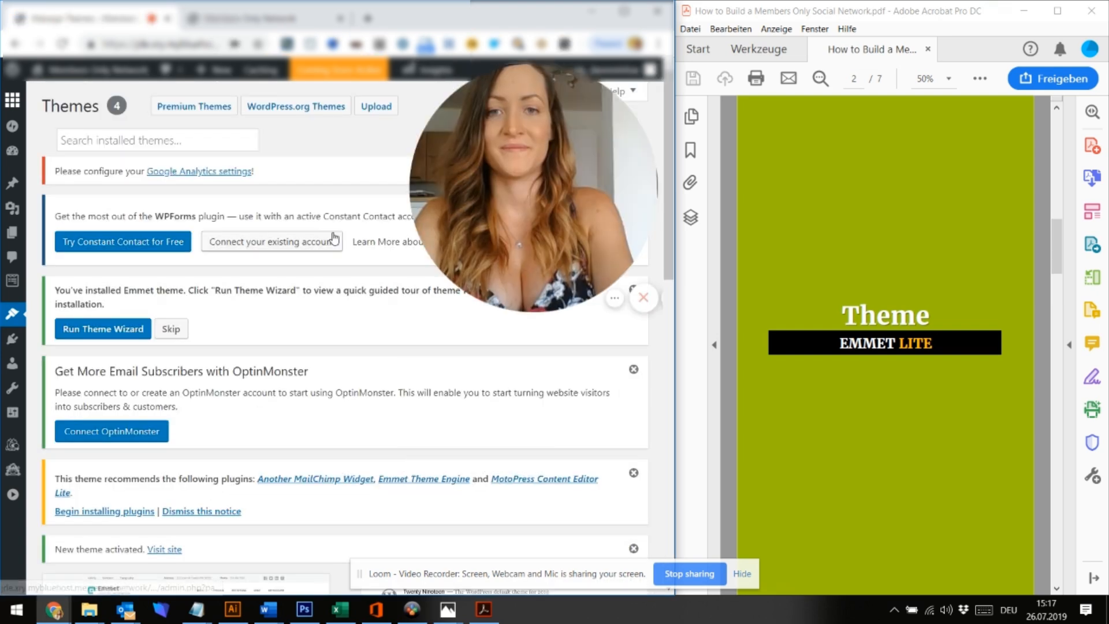
{"action": "left_click", "coordinate": [243, 19]}
Reload the front page with the new theme, widen the browser, and scroll the PDF to page 3
{"action": "left_click", "coordinate": [200, 43]}
{"action": "key", "text": "Return"}
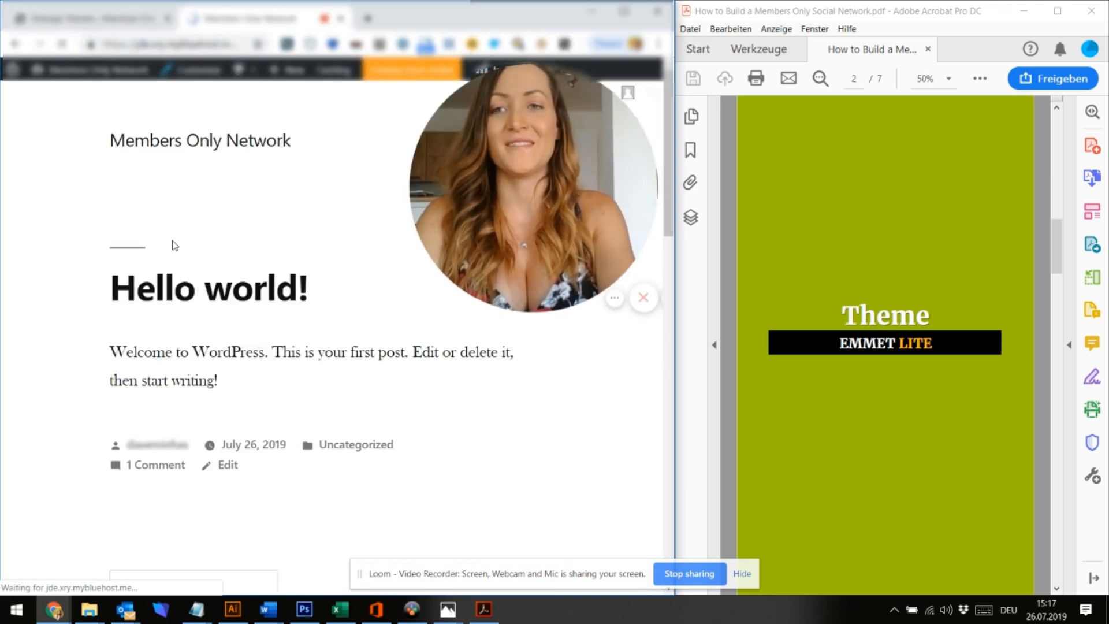
{"action": "left_click", "coordinate": [672, 410]}
{"action": "scroll", "coordinate": [483, 434], "scroll_direction": "up", "scroll_amount": 8}
{"action": "left_click_drag", "start_coordinate": [675, 410], "coordinate": [721, 409]}
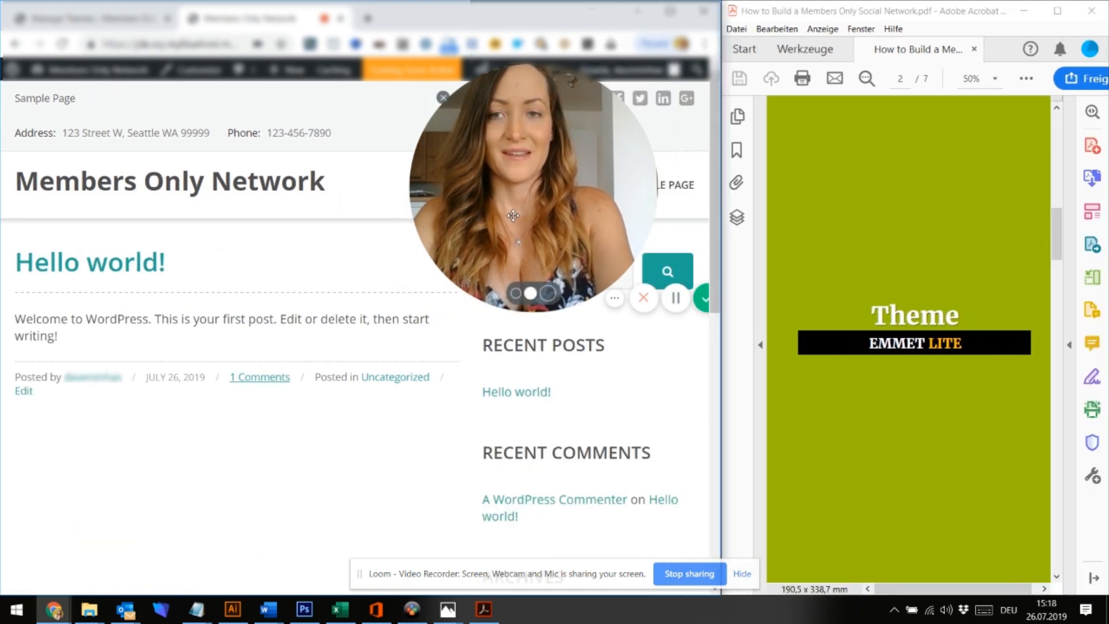
{"action": "left_click_drag", "start_coordinate": [512, 215], "coordinate": [120, 475]}
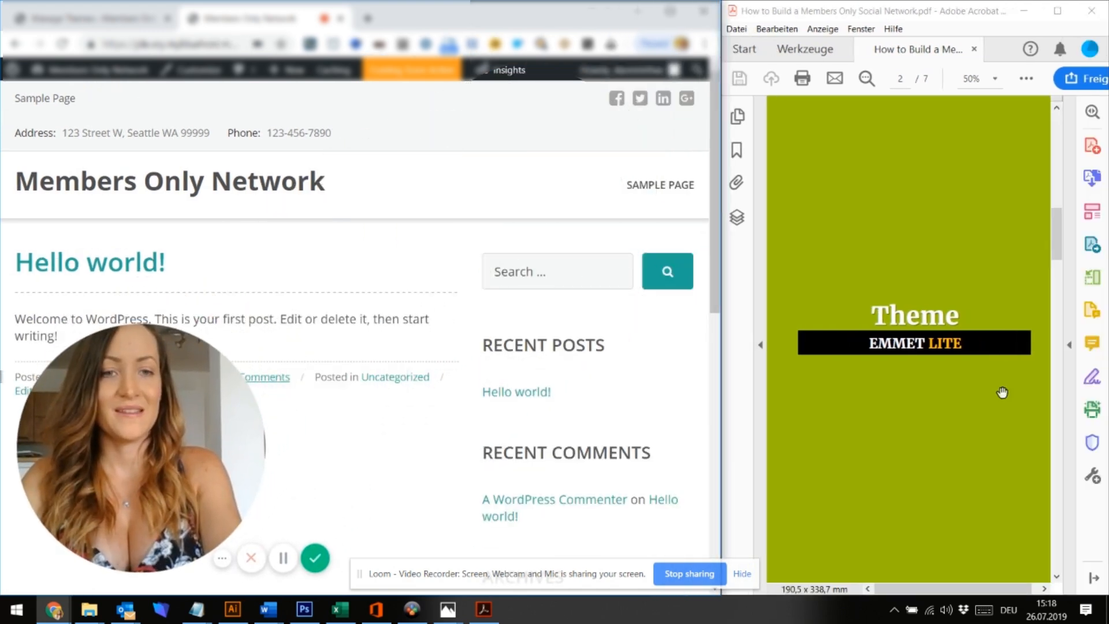
{"action": "scroll", "coordinate": [1023, 385], "scroll_direction": "down", "scroll_amount": 2}
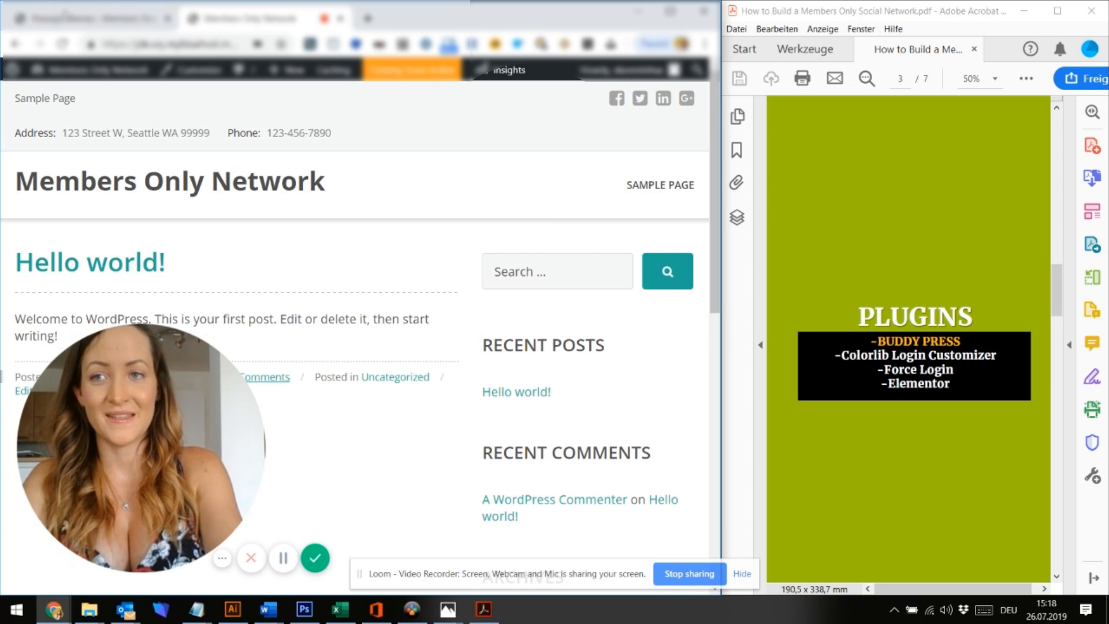
Go to Plugins > Add New and search the plugin directory for 'buddypress'
{"action": "left_click", "coordinate": [63, 12]}
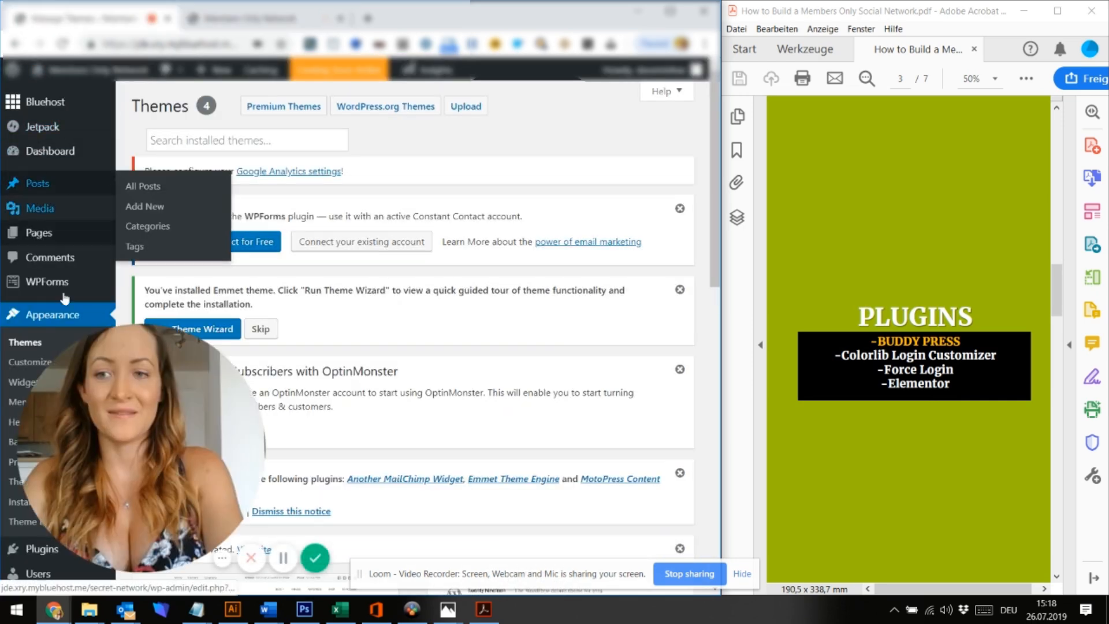
{"action": "scroll", "coordinate": [53, 318], "scroll_direction": "down", "scroll_amount": 4}
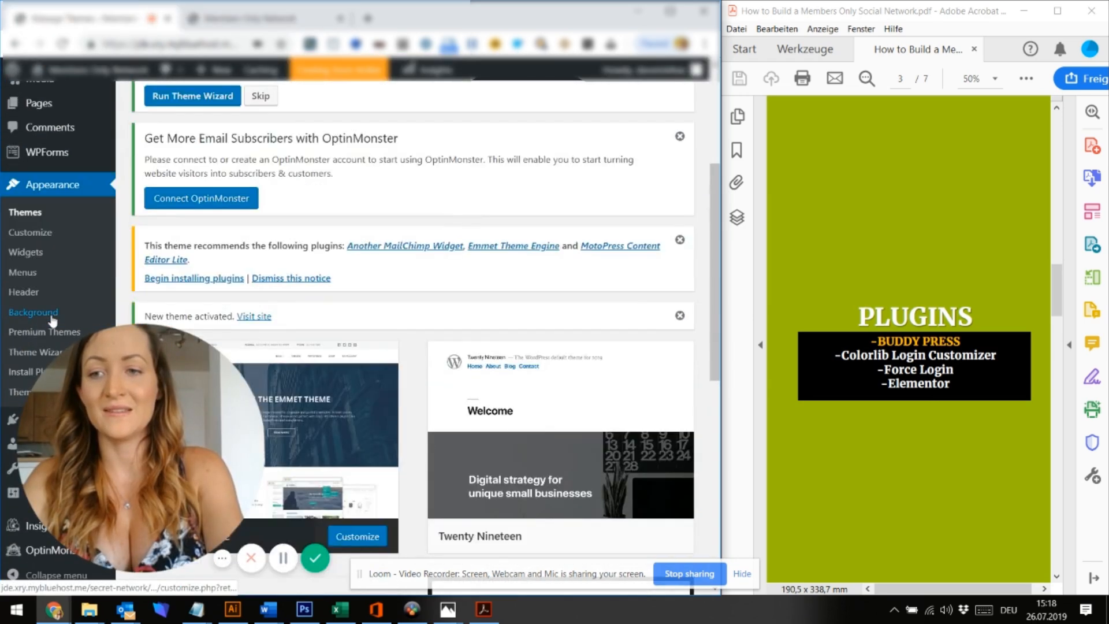
{"action": "scroll", "coordinate": [53, 318], "scroll_direction": "down", "scroll_amount": 3}
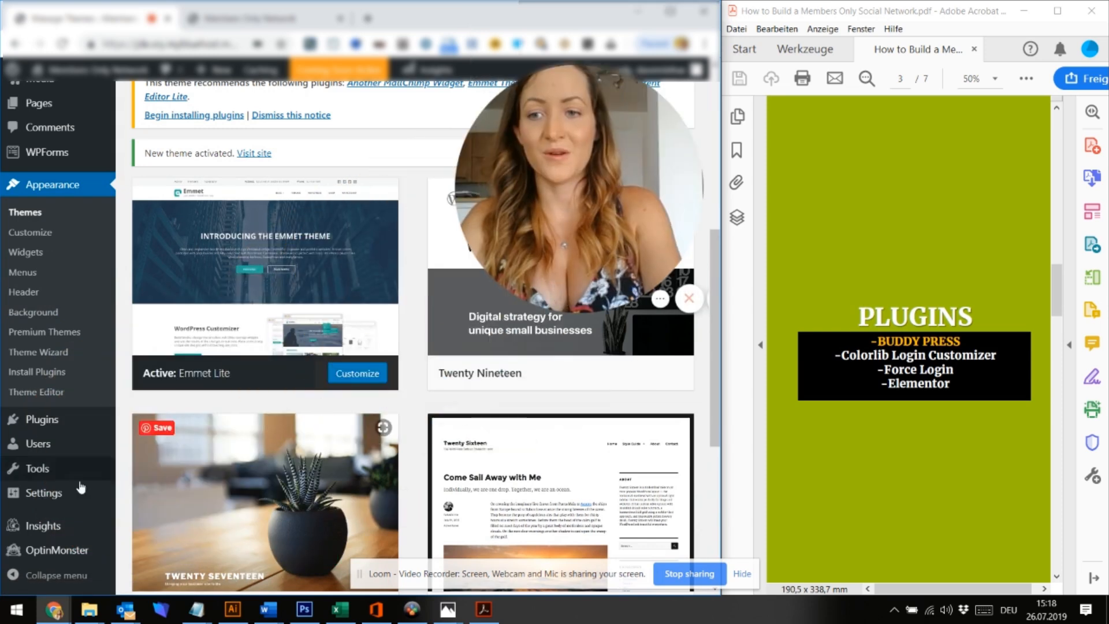
{"action": "mouse_move", "coordinate": [50, 421]}
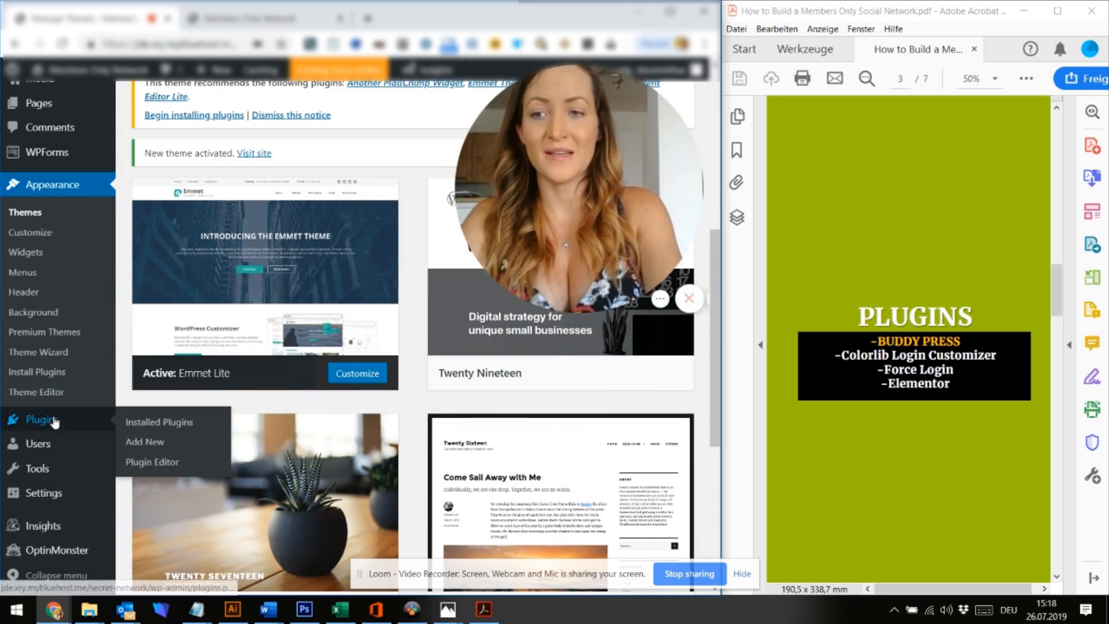
{"action": "left_click", "coordinate": [163, 443]}
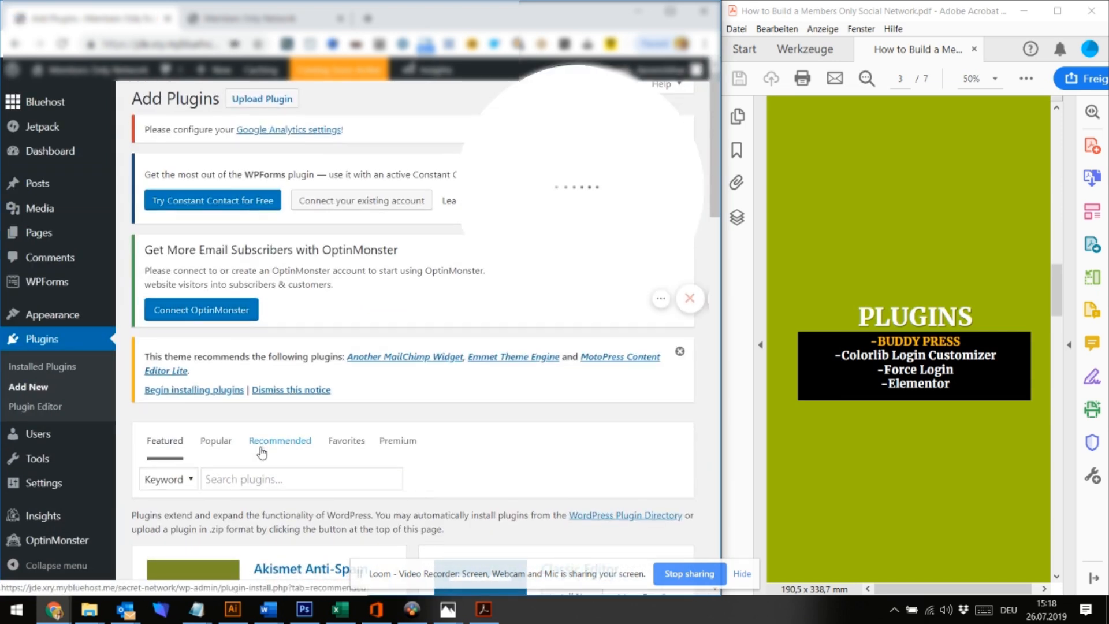
{"action": "scroll", "coordinate": [257, 445], "scroll_direction": "down", "scroll_amount": 2}
{"action": "left_click", "coordinate": [227, 368]}
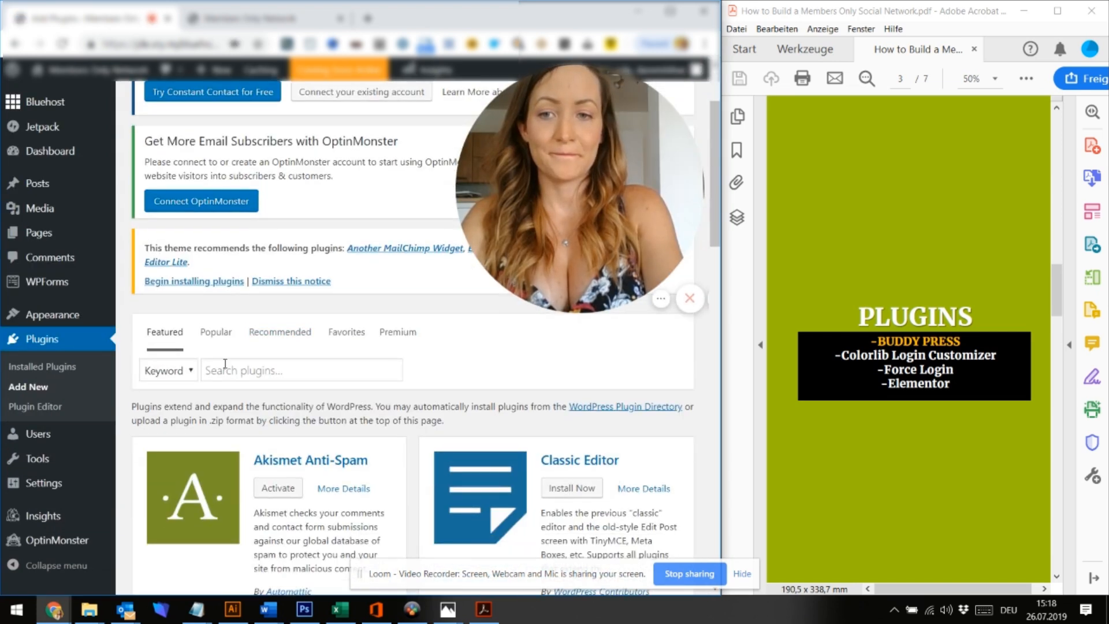
{"action": "type", "text": "budd"}
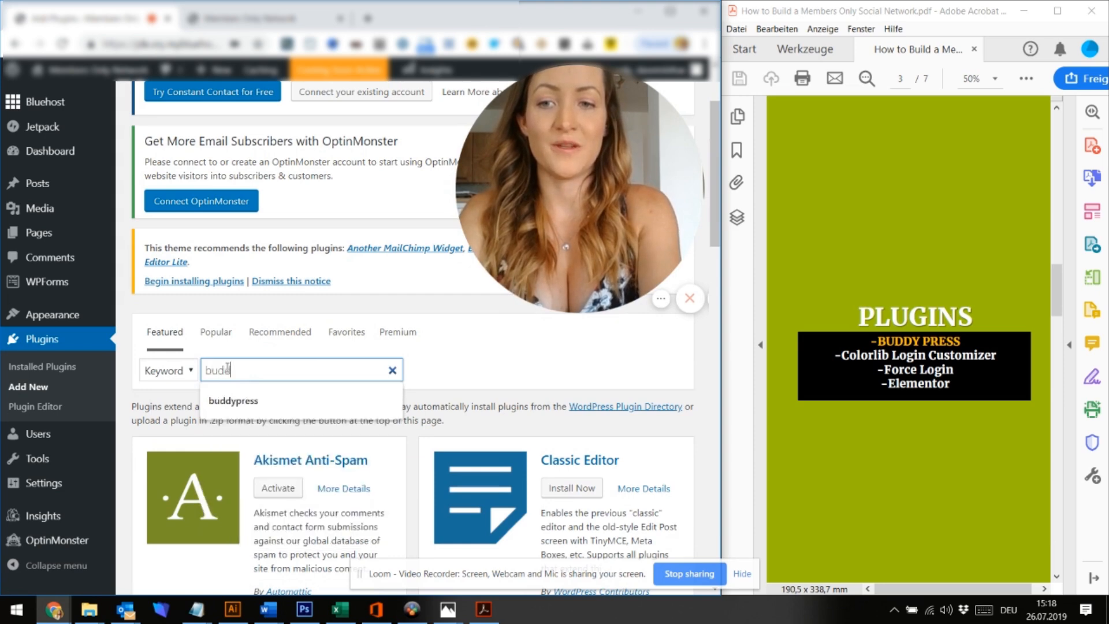
{"action": "type", "text": "ypress"}
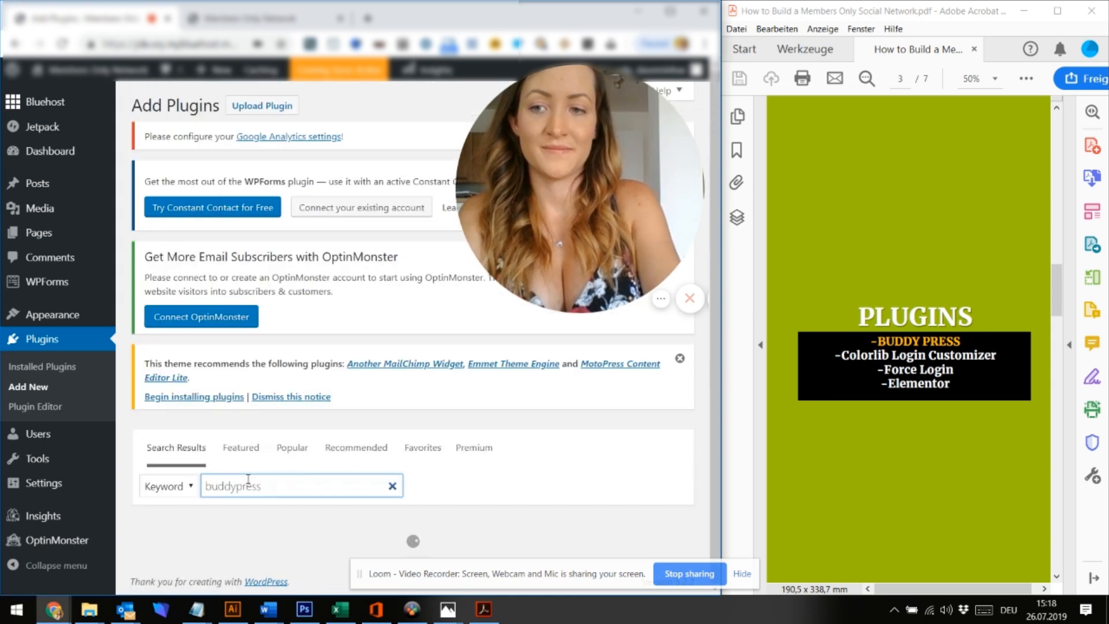
Install the BuddyPress plugin, maximize the browser, and activate BuddyPress
{"action": "scroll", "coordinate": [248, 480], "scroll_direction": "down", "scroll_amount": 1}
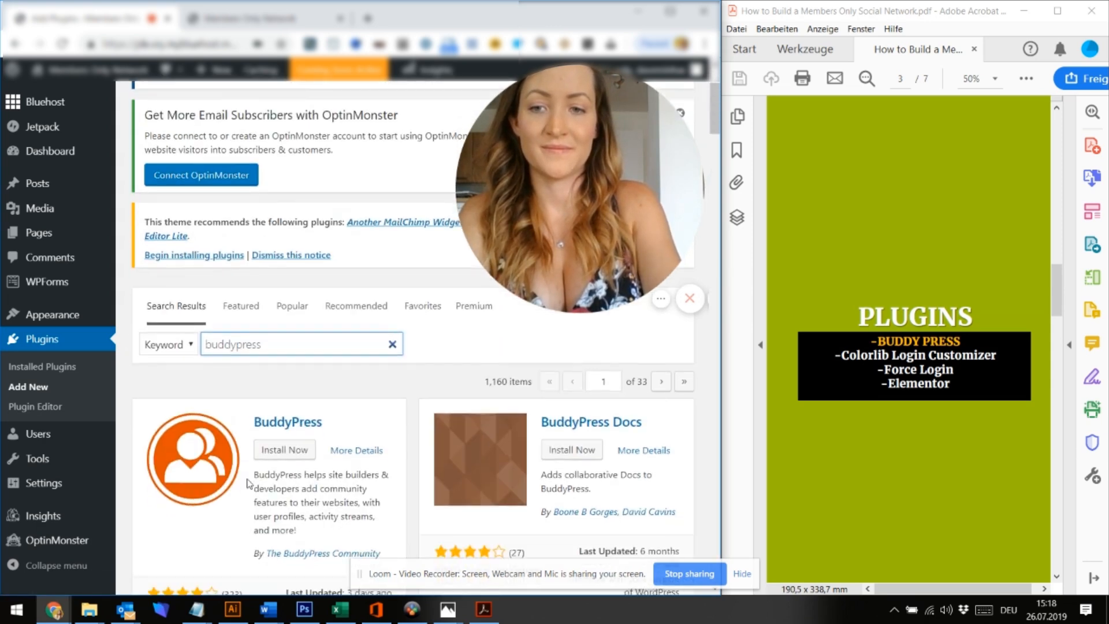
{"action": "left_click", "coordinate": [313, 411]}
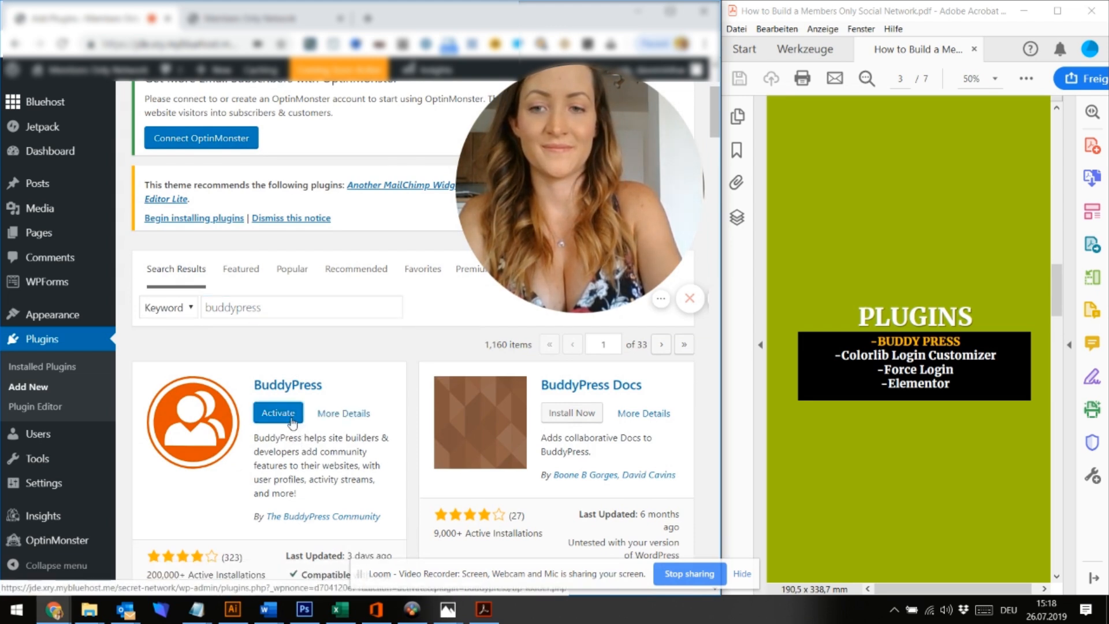
{"action": "left_click", "coordinate": [290, 421]}
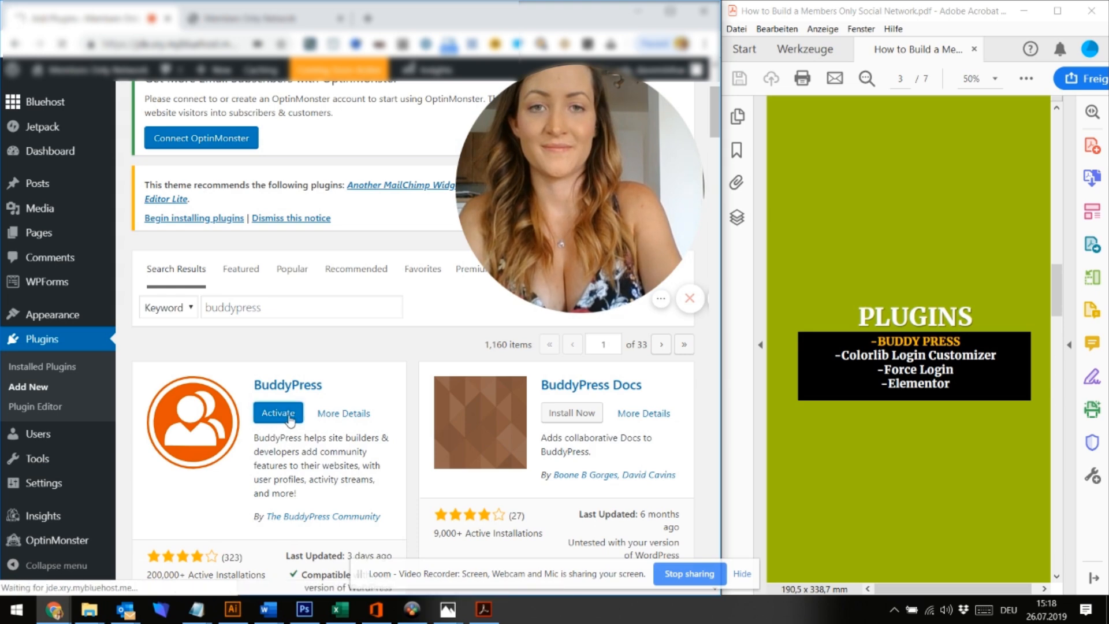
{"action": "left_click", "coordinate": [671, 12]}
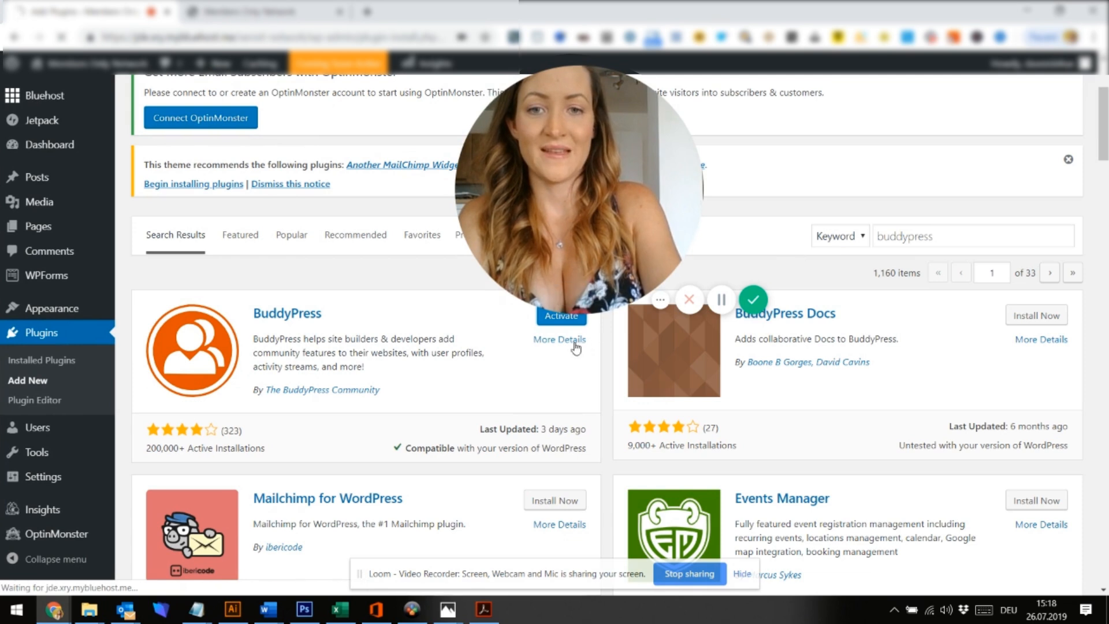
{"action": "left_click_drag", "start_coordinate": [623, 190], "coordinate": [216, 462]}
{"action": "left_click", "coordinate": [557, 319]}
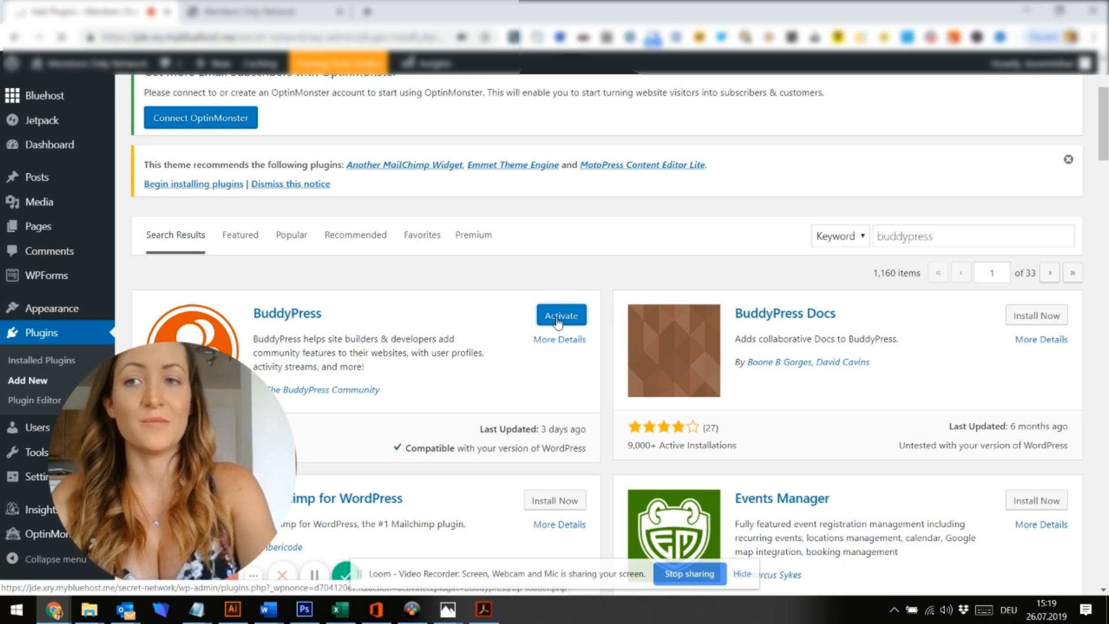
{"action": "left_click", "coordinate": [557, 319]}
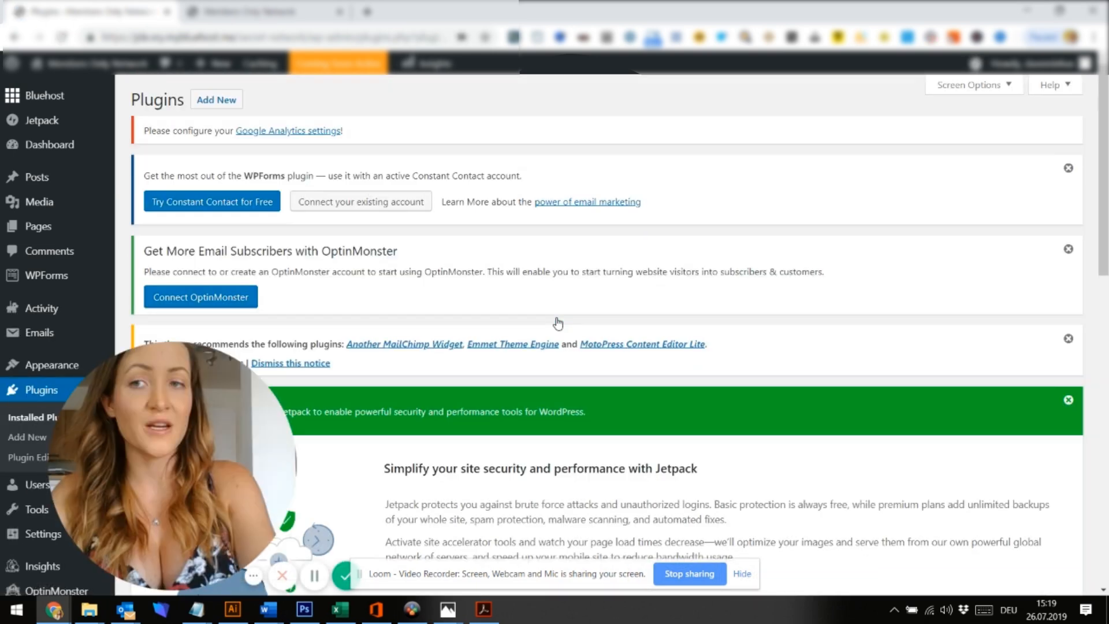
Search the plugin directory for 'elementor' under Plugins > Add New
{"action": "scroll", "coordinate": [558, 323], "scroll_direction": "down", "scroll_amount": 1}
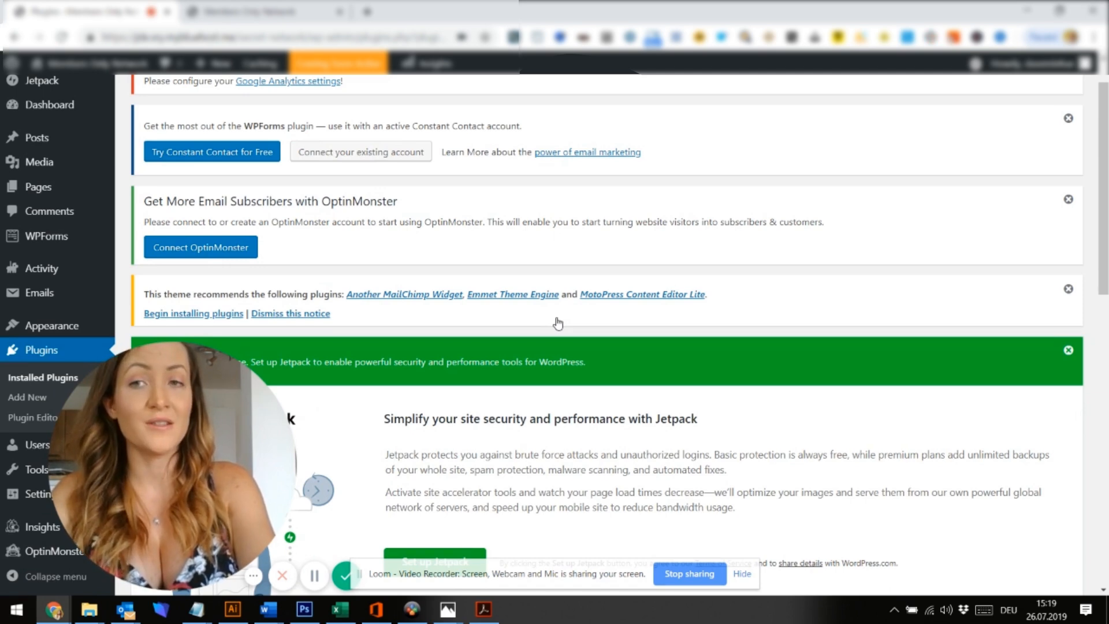
{"action": "scroll", "coordinate": [558, 323], "scroll_direction": "down", "scroll_amount": 10}
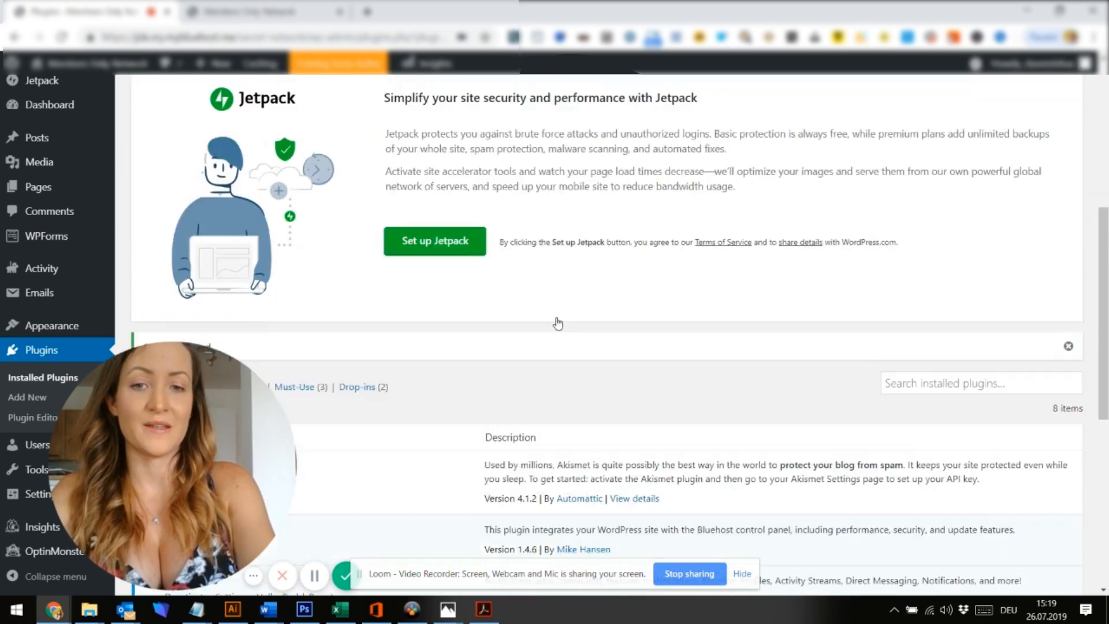
{"action": "scroll", "coordinate": [558, 323], "scroll_direction": "down", "scroll_amount": 1}
{"action": "left_click", "coordinate": [25, 397]}
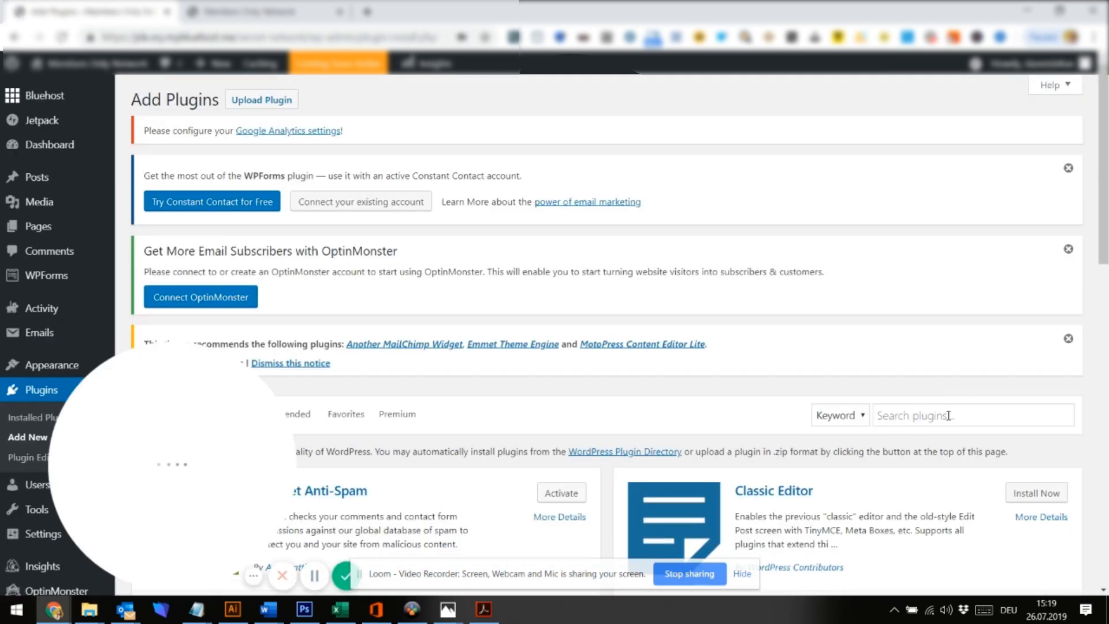
{"action": "left_click", "coordinate": [948, 415]}
{"action": "type", "text": "elemtor"}
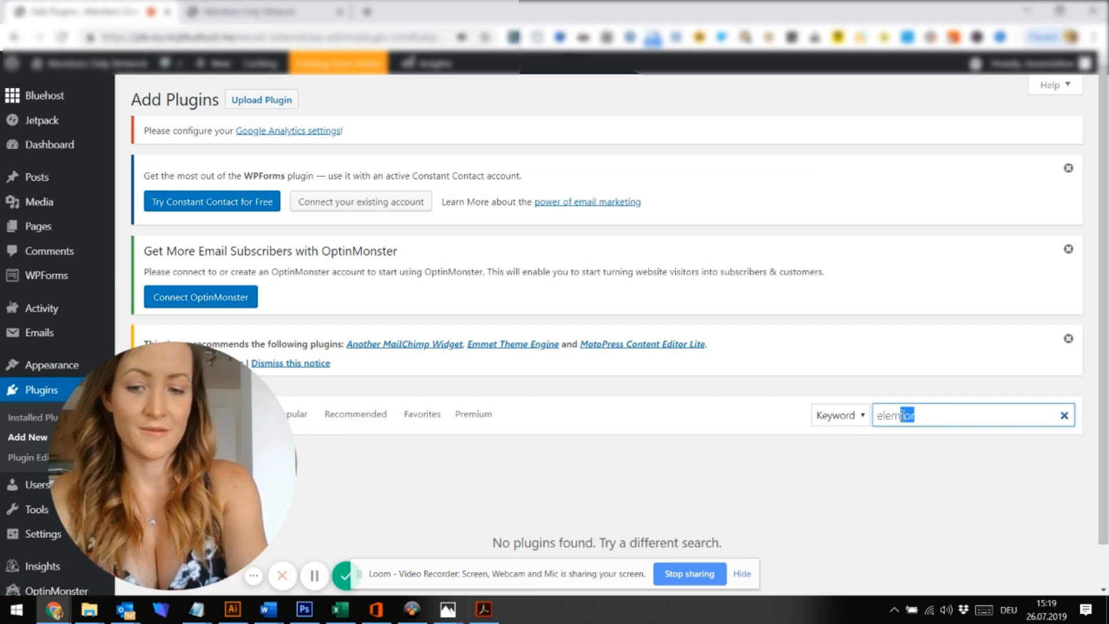
{"action": "key", "text": "BackSpace"}
{"action": "key", "text": "Return"}
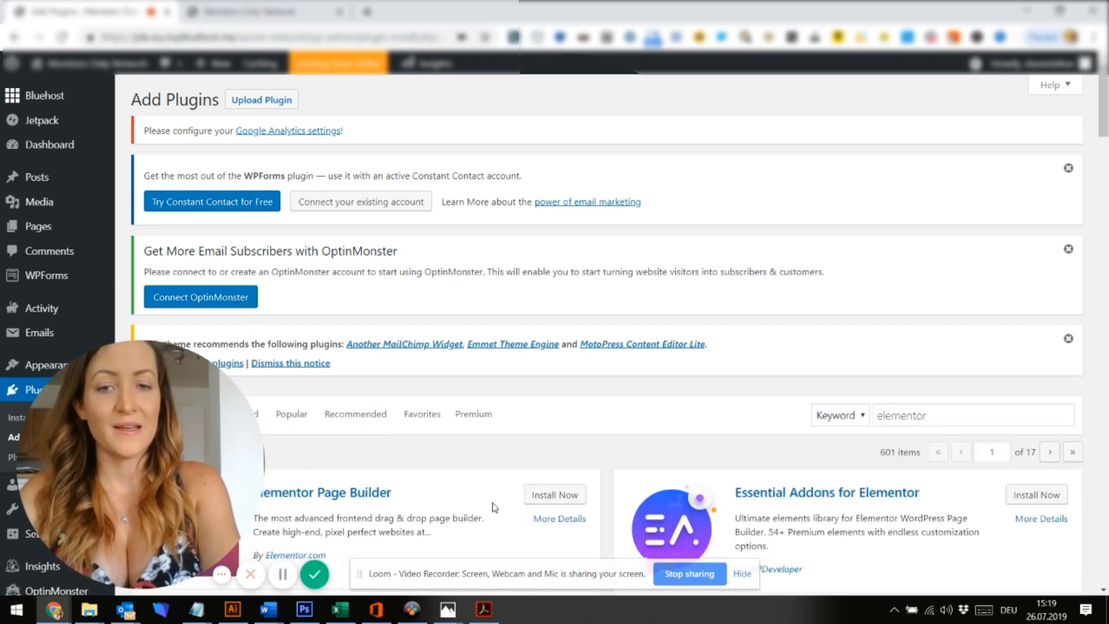
Install and activate Elementor Page Builder, then go back to Installed Plugins
{"action": "left_click", "coordinate": [542, 500]}
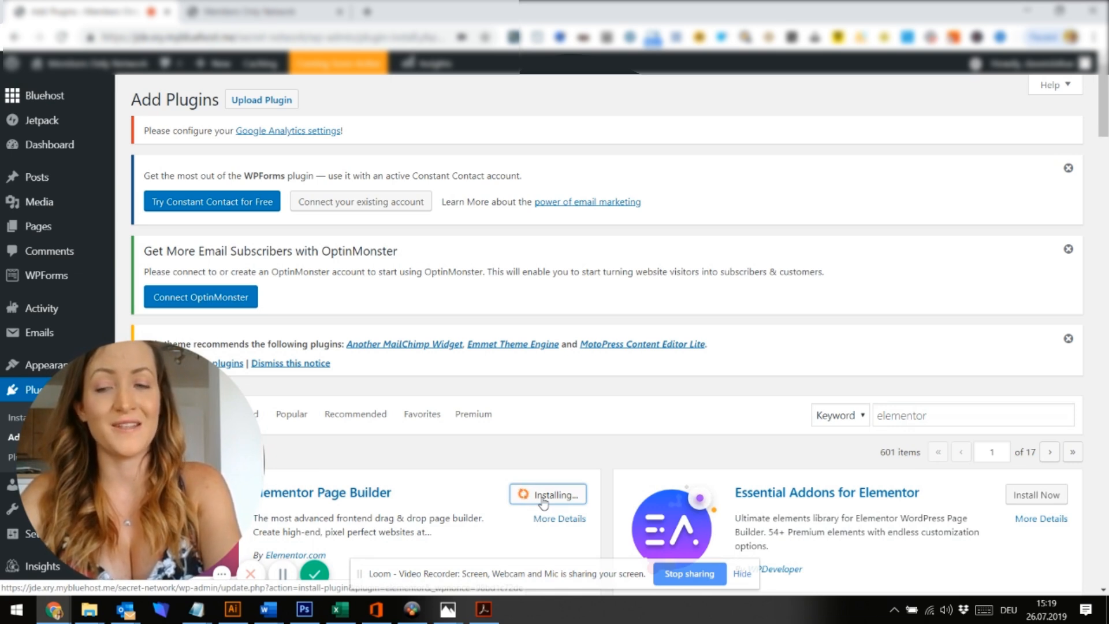
{"action": "left_click", "coordinate": [556, 498]}
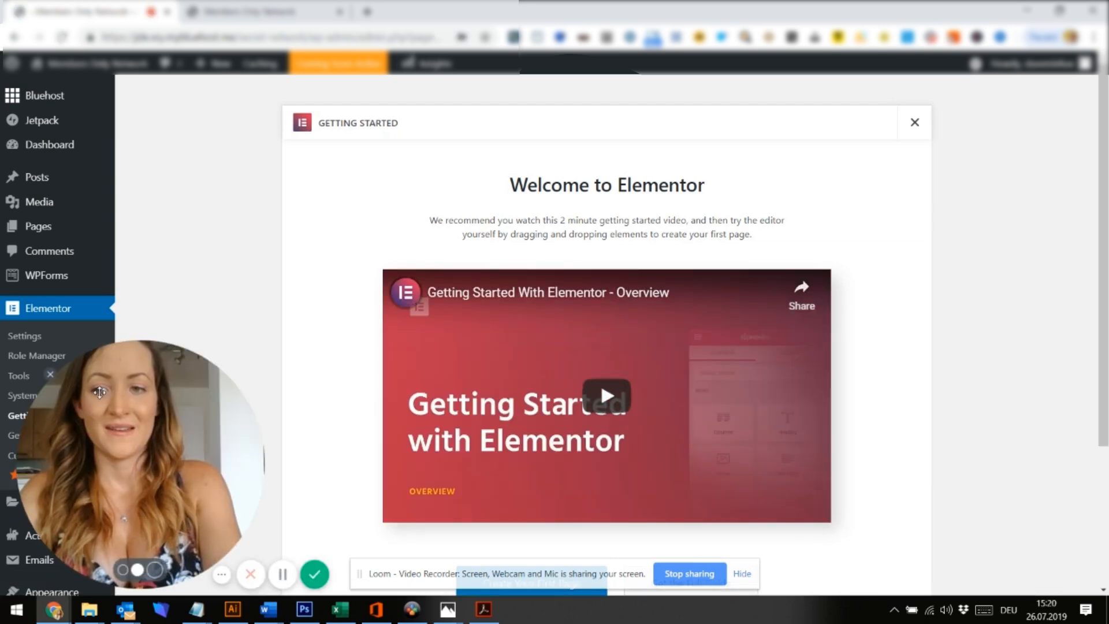
{"action": "scroll", "coordinate": [6, 404], "scroll_direction": "down", "scroll_amount": 3}
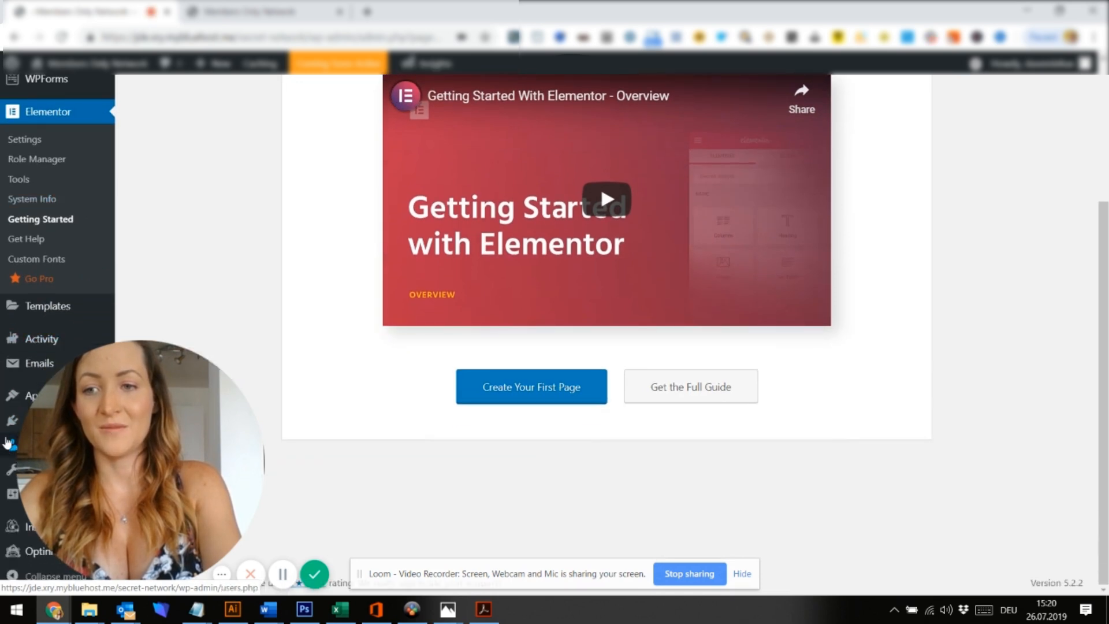
{"action": "left_click", "coordinate": [7, 430]}
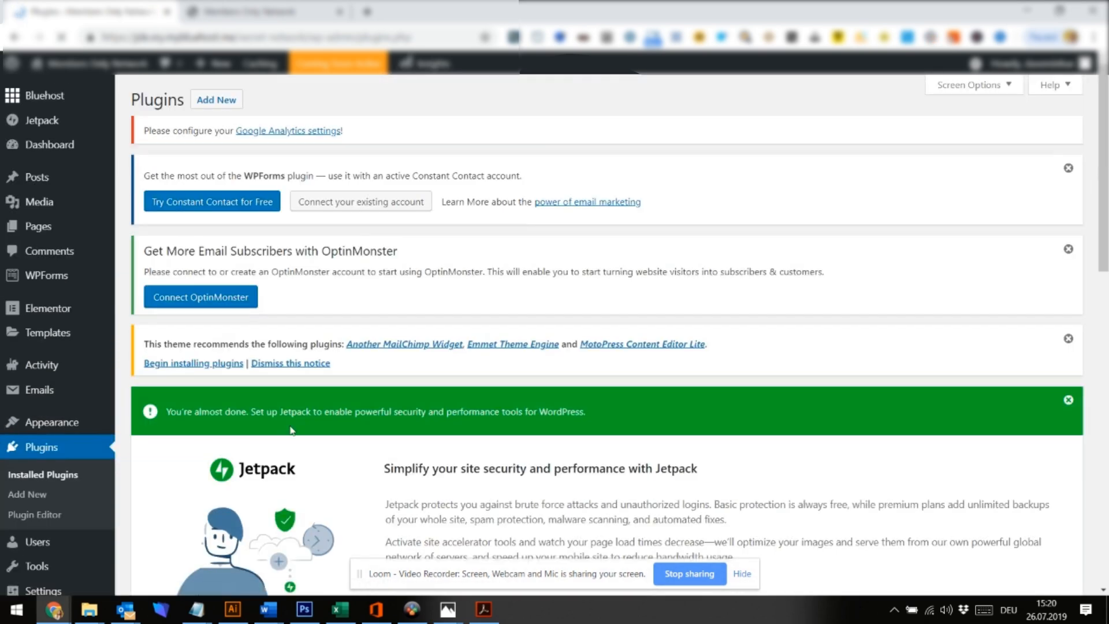
Choose colorlib-login-customizer.1.2.91.zip from the Plugins folder in the Upload Plugin form
{"action": "scroll", "coordinate": [348, 432], "scroll_direction": "down", "scroll_amount": 9}
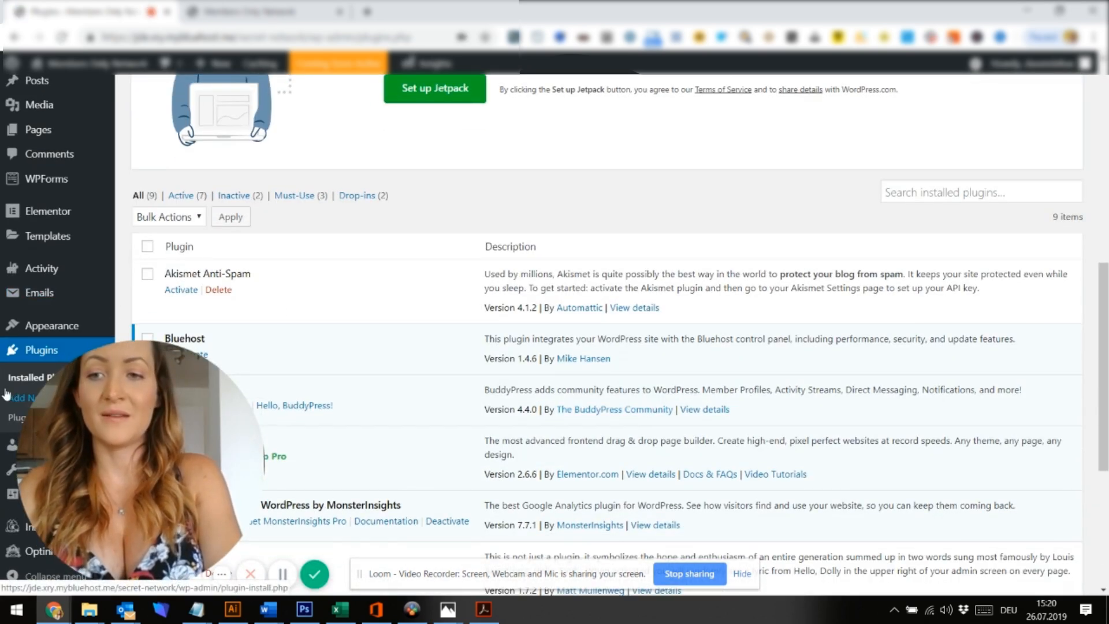
{"action": "left_click", "coordinate": [7, 400]}
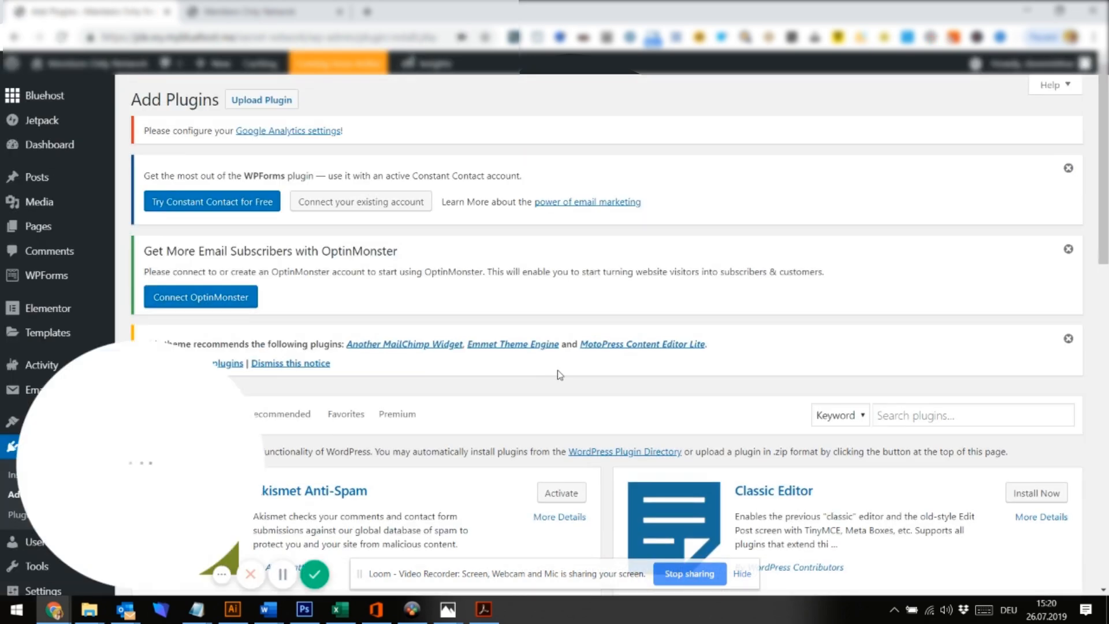
{"action": "left_click", "coordinate": [254, 100]}
{"action": "left_click", "coordinate": [503, 504]}
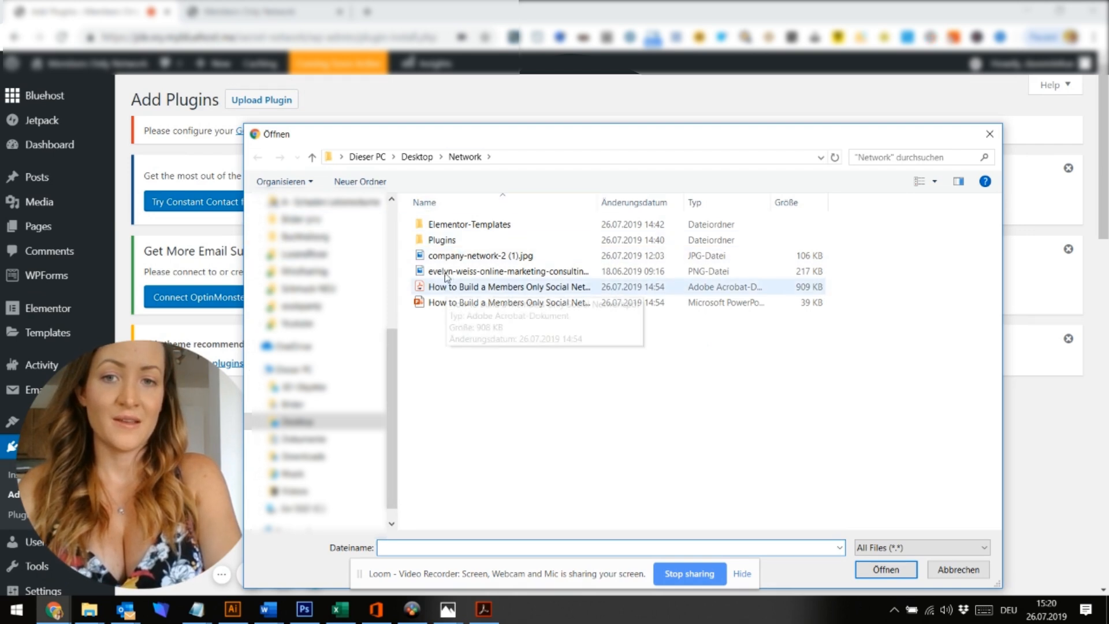
{"action": "double_click", "coordinate": [444, 241]}
{"action": "left_click", "coordinate": [491, 225]}
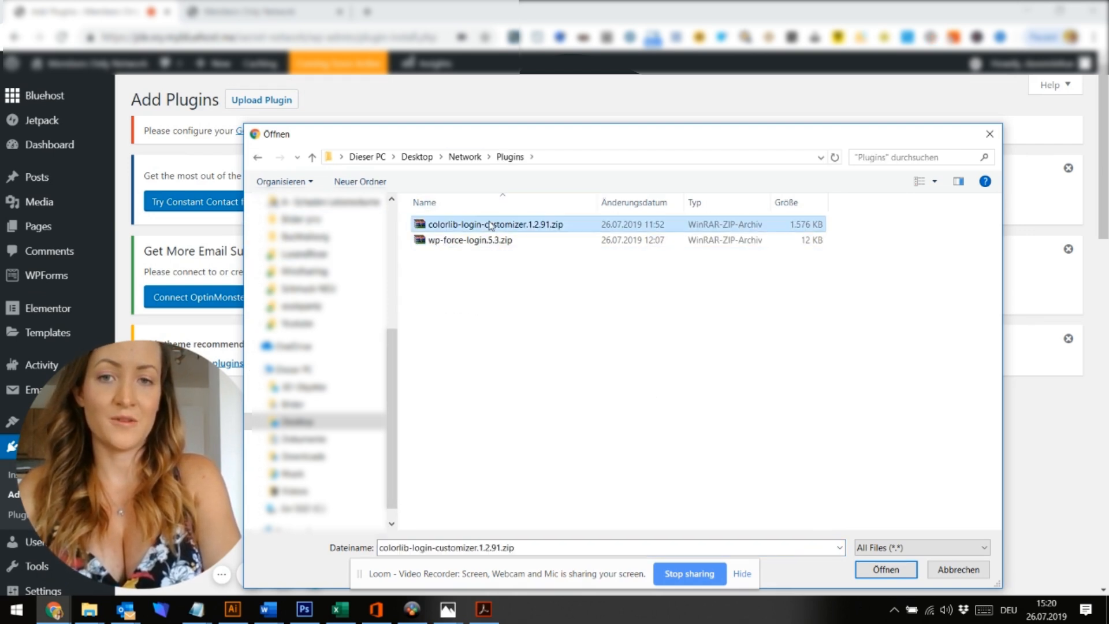
{"action": "left_click", "coordinate": [873, 569]}
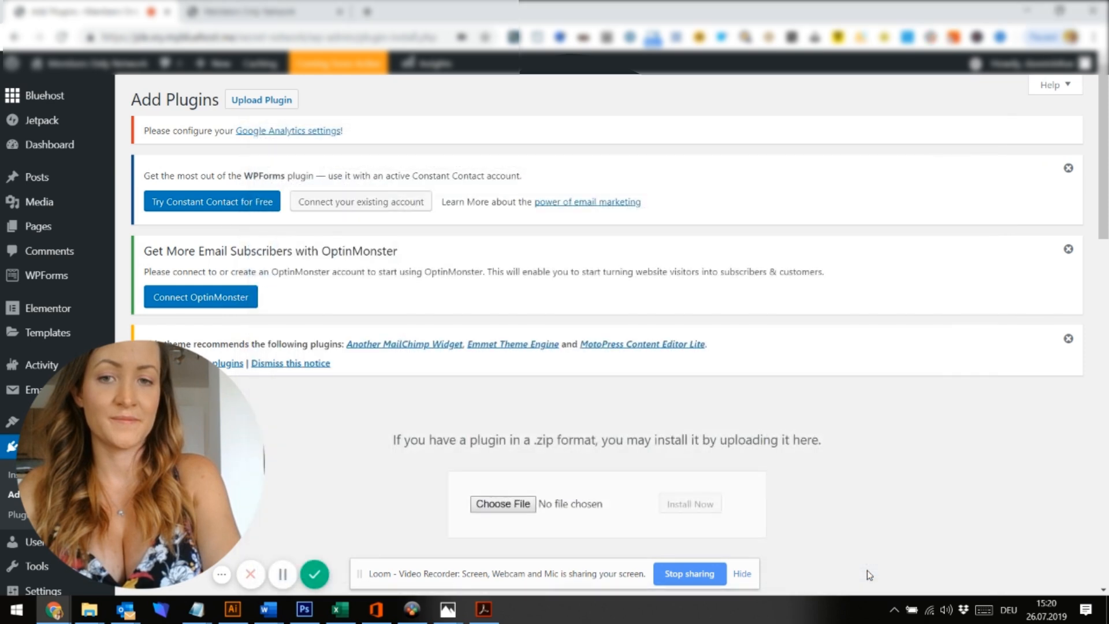
Install and activate Colorlib Login Customizer, then reopen the plugin upload form
{"action": "left_click", "coordinate": [681, 505]}
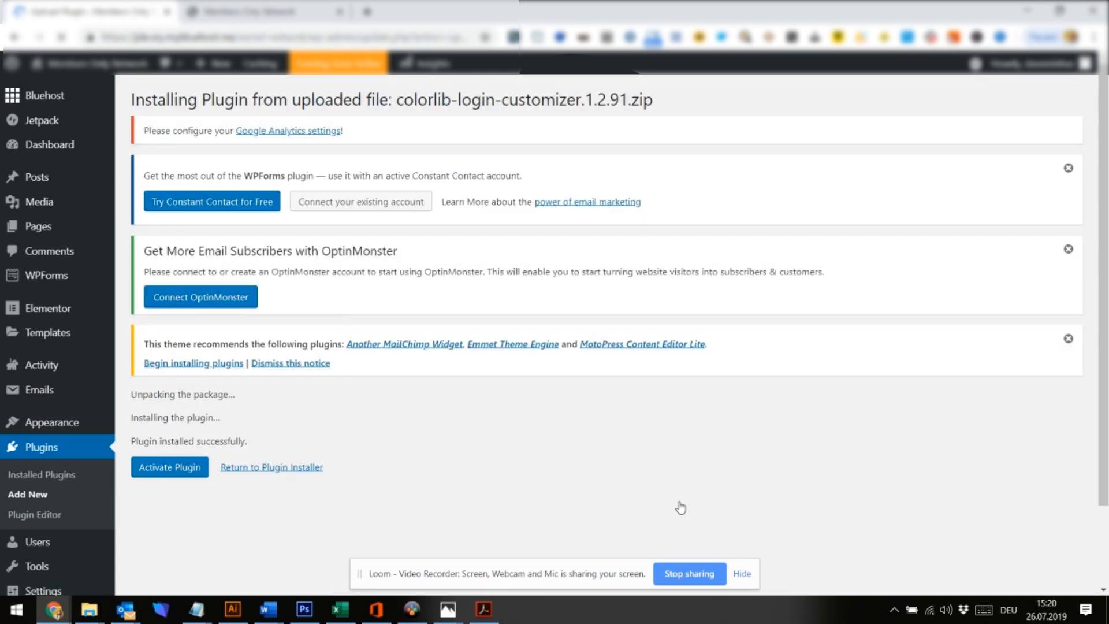
{"action": "left_click_drag", "start_coordinate": [220, 440], "coordinate": [1025, 431]}
{"action": "left_click", "coordinate": [144, 472]}
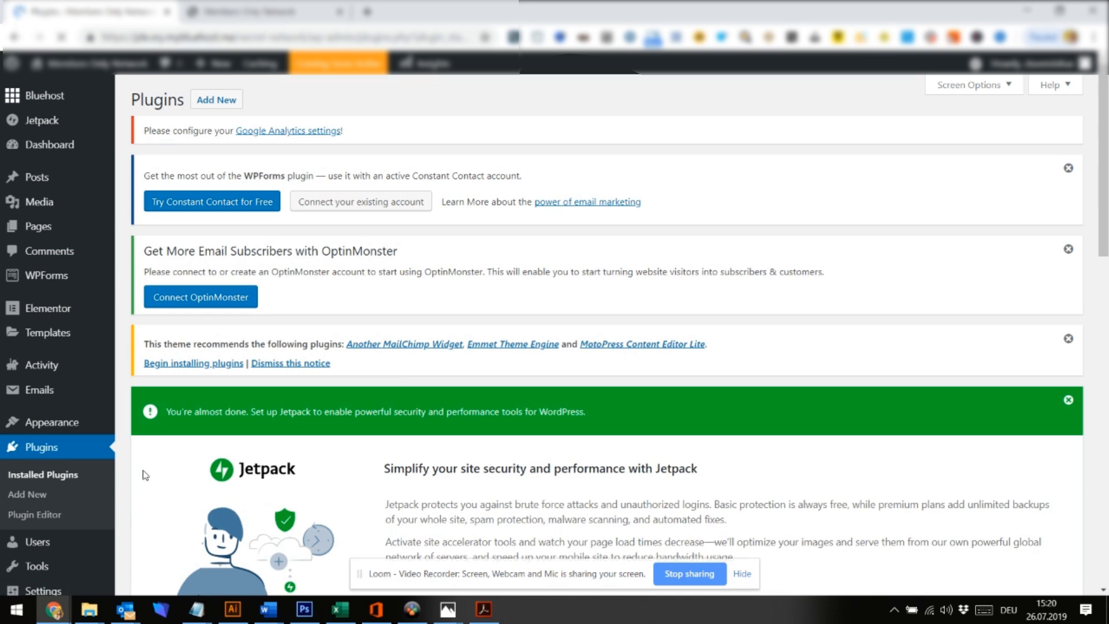
{"action": "left_click", "coordinate": [11, 501]}
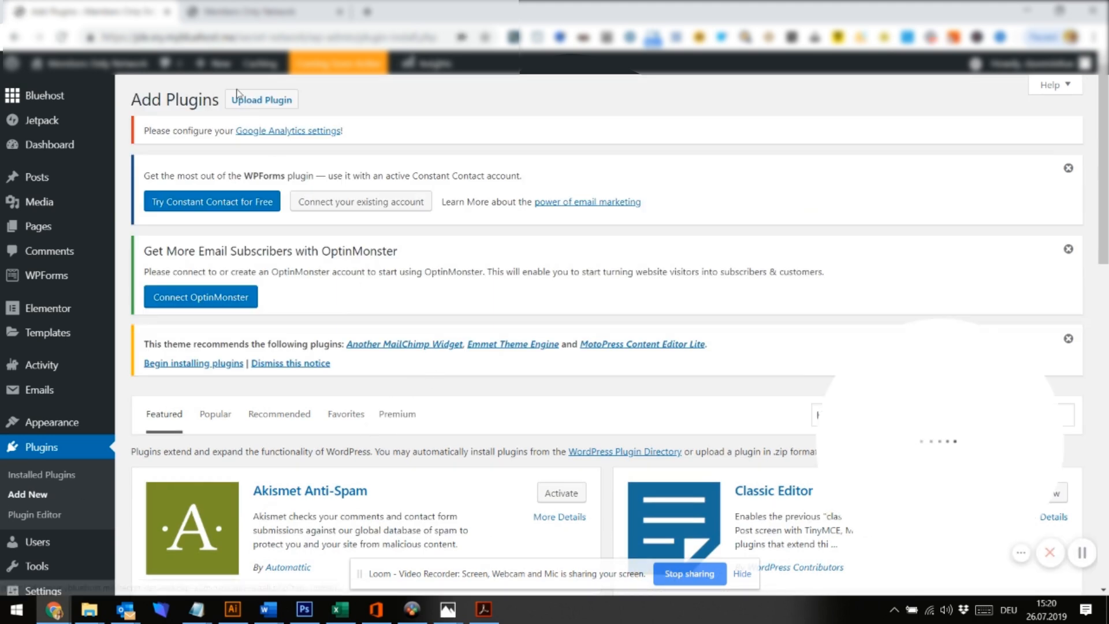
{"action": "left_click", "coordinate": [243, 104]}
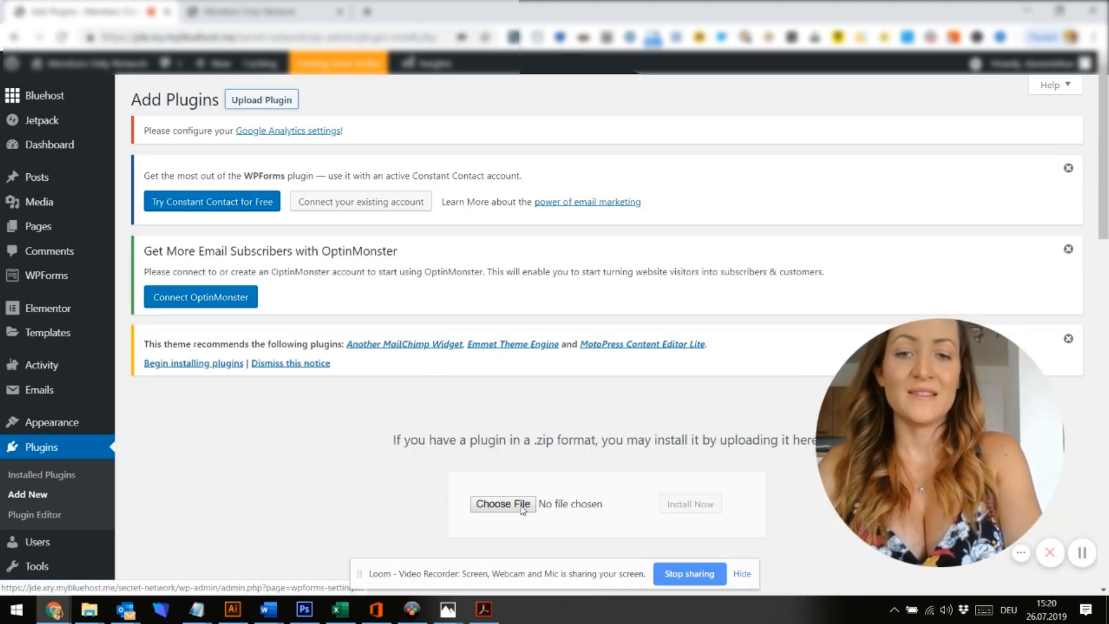
Reload the site's front-end tab to check the changes
{"action": "left_click", "coordinate": [231, 12]}
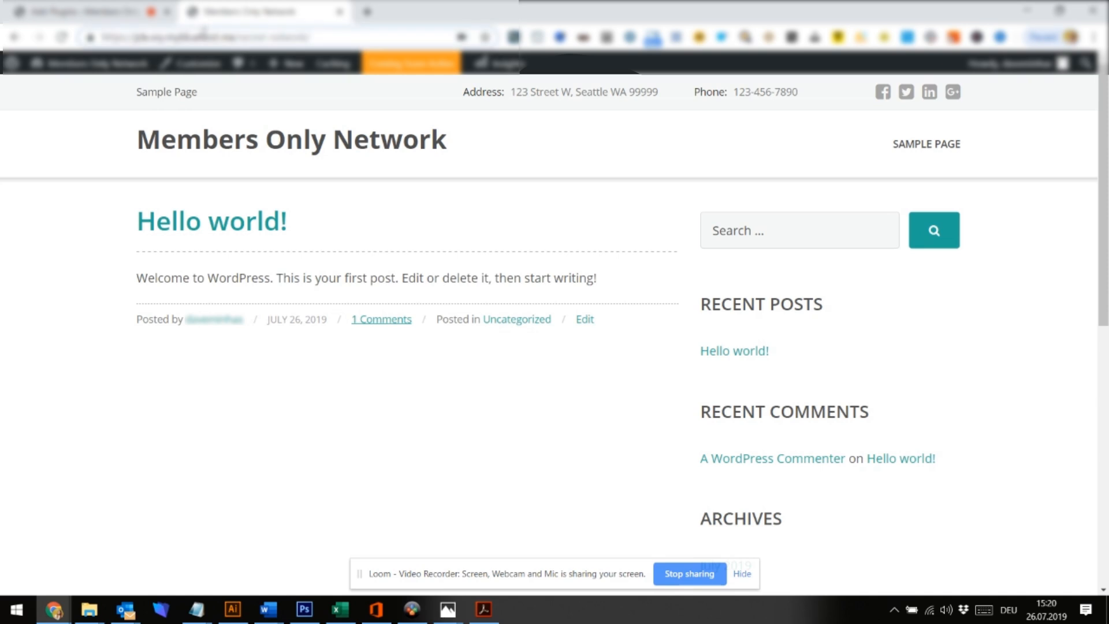
{"action": "key", "text": "Return"}
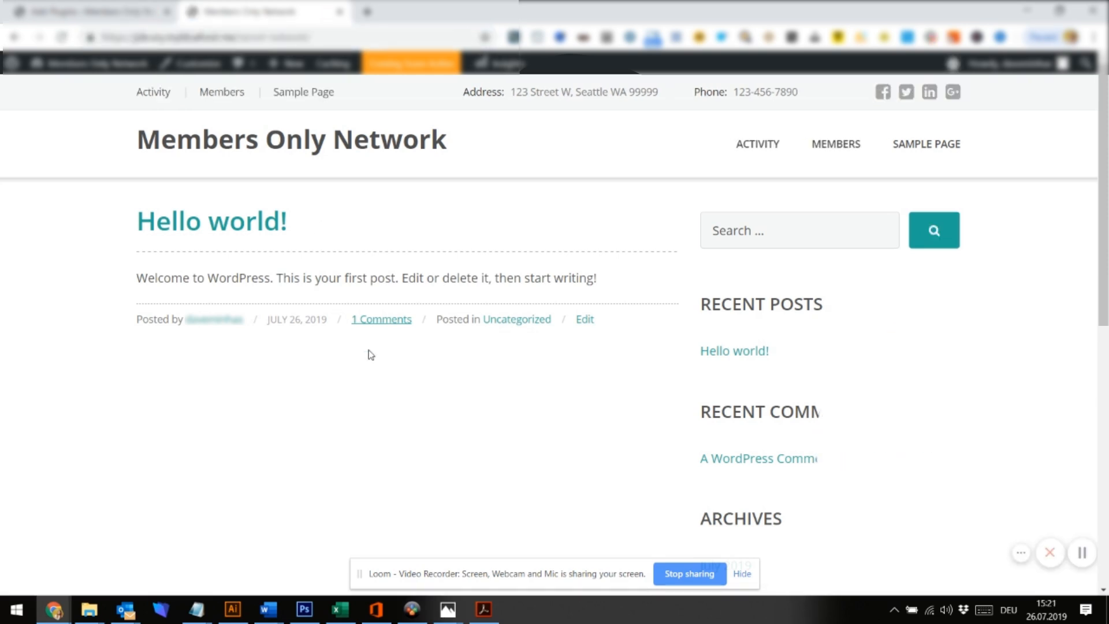
{"action": "scroll", "coordinate": [371, 358], "scroll_direction": "down", "scroll_amount": 9}
{"action": "scroll", "coordinate": [372, 358], "scroll_direction": "up", "scroll_amount": 9}
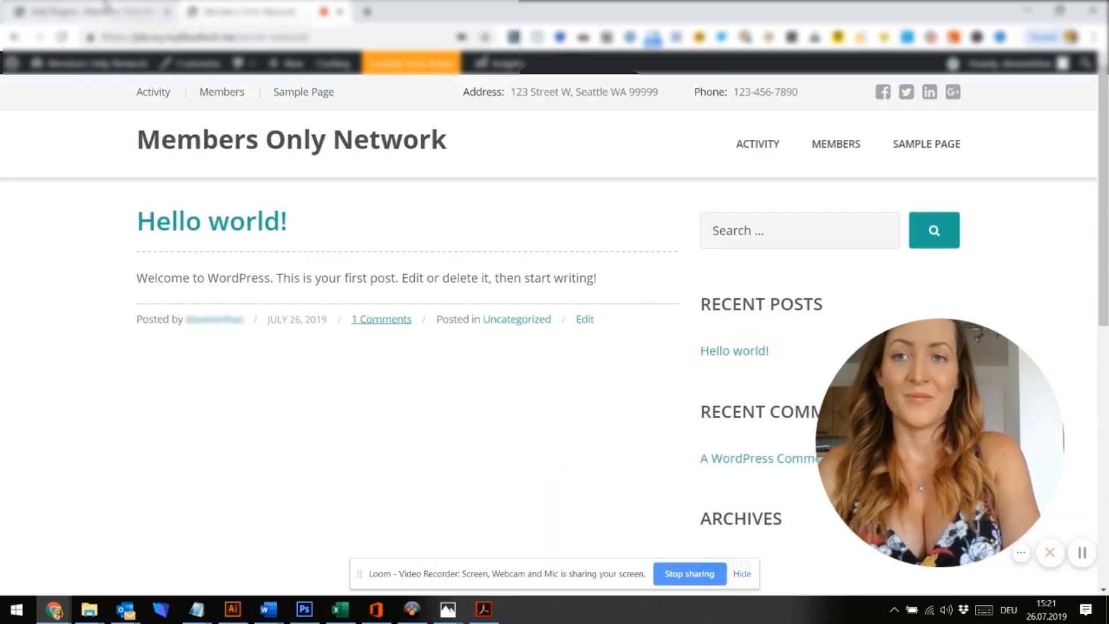
Upload wp-force-login.5.3.zip, install it, and activate Force Login
{"action": "left_click", "coordinate": [106, 5]}
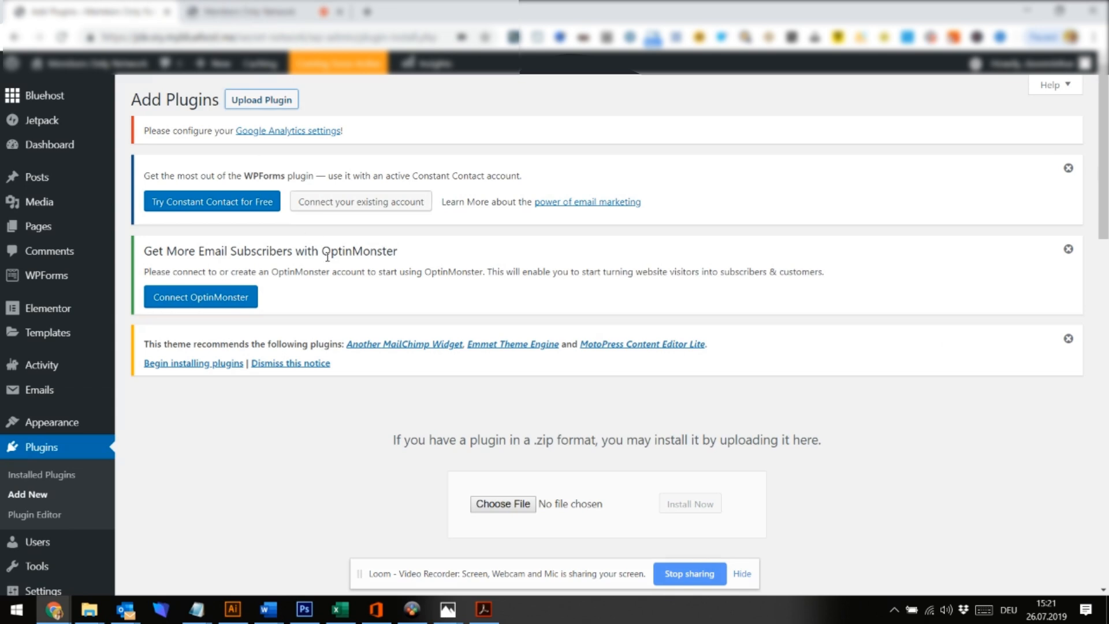
{"action": "left_click", "coordinate": [524, 506]}
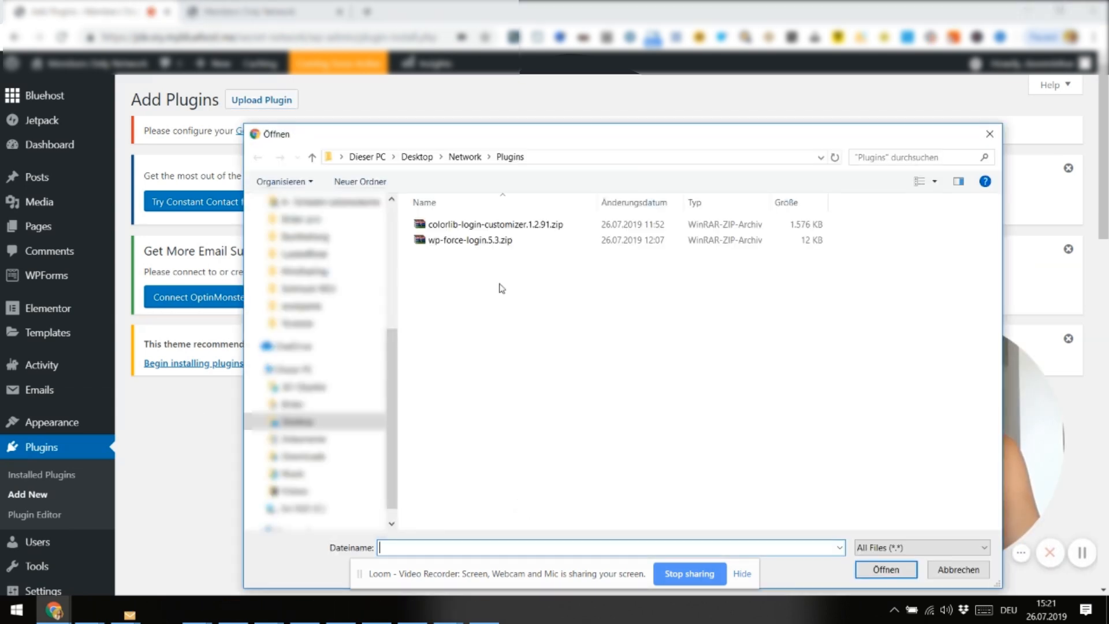
{"action": "left_click", "coordinate": [467, 241]}
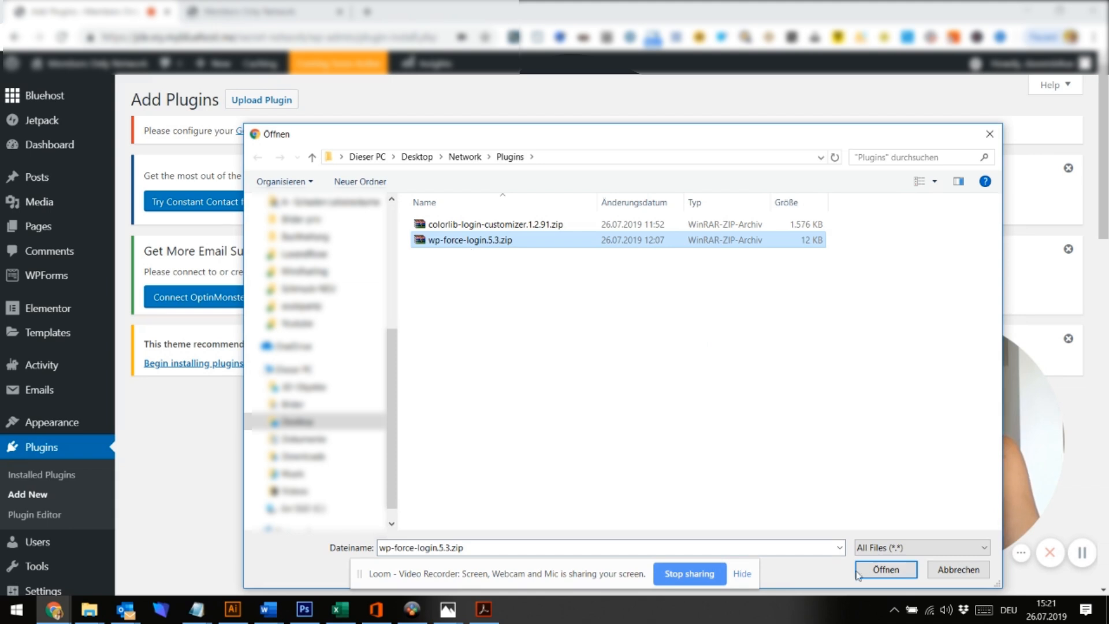
{"action": "left_click", "coordinate": [887, 570]}
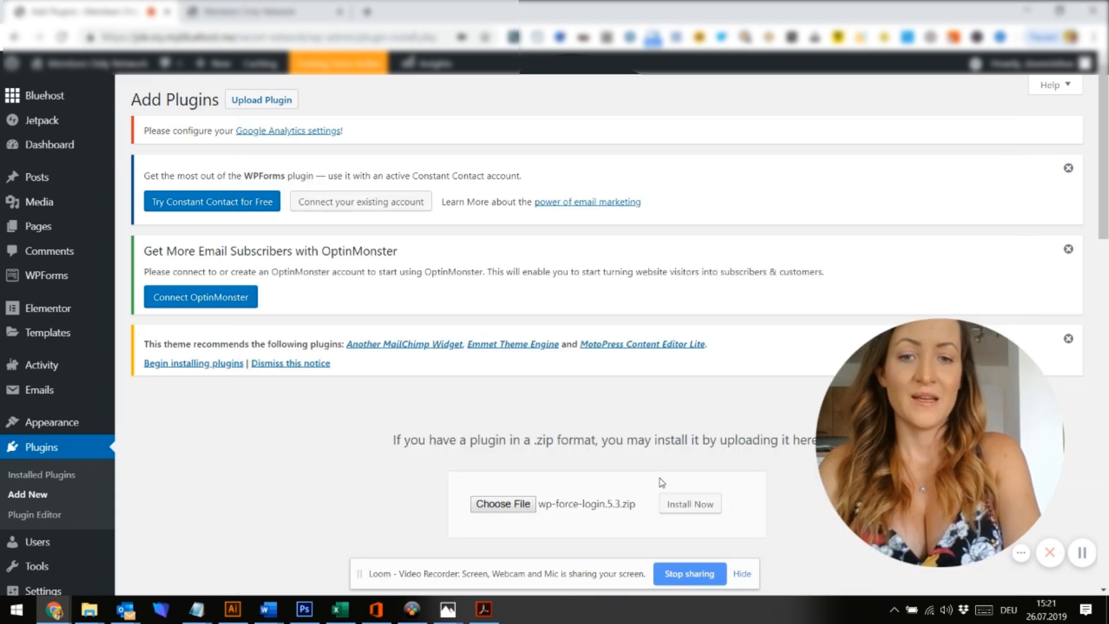
{"action": "left_click", "coordinate": [715, 510]}
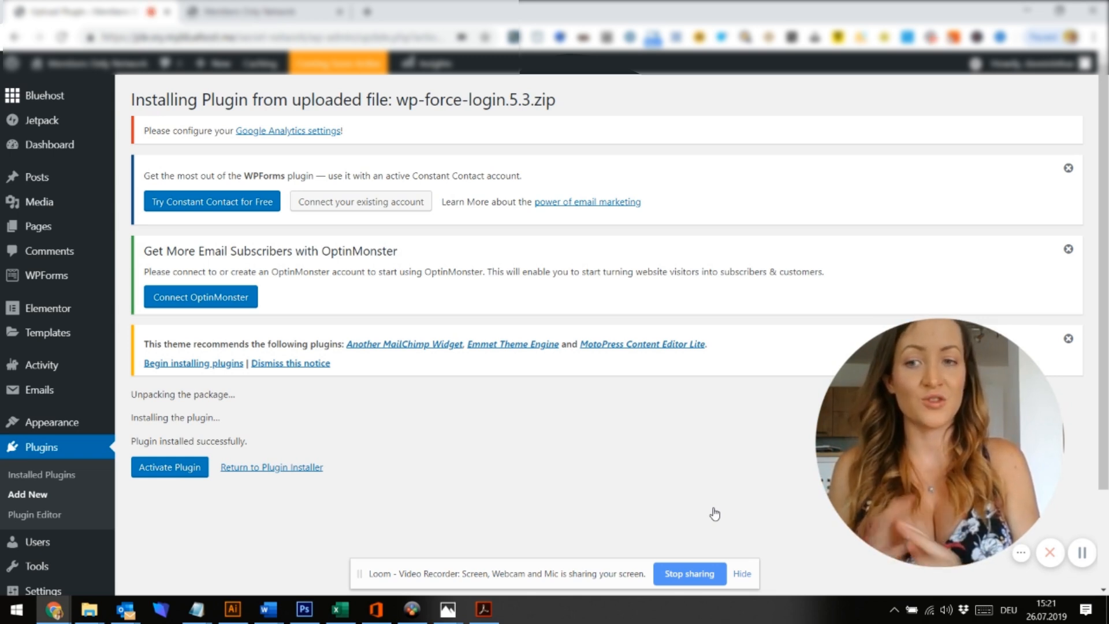
{"action": "left_click", "coordinate": [169, 469]}
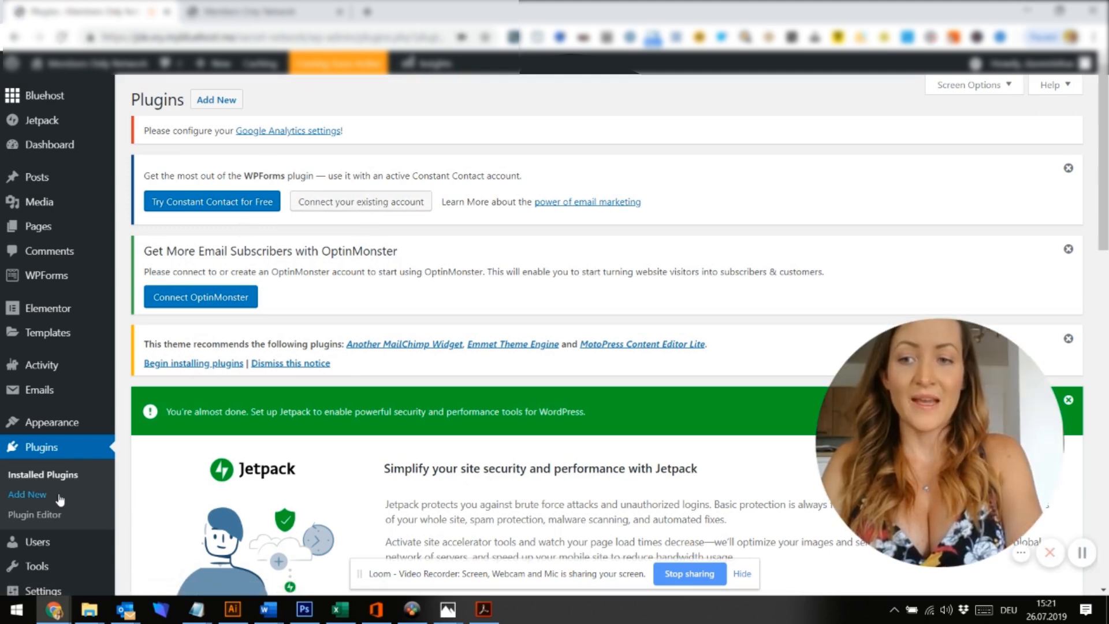
Deactivate the Force Login plugin in the Installed Plugins list
{"action": "left_click", "coordinate": [54, 477]}
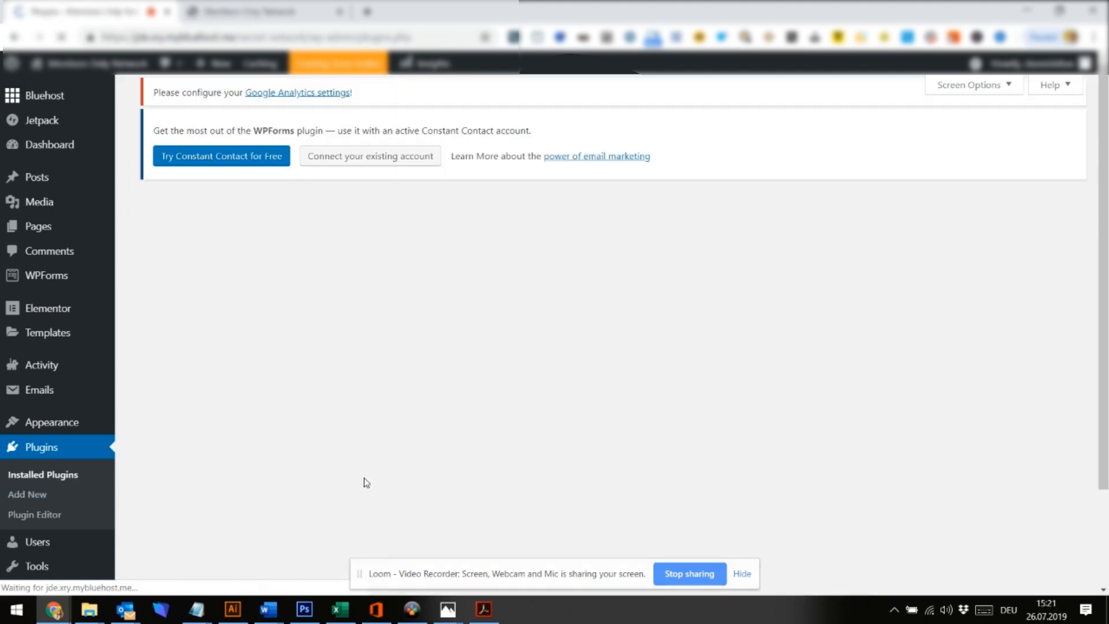
{"action": "scroll", "coordinate": [366, 482], "scroll_direction": "down", "scroll_amount": 1}
{"action": "scroll", "coordinate": [365, 483], "scroll_direction": "down", "scroll_amount": 10}
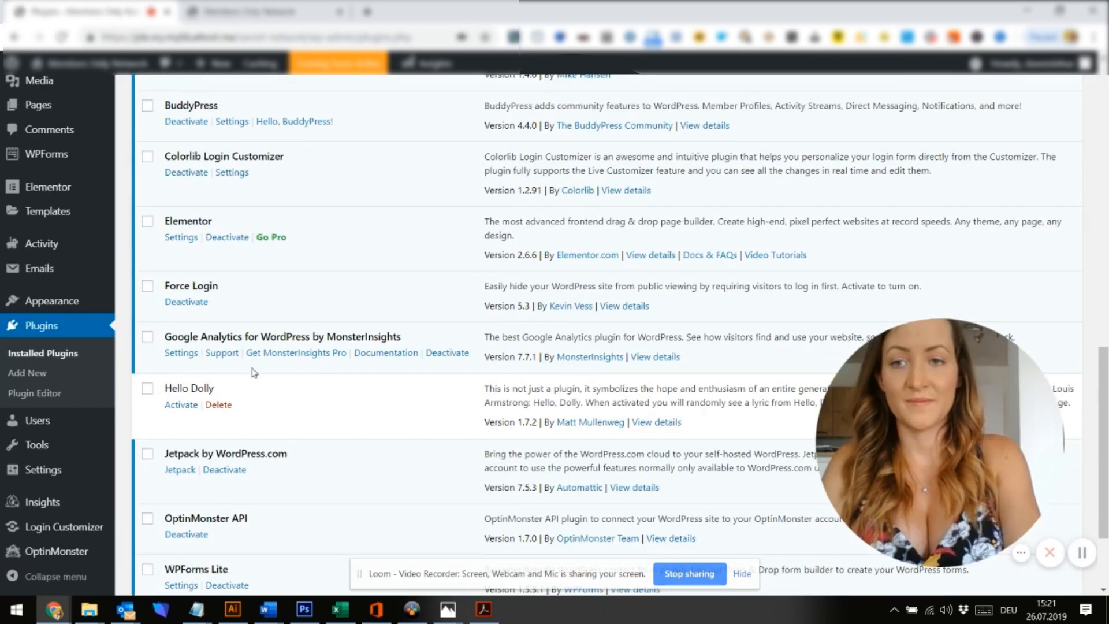
{"action": "scroll", "coordinate": [301, 308], "scroll_direction": "down", "scroll_amount": 3}
{"action": "scroll", "coordinate": [301, 308], "scroll_direction": "up", "scroll_amount": 4}
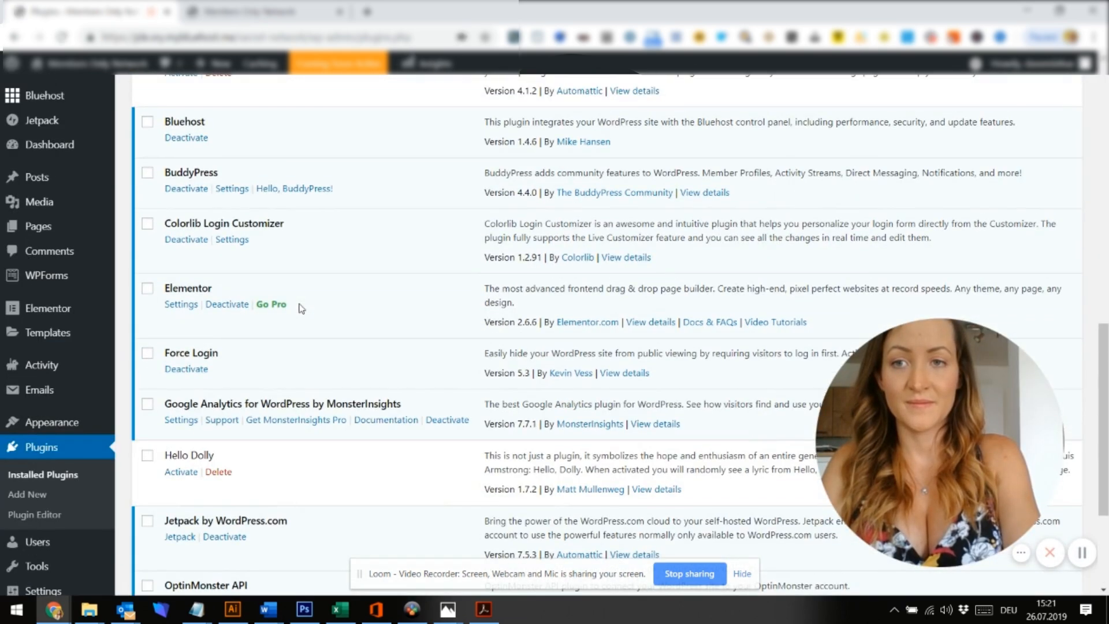
{"action": "scroll", "coordinate": [301, 308], "scroll_direction": "up", "scroll_amount": 3}
{"action": "scroll", "coordinate": [298, 351], "scroll_direction": "down", "scroll_amount": 2}
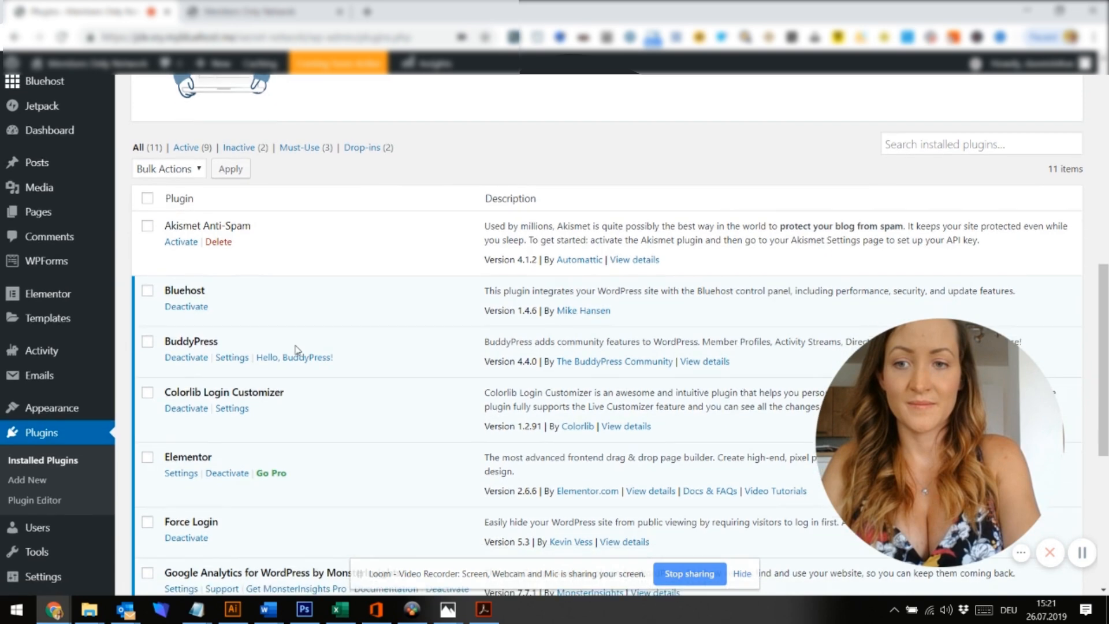
{"action": "left_click", "coordinate": [194, 420]}
Copy the site URL and load it in a new Chrome incognito window
{"action": "left_click", "coordinate": [271, 12]}
{"action": "left_click", "coordinate": [332, 37]}
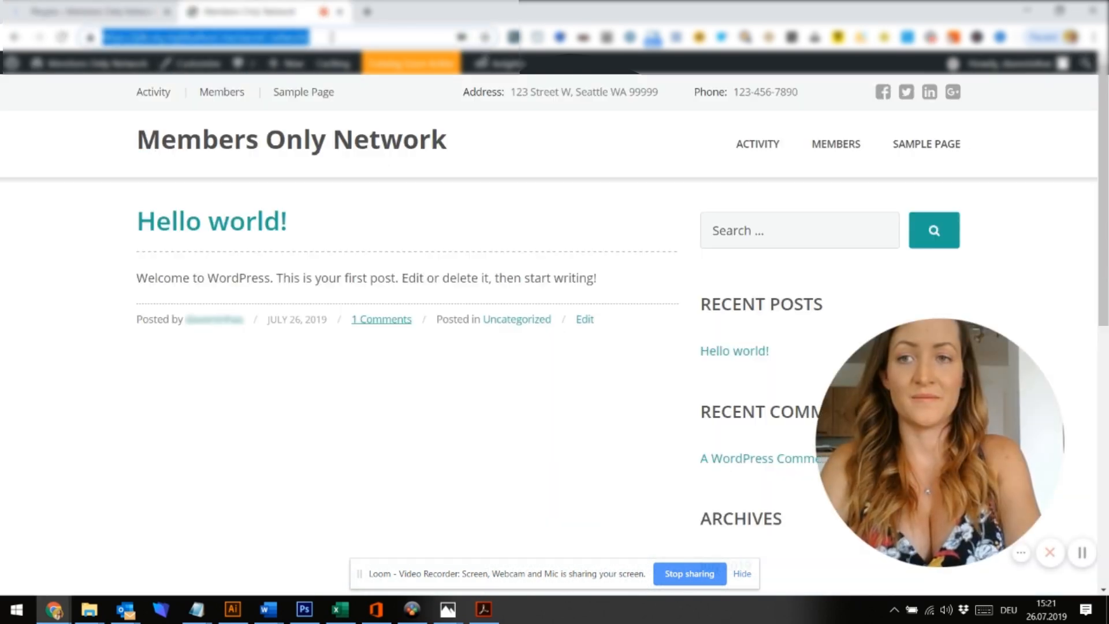
{"action": "right_click", "coordinate": [45, 611]}
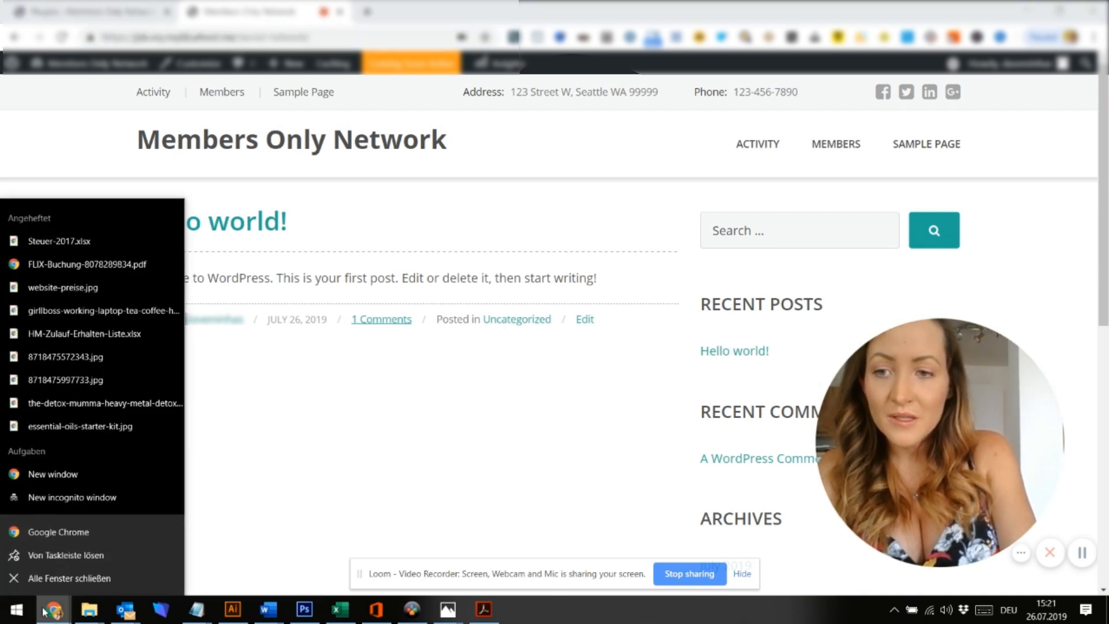
{"action": "left_click", "coordinate": [51, 502]}
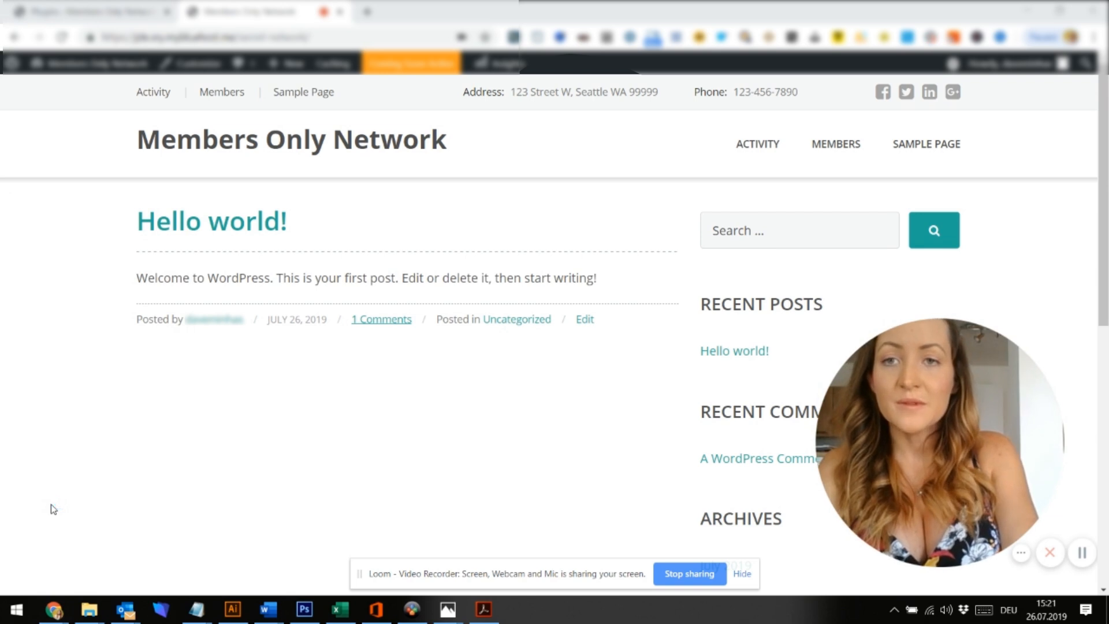
{"action": "key", "text": "ctrl+v"}
{"action": "key", "text": "Return"}
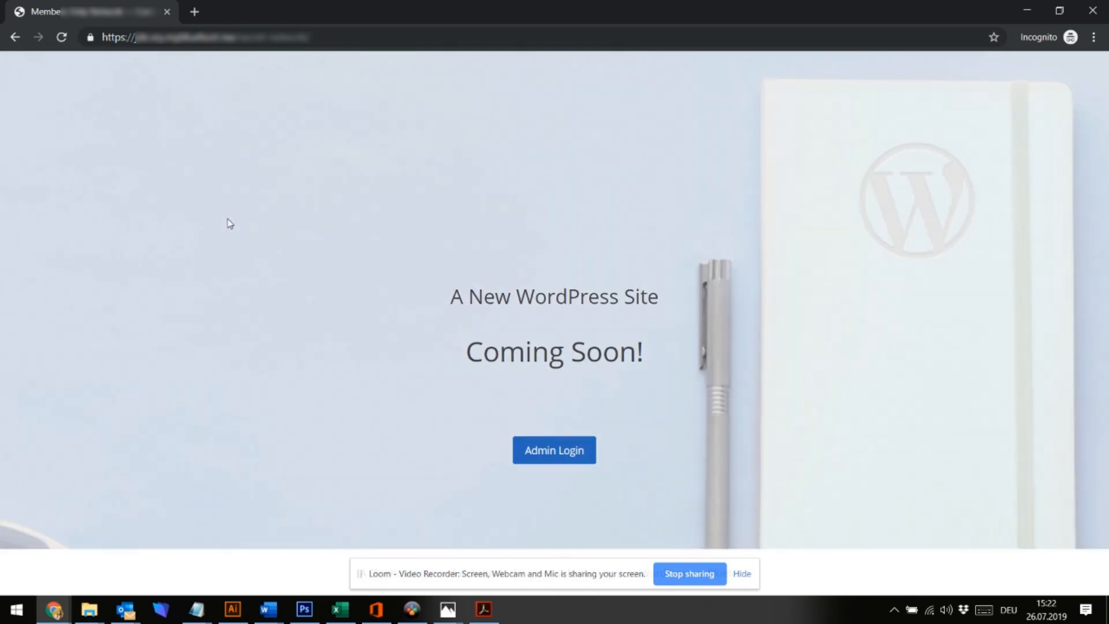
In the admin window, launch the site from its Coming Soon status page
{"action": "mouse_move", "coordinate": [52, 608]}
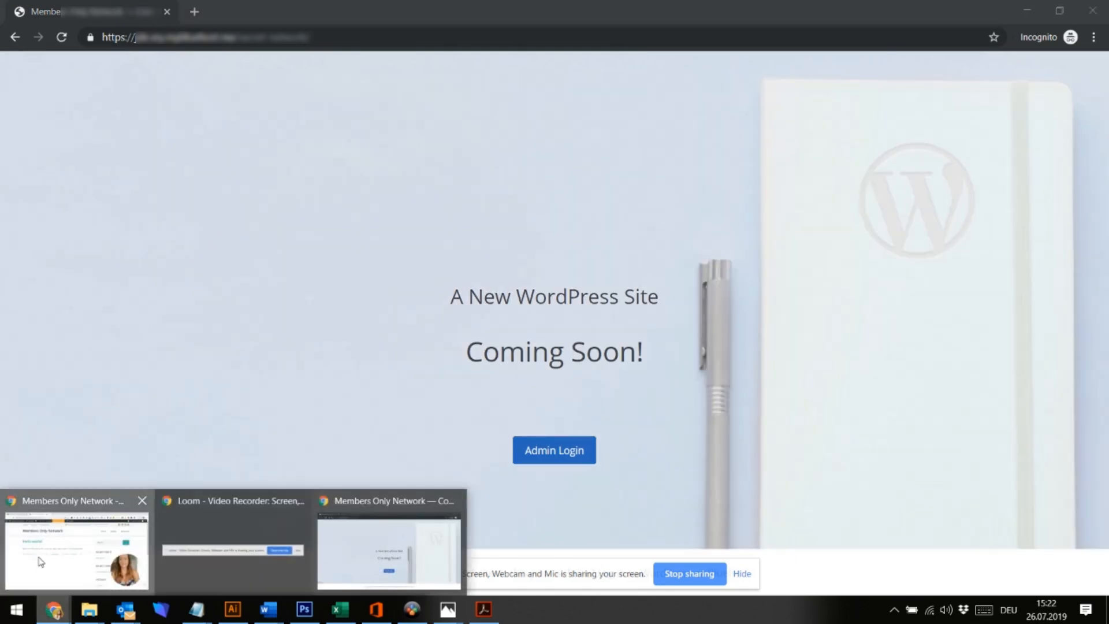
{"action": "left_click", "coordinate": [41, 560]}
{"action": "left_click", "coordinate": [432, 74]}
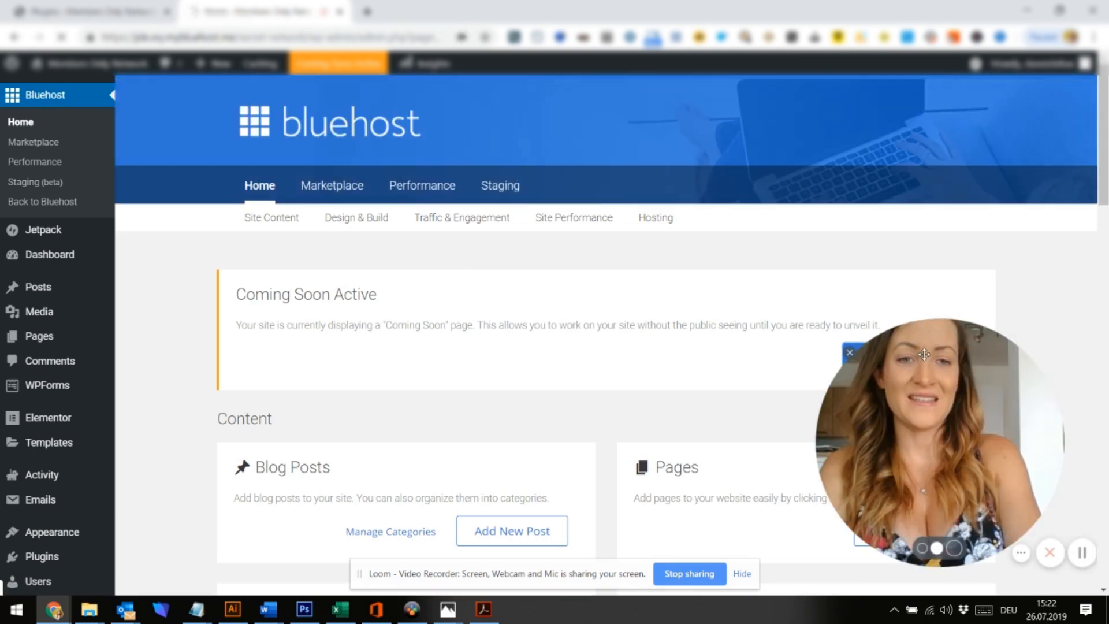
{"action": "mouse_move", "coordinate": [820, 338]}
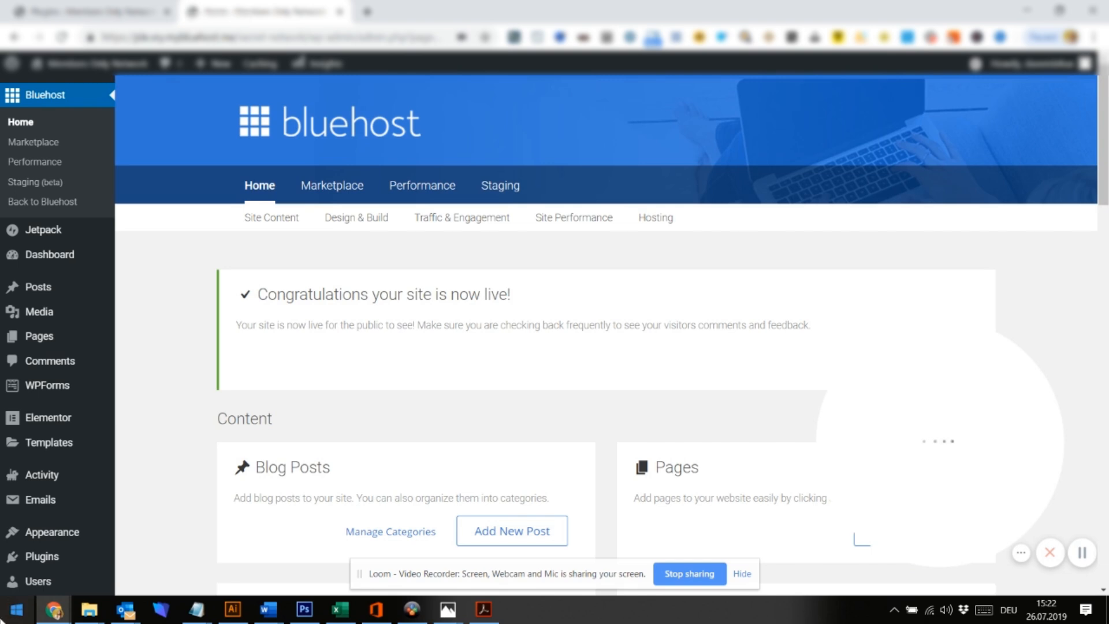
Reload the incognito window to confirm the live Members Only Network front page appears
{"action": "mouse_move", "coordinate": [56, 610]}
{"action": "left_click", "coordinate": [389, 540]}
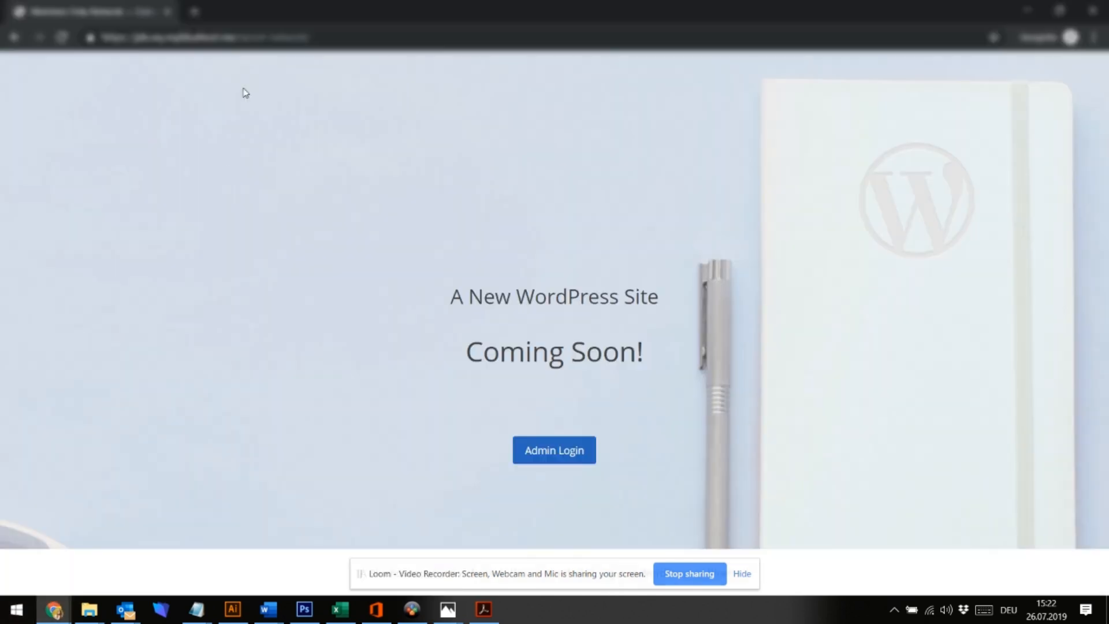
{"action": "left_click", "coordinate": [324, 33]}
{"action": "key", "text": "Return"}
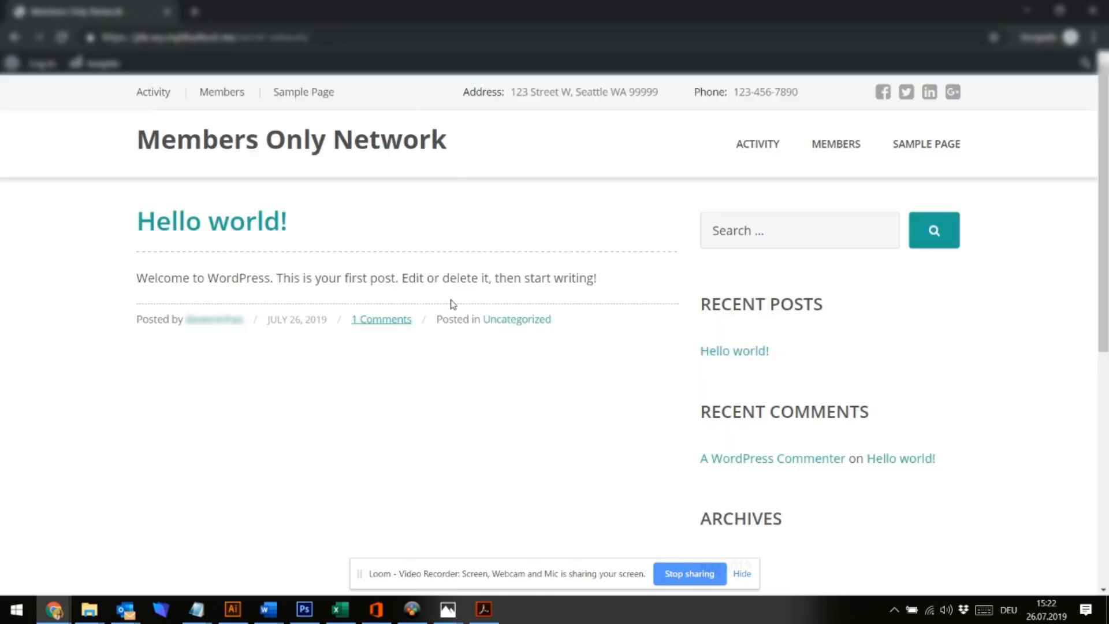
{"action": "scroll", "coordinate": [453, 305], "scroll_direction": "down", "scroll_amount": 8}
{"action": "scroll", "coordinate": [453, 305], "scroll_direction": "up", "scroll_amount": 8}
{"action": "mouse_move", "coordinate": [53, 613]}
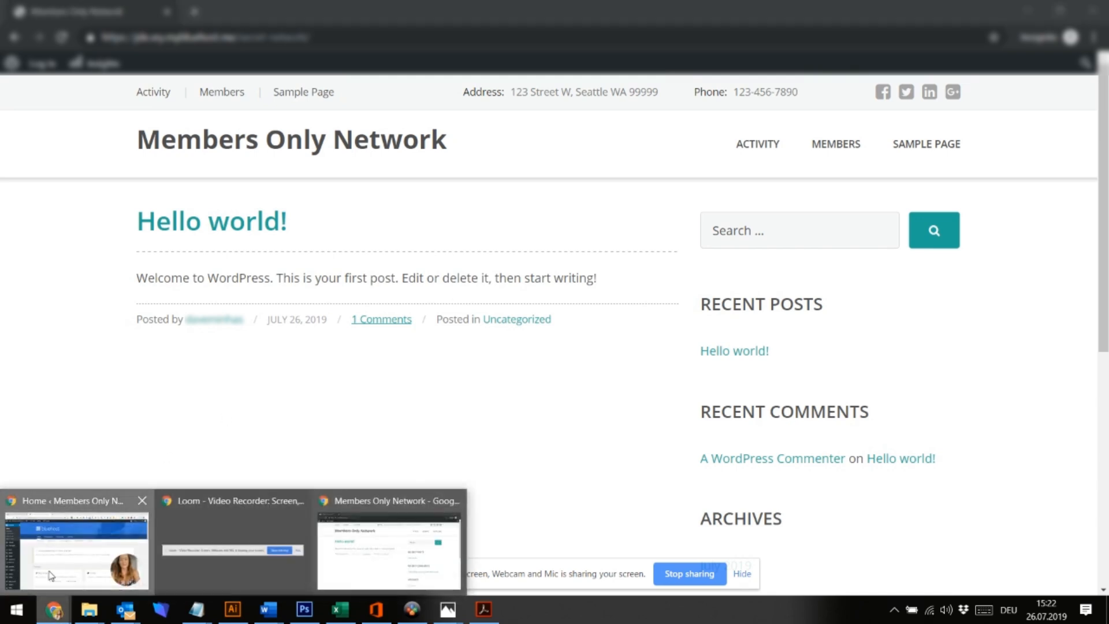
{"action": "left_click", "coordinate": [75, 529]}
Activate the Force Login plugin on the Installed Plugins page
{"action": "left_click", "coordinate": [121, 6]}
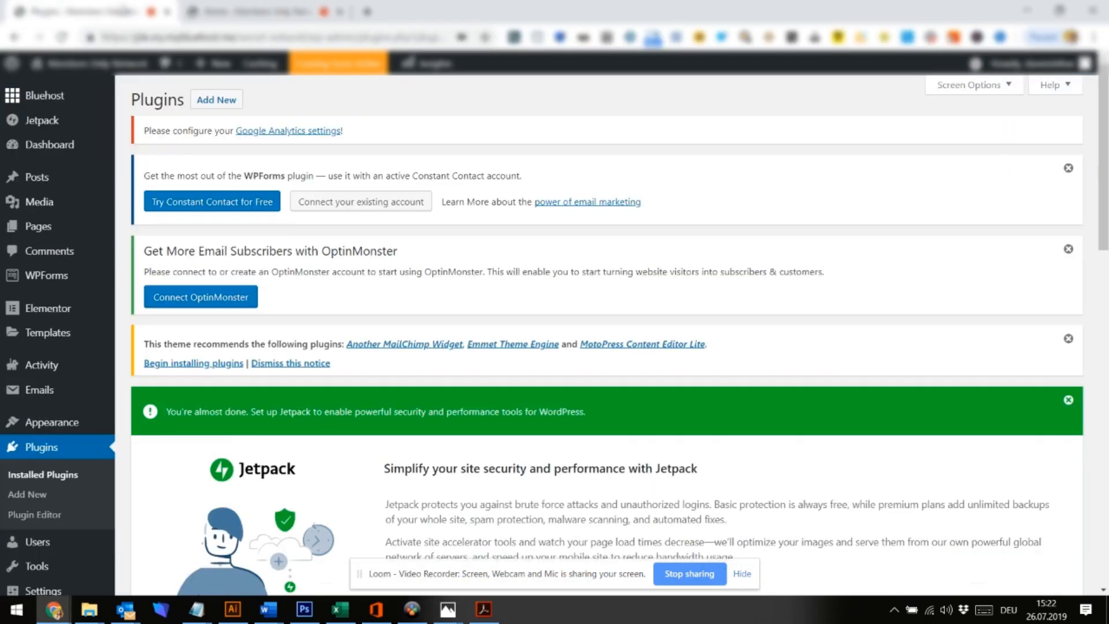
{"action": "scroll", "coordinate": [295, 374], "scroll_direction": "down", "scroll_amount": 10}
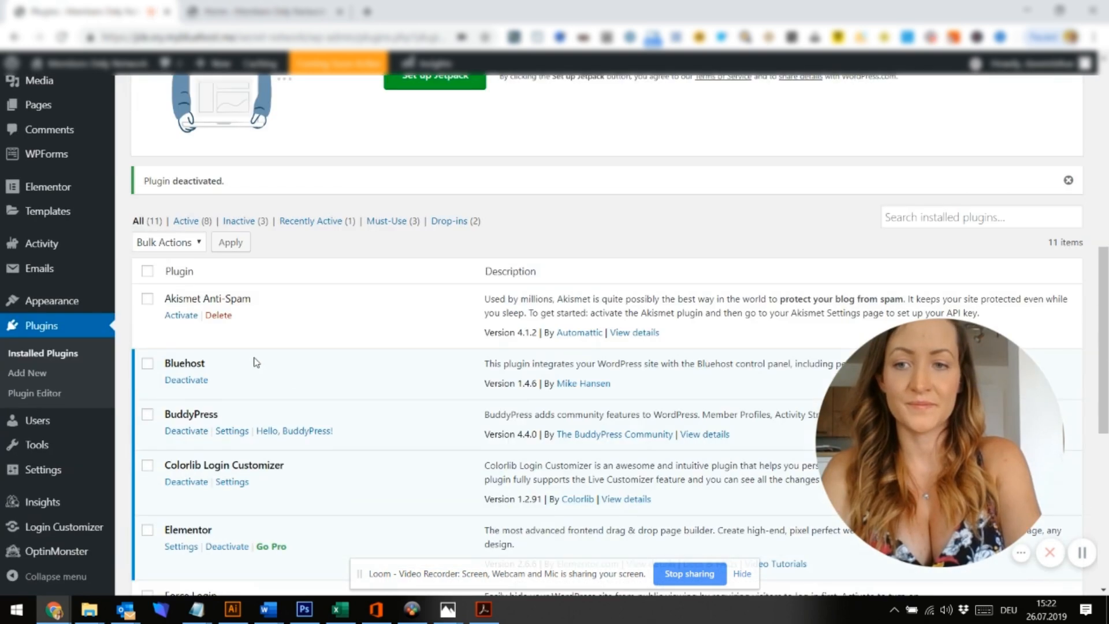
{"action": "scroll", "coordinate": [295, 374], "scroll_direction": "down", "scroll_amount": 4}
{"action": "left_click", "coordinate": [186, 395]}
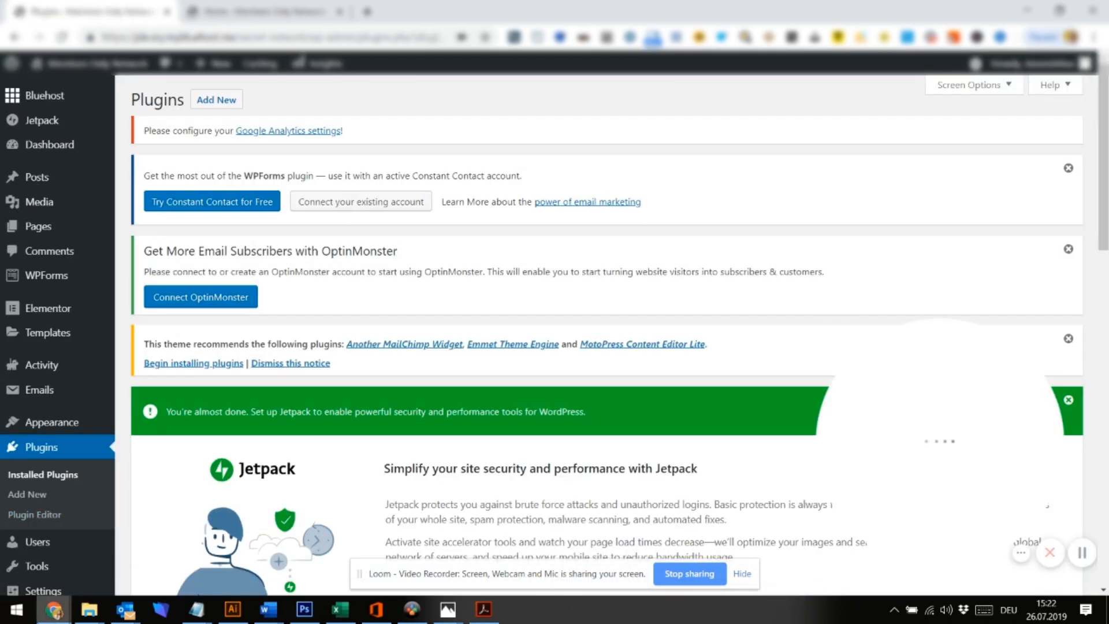
Reload the Members Only Network site in the other window to test forced login
{"action": "left_click", "coordinate": [54, 610]}
{"action": "left_click", "coordinate": [398, 574]}
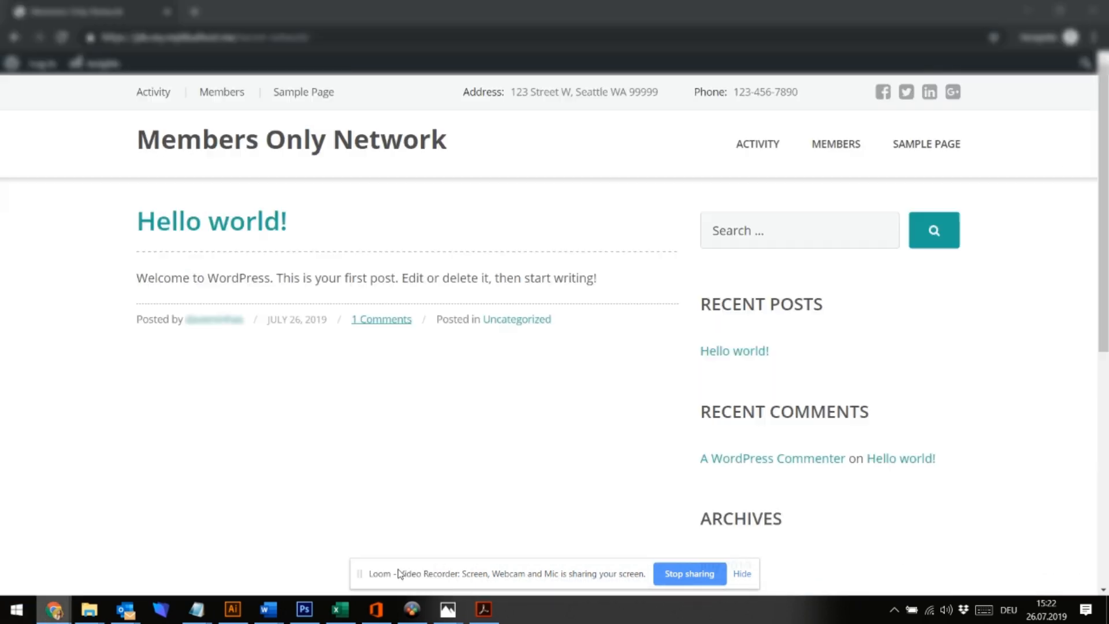
{"action": "left_click", "coordinate": [360, 34]}
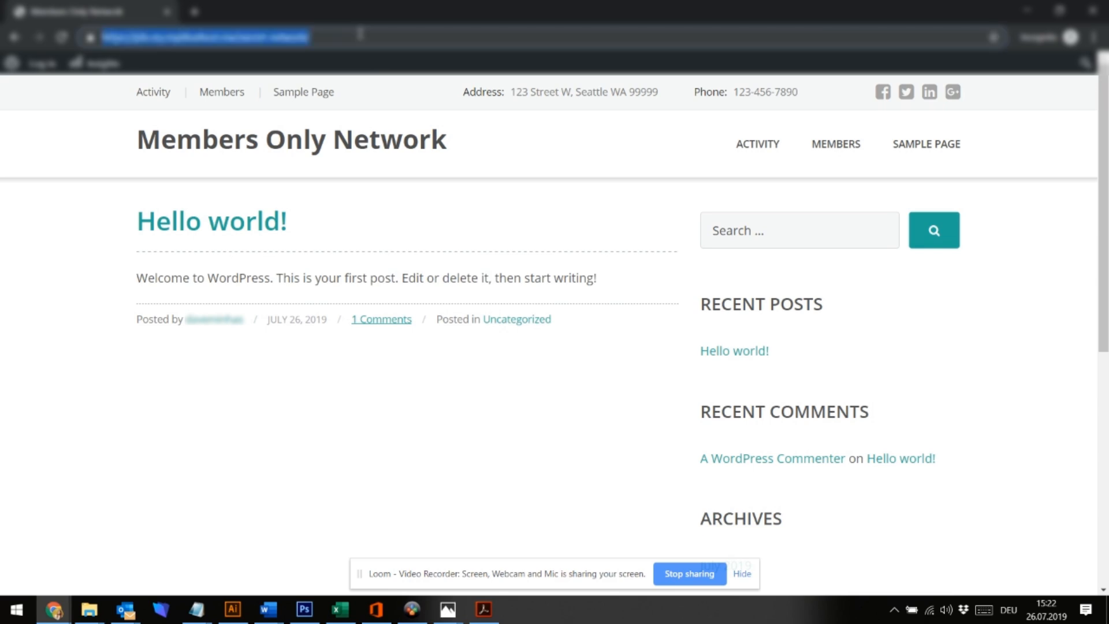
{"action": "key", "text": "Return"}
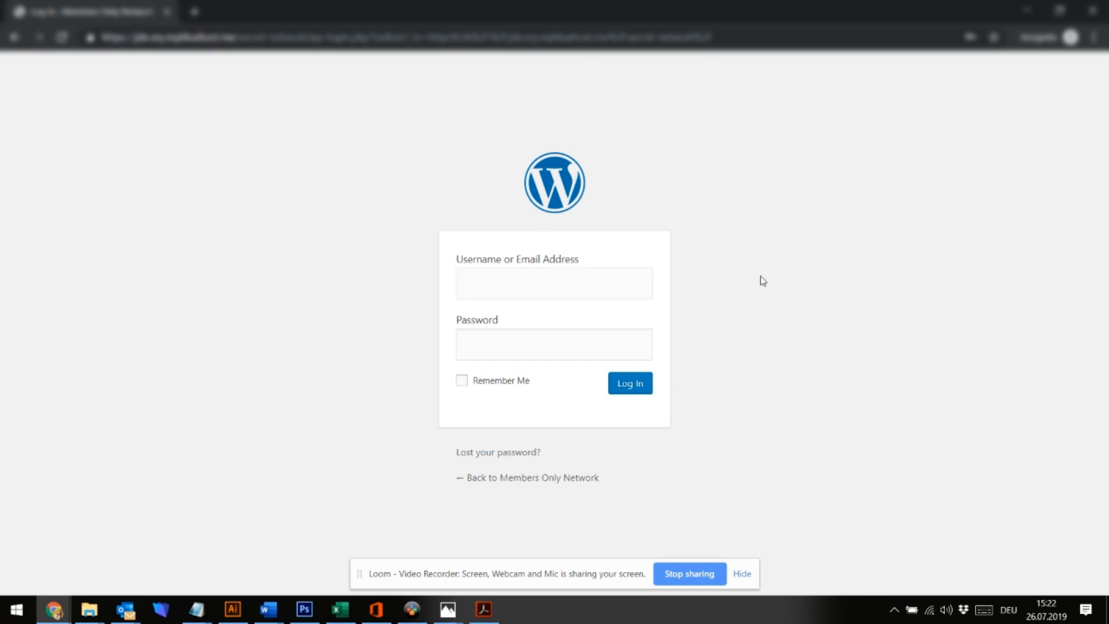
{"action": "left_click", "coordinate": [54, 610]}
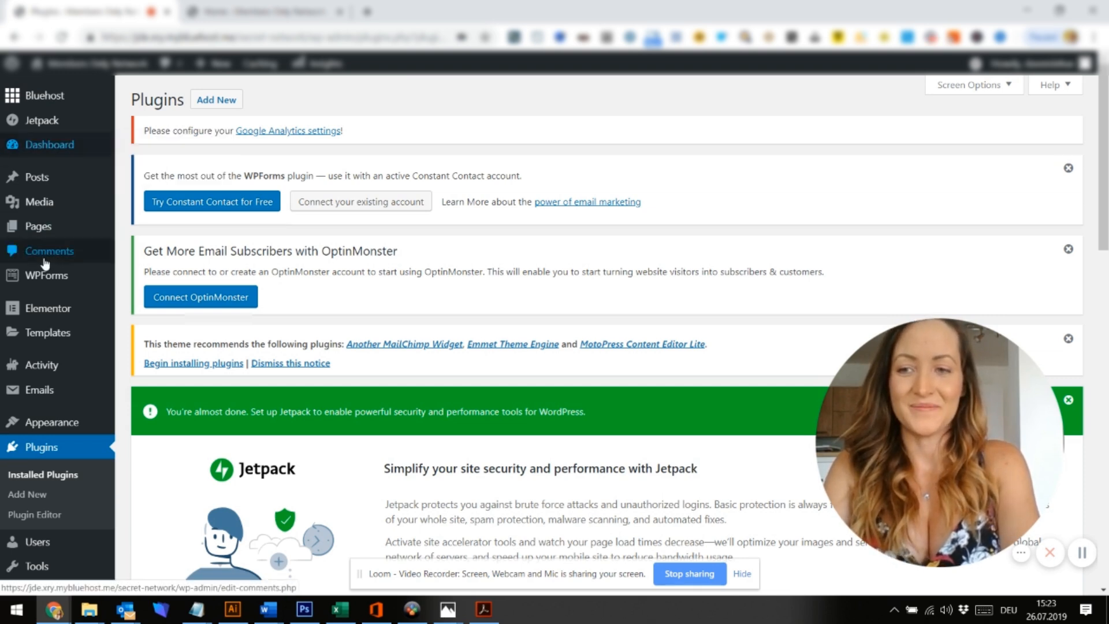
Open Login Customizer from the admin sidebar to preview the login page
{"action": "mouse_move", "coordinate": [61, 426]}
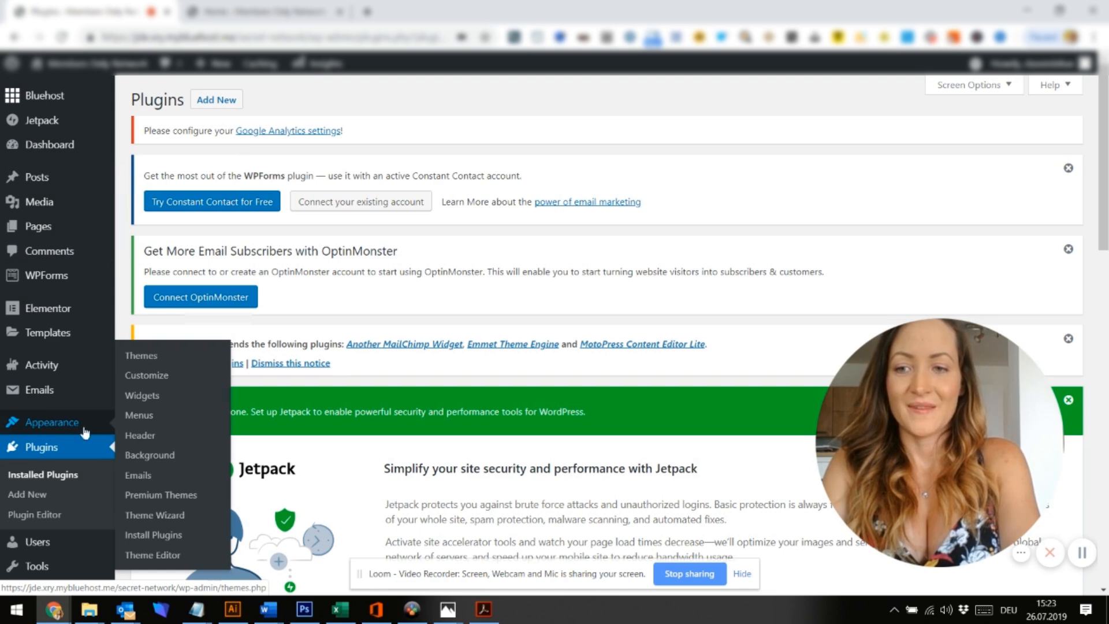
{"action": "scroll", "coordinate": [74, 452], "scroll_direction": "down", "scroll_amount": 1}
{"action": "scroll", "coordinate": [74, 452], "scroll_direction": "down", "scroll_amount": 3}
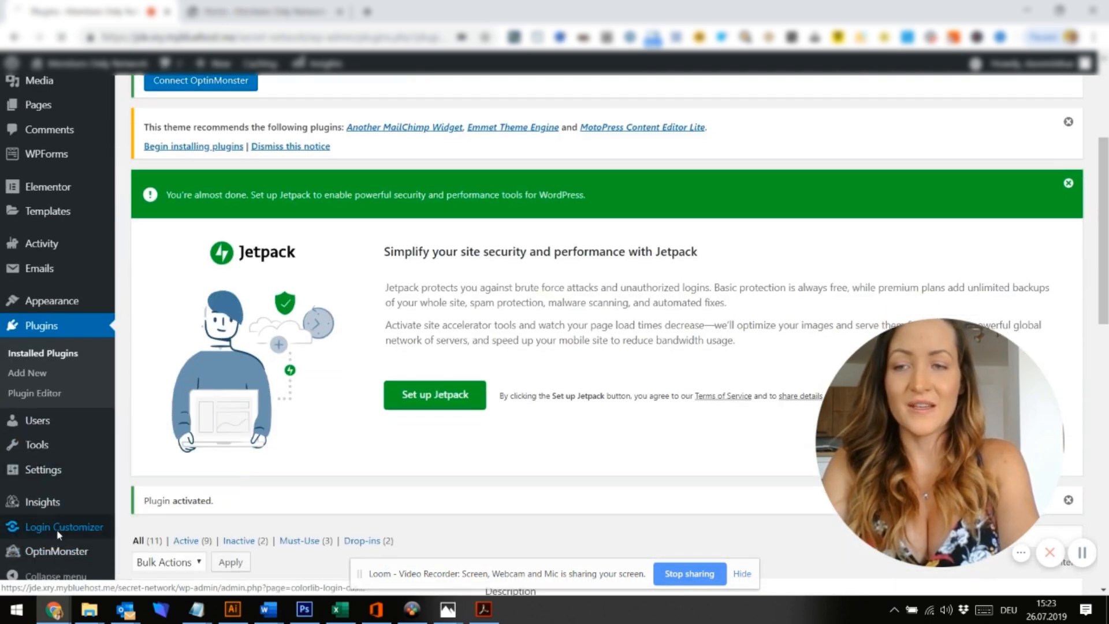
{"action": "left_click", "coordinate": [59, 535]}
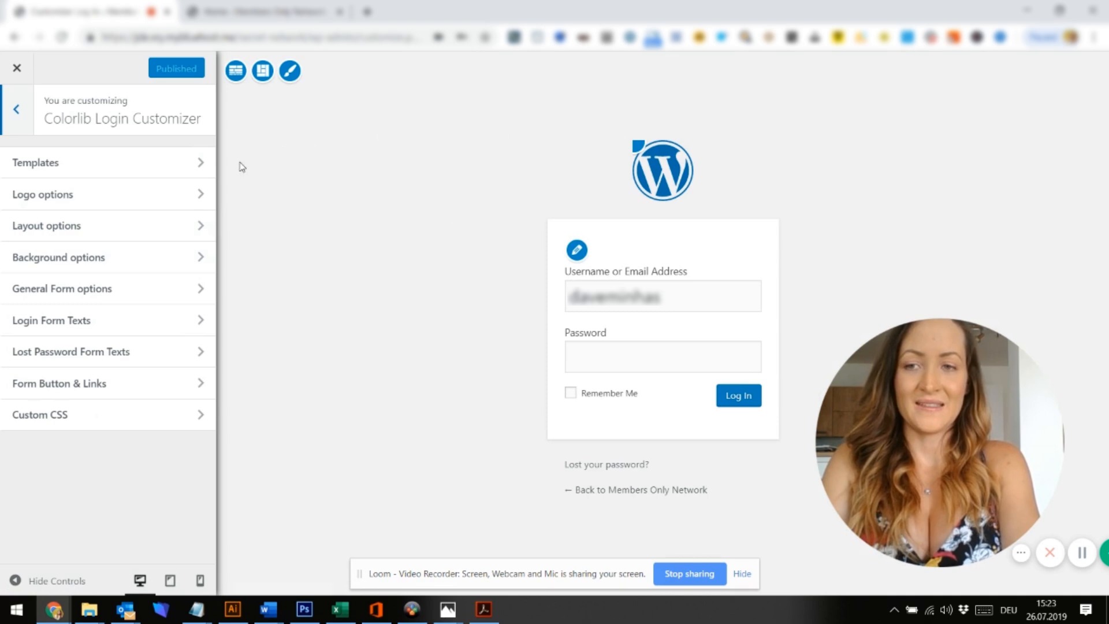
Switch the login logo to a text logo titled 'MEBER ONLY SOCIAL NETWORK'
{"action": "left_click", "coordinate": [160, 204]}
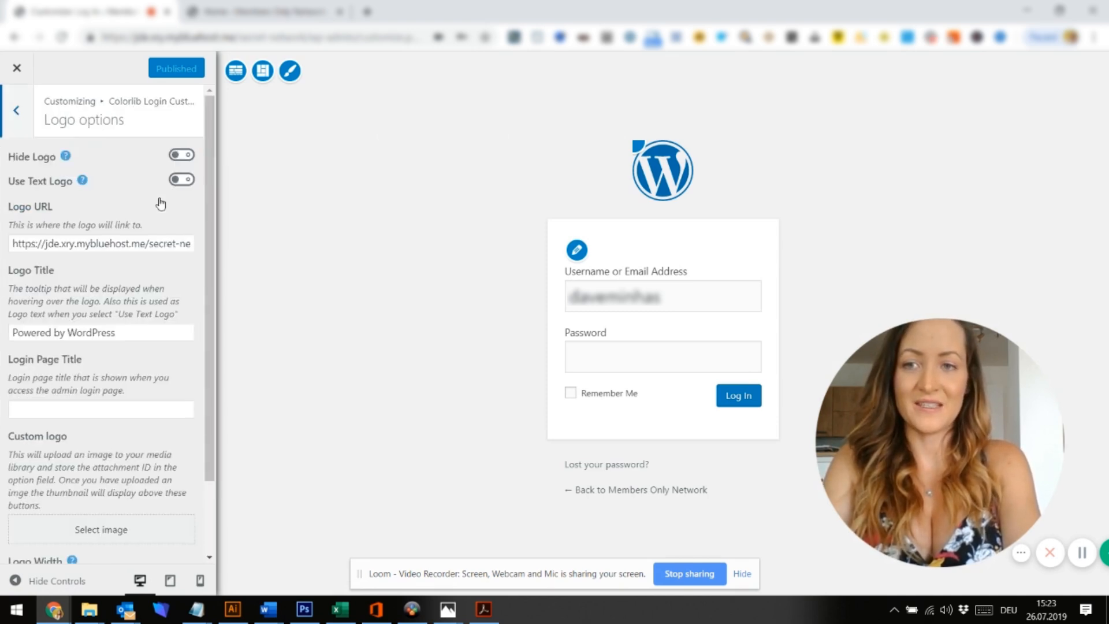
{"action": "left_click", "coordinate": [188, 155]}
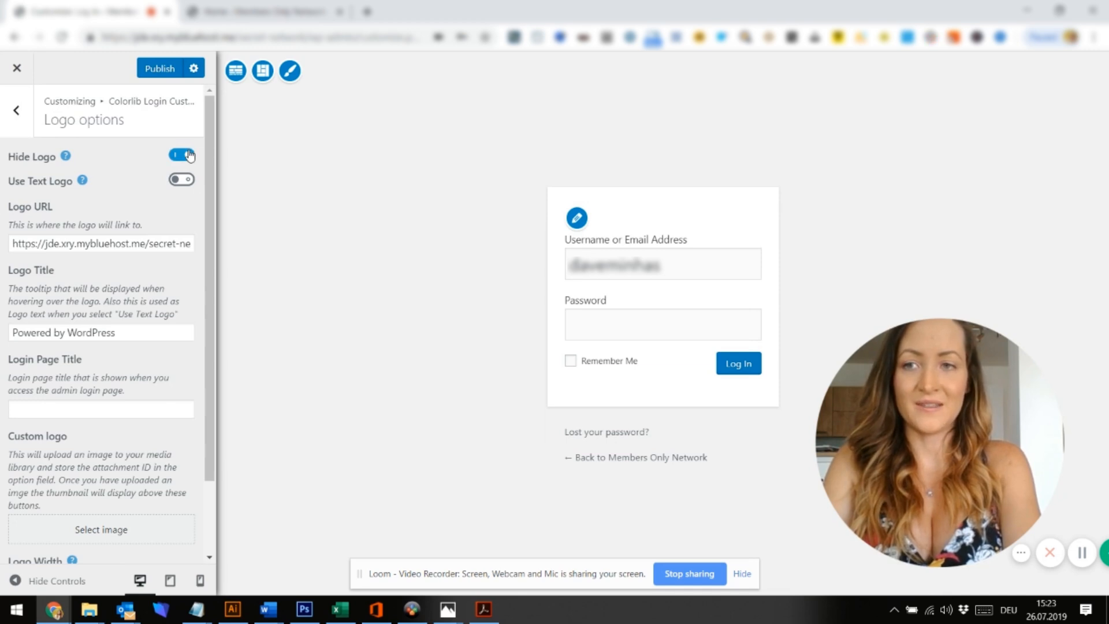
{"action": "left_click", "coordinate": [187, 181]}
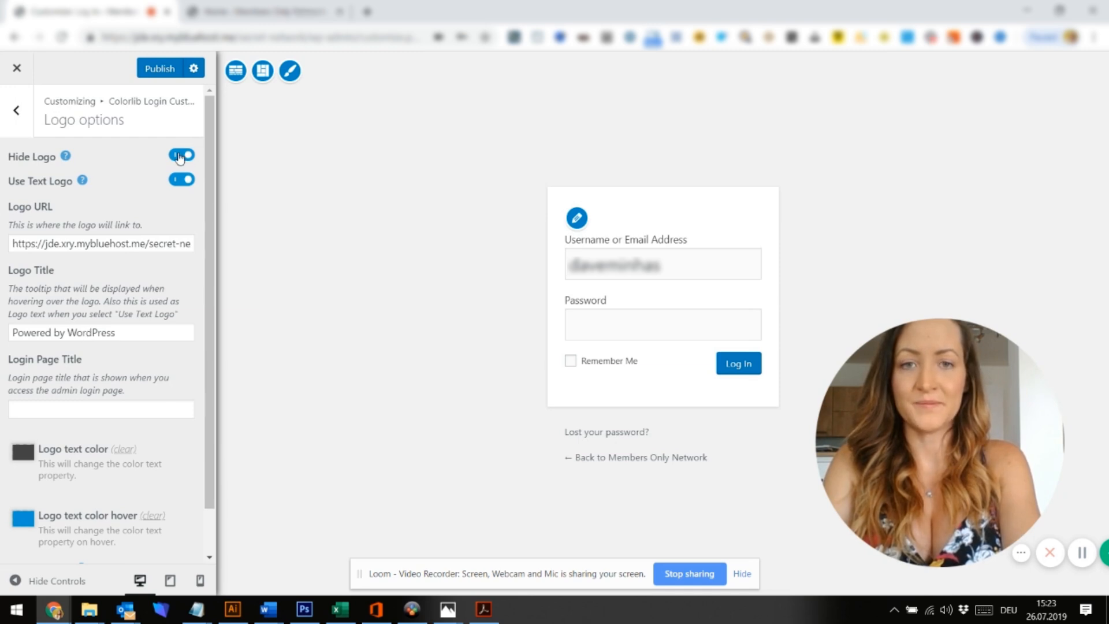
{"action": "left_click", "coordinate": [181, 156]}
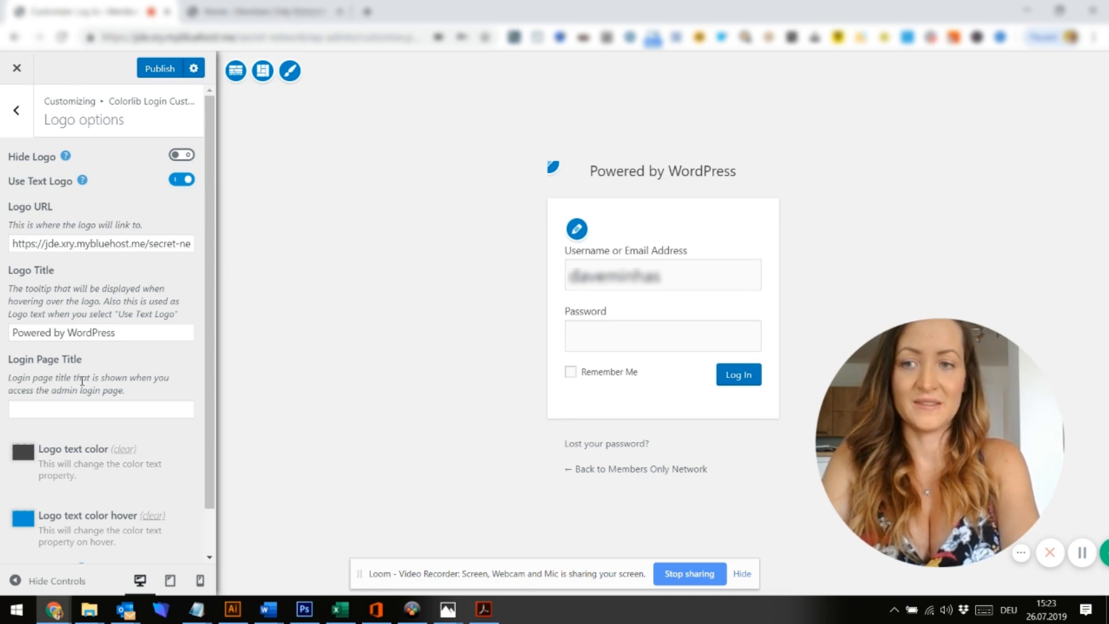
{"action": "left_click", "coordinate": [123, 332]}
{"action": "key", "text": "ctrl+a"}
{"action": "type", "text": "MEBEE"}
{"action": "key", "text": "BackSpace"}
{"action": "type", "text": "R ONLY "}
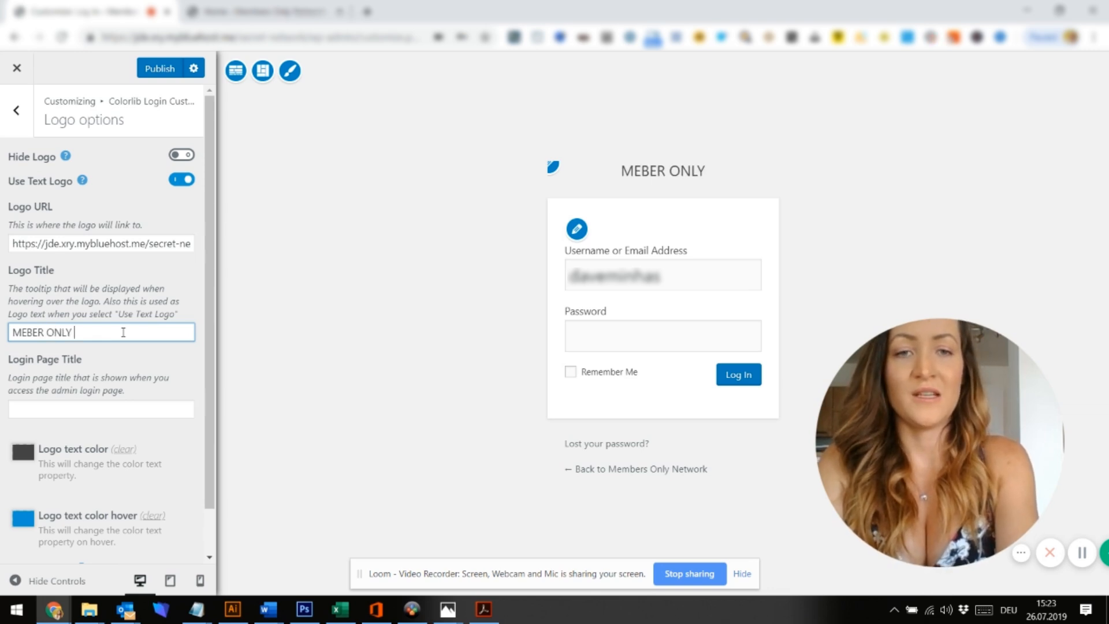
{"action": "type", "text": "SOCIAL NETW"}
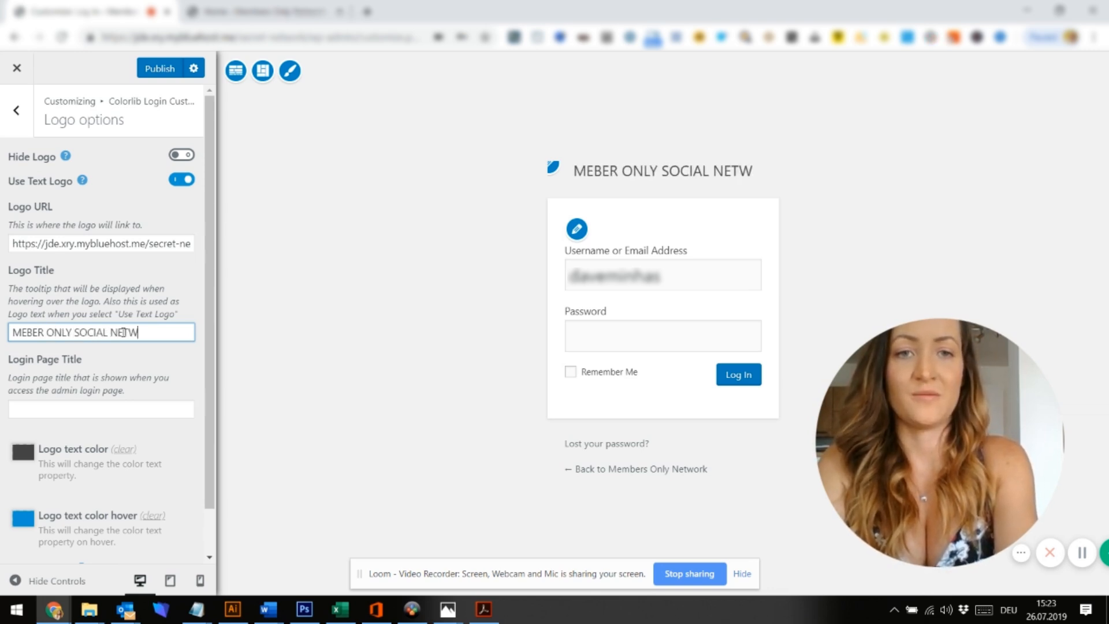
{"action": "type", "text": "ORK"}
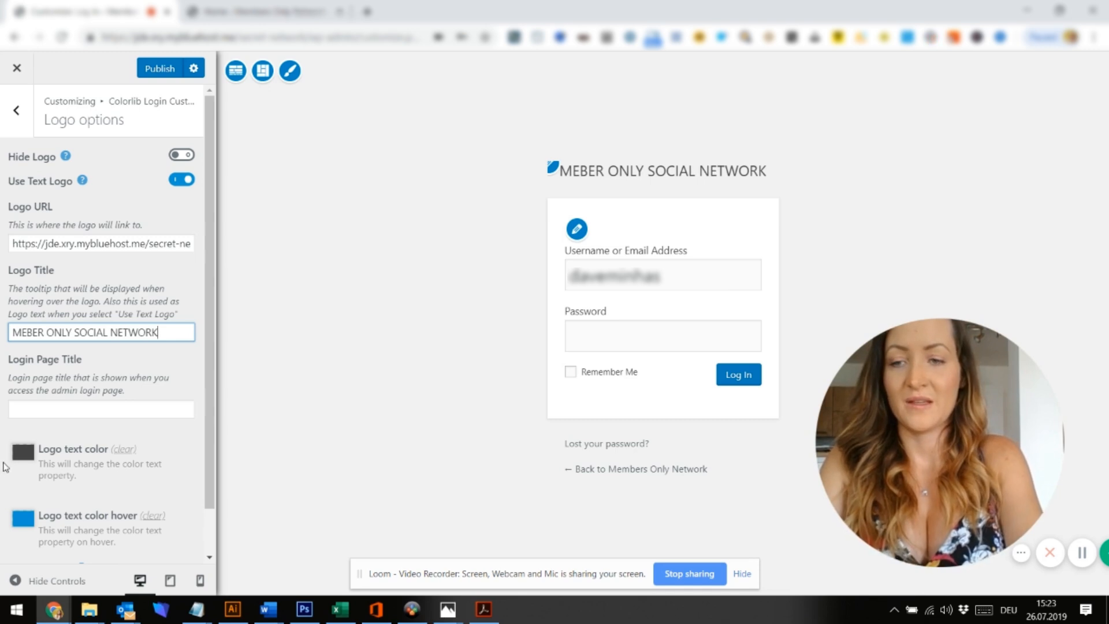
Set the logo text colour to teal #27b399
{"action": "left_click", "coordinate": [23, 453]}
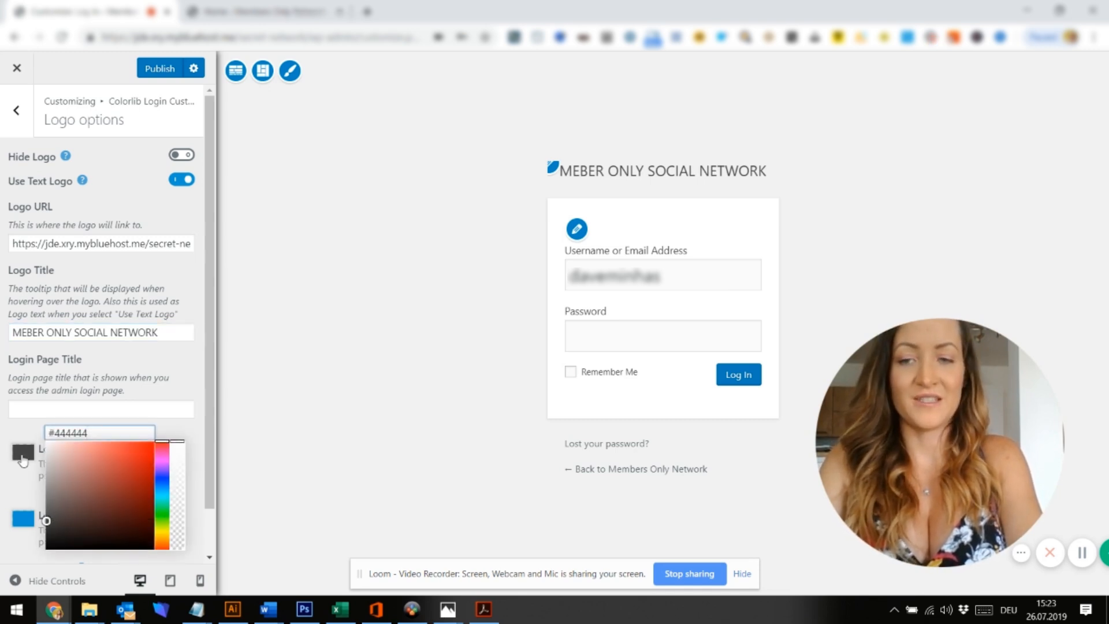
{"action": "key", "text": "ctrl+a"}
{"action": "type", "text": "#"}
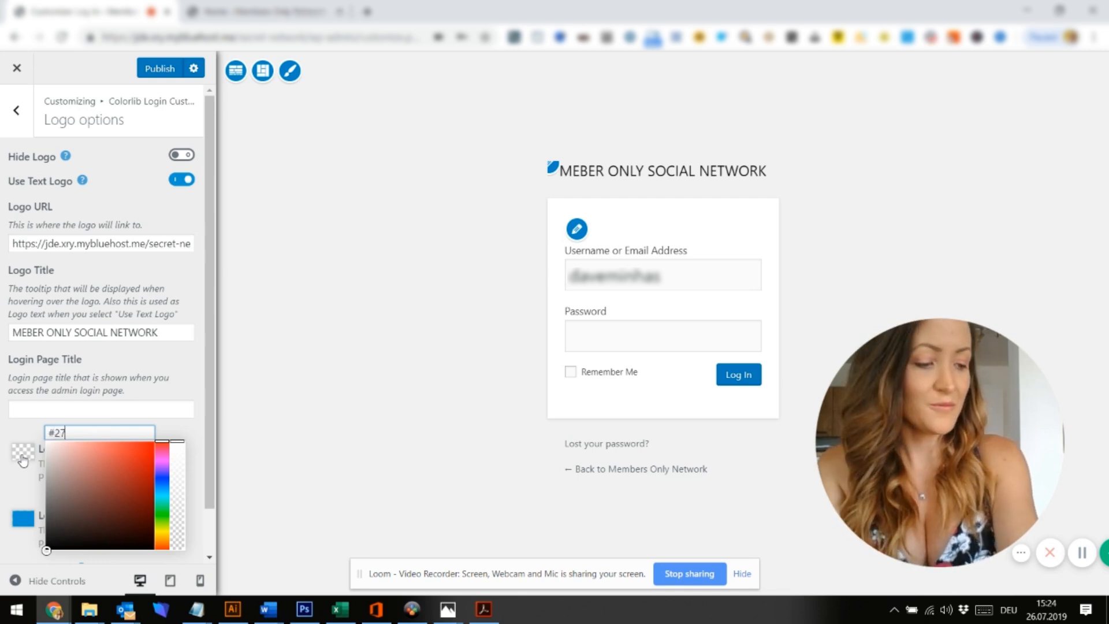
{"action": "type", "text": "27b"}
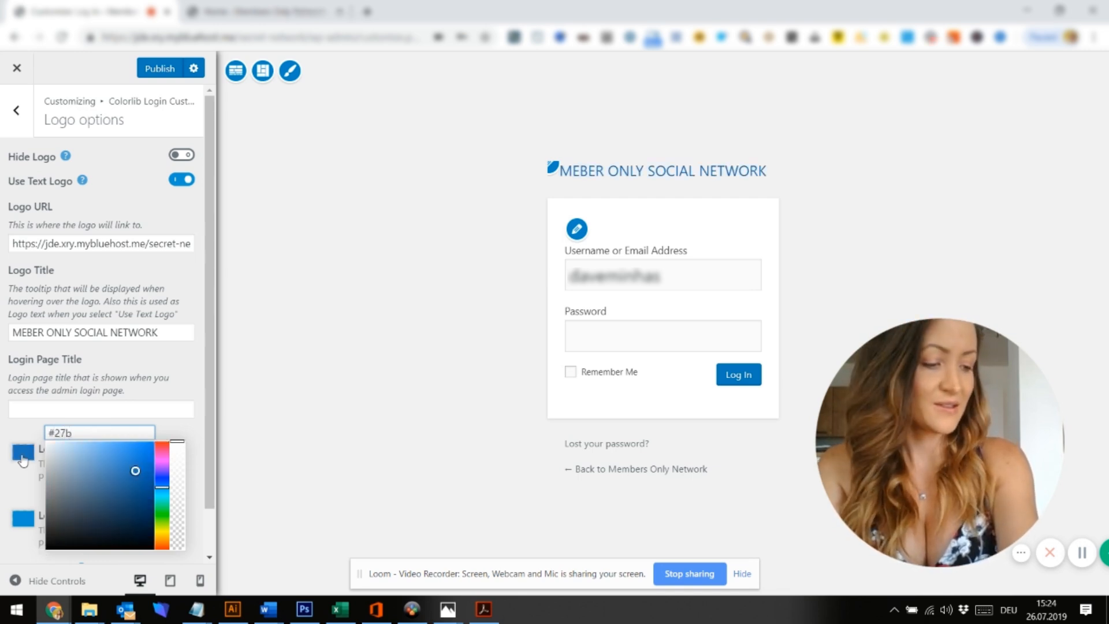
{"action": "type", "text": "399"}
{"action": "key", "text": "ctrl+a"}
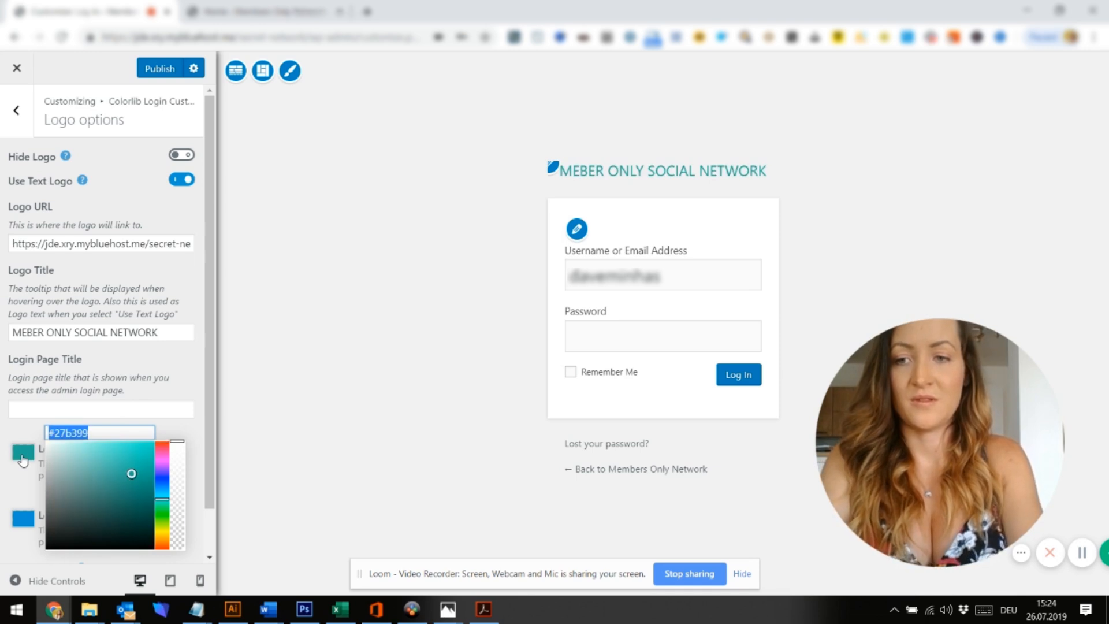
{"action": "left_click", "coordinate": [4, 455]}
Set the logo hover colour to black #000000 and publish the login changes
{"action": "left_click", "coordinate": [23, 518]}
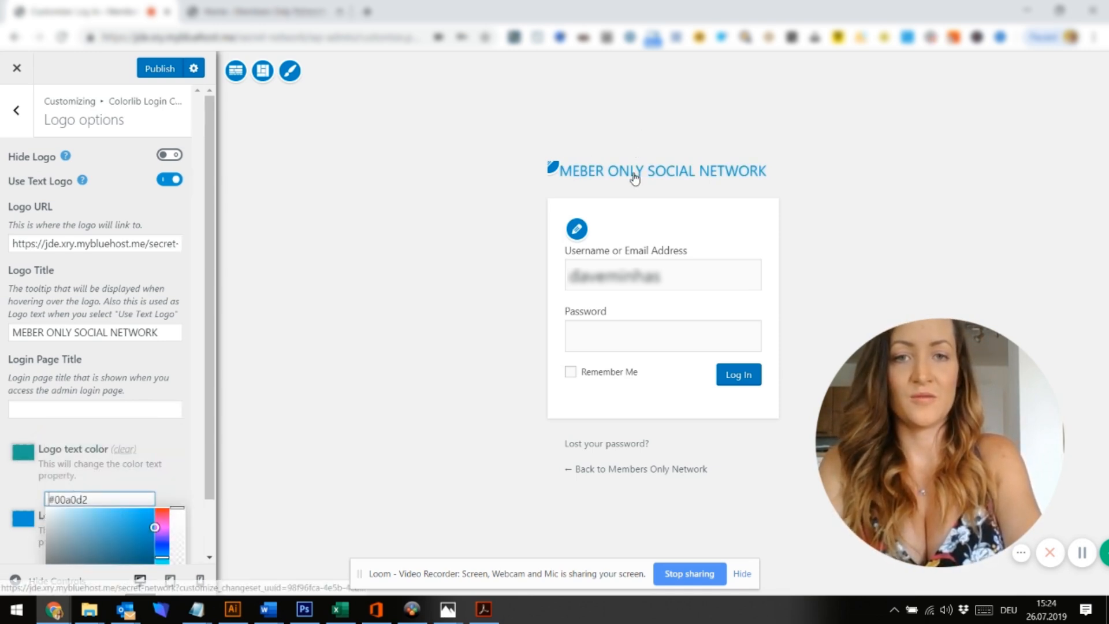
{"action": "scroll", "coordinate": [99, 520], "scroll_direction": "down", "scroll_amount": 1}
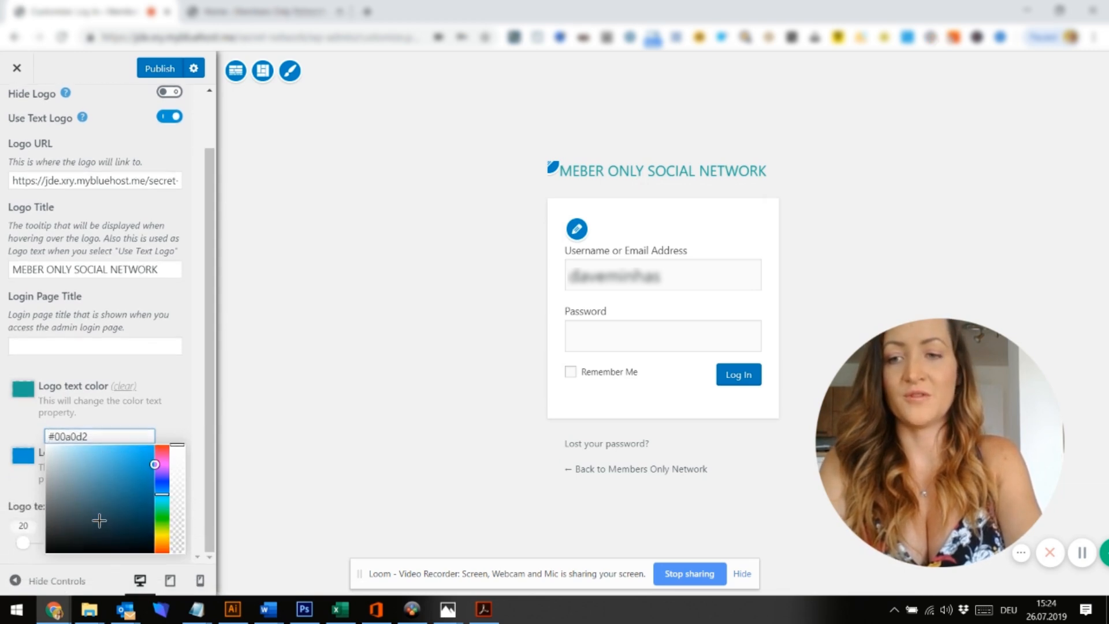
{"action": "left_click", "coordinate": [174, 423]}
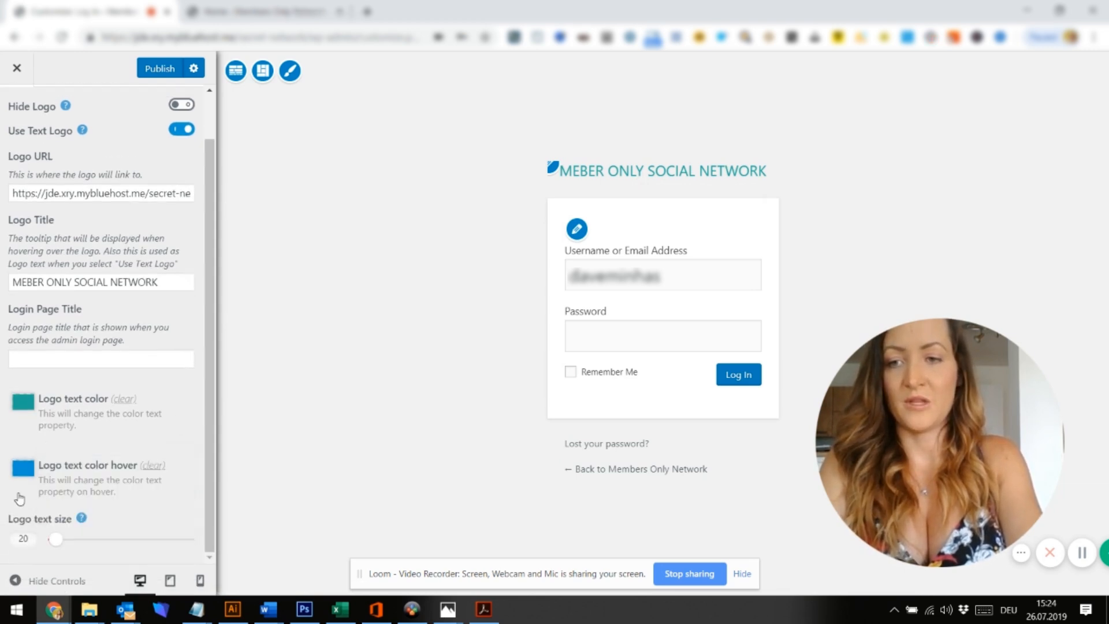
{"action": "left_click", "coordinate": [23, 473]}
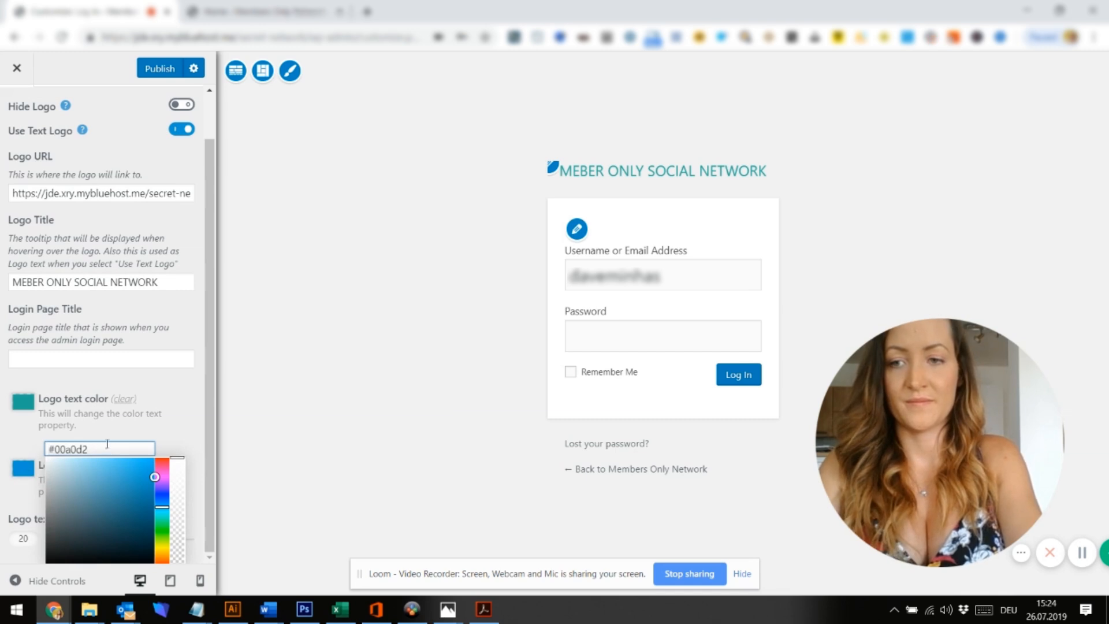
{"action": "type", "text": "000000"}
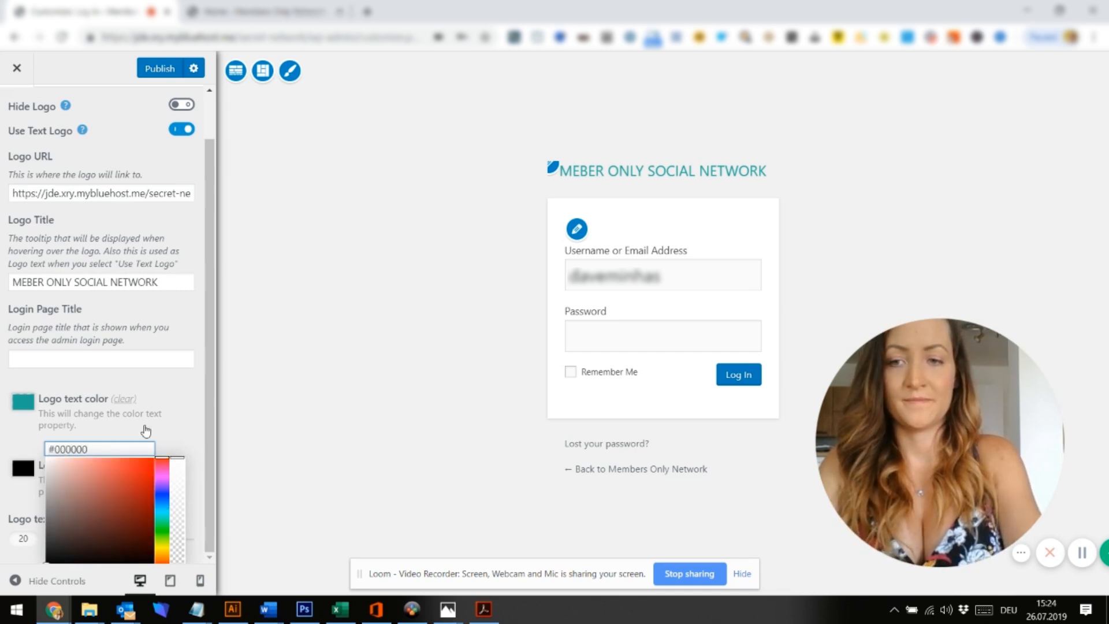
{"action": "left_click", "coordinate": [166, 426]}
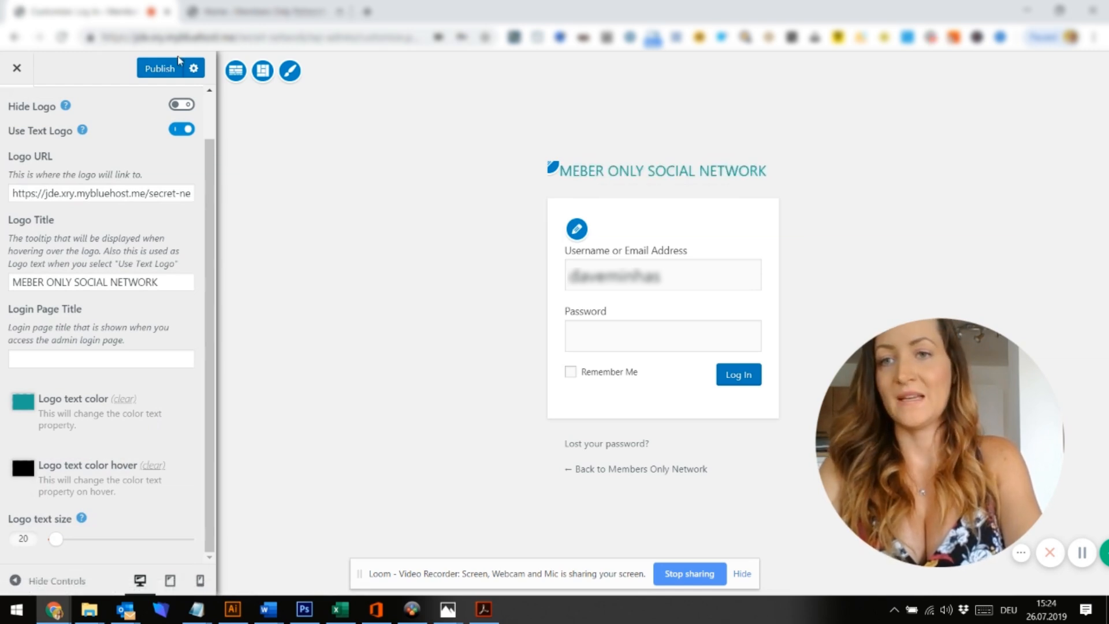
{"action": "left_click", "coordinate": [160, 69]}
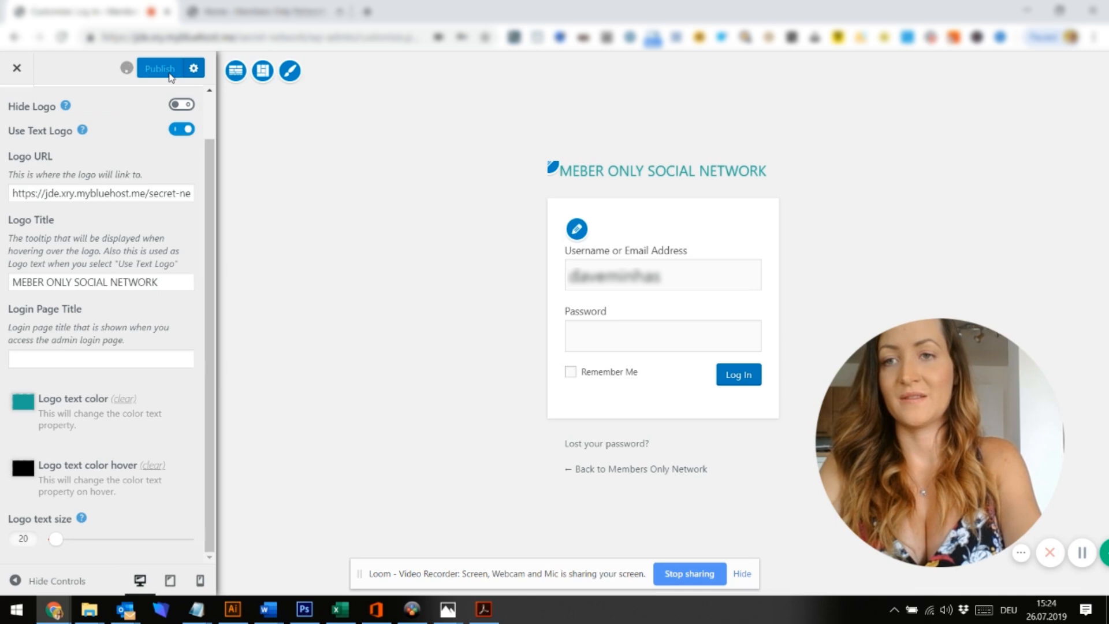
{"action": "scroll", "coordinate": [7, 138], "scroll_direction": "up", "scroll_amount": 1}
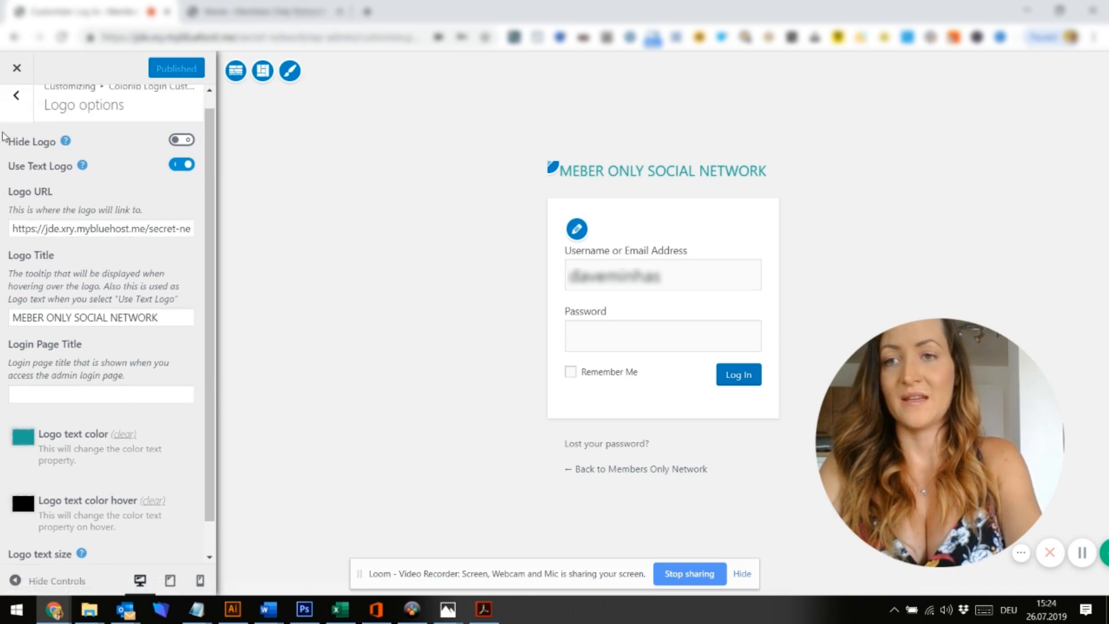
Apply the second login template, the split layout with the aerial landscape image
{"action": "left_click", "coordinate": [9, 119]}
{"action": "left_click", "coordinate": [79, 231]}
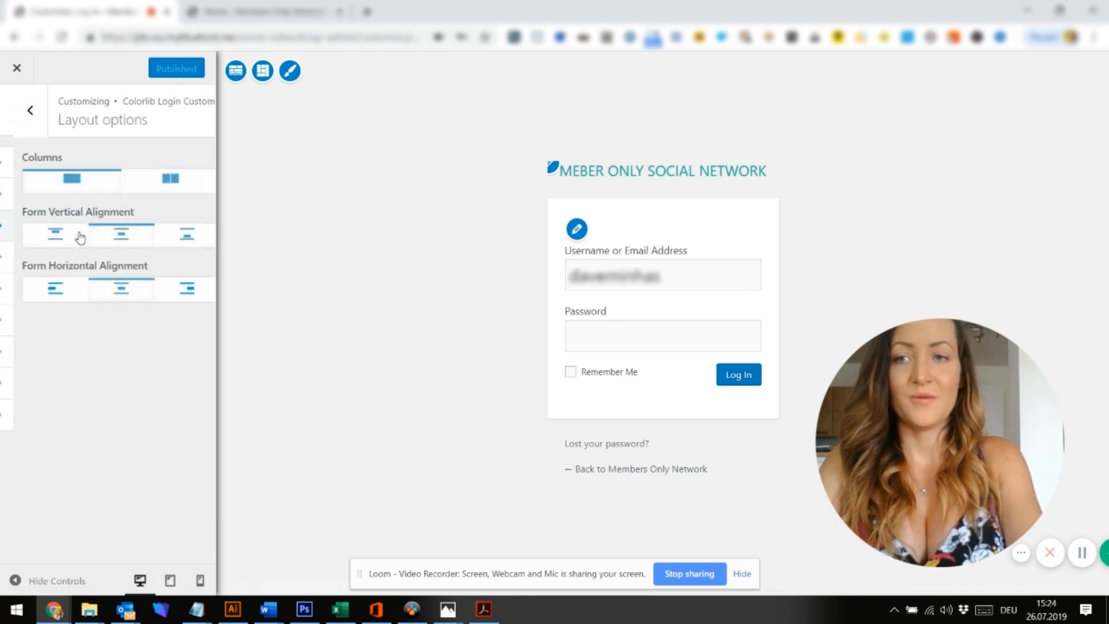
{"action": "left_click", "coordinate": [17, 134]}
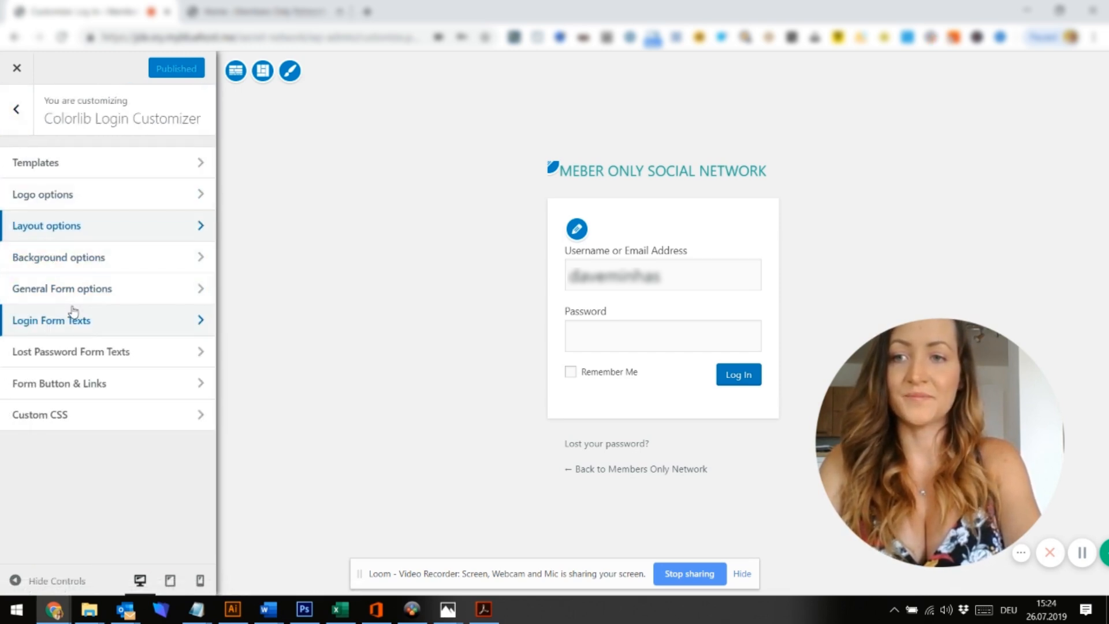
{"action": "left_click", "coordinate": [98, 165]}
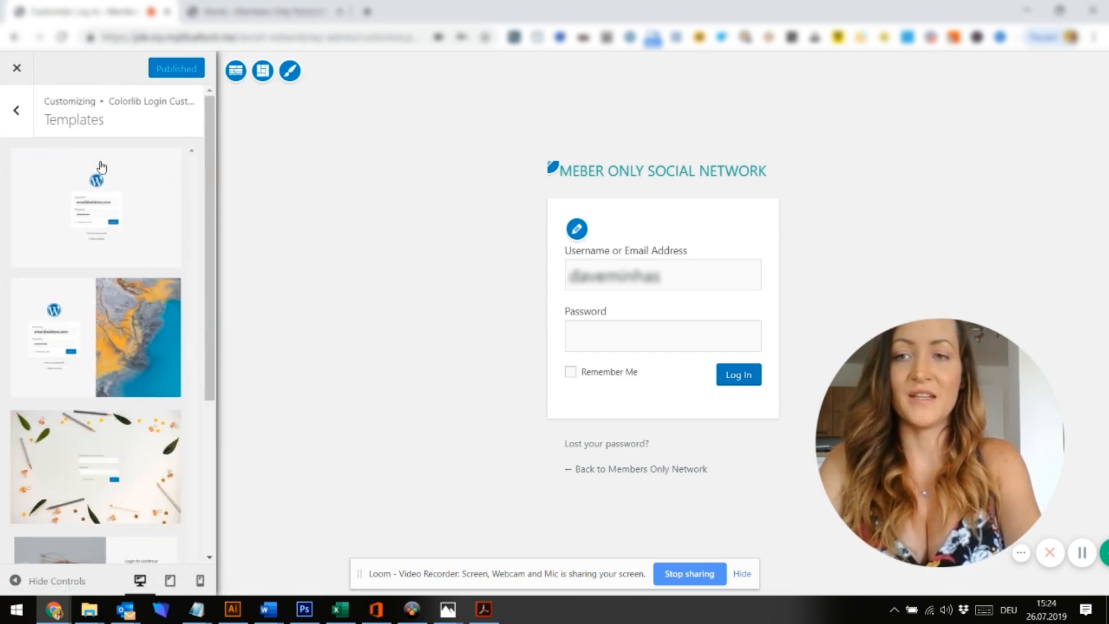
{"action": "left_click", "coordinate": [107, 345]}
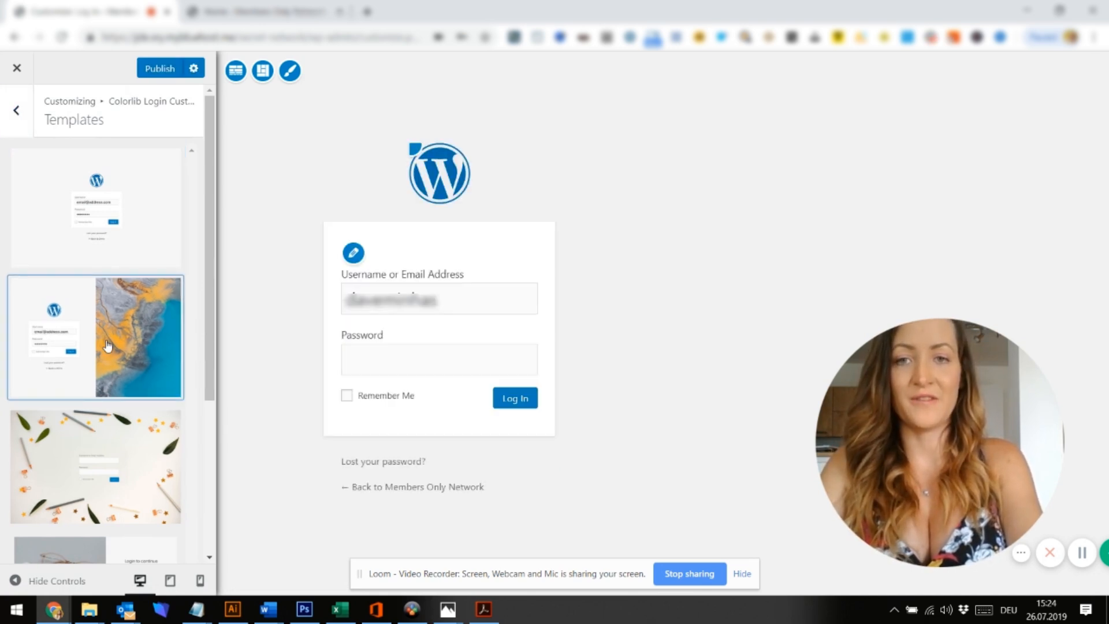
{"action": "left_click", "coordinate": [16, 110]}
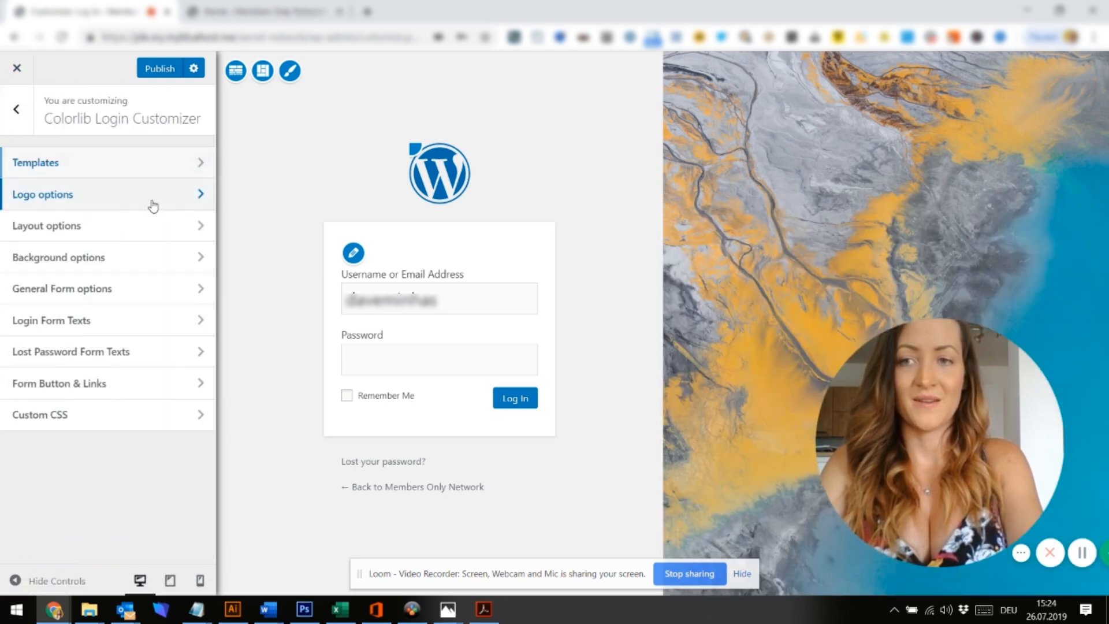
Enable the text logo and paste teal #27b399 as its colour
{"action": "left_click", "coordinate": [153, 203]}
{"action": "left_click", "coordinate": [181, 180]}
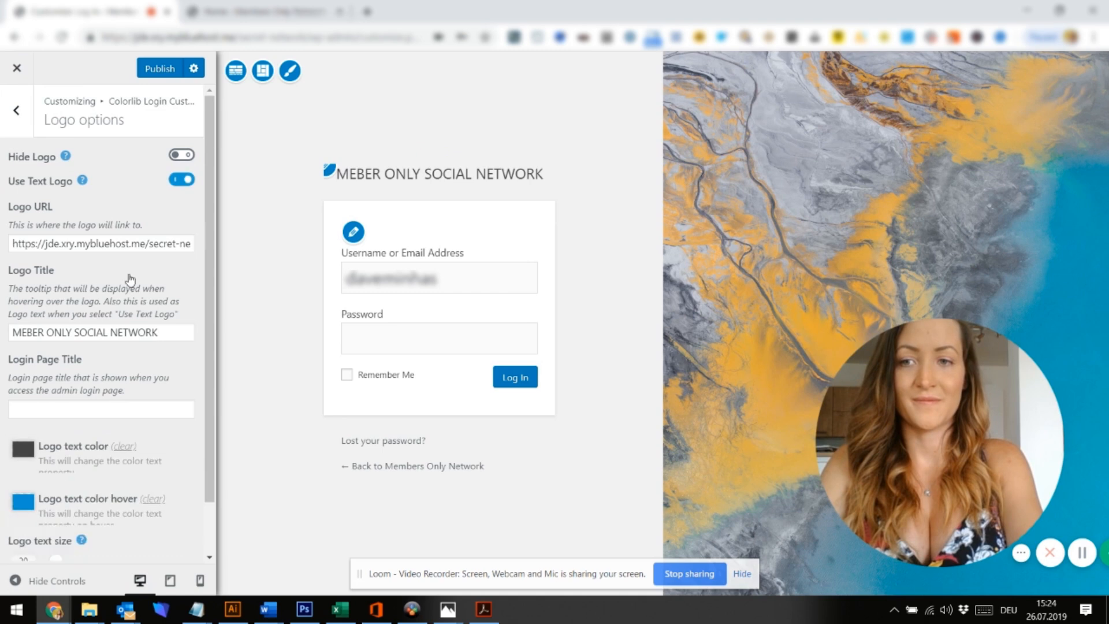
{"action": "left_click", "coordinate": [24, 453]}
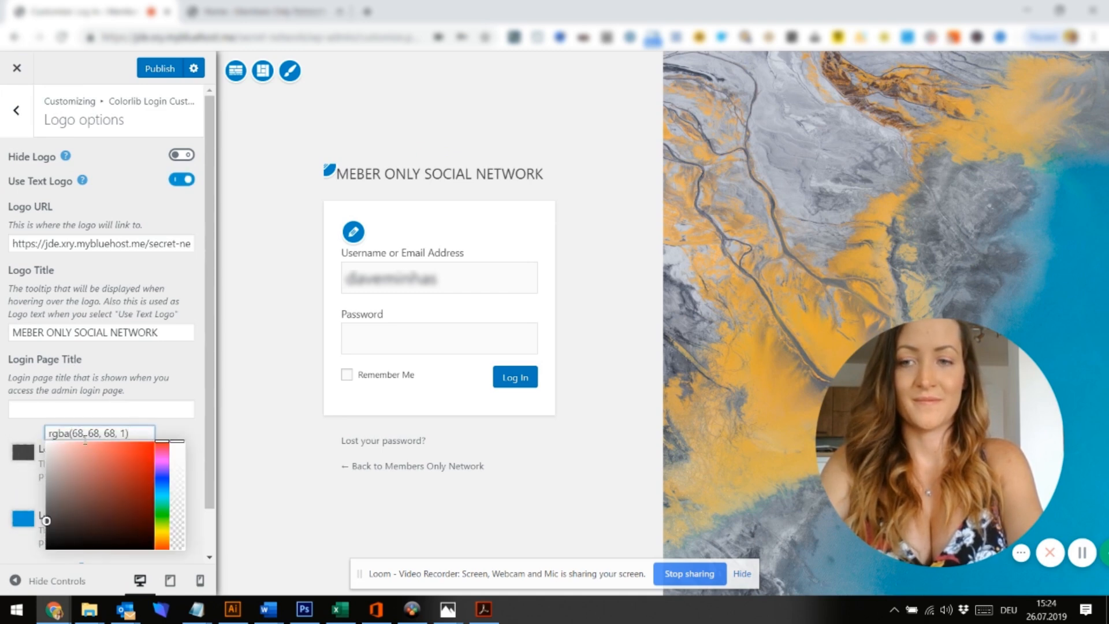
{"action": "key", "text": "ctrl+a"}
{"action": "type", "text": "#27b399"}
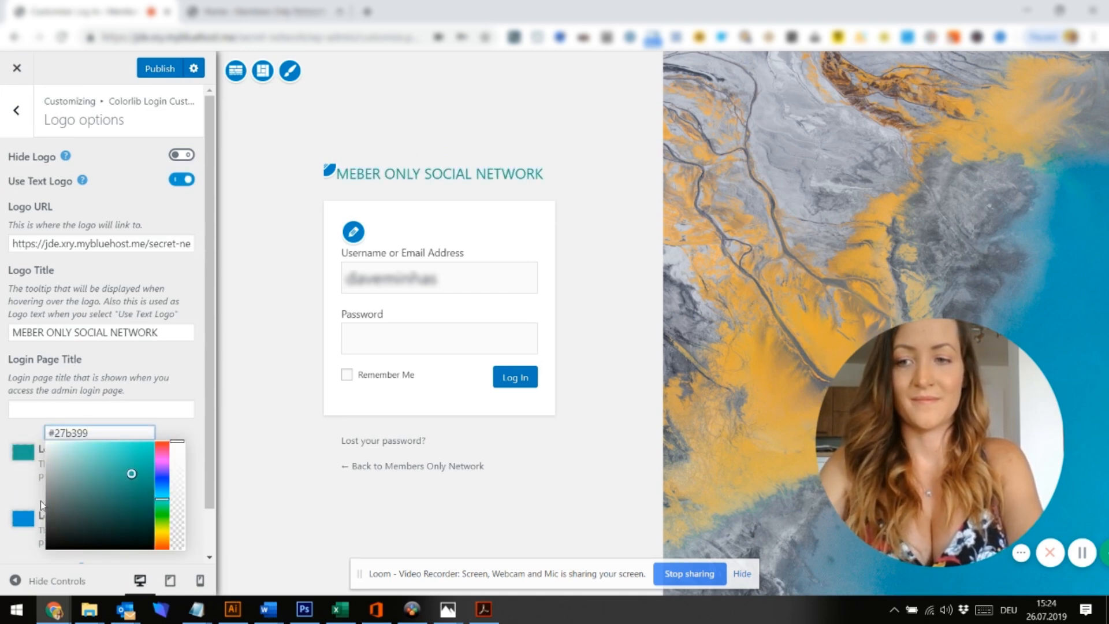
Set the logo hover colour to near-black #050505 and publish the login design
{"action": "left_click", "coordinate": [24, 520]}
{"action": "scroll", "coordinate": [111, 492], "scroll_direction": "down", "scroll_amount": 1}
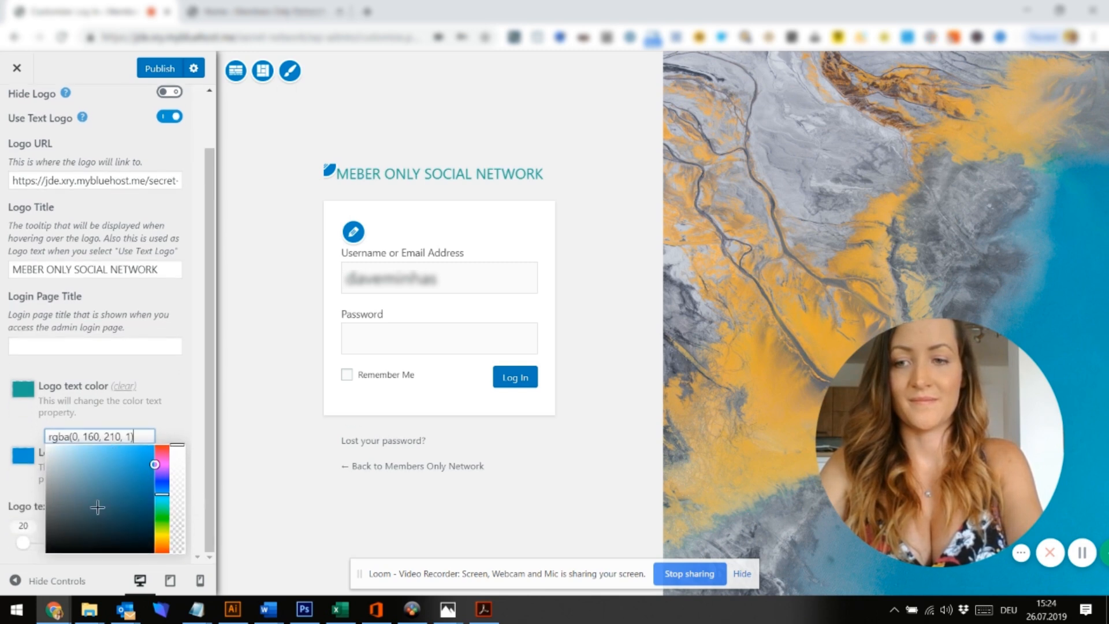
{"action": "left_click", "coordinate": [51, 548]}
{"action": "left_click_drag", "start_coordinate": [53, 547], "coordinate": [43, 567]}
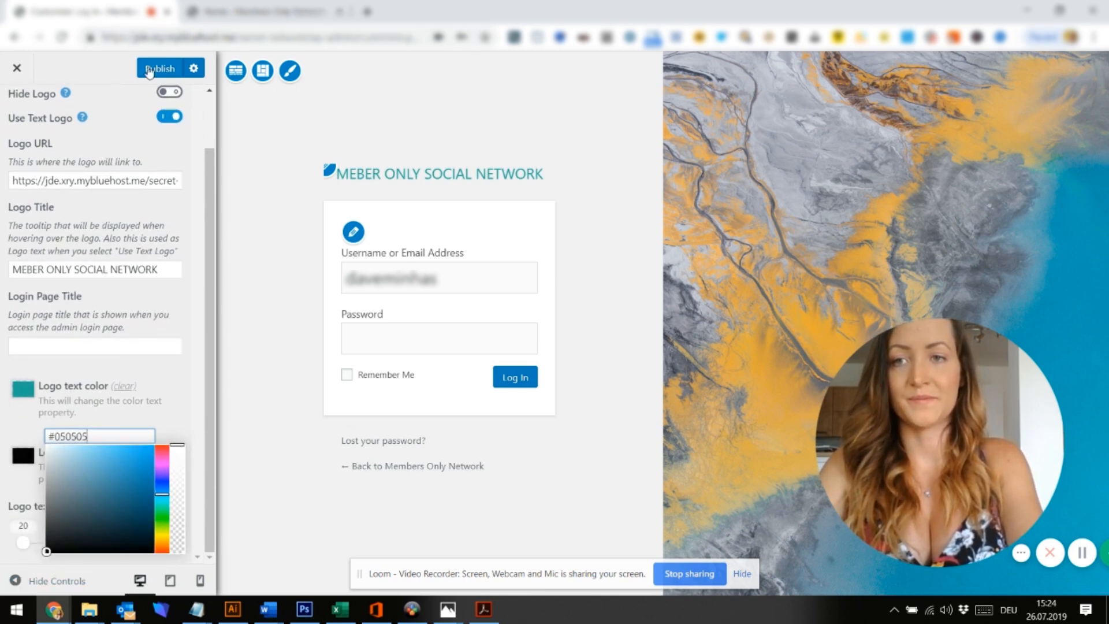
{"action": "left_click", "coordinate": [155, 82]}
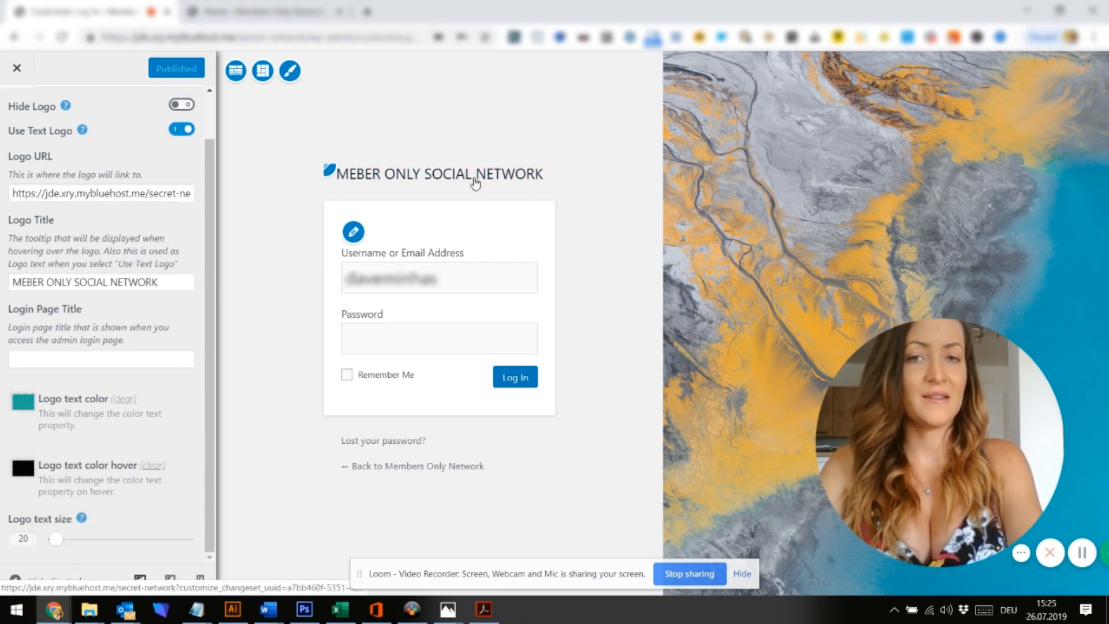
Increase the login page's MEBER ONLY SOCIAL NETWORK logo text size from 20 to 36
{"action": "left_click", "coordinate": [55, 543]}
{"action": "left_click_drag", "start_coordinate": [65, 542], "coordinate": [86, 545]}
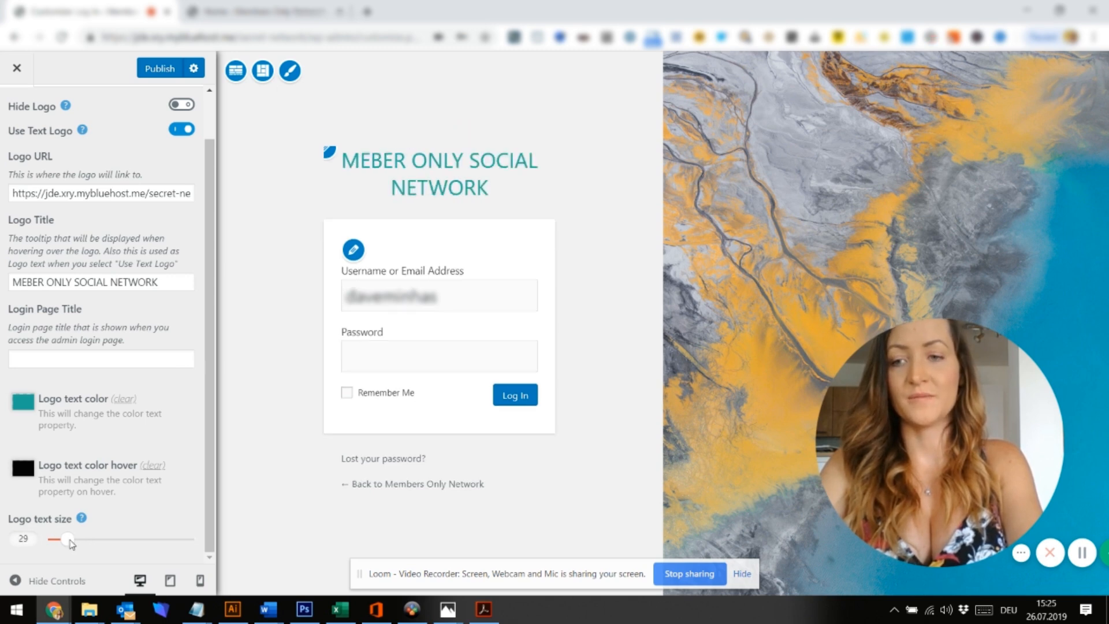
{"action": "left_click_drag", "start_coordinate": [68, 543], "coordinate": [70, 544]}
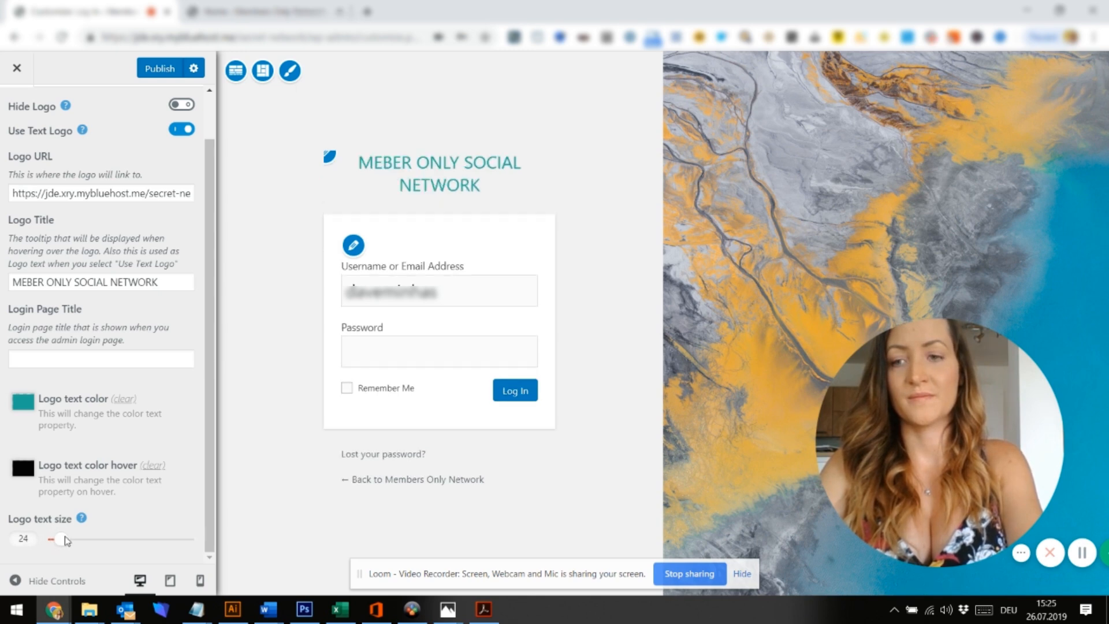
{"action": "left_click_drag", "start_coordinate": [77, 541], "coordinate": [79, 541]}
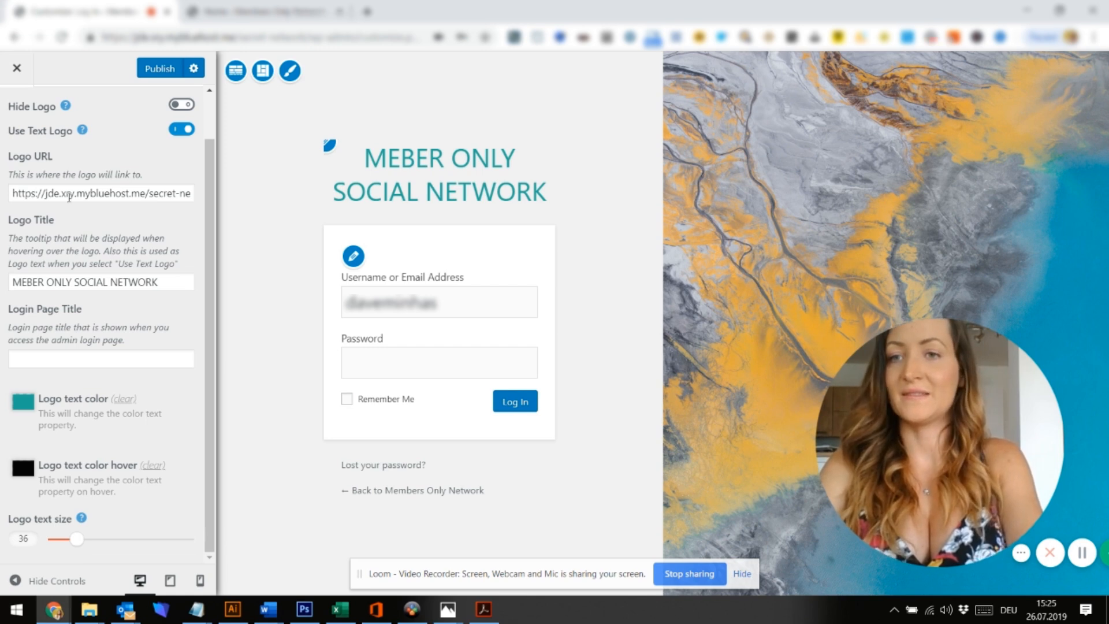
{"action": "scroll", "coordinate": [69, 197], "scroll_direction": "up", "scroll_amount": 1}
{"action": "left_click", "coordinate": [16, 101]}
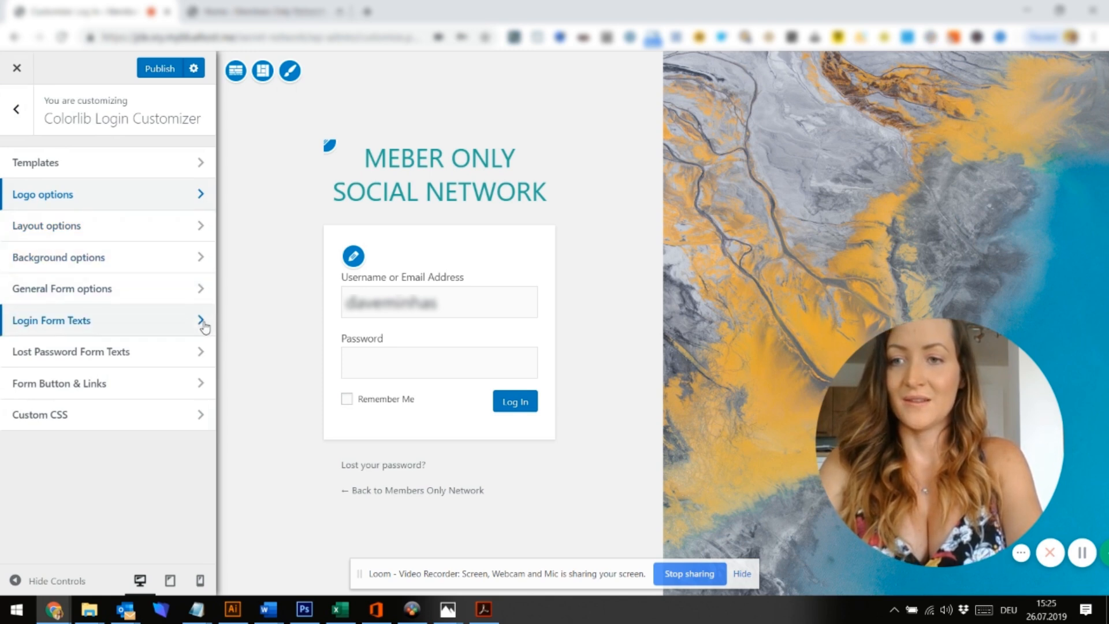
{"action": "left_click", "coordinate": [204, 261]}
{"action": "left_click", "coordinate": [23, 127]}
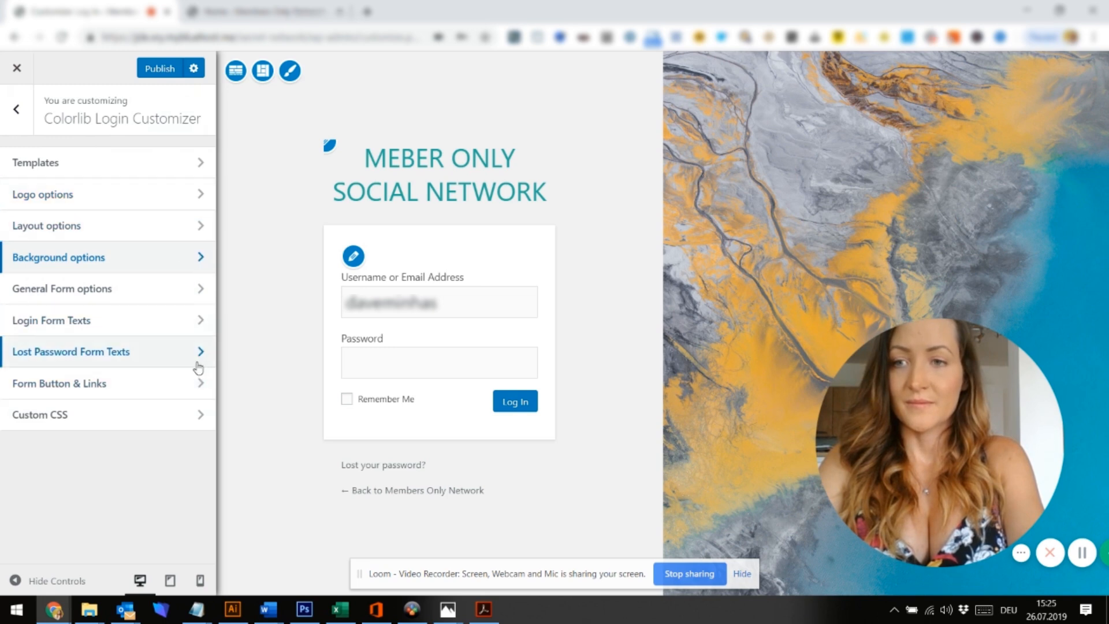
{"action": "left_click", "coordinate": [202, 319]}
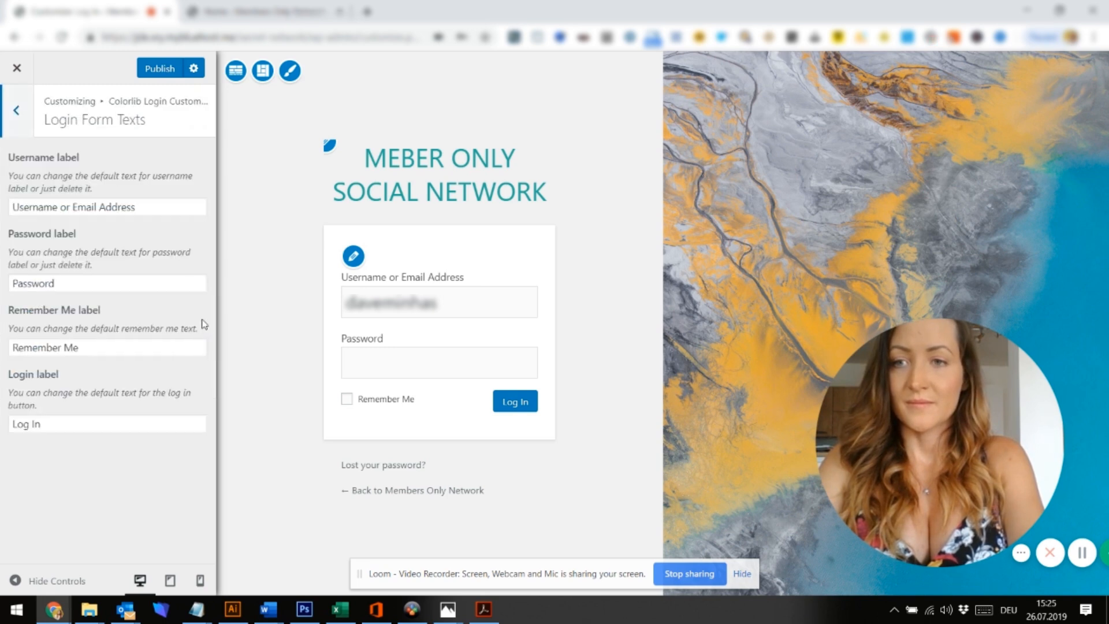
{"action": "left_click", "coordinate": [5, 124]}
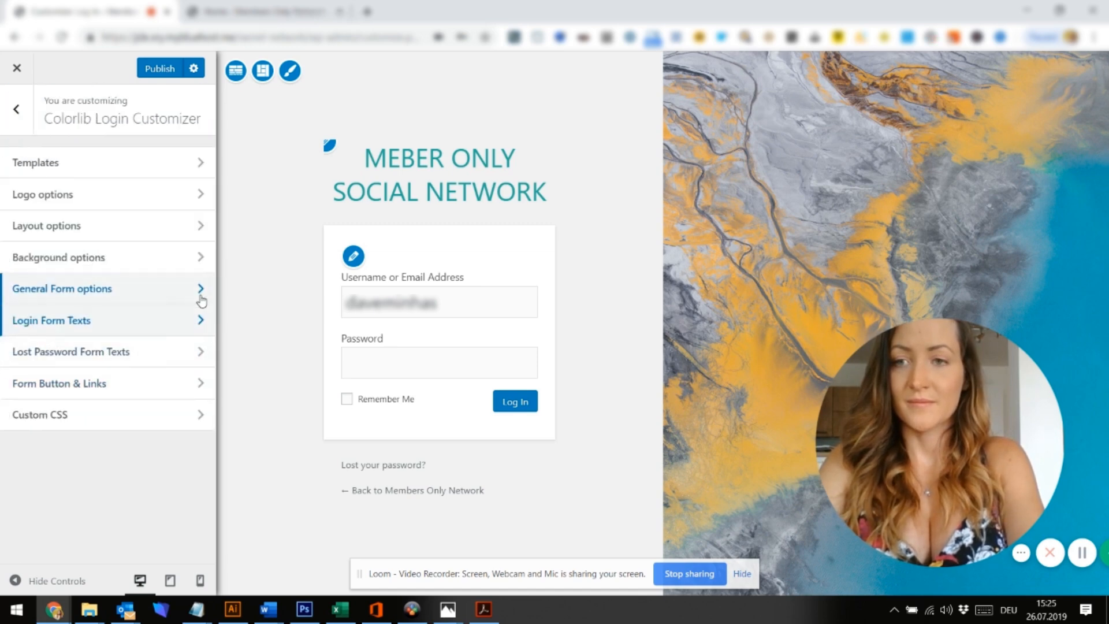
{"action": "left_click", "coordinate": [201, 296]}
{"action": "scroll", "coordinate": [154, 379], "scroll_direction": "down", "scroll_amount": 4}
{"action": "scroll", "coordinate": [154, 379], "scroll_direction": "up", "scroll_amount": 6}
{"action": "left_click", "coordinate": [17, 116]}
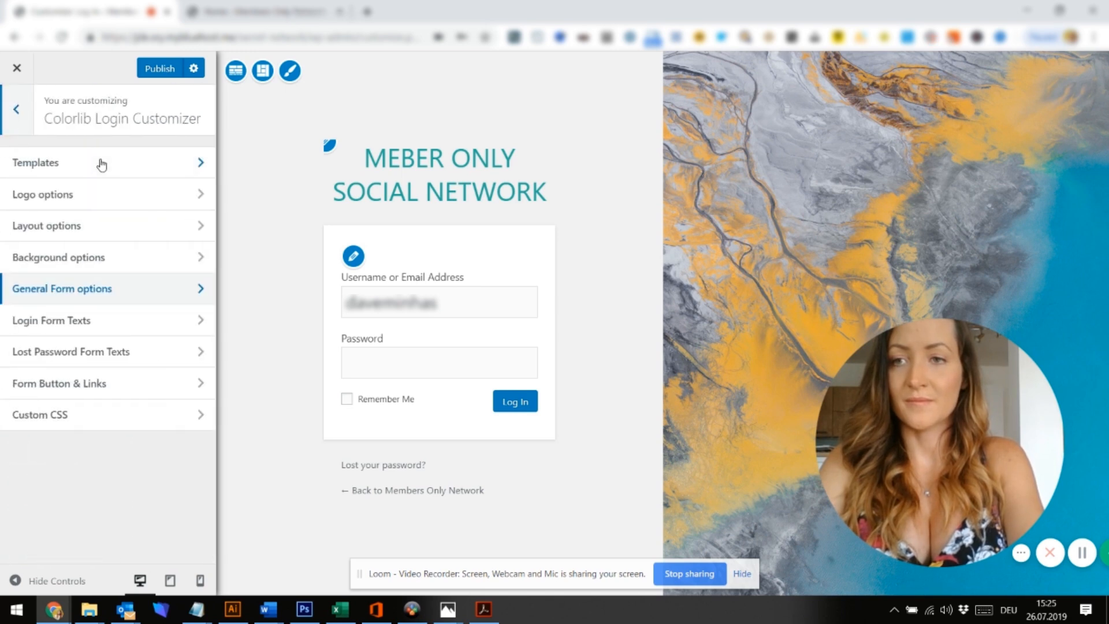
{"action": "left_click", "coordinate": [203, 225]}
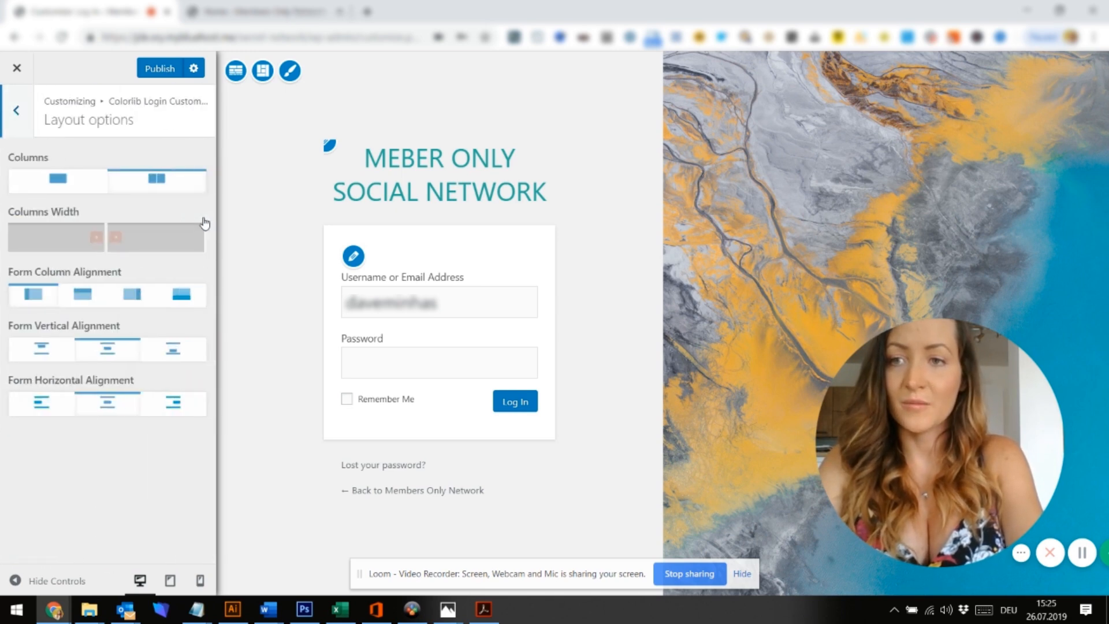
{"action": "left_click", "coordinate": [16, 110]}
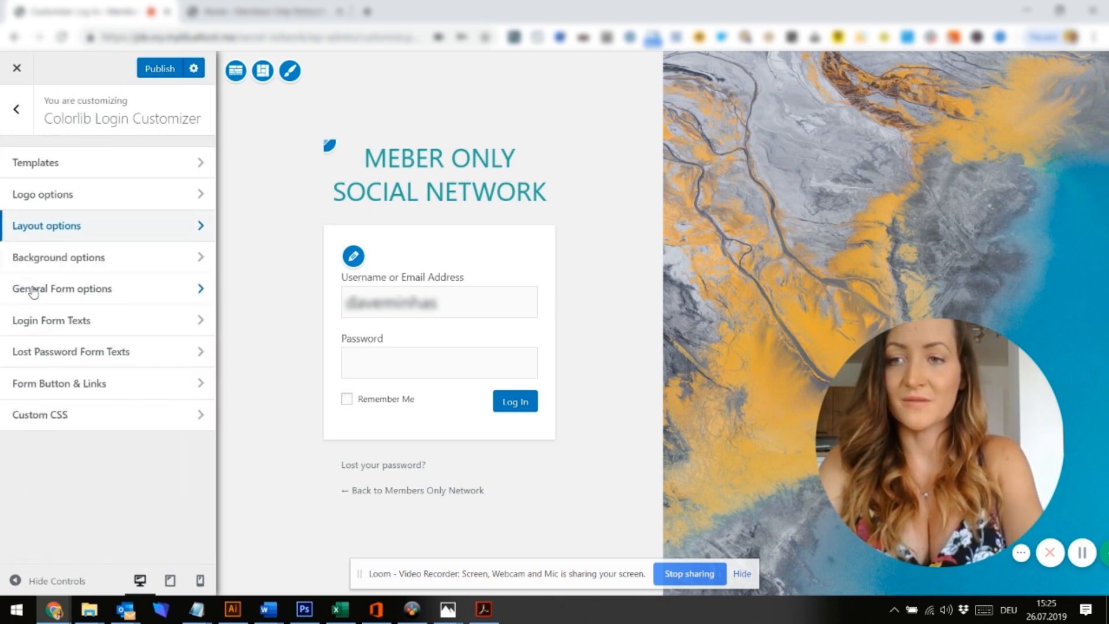
{"action": "left_click", "coordinate": [190, 266]}
Upload company-network-2 (1).jpg from the Network folder as the login background and publish it
{"action": "left_click", "coordinate": [113, 311]}
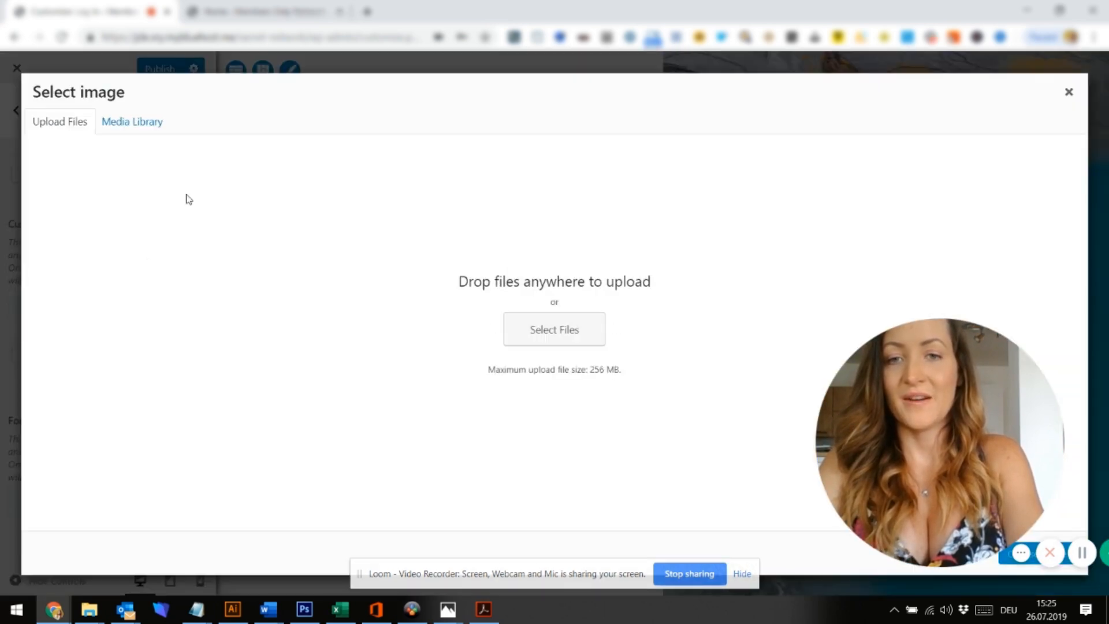
{"action": "left_click", "coordinate": [541, 336]}
{"action": "left_click", "coordinate": [466, 156]}
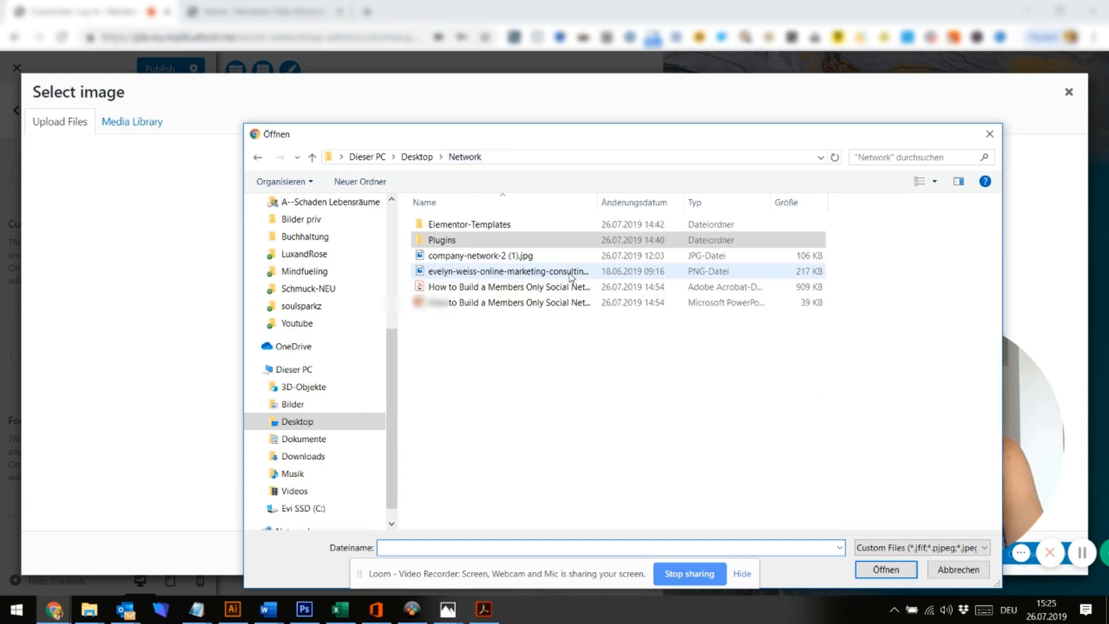
{"action": "left_click", "coordinate": [468, 257]}
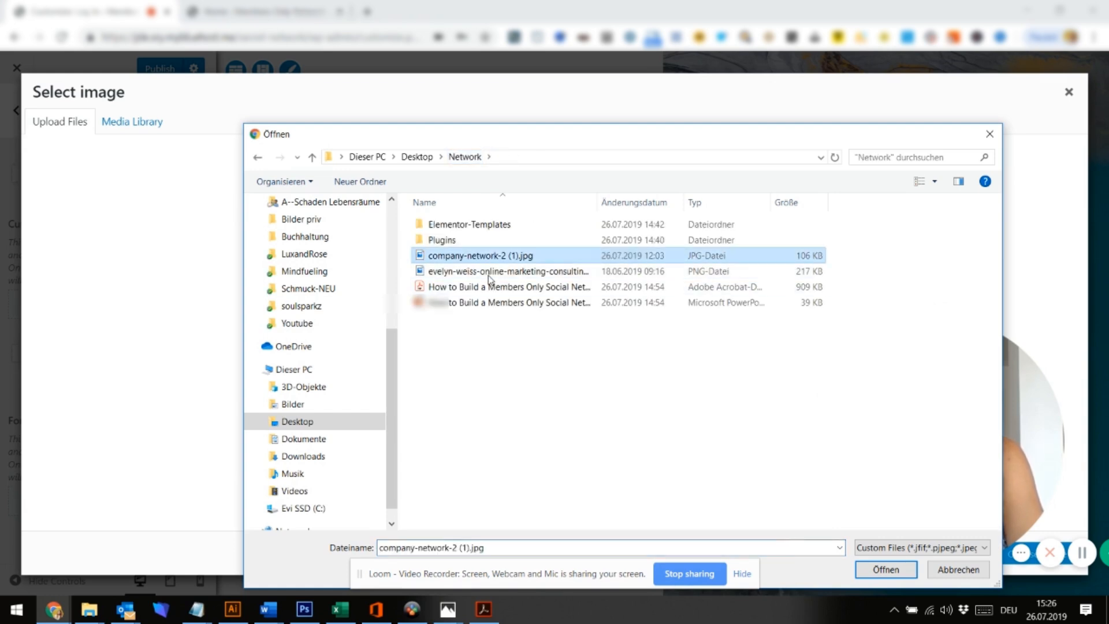
{"action": "left_click", "coordinate": [893, 569]}
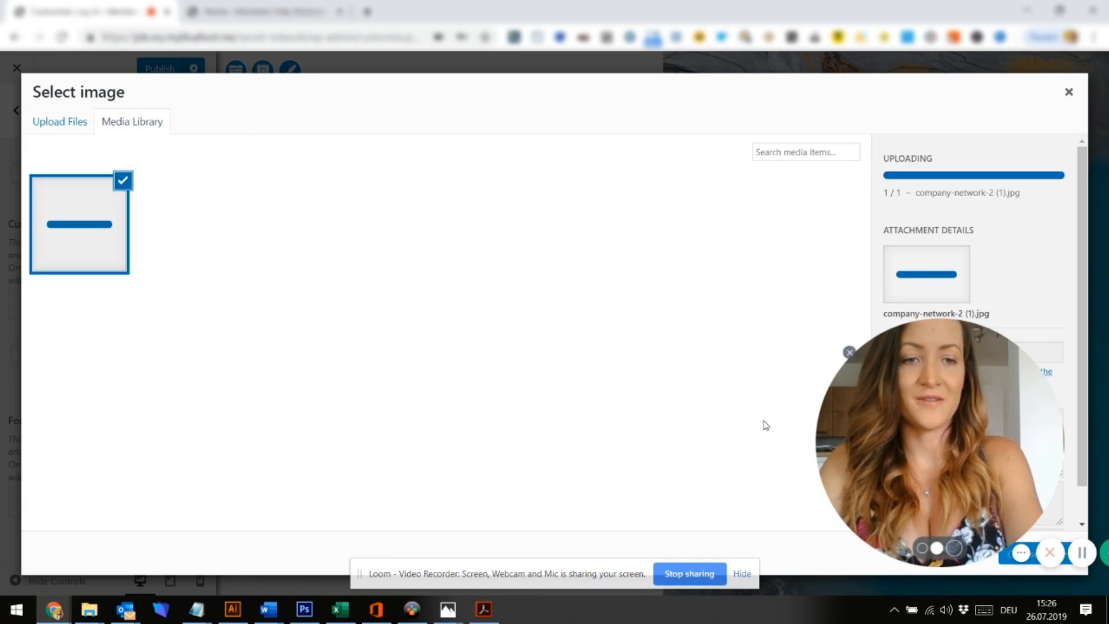
{"action": "left_click", "coordinate": [1036, 556]}
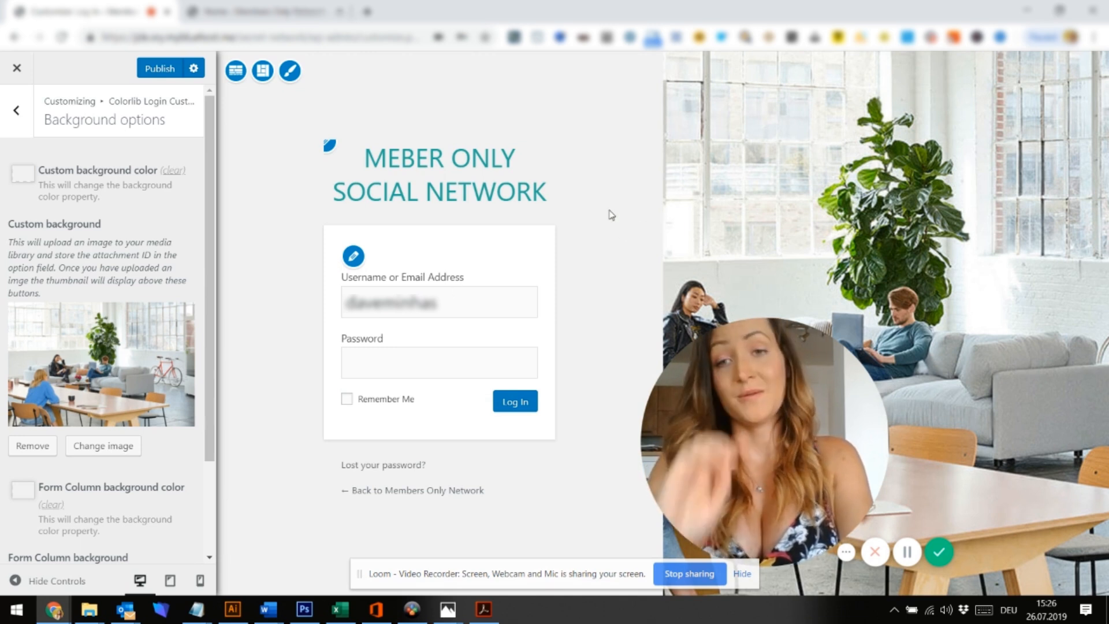
{"action": "left_click", "coordinate": [145, 68]}
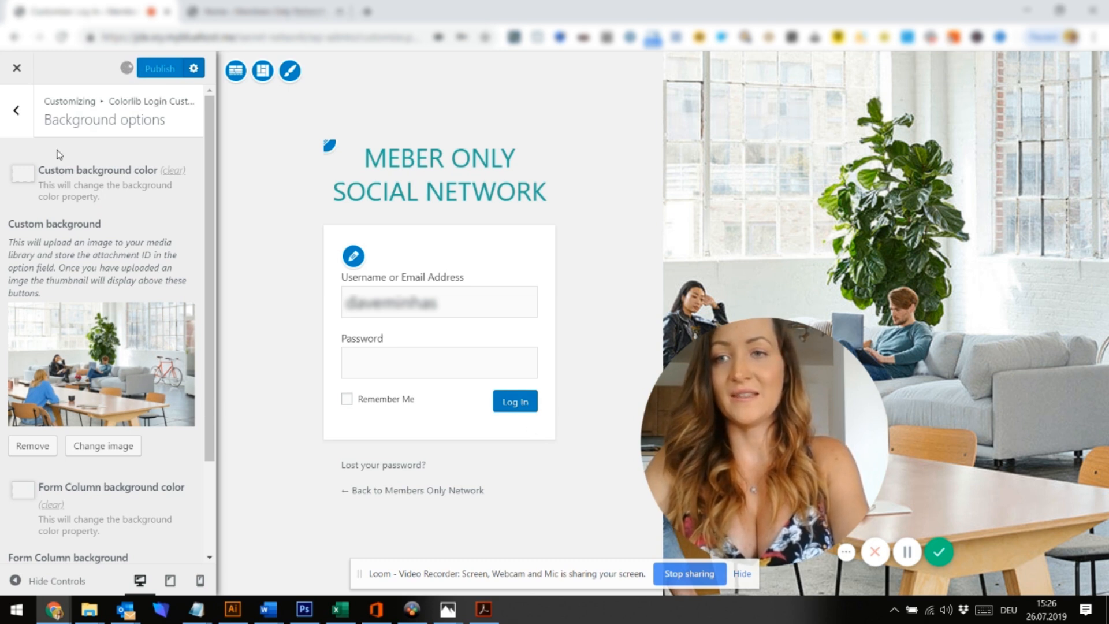
{"action": "left_click", "coordinate": [17, 110]}
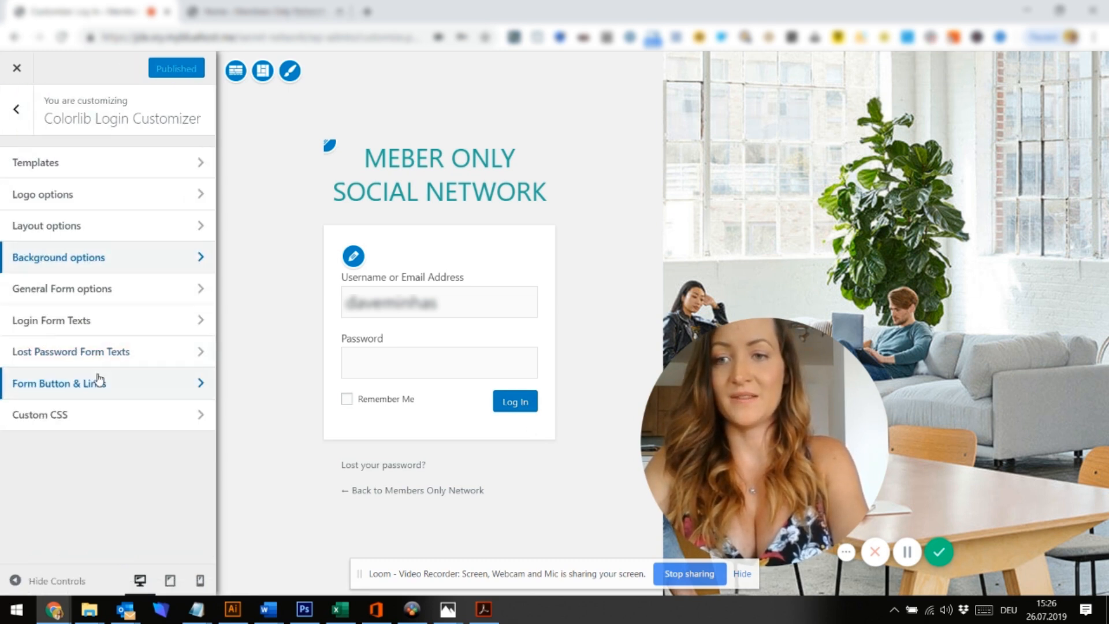
Give the Log In button a teal background that turns black on hover
{"action": "left_click", "coordinate": [100, 382]}
{"action": "left_click", "coordinate": [20, 183]}
{"action": "left_click", "coordinate": [83, 158]}
{"action": "triple_click", "coordinate": [83, 157]}
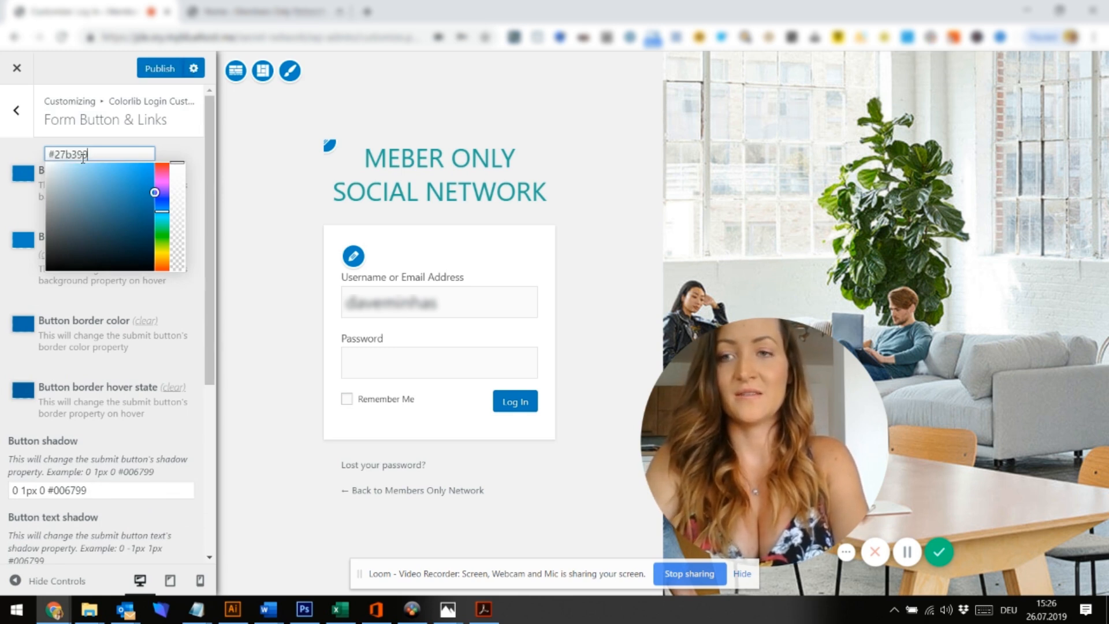
{"action": "type", "text": "#27b399"}
{"action": "left_click", "coordinate": [17, 241]}
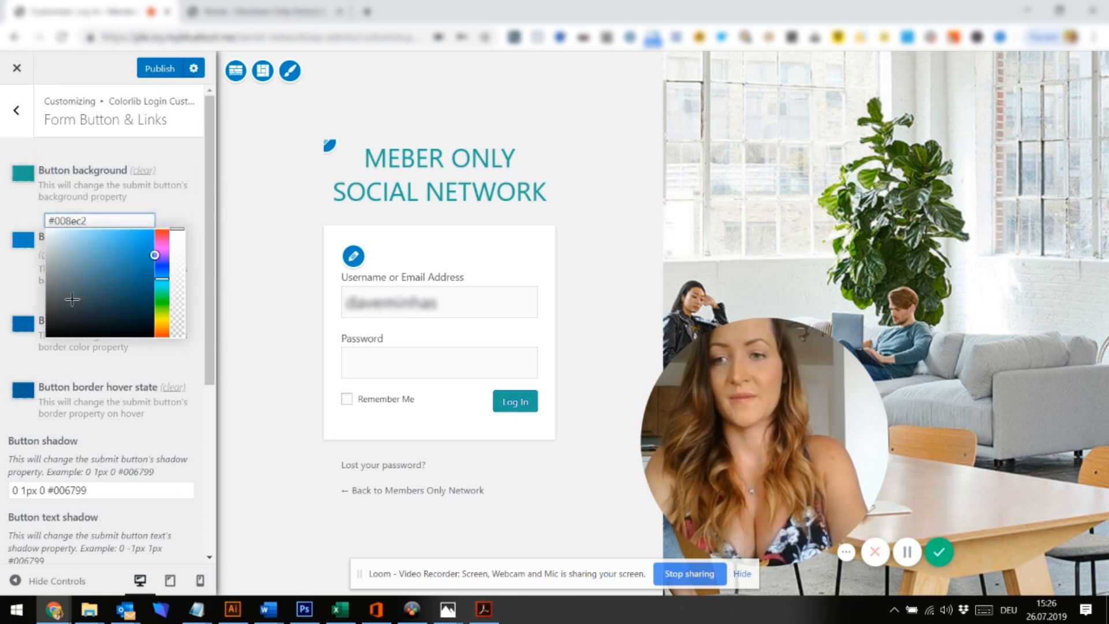
{"action": "left_click_drag", "start_coordinate": [73, 293], "coordinate": [25, 355]}
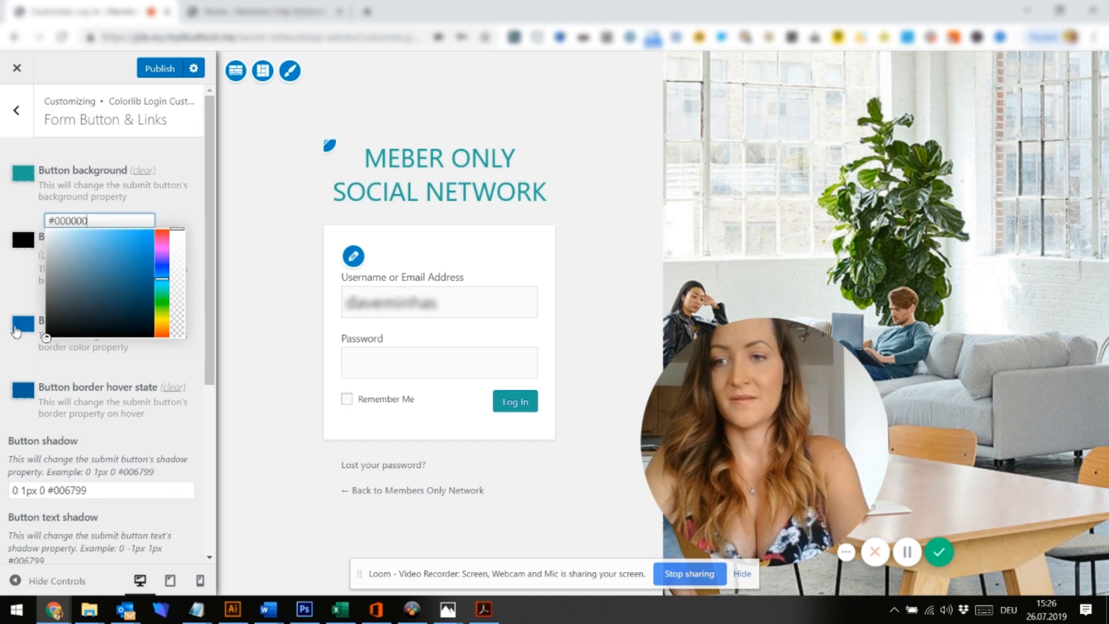
Set the button border to teal with a #000000 hover colour, and publish the changes
{"action": "left_click", "coordinate": [15, 327]}
{"action": "left_click_drag", "start_coordinate": [86, 303], "coordinate": [48, 305]}
{"action": "key", "text": "ctrl+v"}
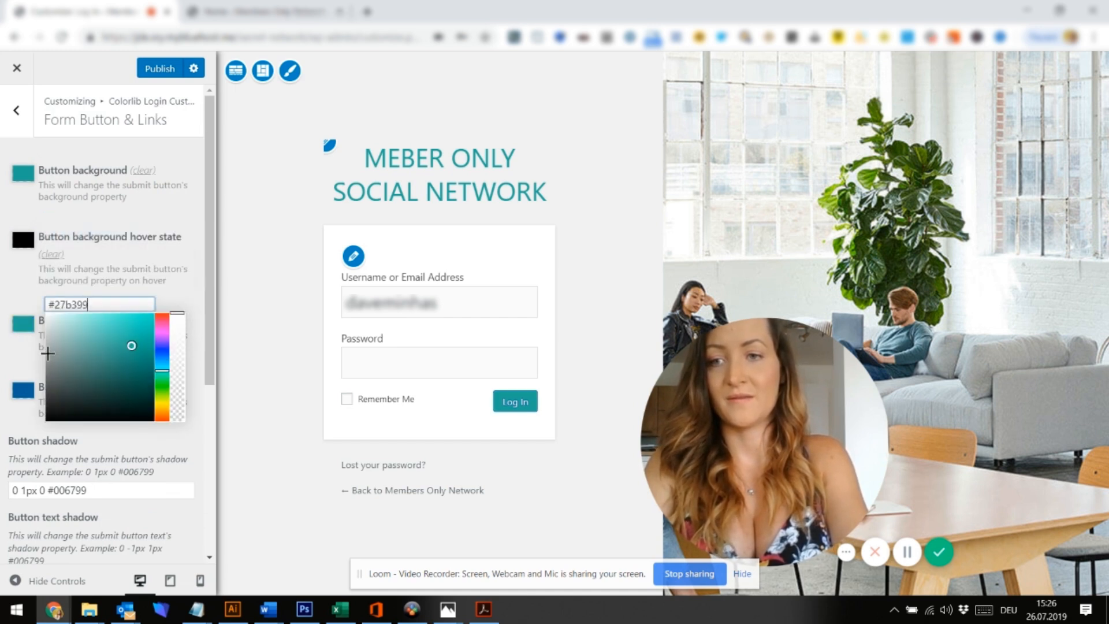
{"action": "left_click", "coordinate": [24, 394]}
{"action": "left_click_drag", "start_coordinate": [98, 370], "coordinate": [23, 379]}
{"action": "type", "text": "#000000"}
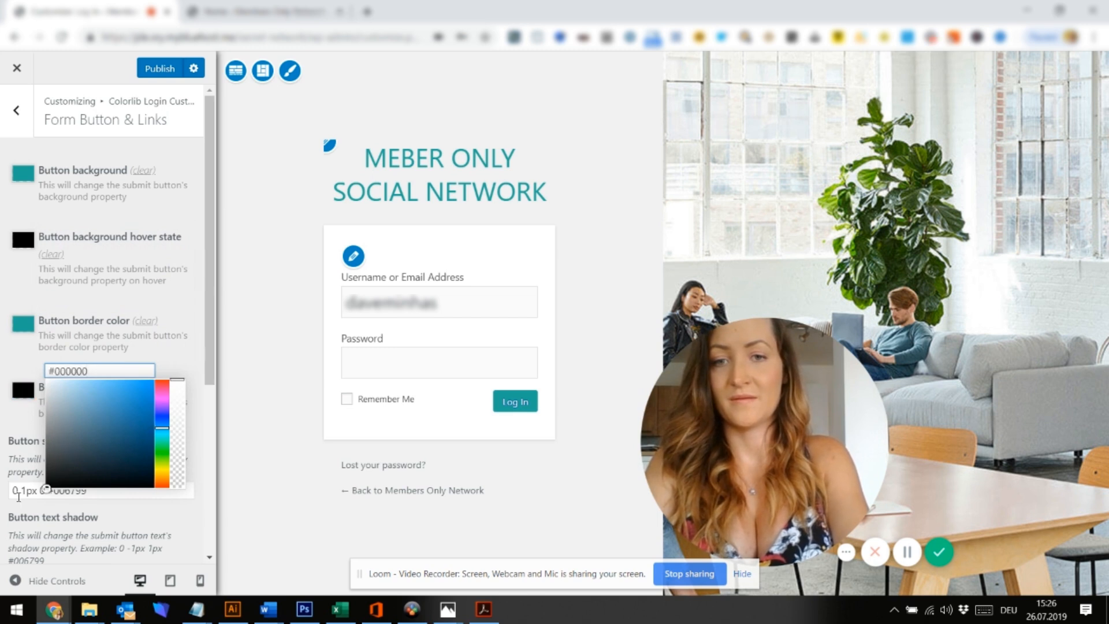
{"action": "left_click", "coordinate": [5, 439]}
{"action": "left_click", "coordinate": [159, 69]}
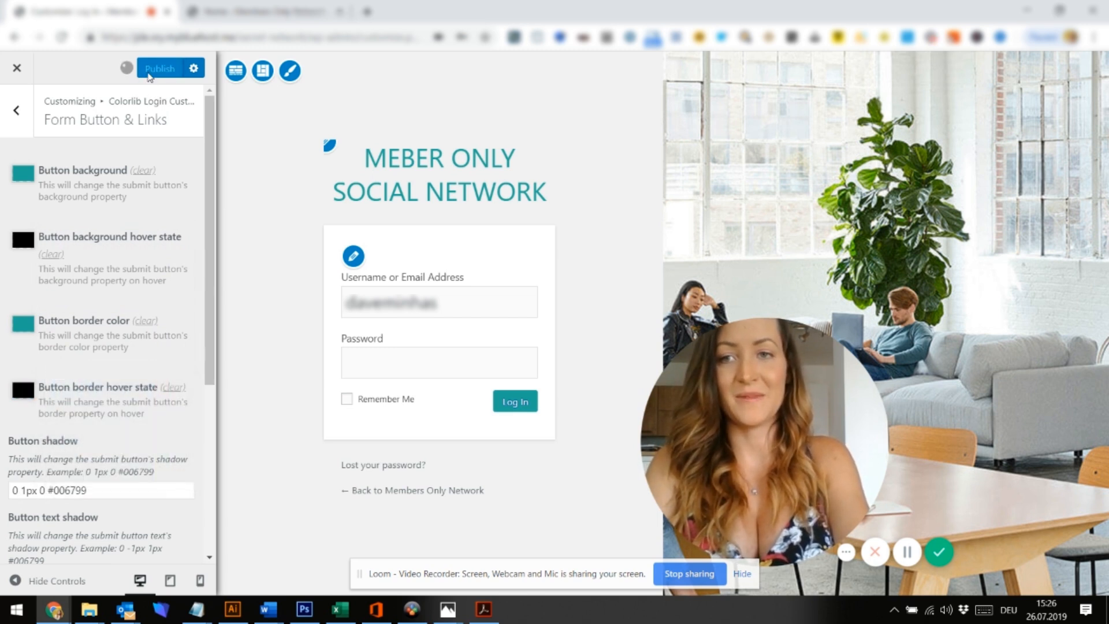
In the logged-out window, trim the extra tail off the login URL and reload it
{"action": "mouse_move", "coordinate": [53, 616]}
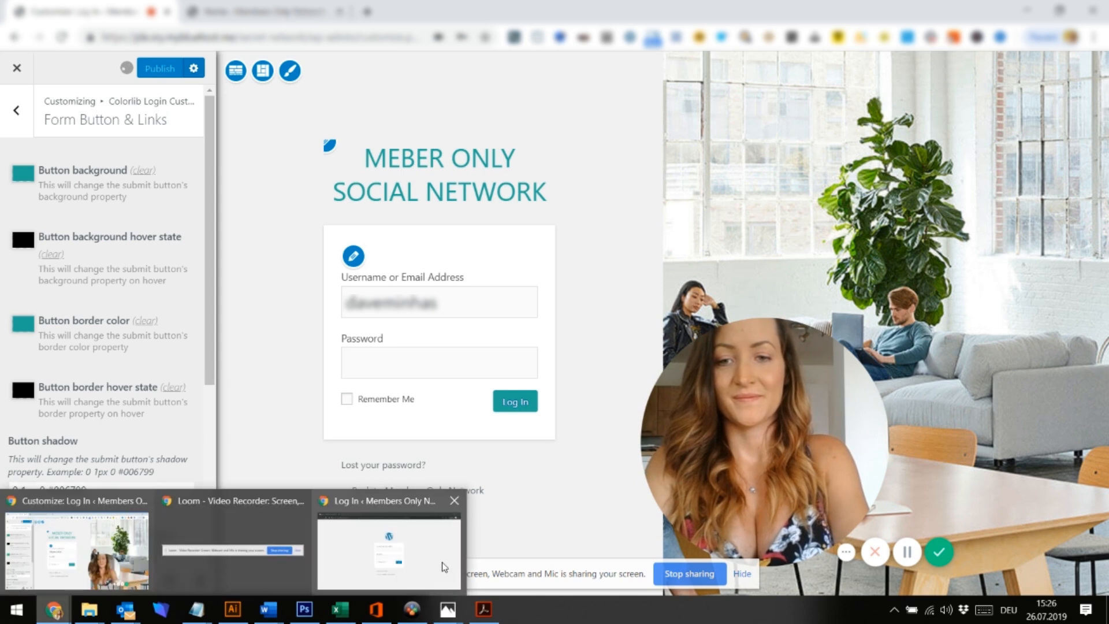
{"action": "left_click", "coordinate": [404, 544]}
{"action": "left_click", "coordinate": [416, 38]}
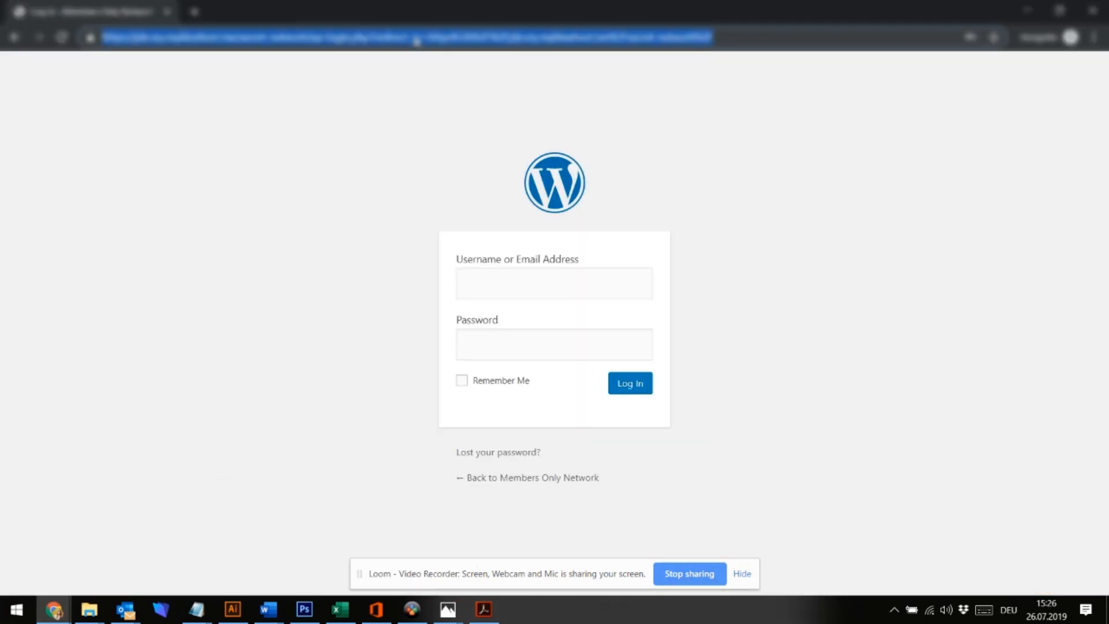
{"action": "left_click", "coordinate": [308, 33]}
{"action": "left_click_drag", "start_coordinate": [308, 32], "coordinate": [844, 35]}
{"action": "key", "text": "BackSpace"}
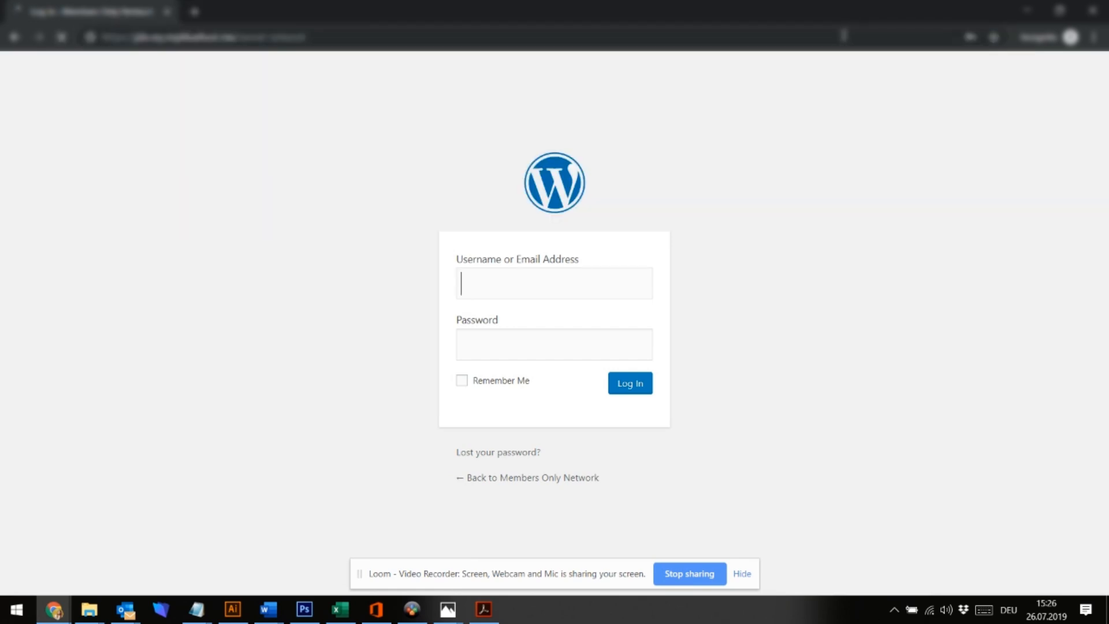
{"action": "key", "text": "Return"}
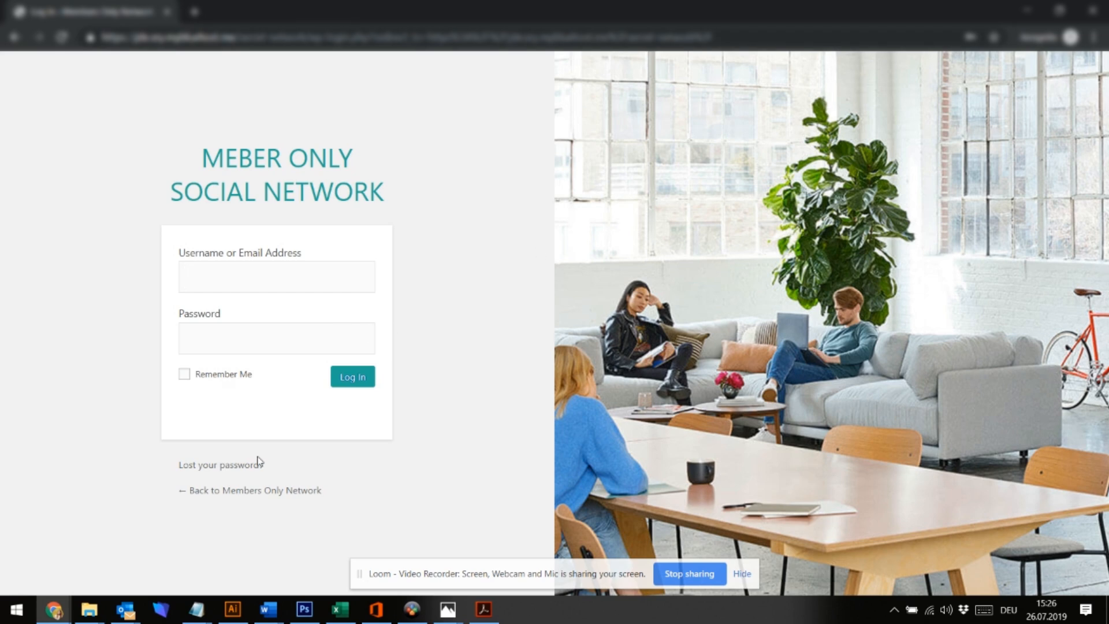
Return to the login customizer window and close the customizer
{"action": "mouse_move", "coordinate": [54, 610]}
{"action": "left_click", "coordinate": [64, 543]}
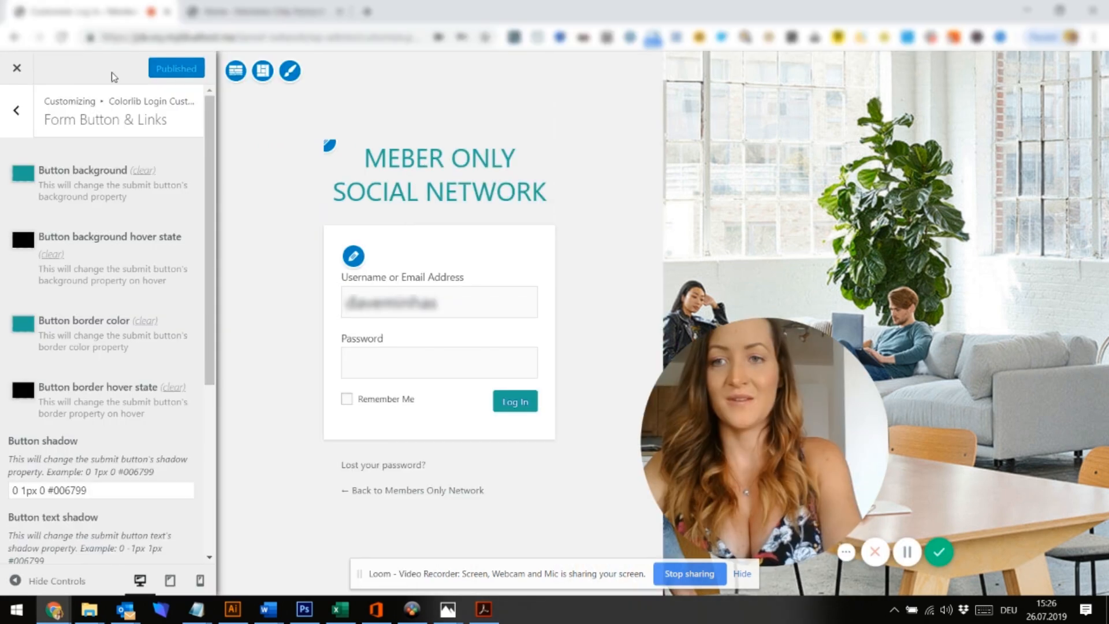
{"action": "left_click", "coordinate": [17, 69]}
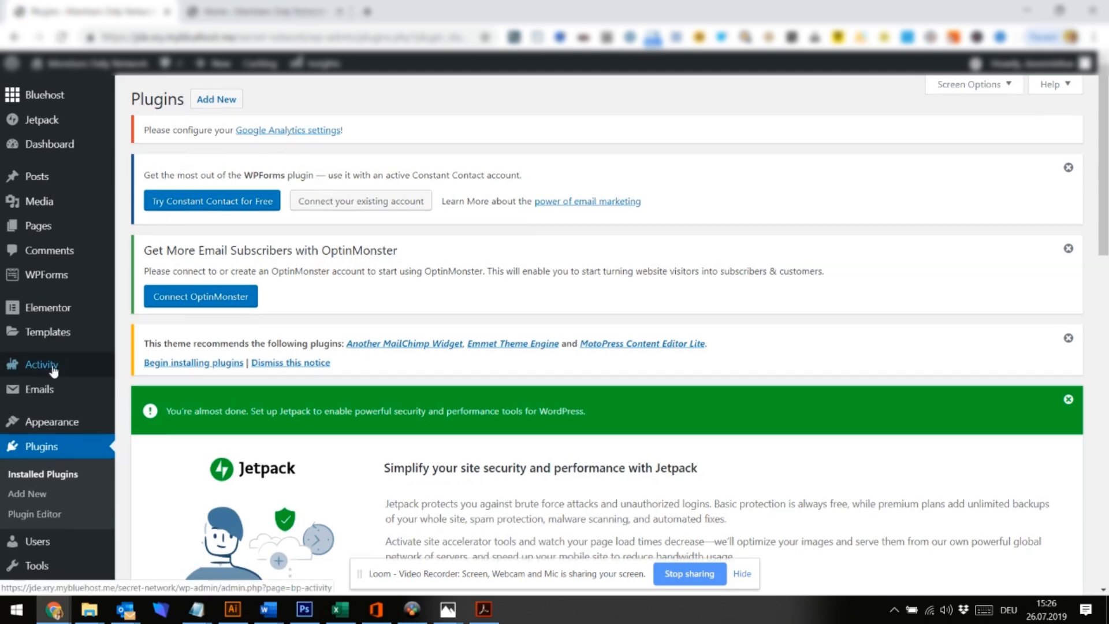
Enable Friend Connections and Private Messaging in the BuddyPress Components list and save
{"action": "scroll", "coordinate": [54, 372], "scroll_direction": "down", "scroll_amount": 4}
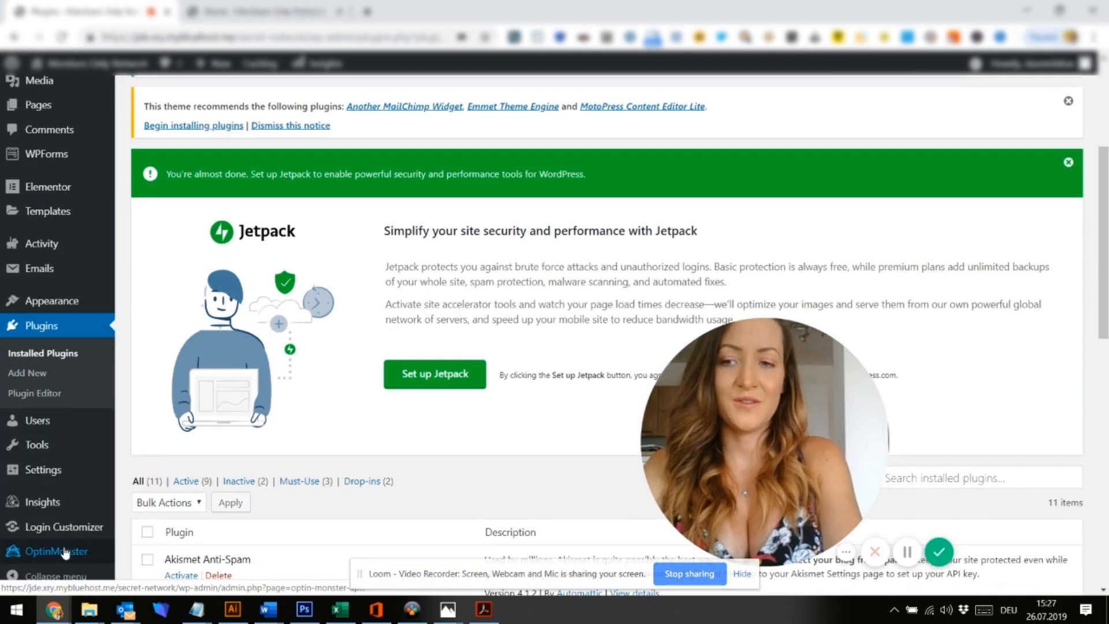
{"action": "mouse_move", "coordinate": [43, 486]}
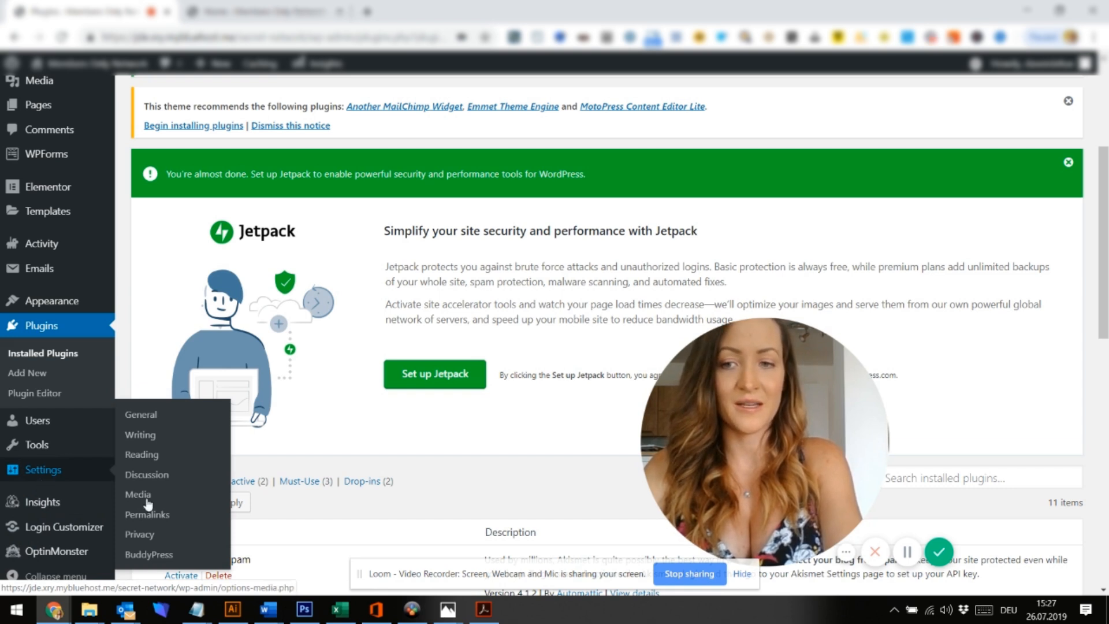
{"action": "left_click", "coordinate": [158, 555]}
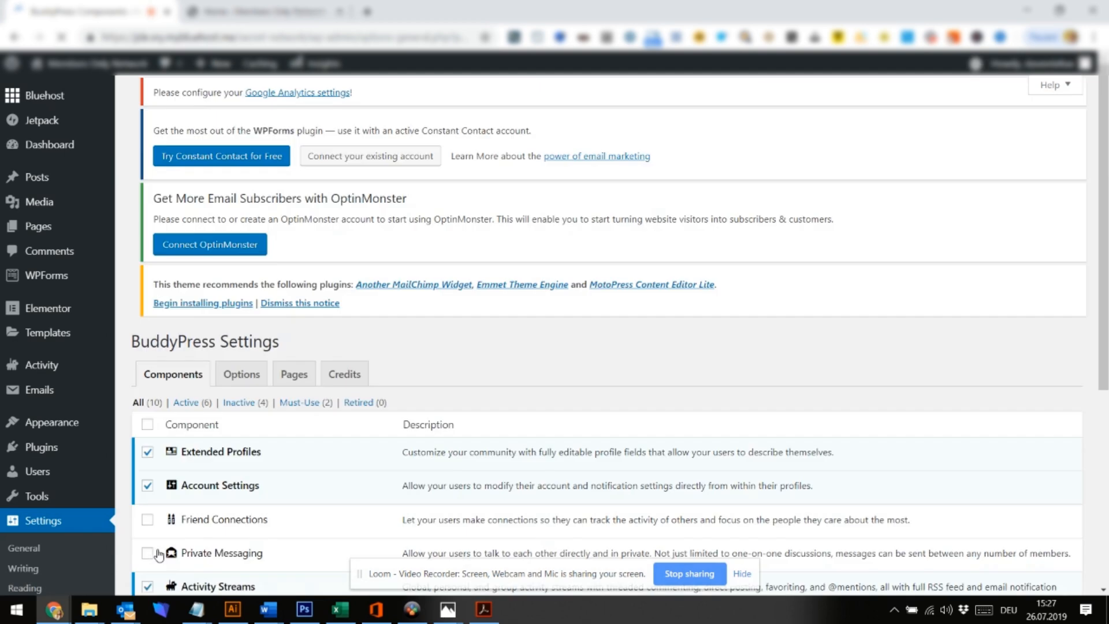
{"action": "scroll", "coordinate": [46, 511], "scroll_direction": "down", "scroll_amount": 2}
{"action": "scroll", "coordinate": [46, 511], "scroll_direction": "down", "scroll_amount": 3}
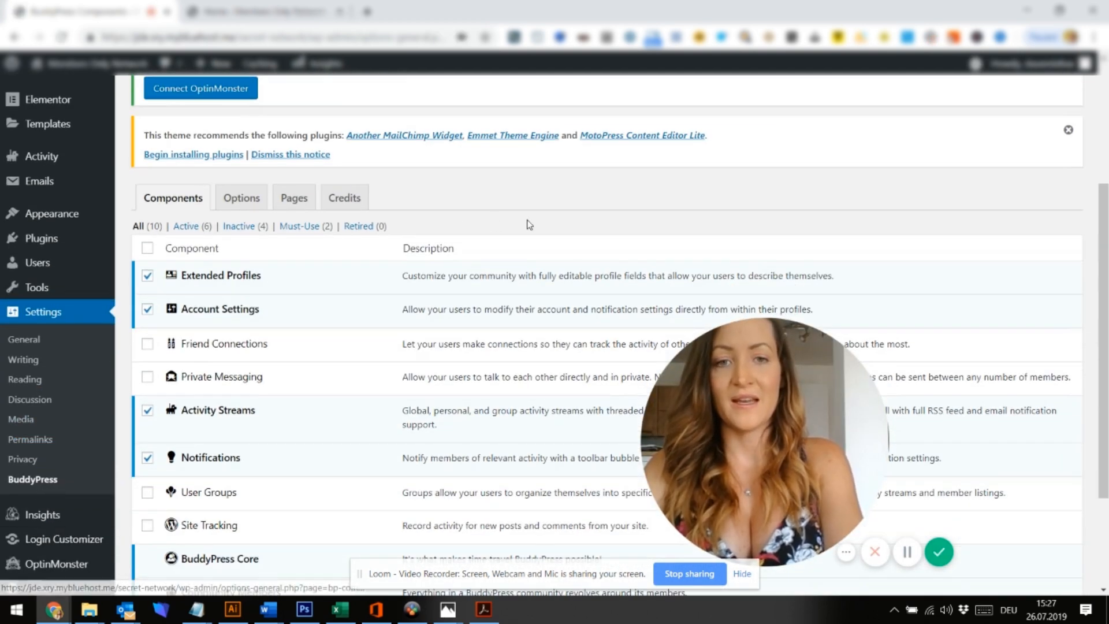
{"action": "left_click_drag", "start_coordinate": [738, 456], "coordinate": [772, 448]}
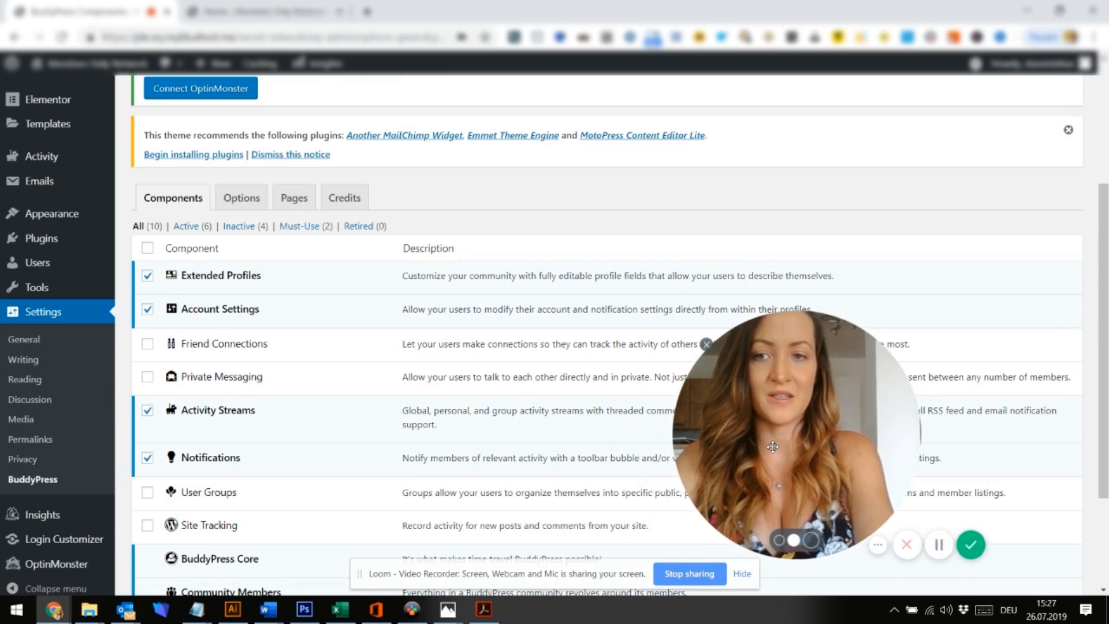
{"action": "scroll", "coordinate": [258, 359], "scroll_direction": "down", "scroll_amount": 1}
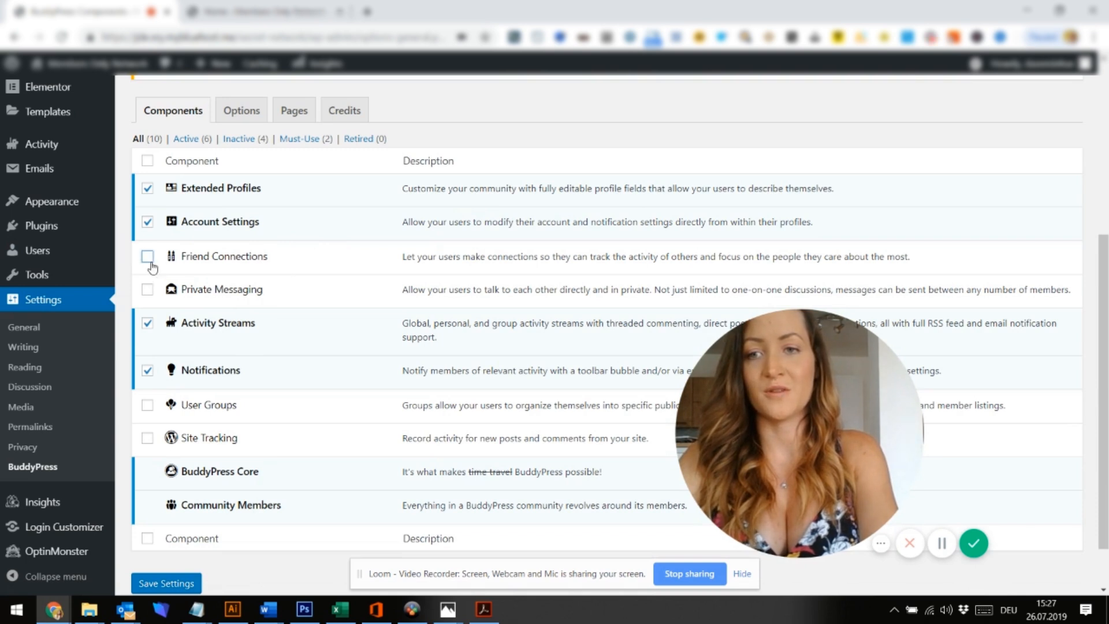
{"action": "left_click", "coordinate": [148, 290]}
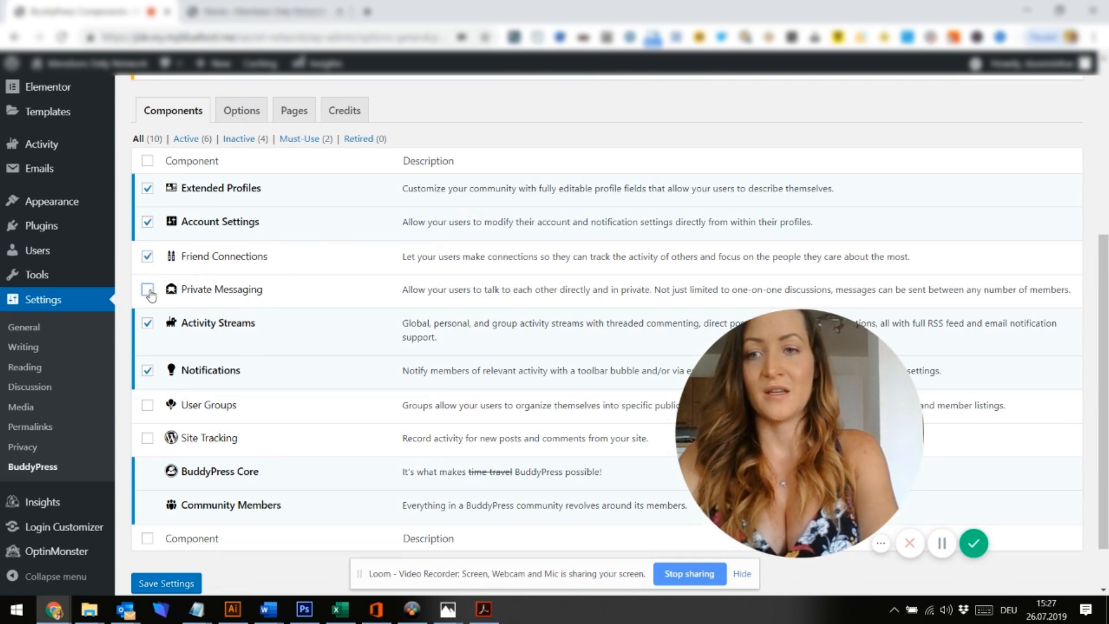
{"action": "left_click", "coordinate": [173, 585]}
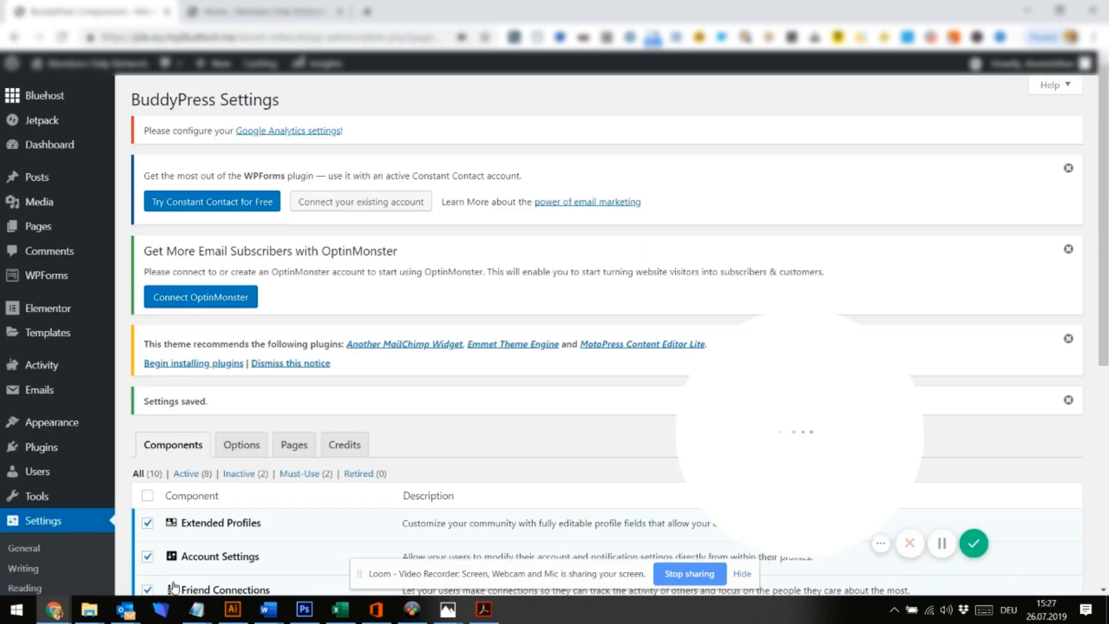
Save the BuddyPress Options tab with Post Comments activity commenting ticked
{"action": "left_click", "coordinate": [258, 457]}
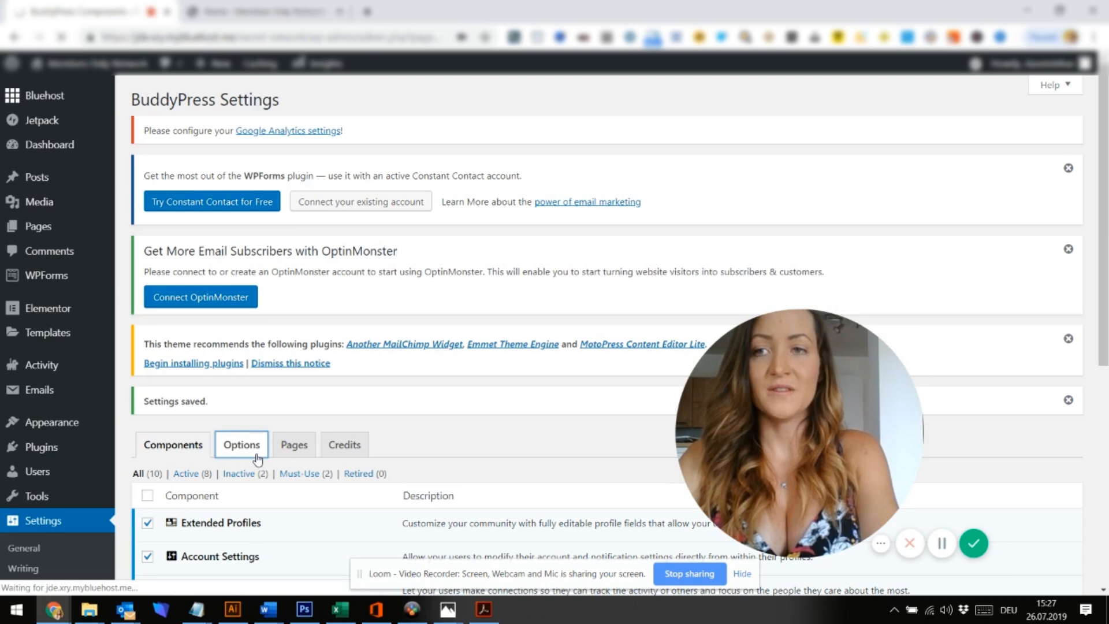
{"action": "scroll", "coordinate": [258, 459], "scroll_direction": "down", "scroll_amount": 2}
{"action": "scroll", "coordinate": [257, 459], "scroll_direction": "down", "scroll_amount": 4}
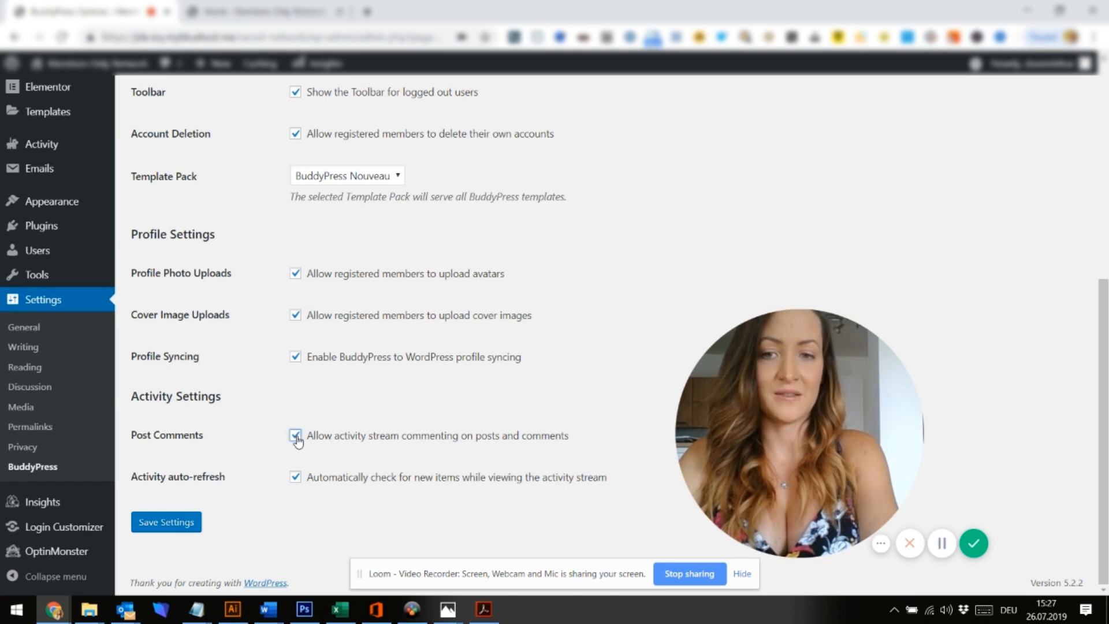
{"action": "left_click", "coordinate": [169, 523]}
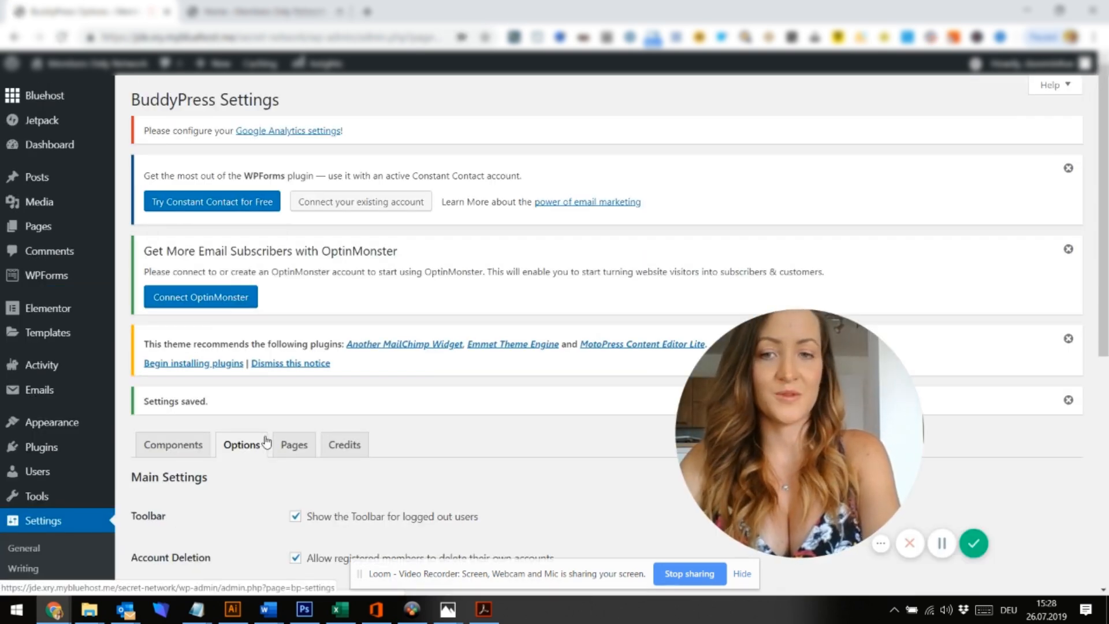
Review the BuddyPress Pages tab and its directory page assignments
{"action": "left_click", "coordinate": [294, 454]}
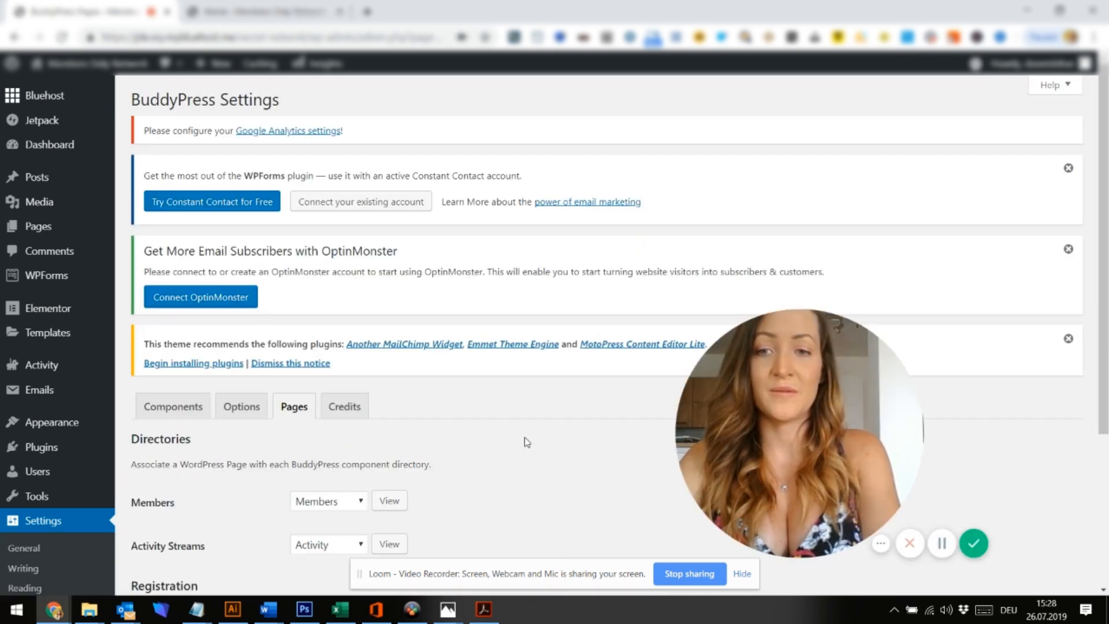
{"action": "scroll", "coordinate": [526, 441], "scroll_direction": "down", "scroll_amount": 2}
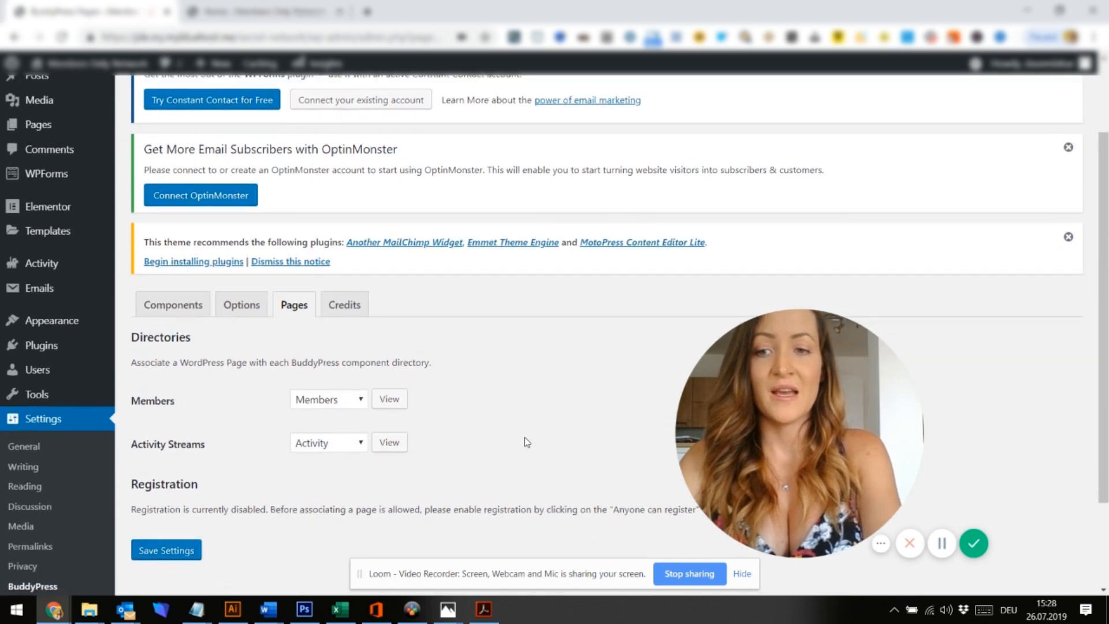
{"action": "scroll", "coordinate": [527, 442], "scroll_direction": "down", "scroll_amount": 2}
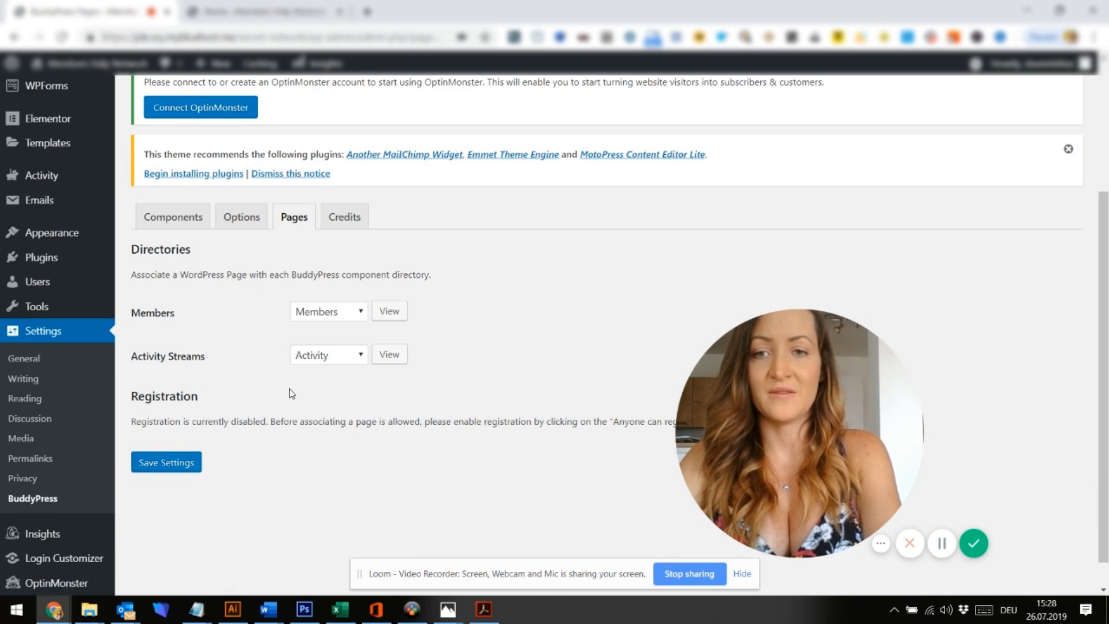
{"action": "scroll", "coordinate": [290, 390], "scroll_direction": "down", "scroll_amount": 1}
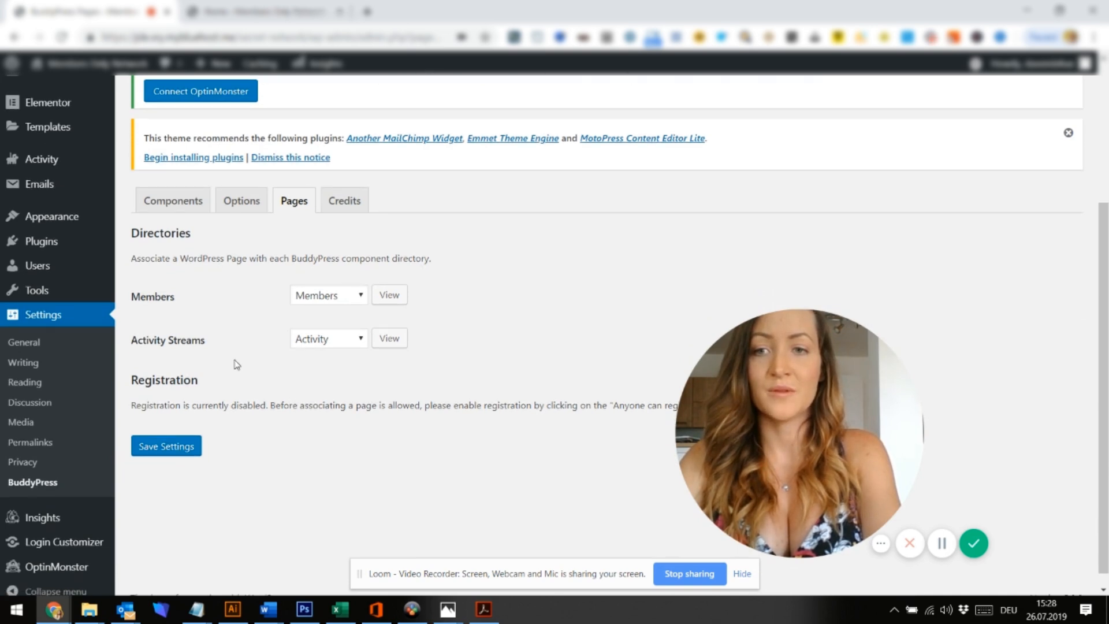
Enable User Groups on the Components tab, save, and go back to the Pages tab
{"action": "left_click", "coordinate": [178, 213]}
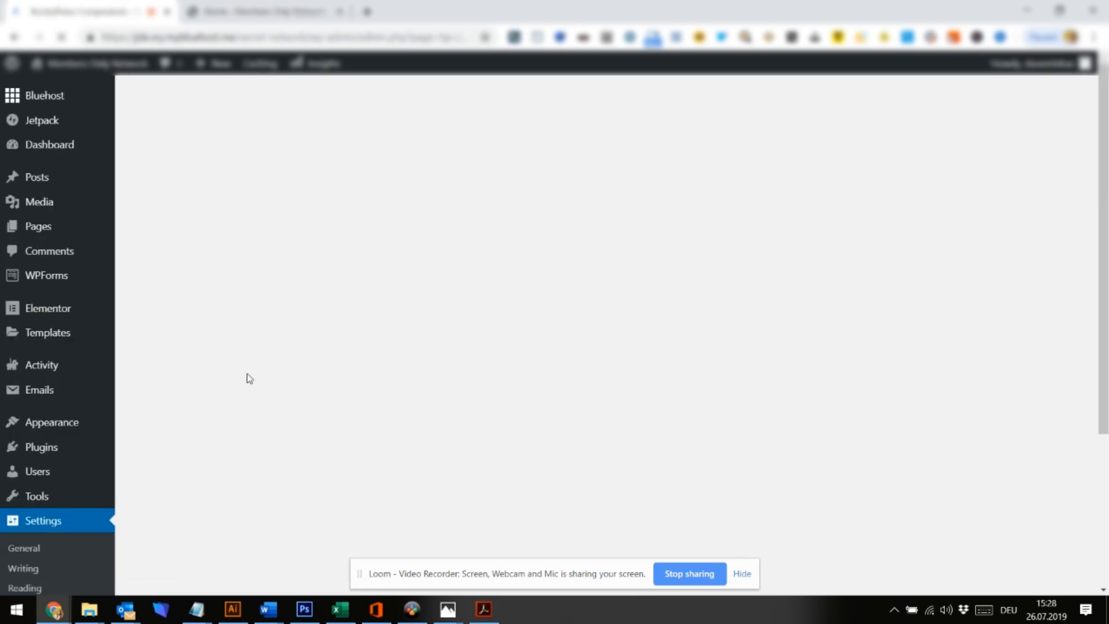
{"action": "scroll", "coordinate": [248, 378], "scroll_direction": "down", "scroll_amount": 4}
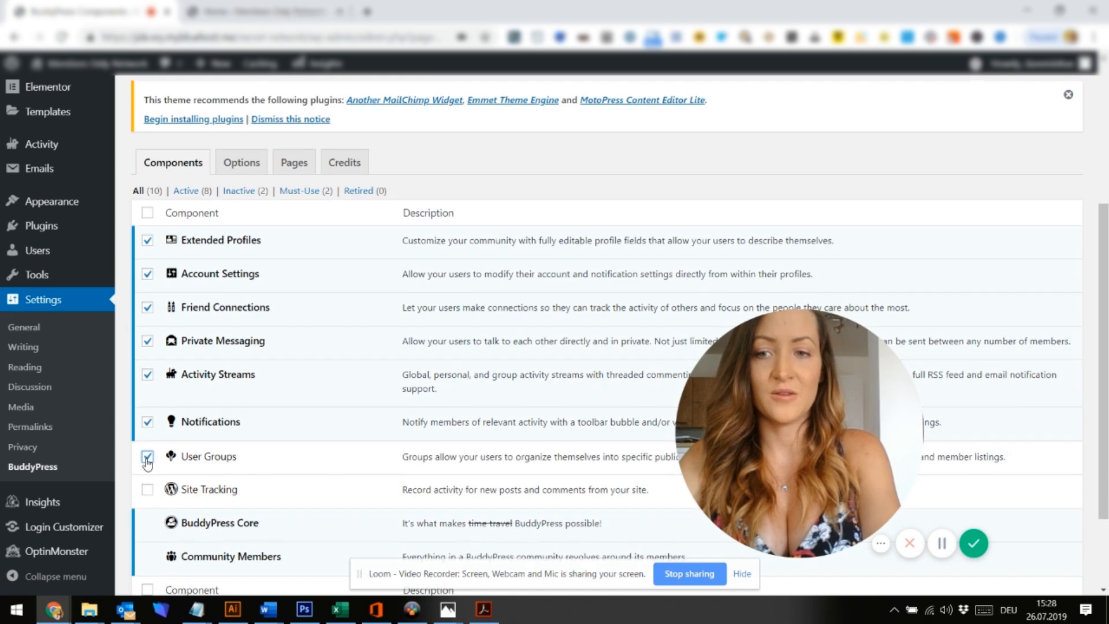
{"action": "scroll", "coordinate": [148, 461], "scroll_direction": "down", "scroll_amount": 2}
{"action": "left_click", "coordinate": [165, 521]}
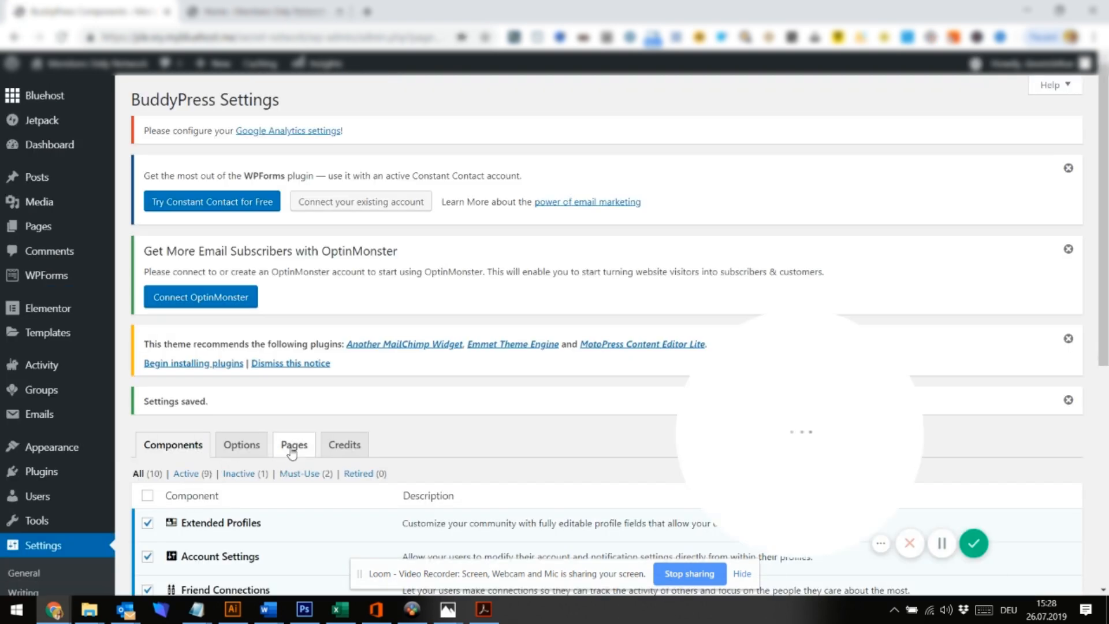
{"action": "left_click", "coordinate": [293, 448]}
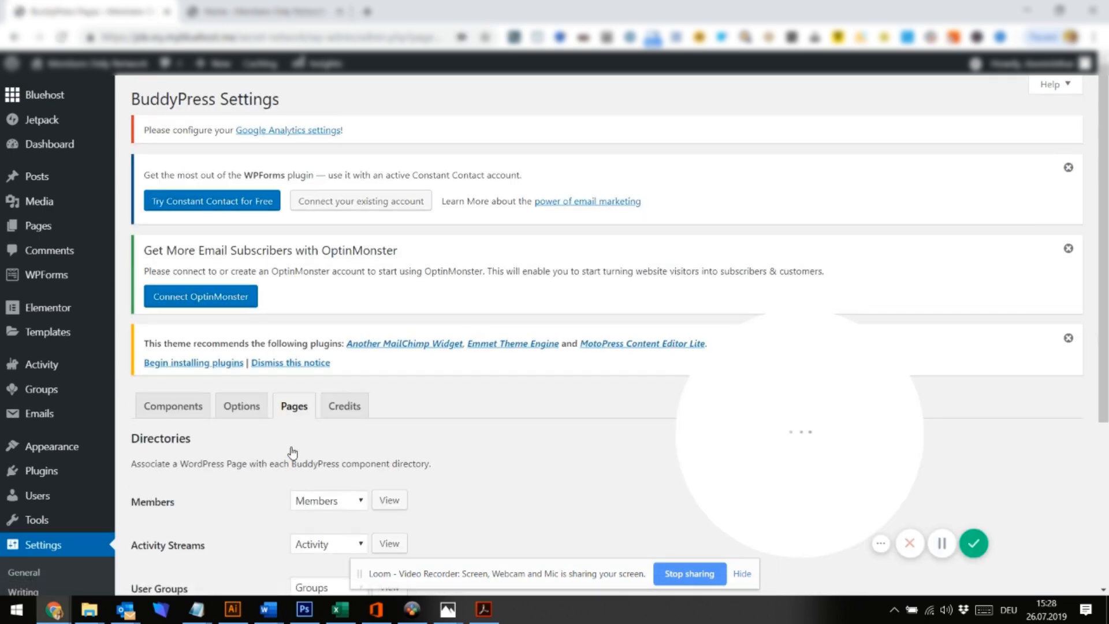
Open Pages > All Pages in a new browser tab and switch to it
{"action": "scroll", "coordinate": [293, 452], "scroll_direction": "down", "scroll_amount": 2}
{"action": "scroll", "coordinate": [292, 452], "scroll_direction": "down", "scroll_amount": 1}
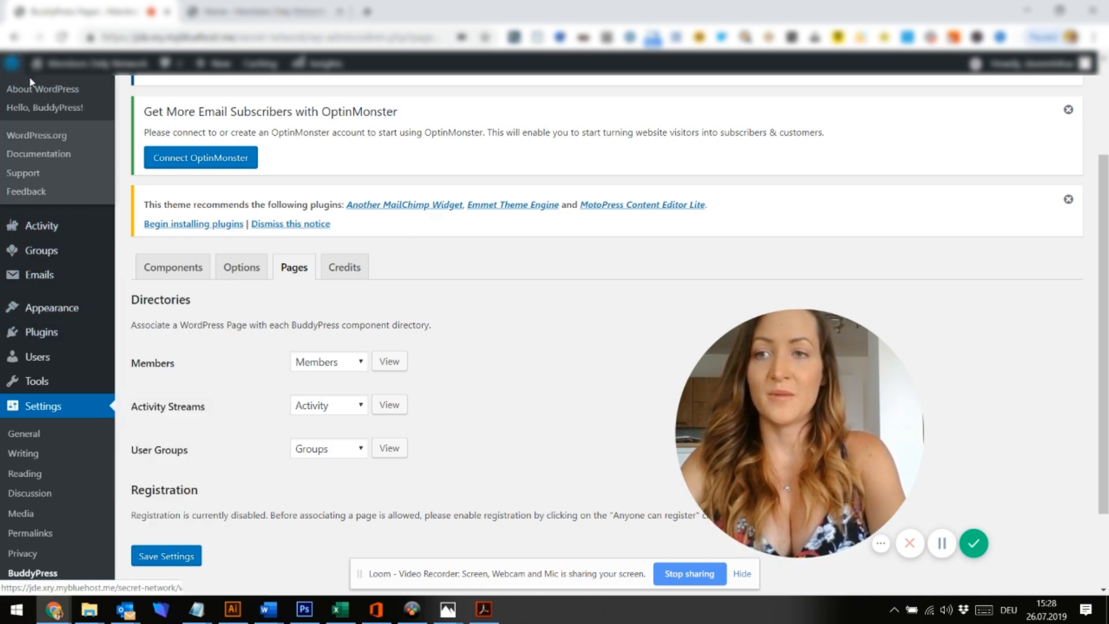
{"action": "scroll", "coordinate": [72, 295], "scroll_direction": "up", "scroll_amount": 1}
{"action": "scroll", "coordinate": [70, 290], "scroll_direction": "up", "scroll_amount": 1}
{"action": "mouse_move", "coordinate": [46, 179]}
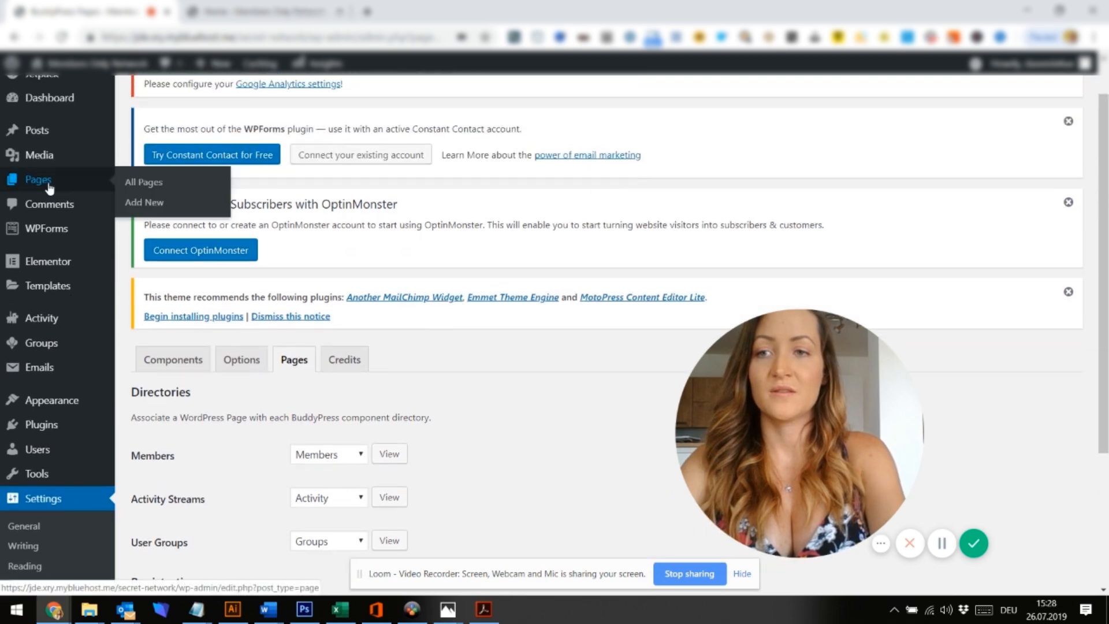
{"action": "right_click", "coordinate": [149, 188]}
{"action": "left_click", "coordinate": [208, 195]}
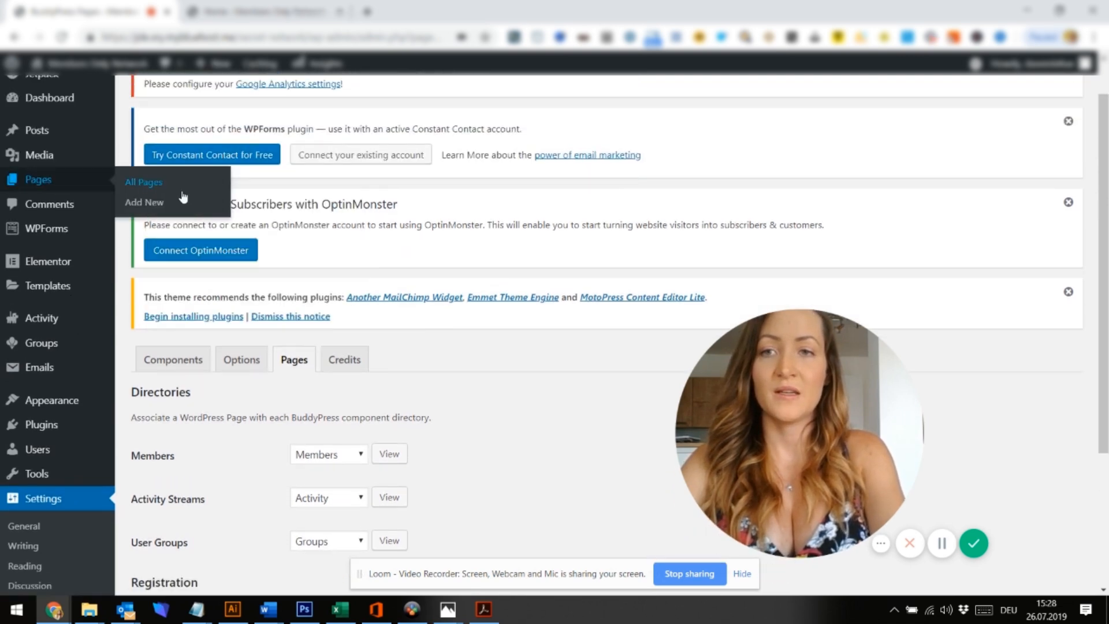
{"action": "left_click", "coordinate": [255, 13]}
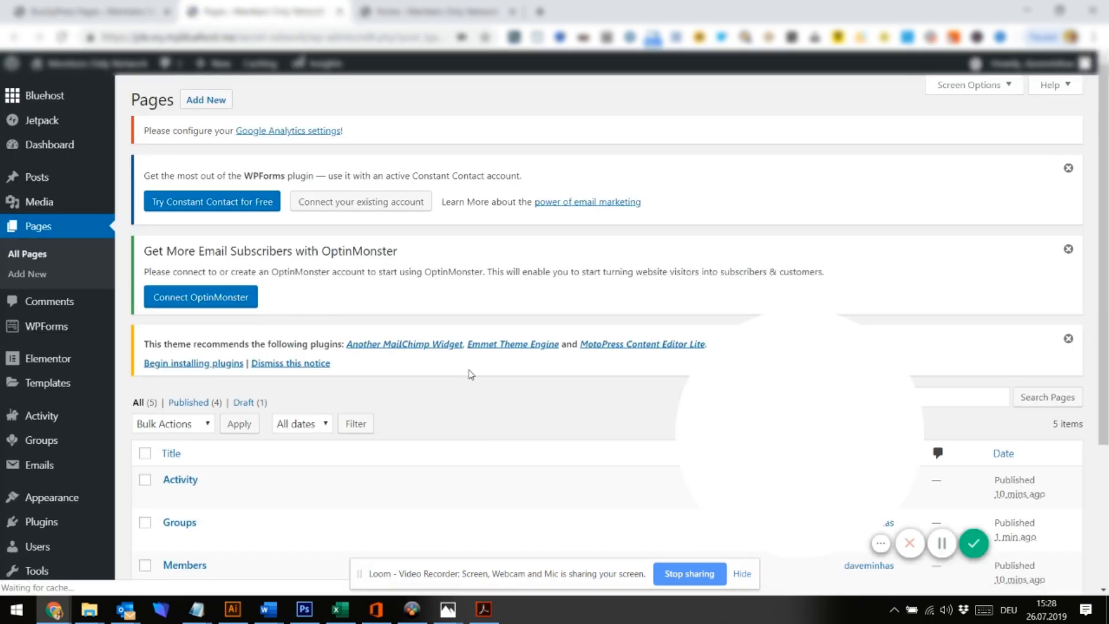
Check the BuddyPress page settings, then start a new blank page from the pages list
{"action": "scroll", "coordinate": [453, 437], "scroll_direction": "down", "scroll_amount": 3}
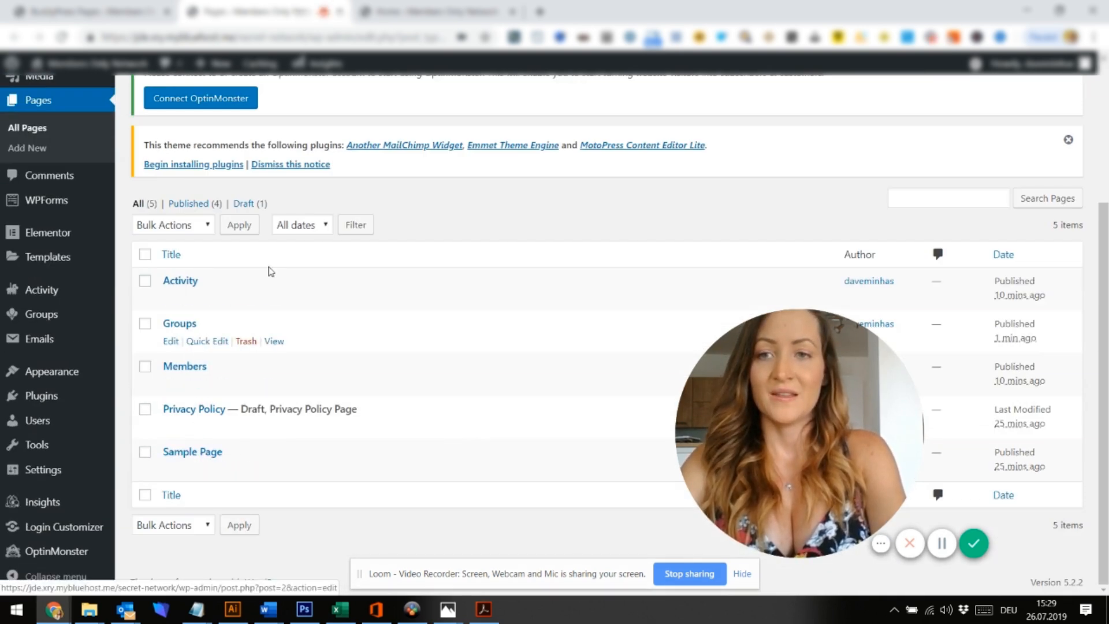
{"action": "scroll", "coordinate": [267, 265], "scroll_direction": "up", "scroll_amount": 3}
{"action": "mouse_move", "coordinate": [41, 522]}
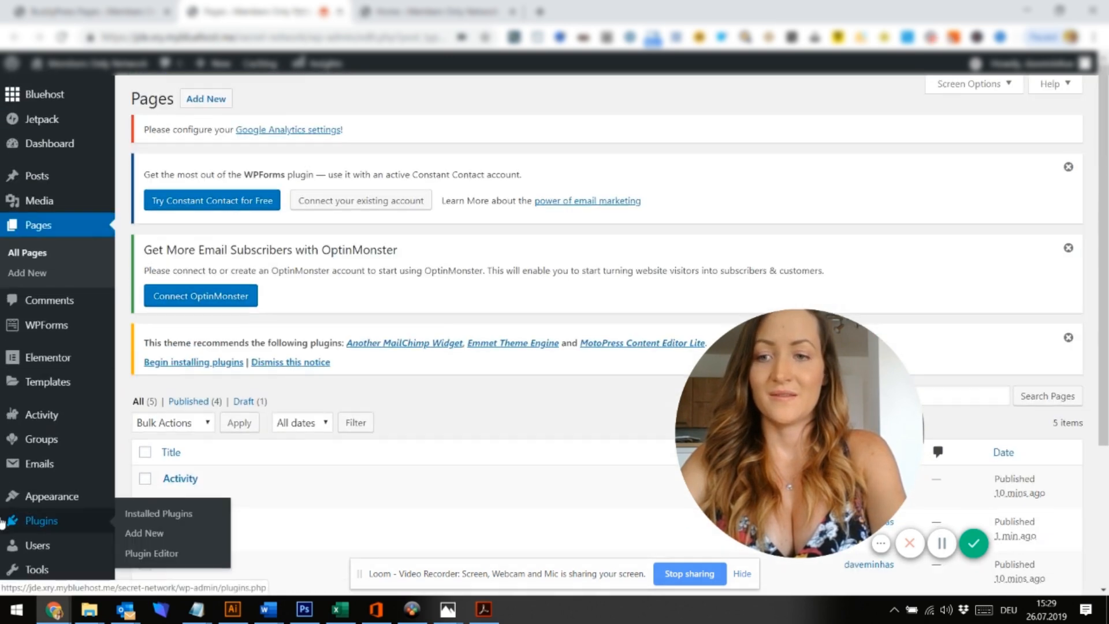
{"action": "scroll", "coordinate": [42, 520], "scroll_direction": "down", "scroll_amount": 2}
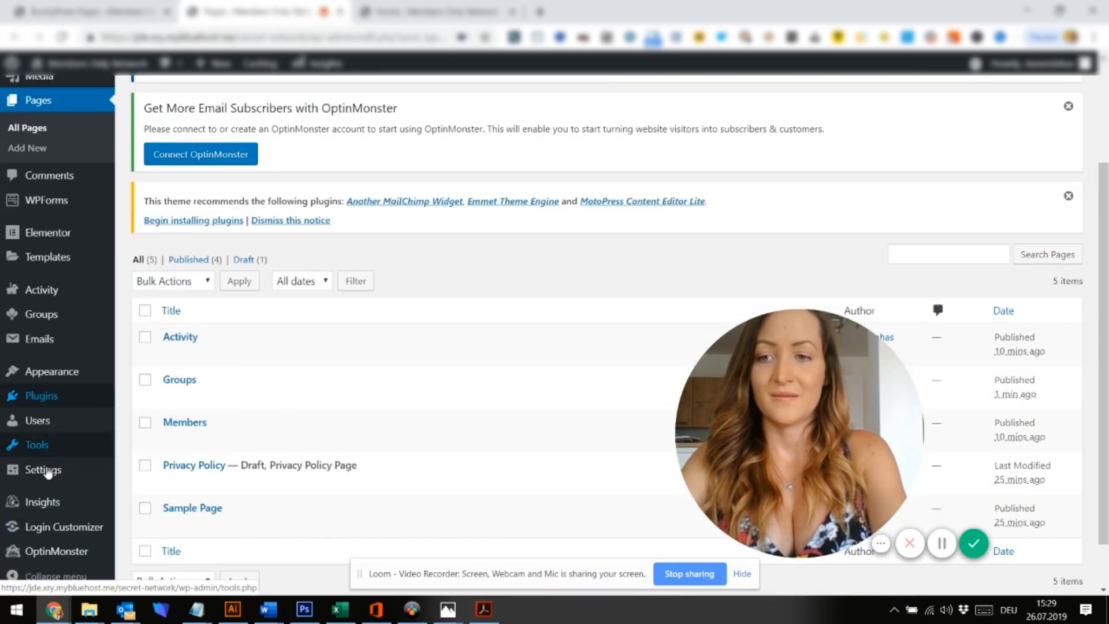
{"action": "left_click", "coordinate": [95, 7]}
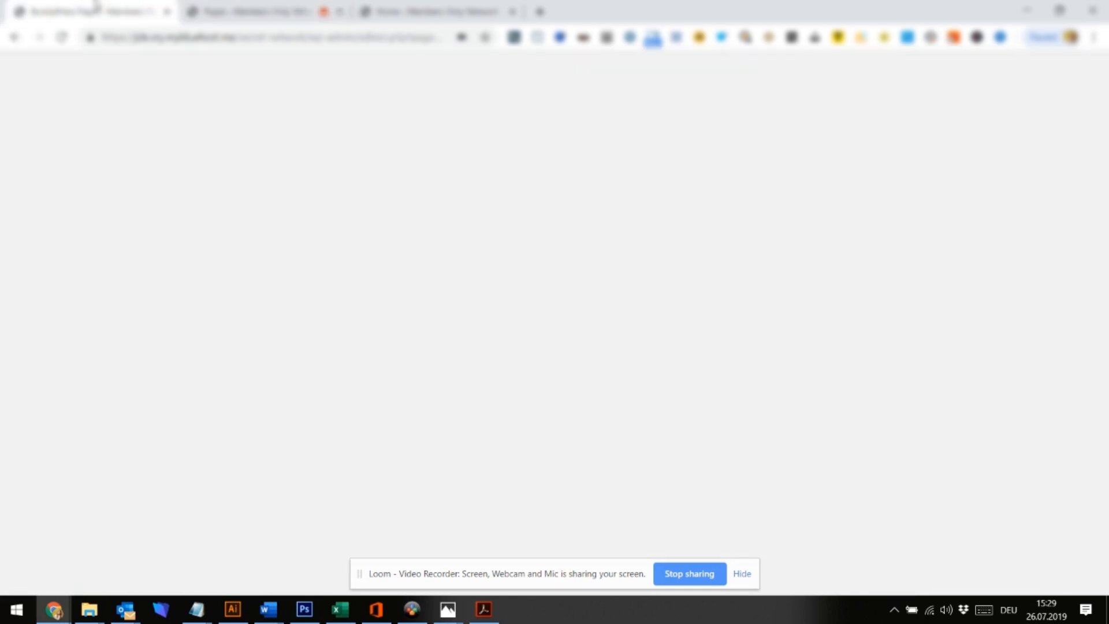
{"action": "scroll", "coordinate": [307, 290], "scroll_direction": "down", "scroll_amount": 1}
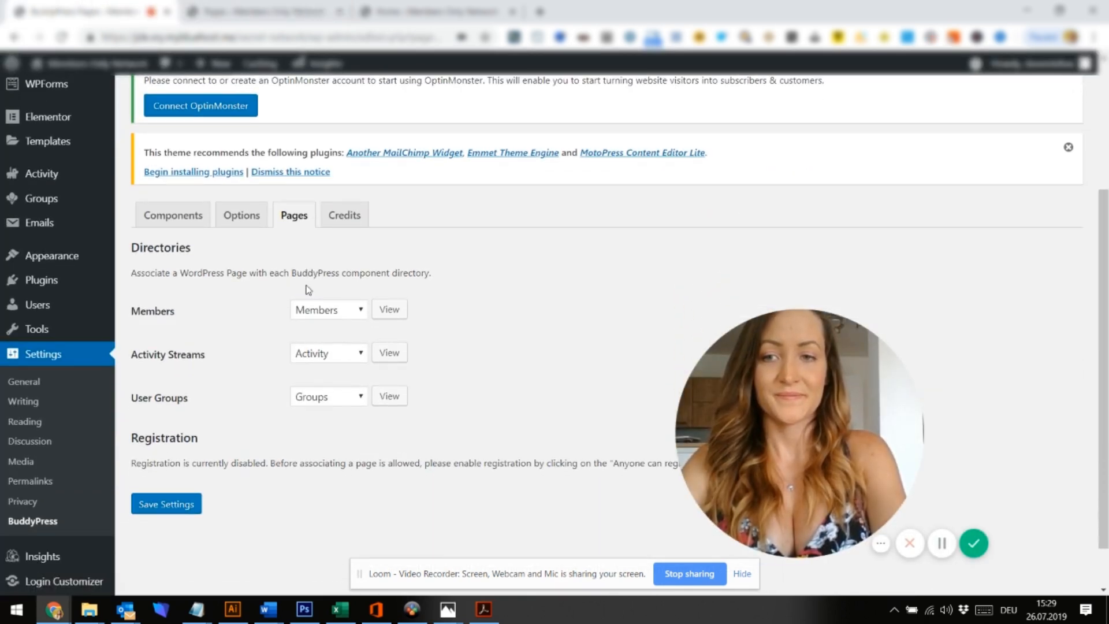
{"action": "scroll", "coordinate": [308, 289], "scroll_direction": "up", "scroll_amount": 1}
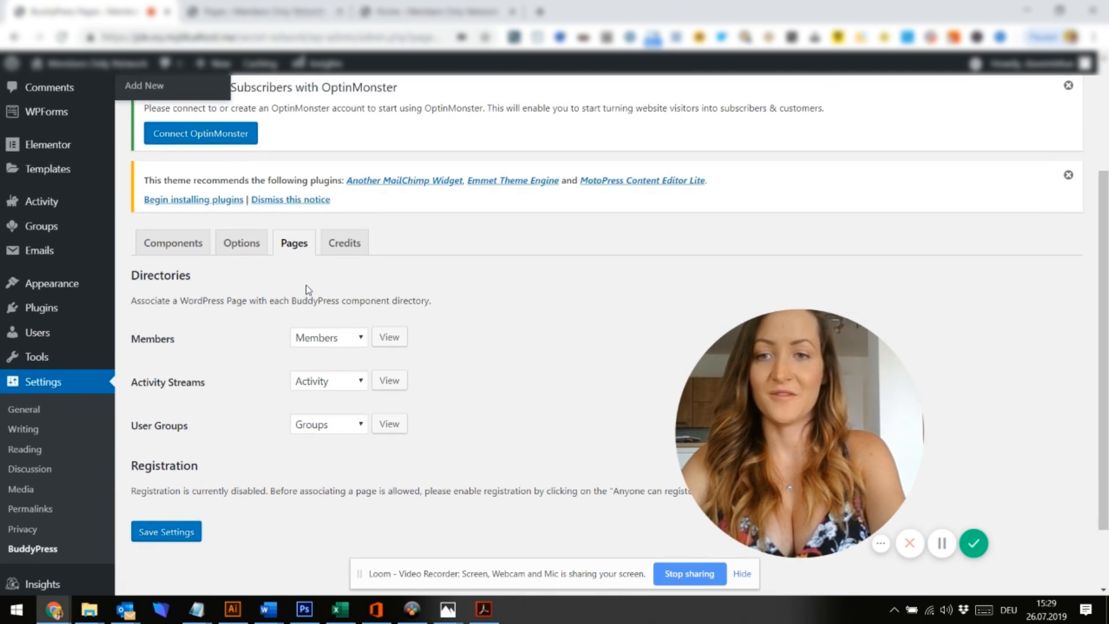
{"action": "scroll", "coordinate": [308, 290], "scroll_direction": "up", "scroll_amount": 2}
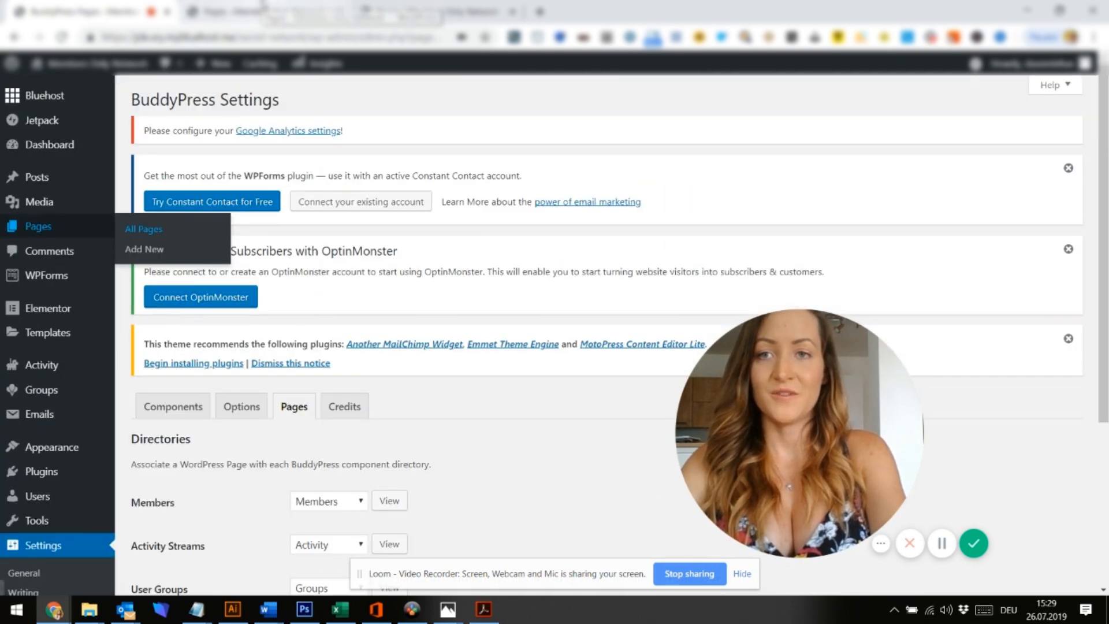
{"action": "left_click", "coordinate": [263, 7]}
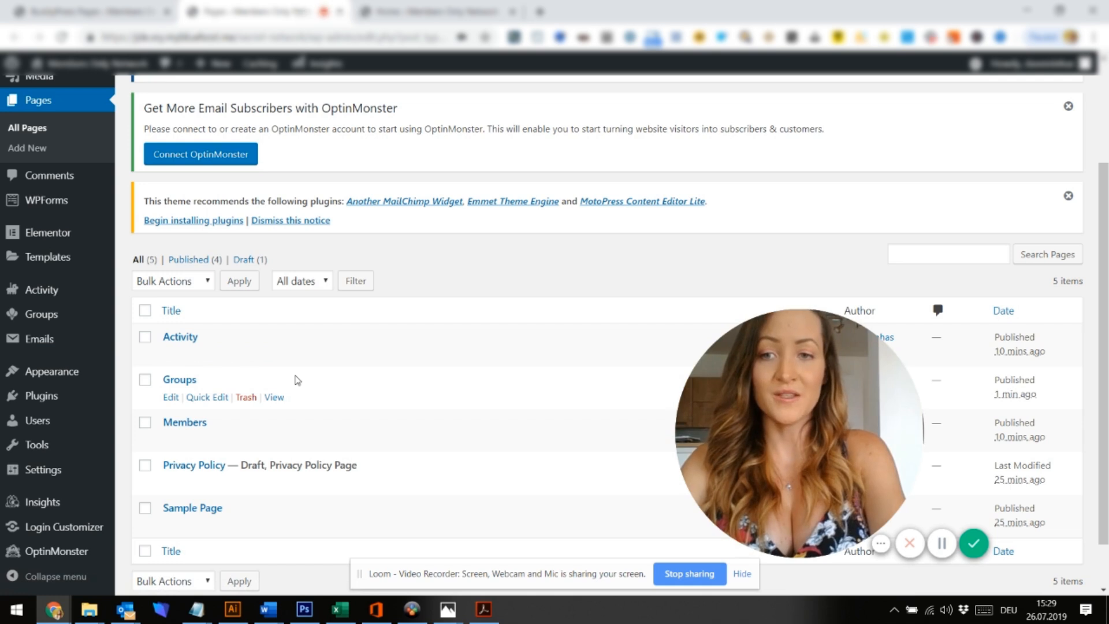
{"action": "scroll", "coordinate": [297, 379], "scroll_direction": "down", "scroll_amount": 1}
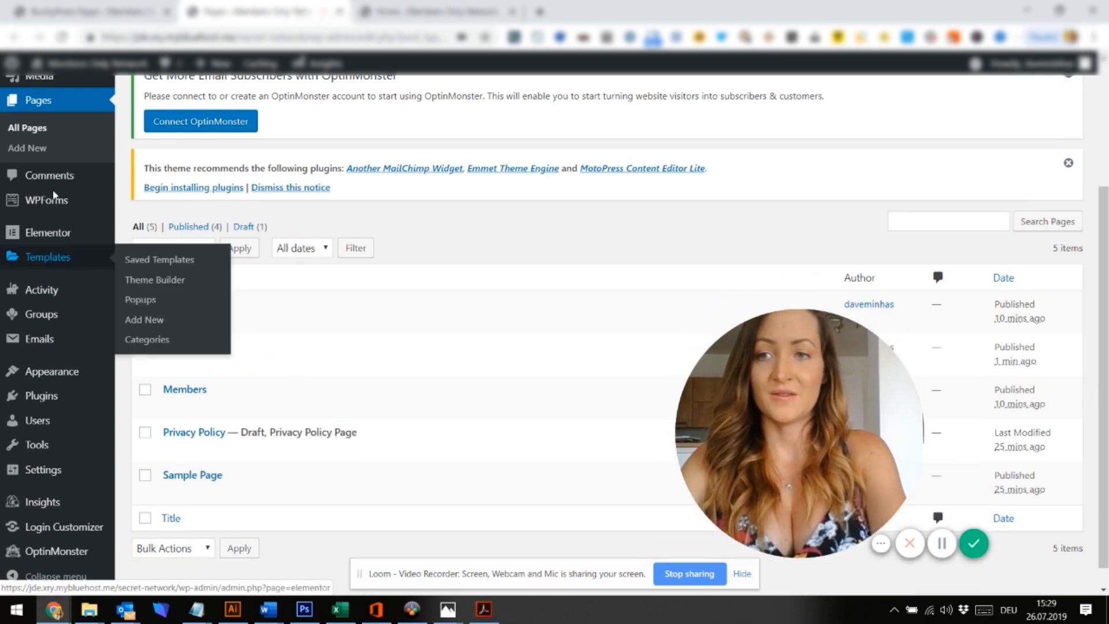
{"action": "left_click", "coordinate": [32, 152]}
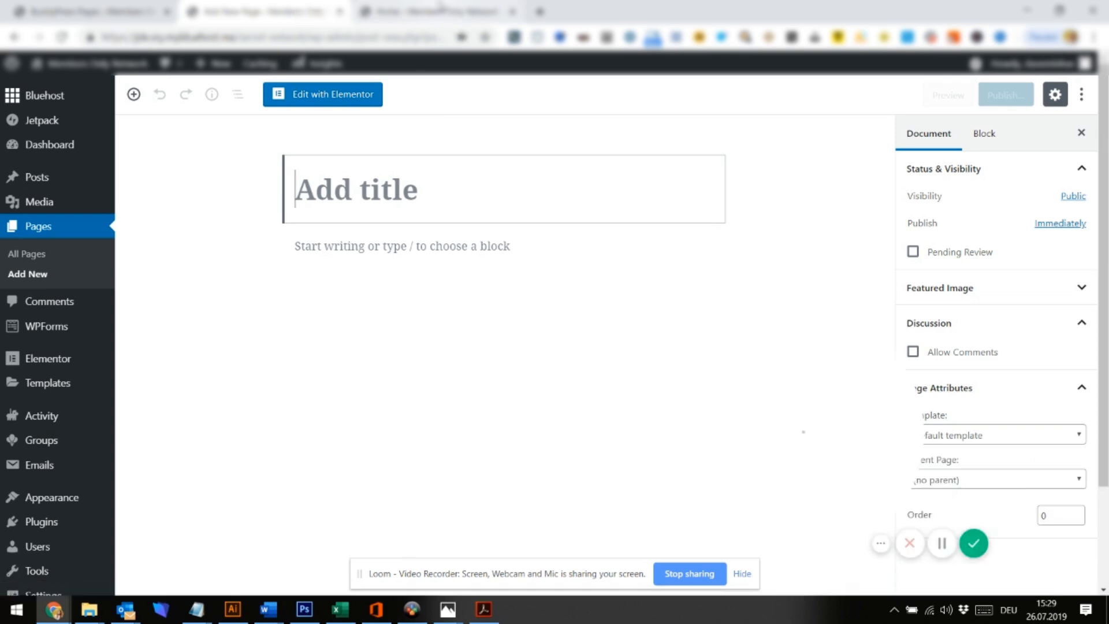
Look at the other dashboard tab, then return to the new page editor
{"action": "left_click", "coordinate": [440, 7]}
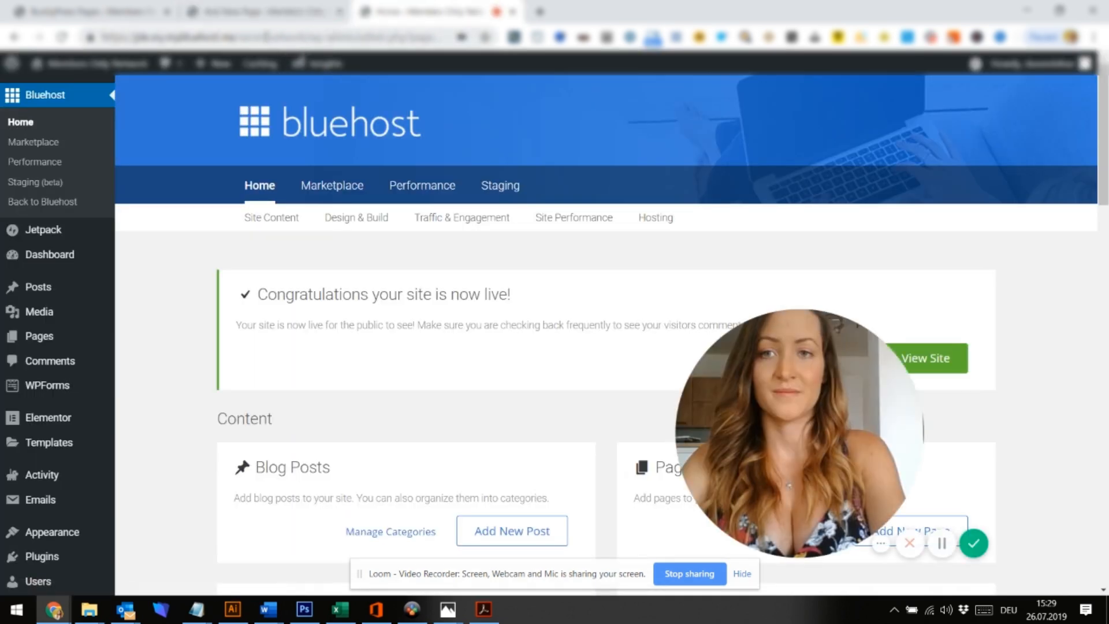
{"action": "mouse_move", "coordinate": [52, 65]}
{"action": "right_click", "coordinate": [50, 89]}
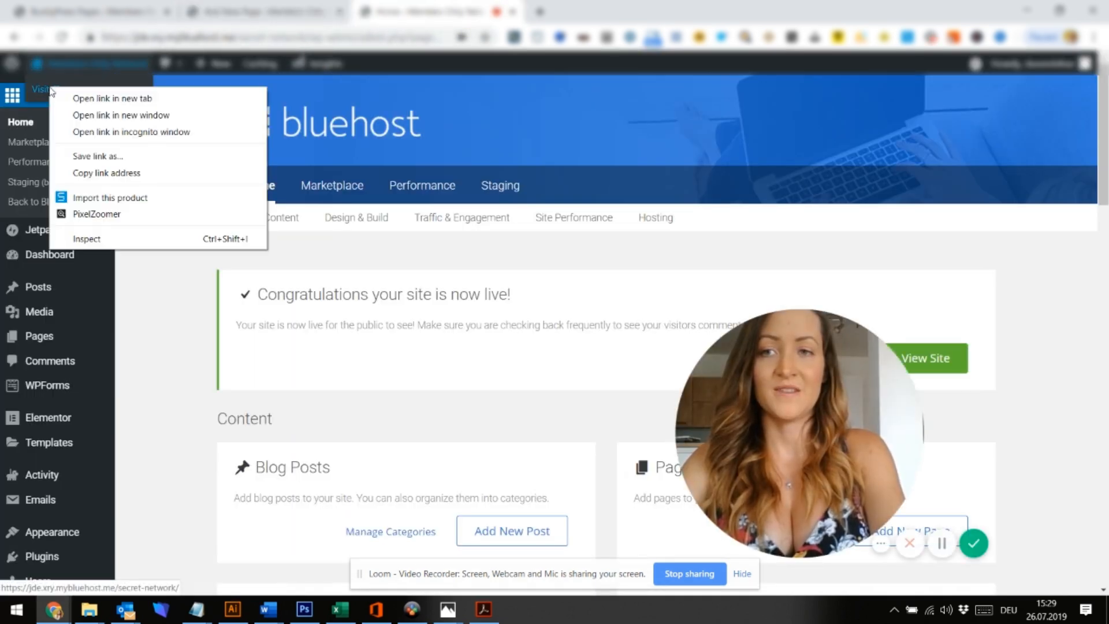
{"action": "left_click", "coordinate": [183, 346]}
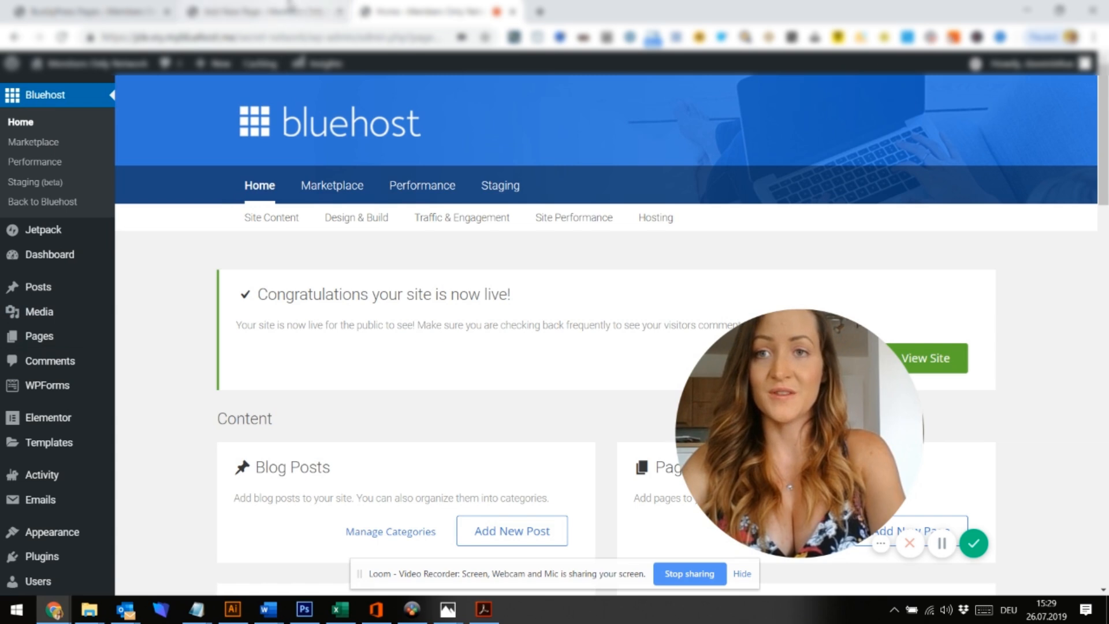
{"action": "left_click", "coordinate": [266, 12]}
Title the new page 'Home' and publish it
{"action": "type", "text": "Home"}
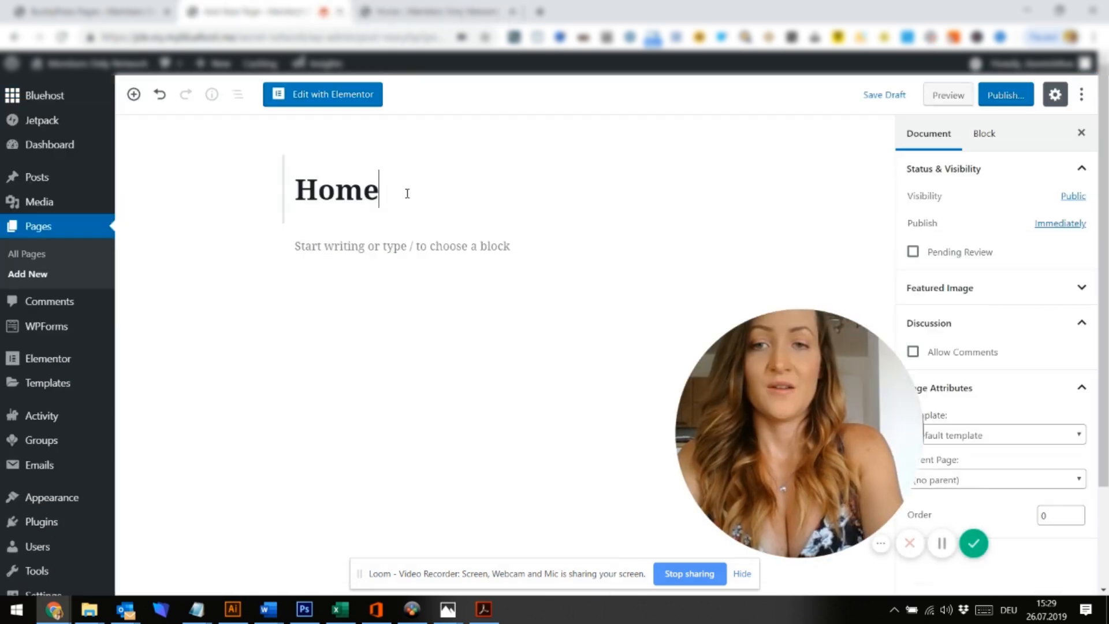
{"action": "left_click", "coordinate": [1017, 96]}
{"action": "left_click", "coordinate": [1017, 98]}
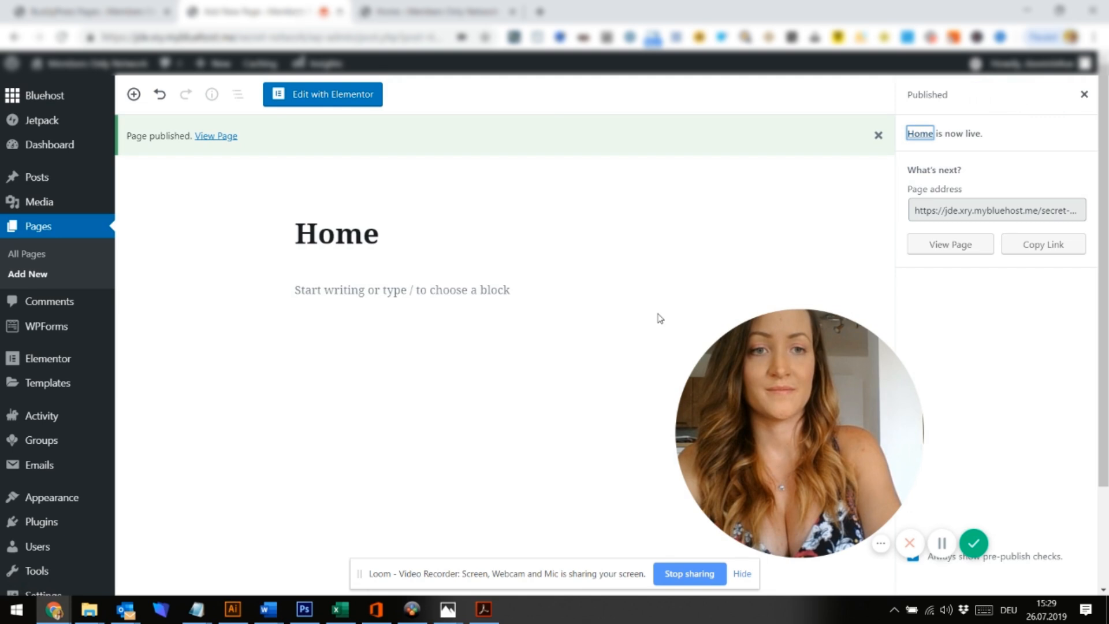
{"action": "scroll", "coordinate": [660, 318], "scroll_direction": "down", "scroll_amount": 2}
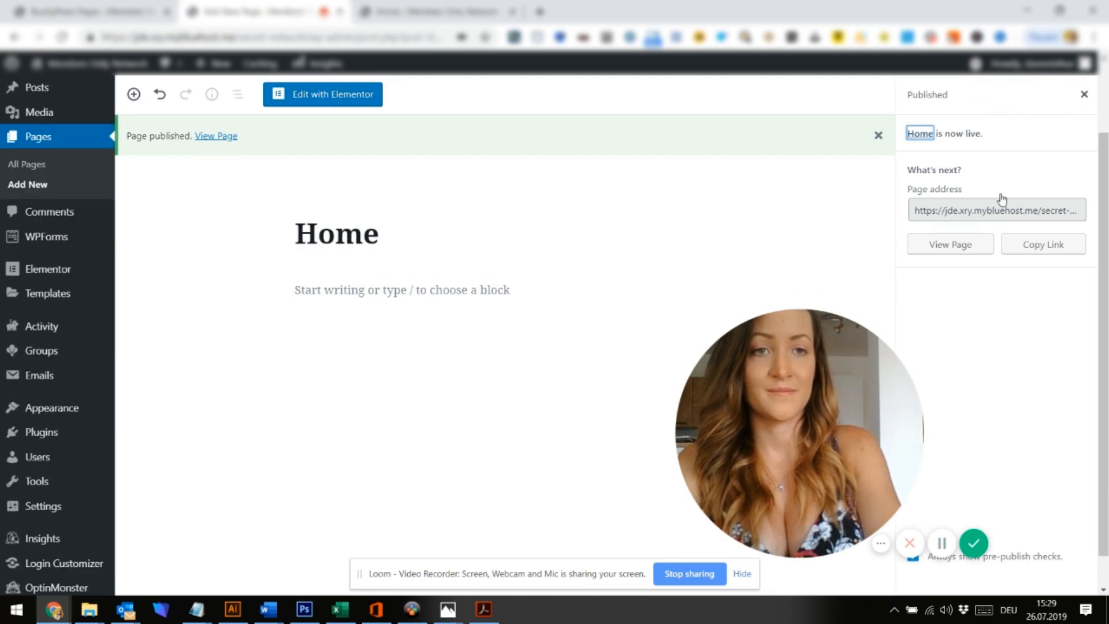
{"action": "left_click", "coordinate": [1084, 100]}
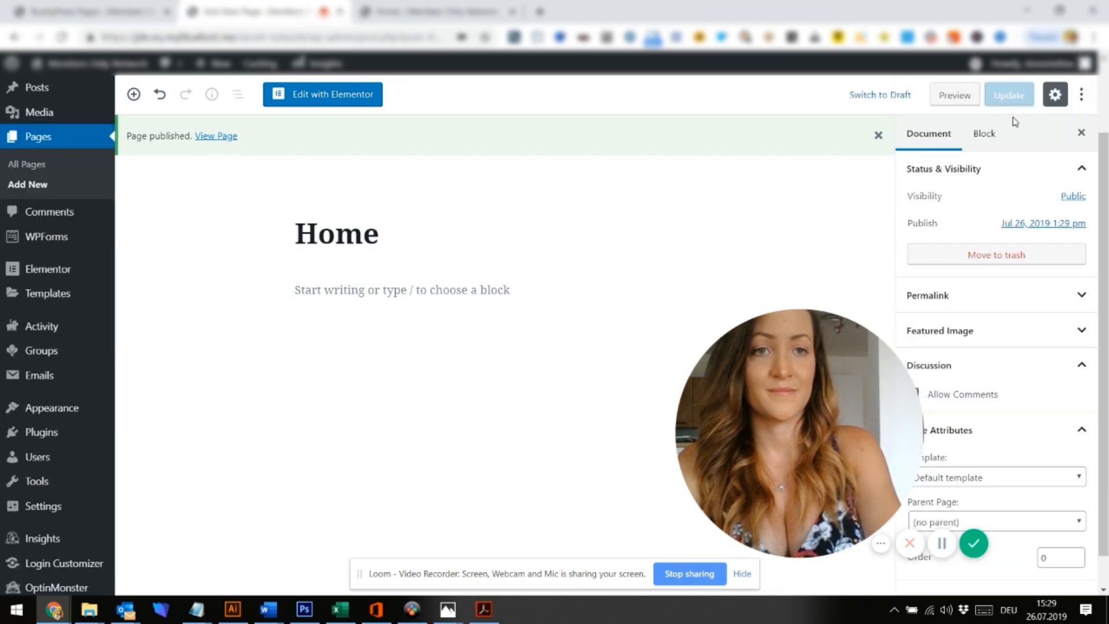
{"action": "scroll", "coordinate": [1004, 295], "scroll_direction": "down", "scroll_amount": 1}
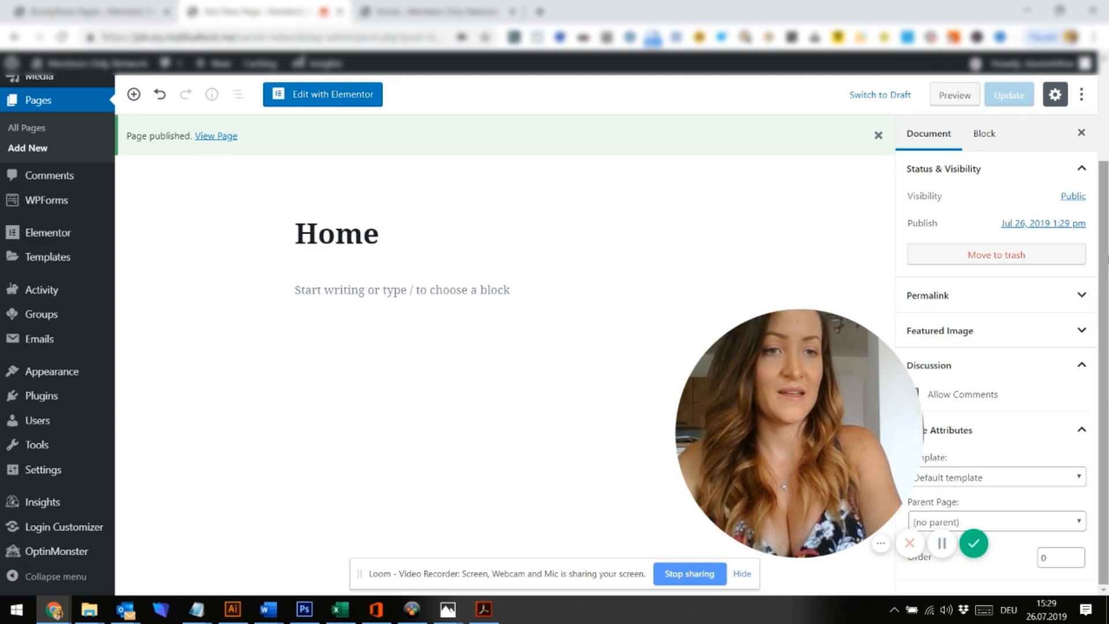
Set the Home page template to Elementor Full Width, update, and launch Elementor
{"action": "left_click", "coordinate": [1014, 476]}
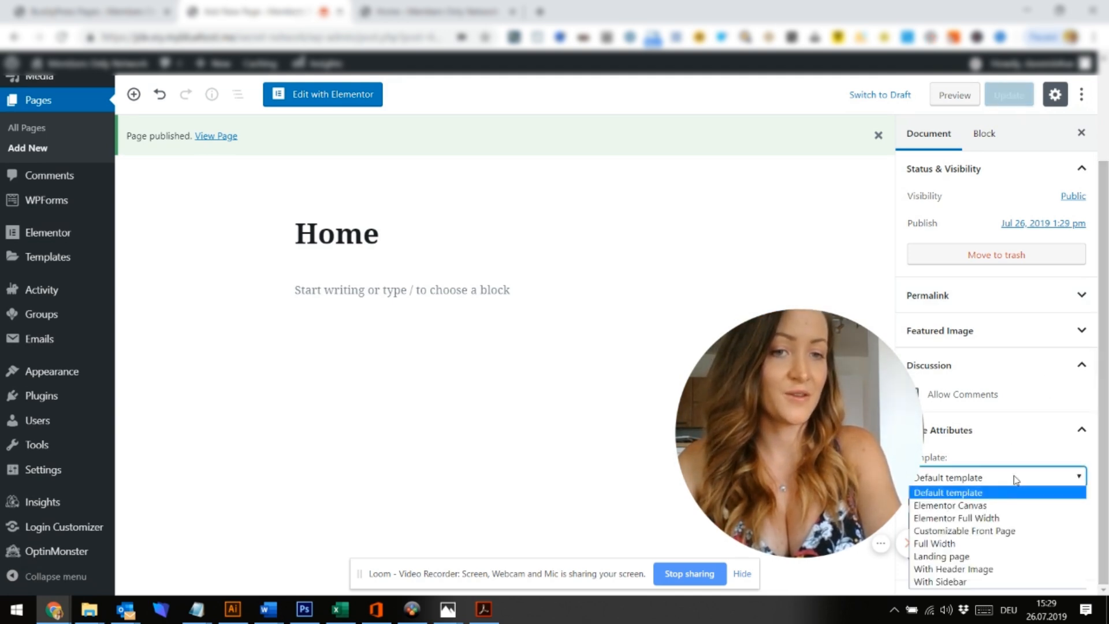
{"action": "left_click", "coordinate": [1002, 518]}
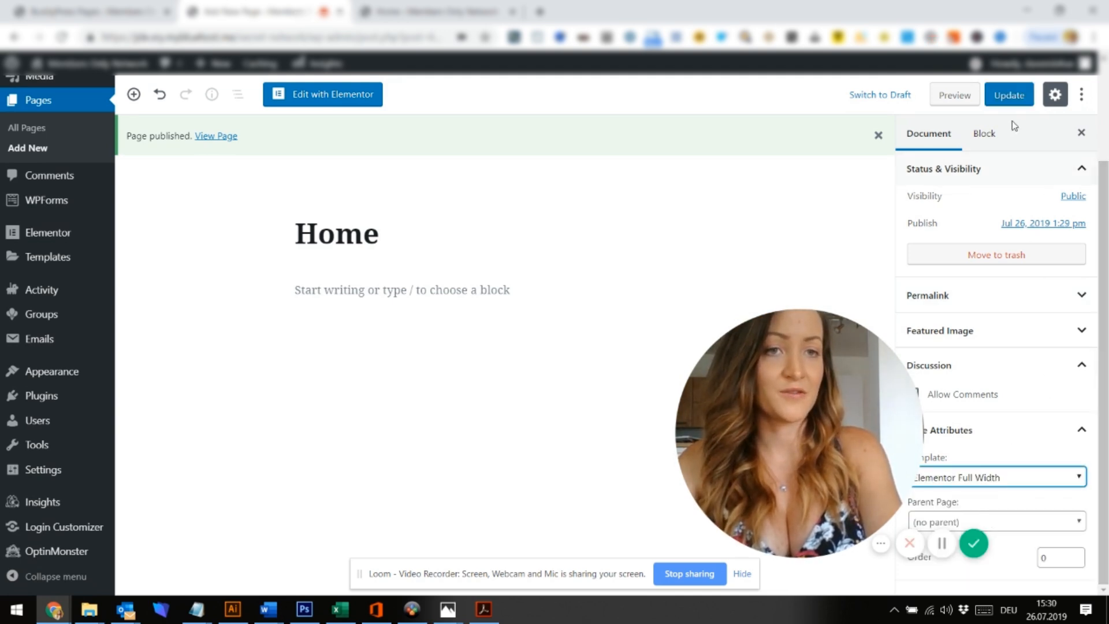
{"action": "left_click", "coordinate": [1020, 94]}
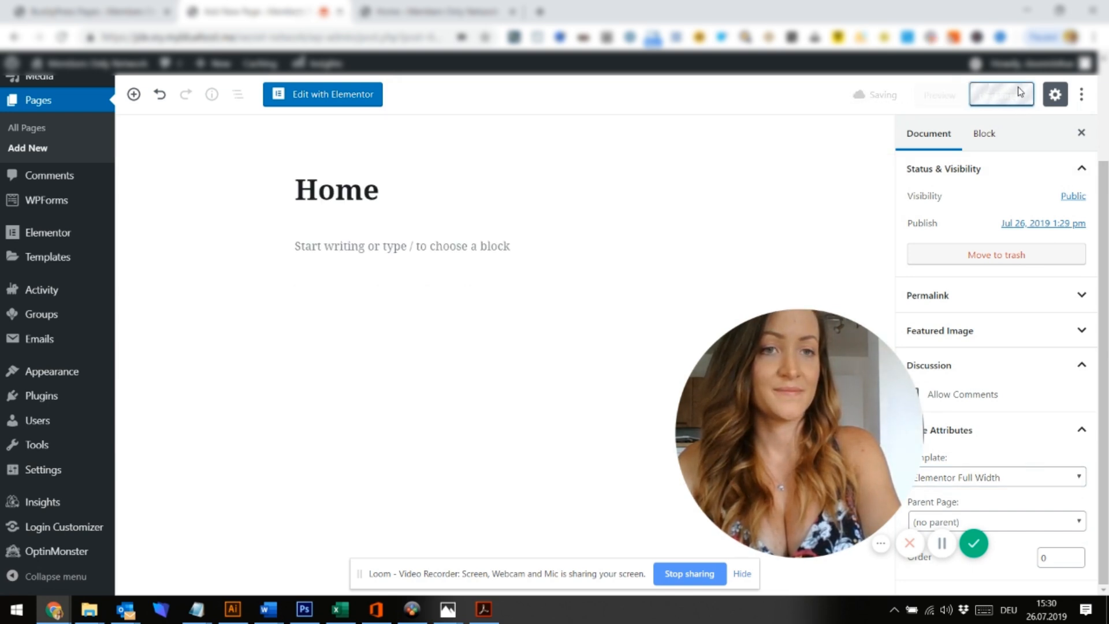
{"action": "left_click", "coordinate": [325, 93]}
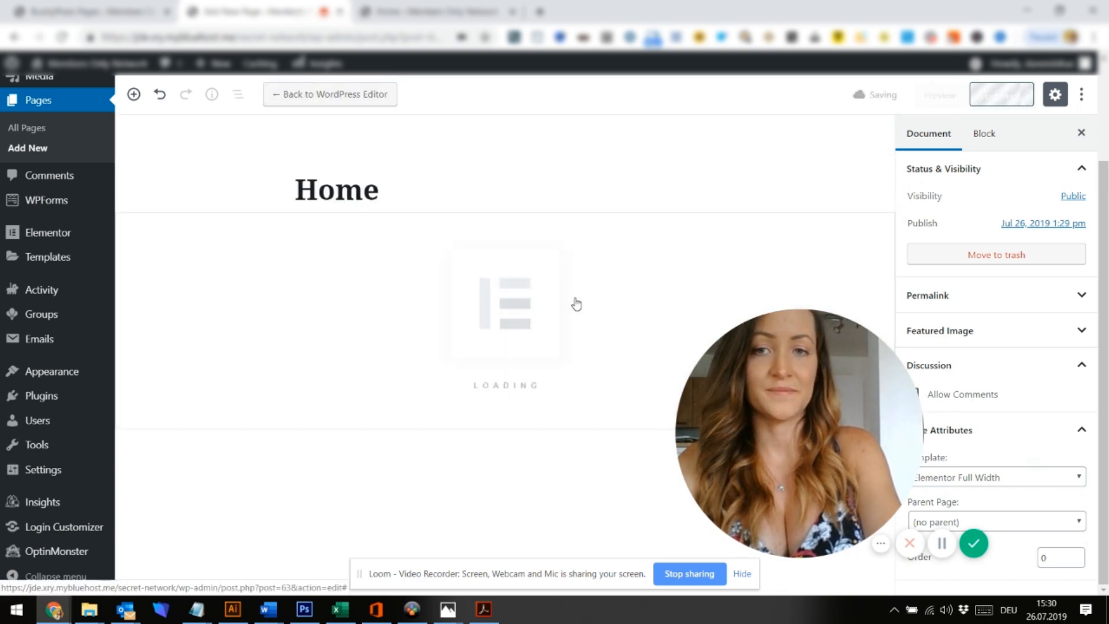
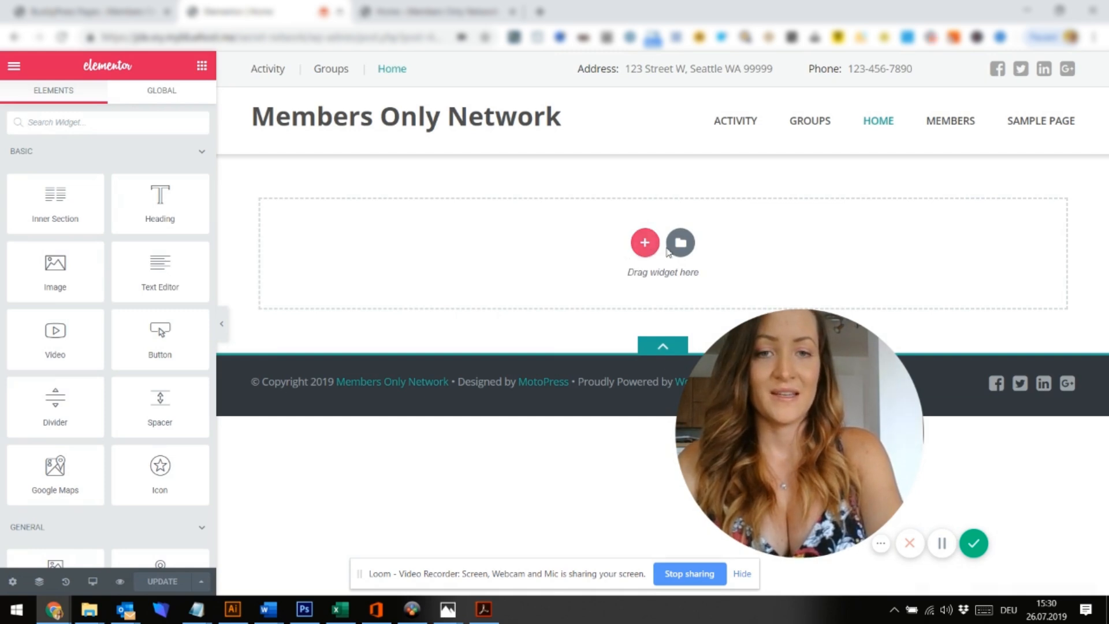
Preview the 'How to Make a Website' library page template and insert it into the empty page
{"action": "left_click", "coordinate": [679, 246]}
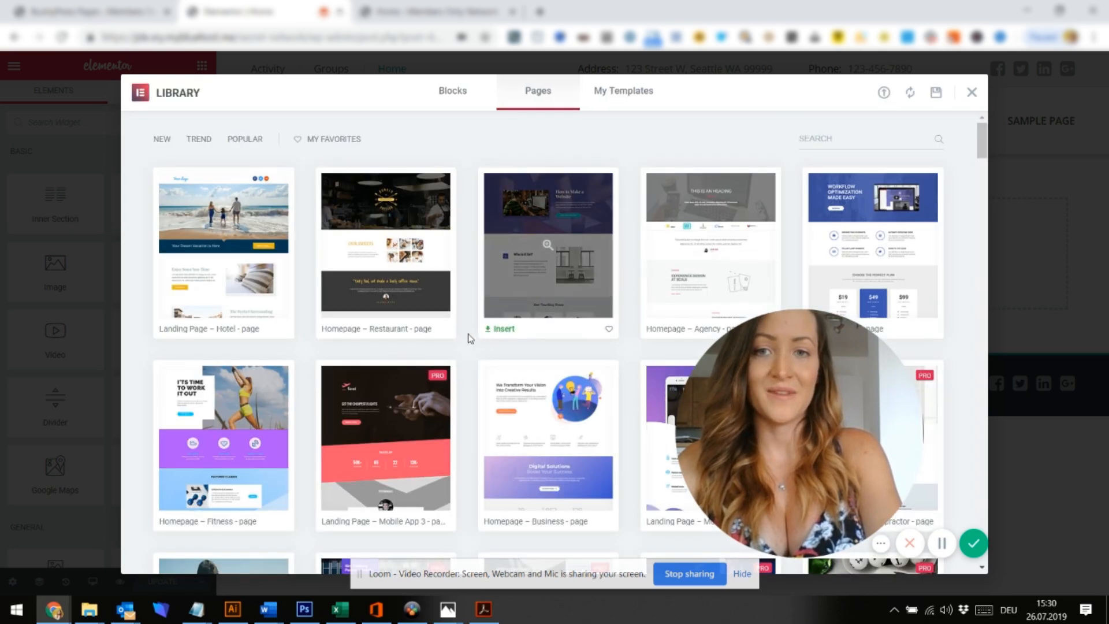
{"action": "left_click", "coordinate": [555, 253]}
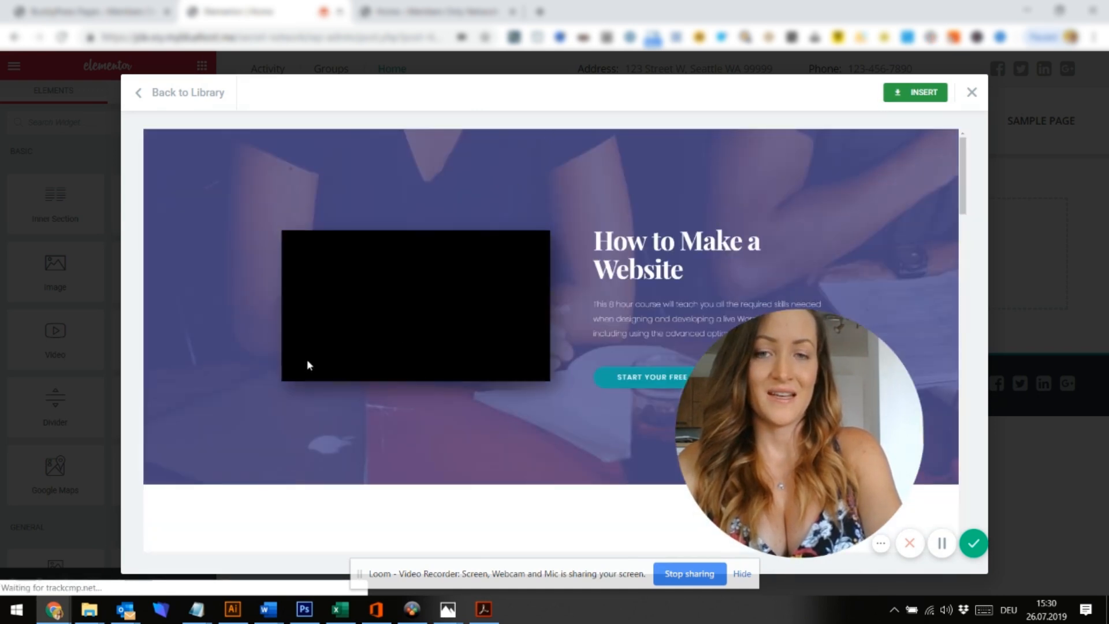
{"action": "left_click", "coordinate": [154, 99]}
{"action": "scroll", "coordinate": [394, 282], "scroll_direction": "down", "scroll_amount": 3}
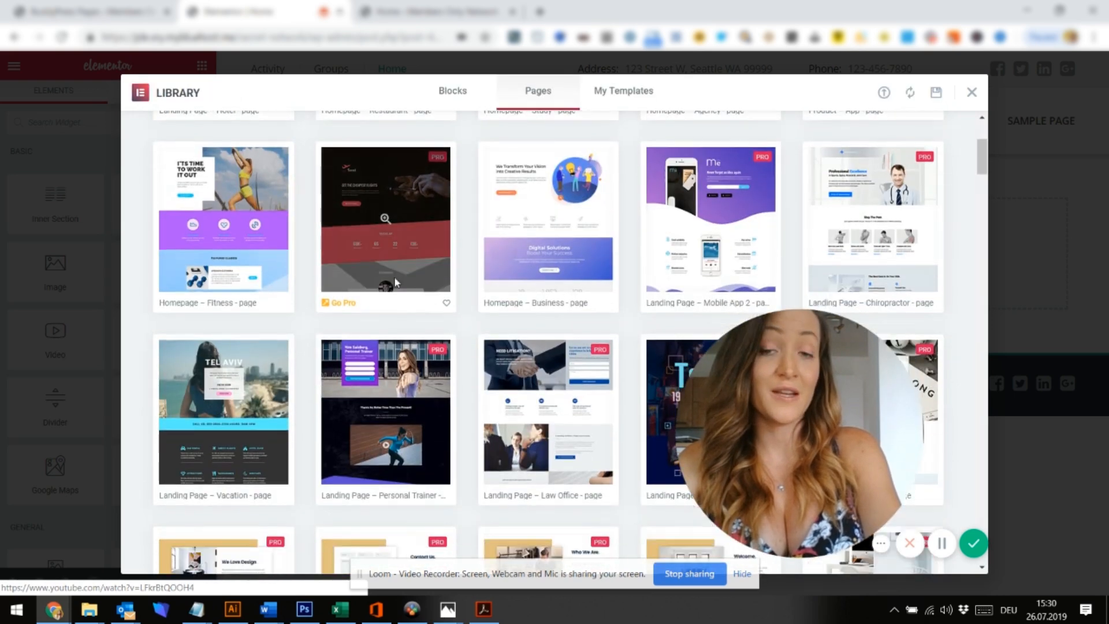
{"action": "scroll", "coordinate": [396, 281], "scroll_direction": "down", "scroll_amount": 15}
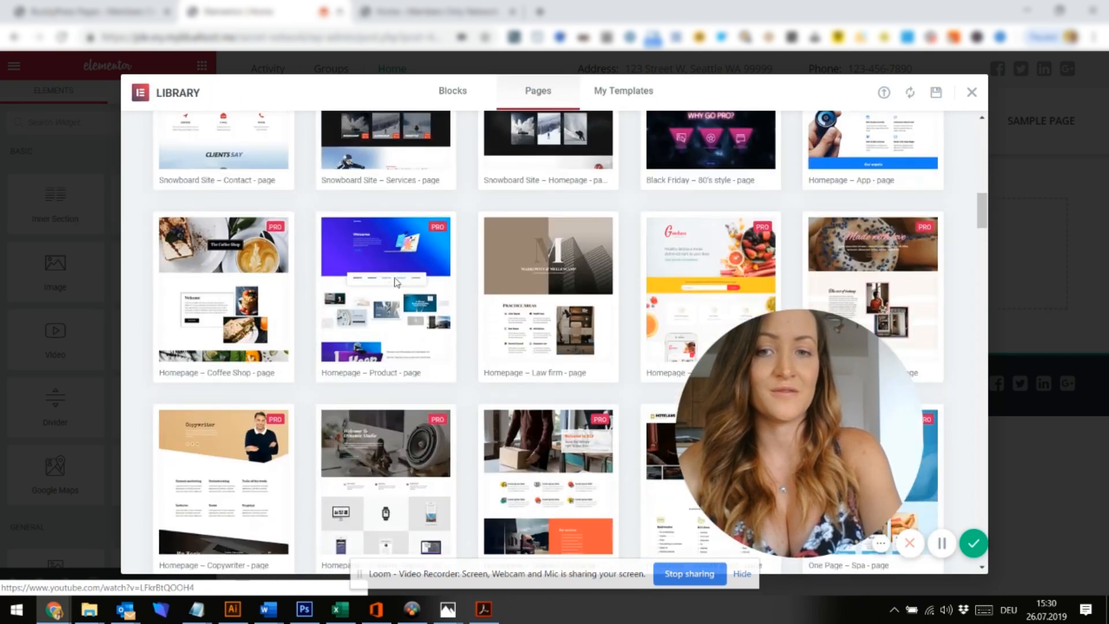
{"action": "scroll", "coordinate": [396, 282], "scroll_direction": "down", "scroll_amount": 10}
{"action": "scroll", "coordinate": [395, 283], "scroll_direction": "up", "scroll_amount": 20}
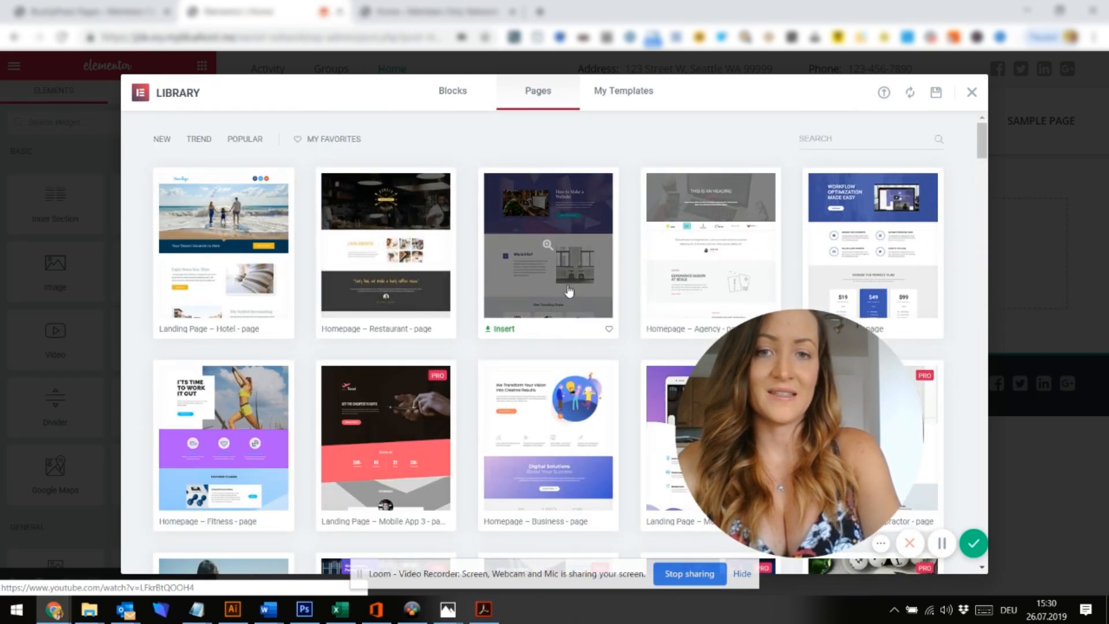
{"action": "left_click", "coordinate": [564, 281]}
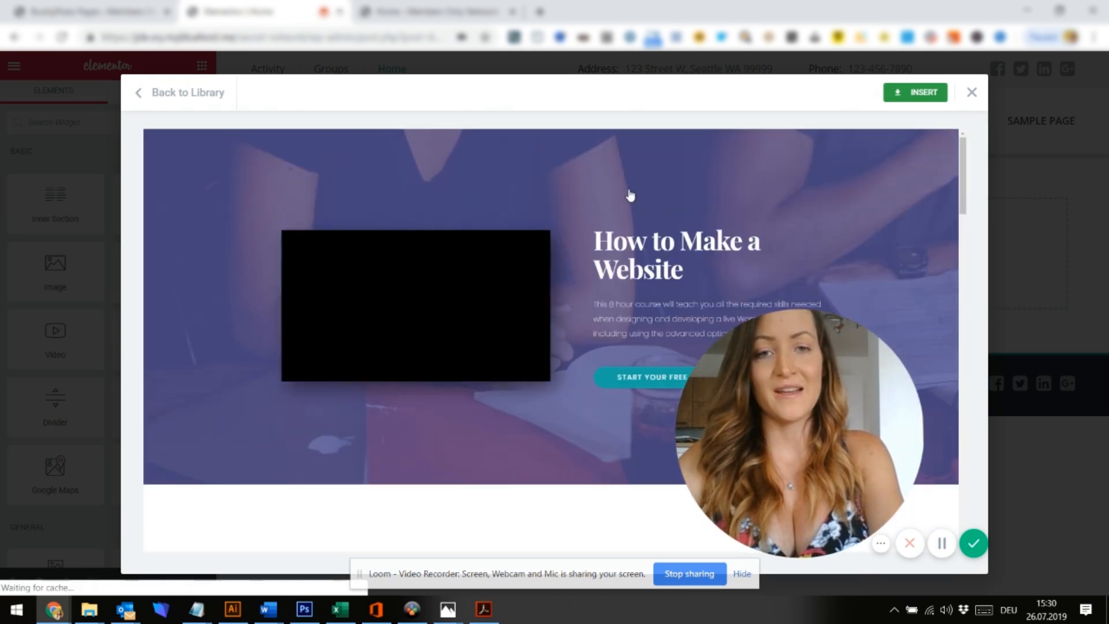
{"action": "left_click", "coordinate": [924, 100]}
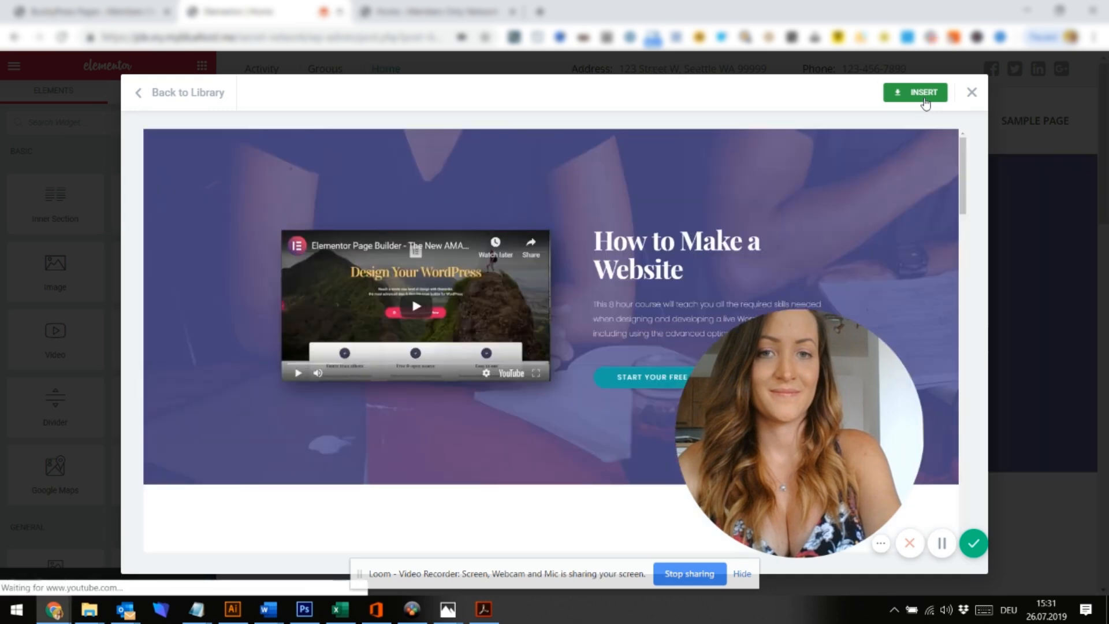
{"action": "left_click", "coordinate": [919, 93]}
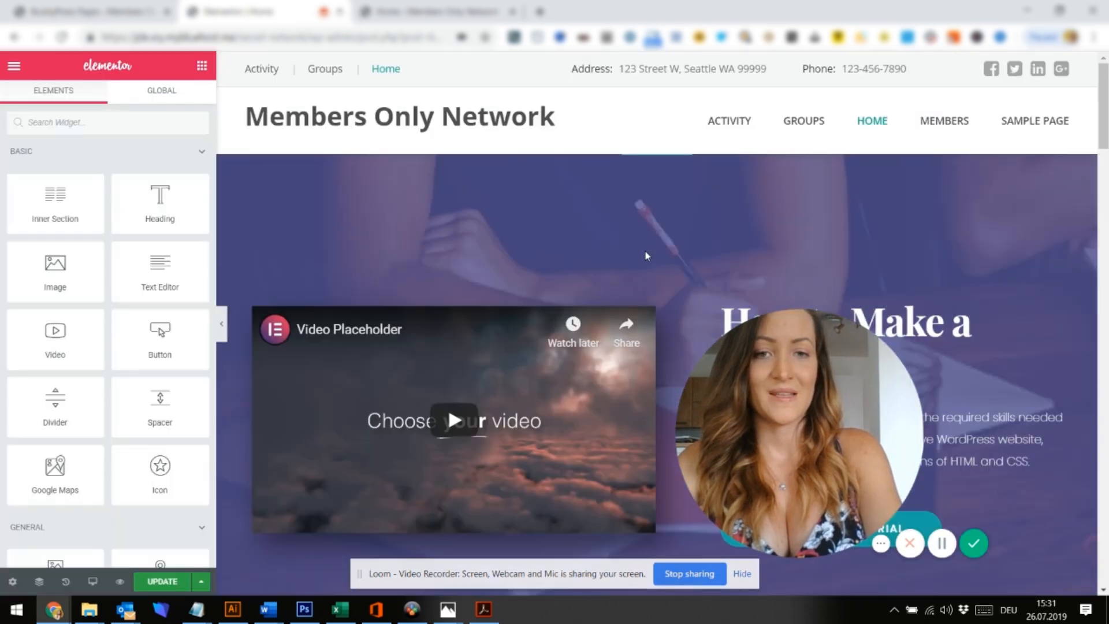
Replace the hero heading text with 'Welcome to our Network'
{"action": "scroll", "coordinate": [469, 433], "scroll_direction": "down", "scroll_amount": 1}
{"action": "scroll", "coordinate": [471, 438], "scroll_direction": "down", "scroll_amount": 2}
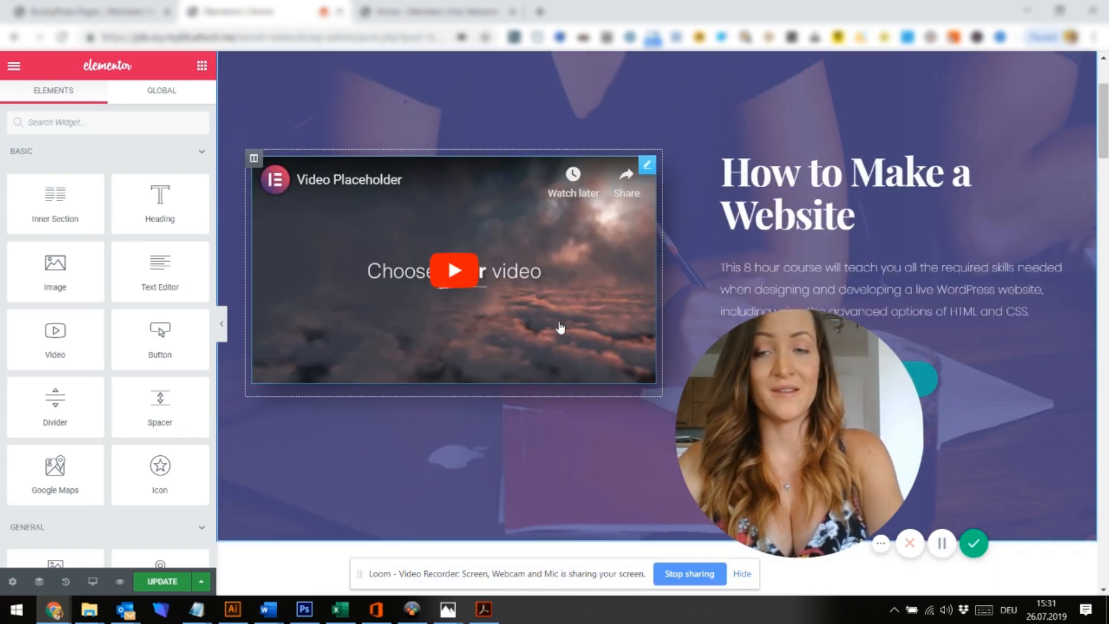
{"action": "scroll", "coordinate": [560, 328], "scroll_direction": "up", "scroll_amount": 3}
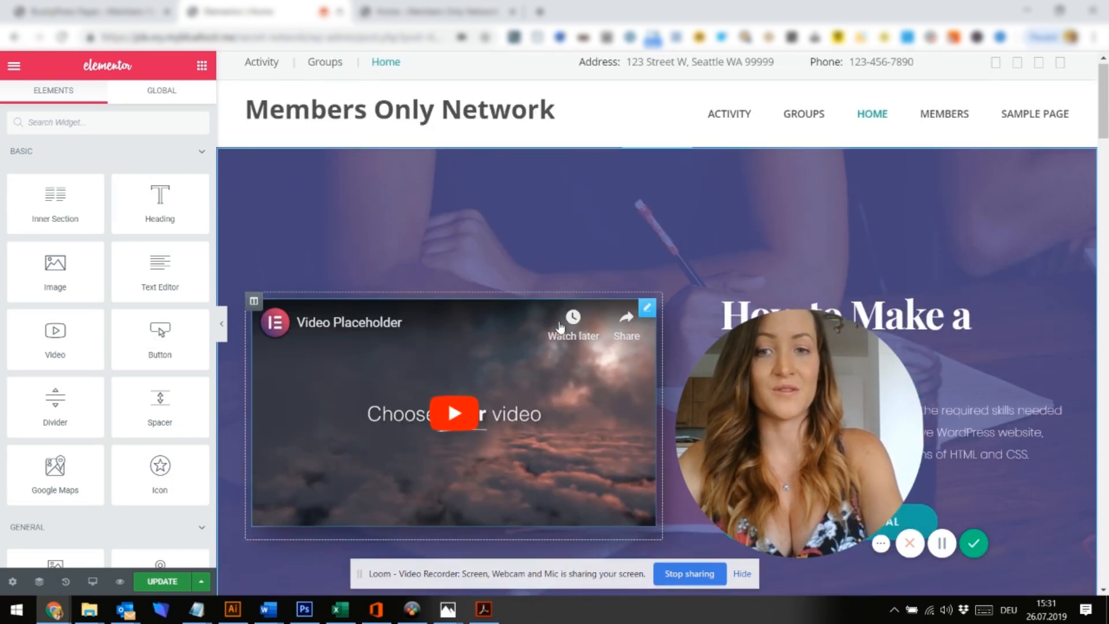
{"action": "scroll", "coordinate": [561, 328], "scroll_direction": "down", "scroll_amount": 2}
{"action": "scroll", "coordinate": [560, 328], "scroll_direction": "down", "scroll_amount": 1}
{"action": "left_click", "coordinate": [817, 209]}
{"action": "triple_click", "coordinate": [817, 210]}
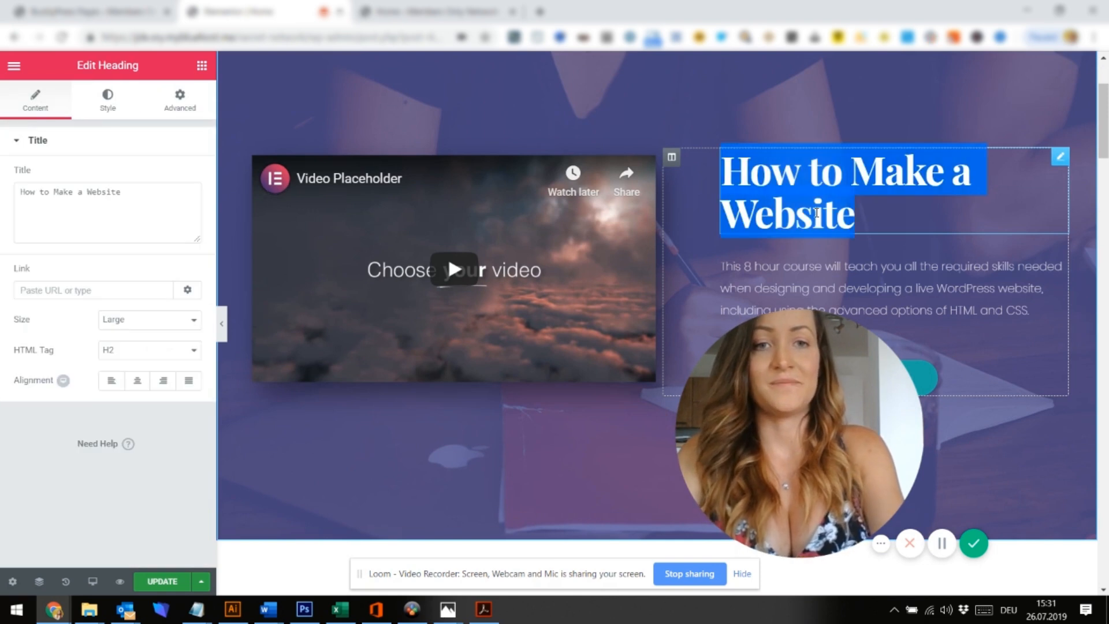
{"action": "type", "text": "Welcome"}
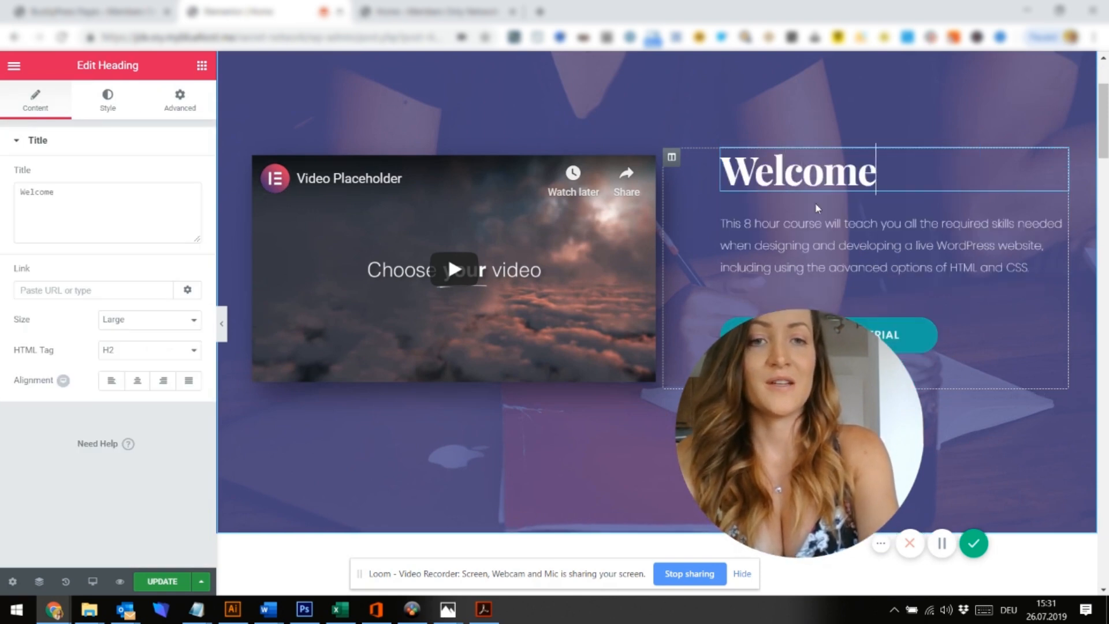
{"action": "type", "text": " to our Network!"}
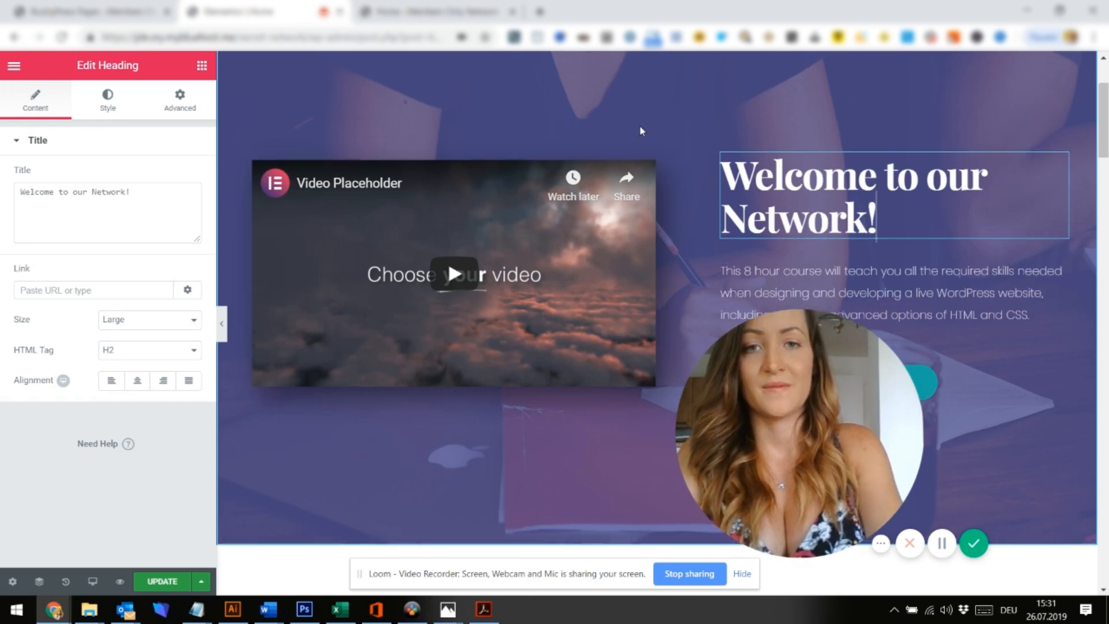
{"action": "scroll", "coordinate": [634, 129], "scroll_direction": "up", "scroll_amount": 2}
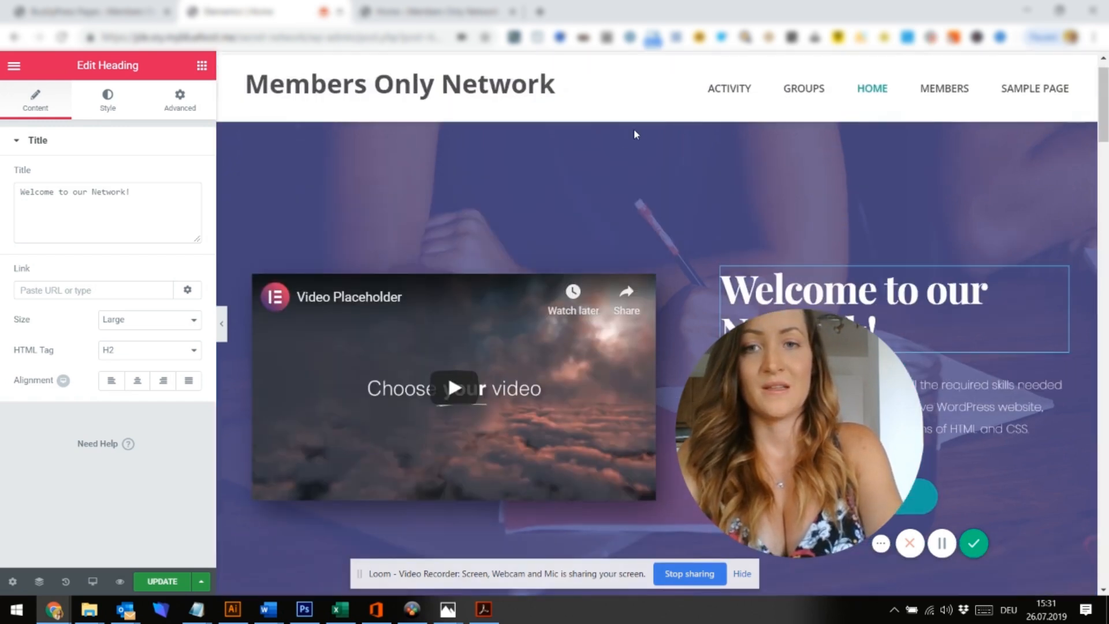
{"action": "left_click", "coordinate": [106, 113]}
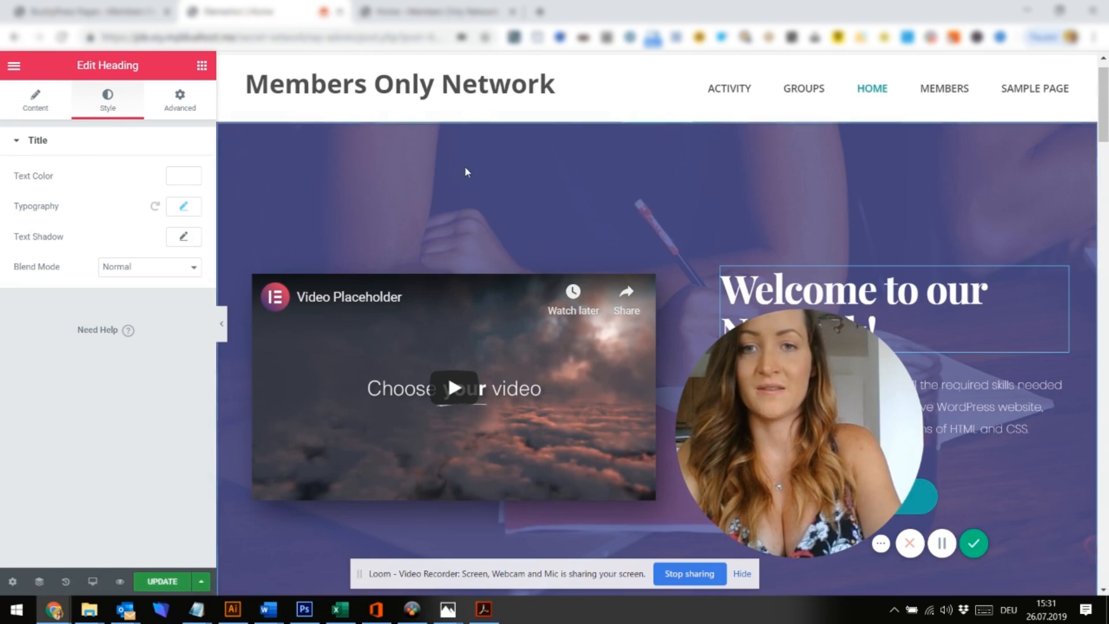
{"action": "scroll", "coordinate": [606, 179], "scroll_direction": "up", "scroll_amount": 1}
{"action": "scroll", "coordinate": [607, 179], "scroll_direction": "down", "scroll_amount": 4}
{"action": "scroll", "coordinate": [607, 179], "scroll_direction": "up", "scroll_amount": 4}
Set the hero section's background overlay to black at about 0.82 opacity and save the page
{"action": "right_click", "coordinate": [606, 180]}
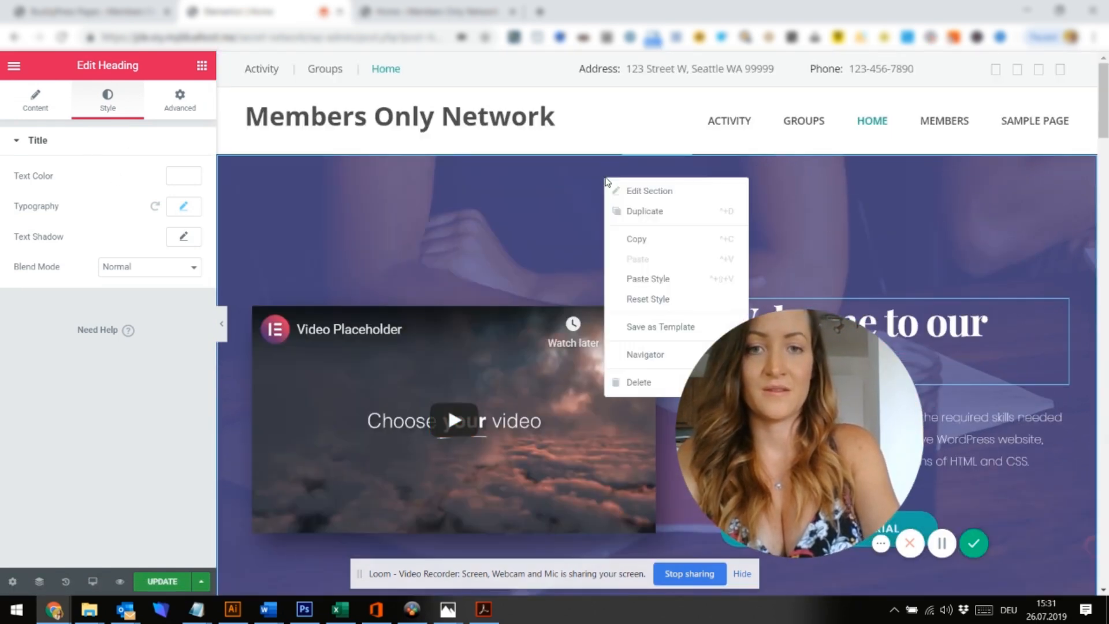
{"action": "left_click", "coordinate": [643, 202]}
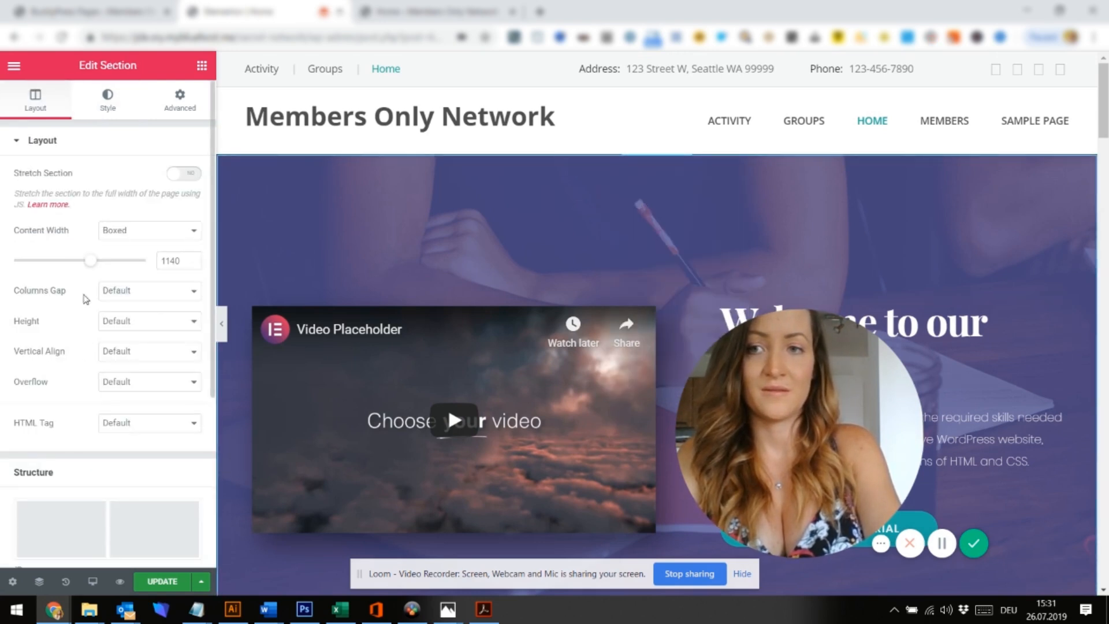
{"action": "left_click", "coordinate": [104, 101]}
{"action": "scroll", "coordinate": [103, 306], "scroll_direction": "down", "scroll_amount": 3}
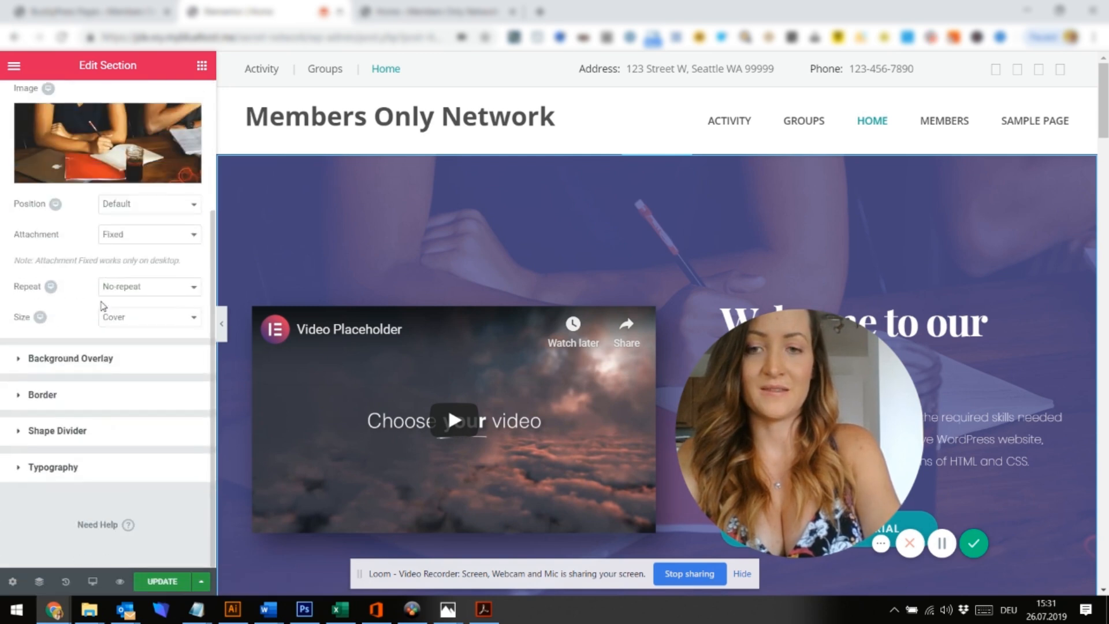
{"action": "left_click", "coordinate": [22, 363]}
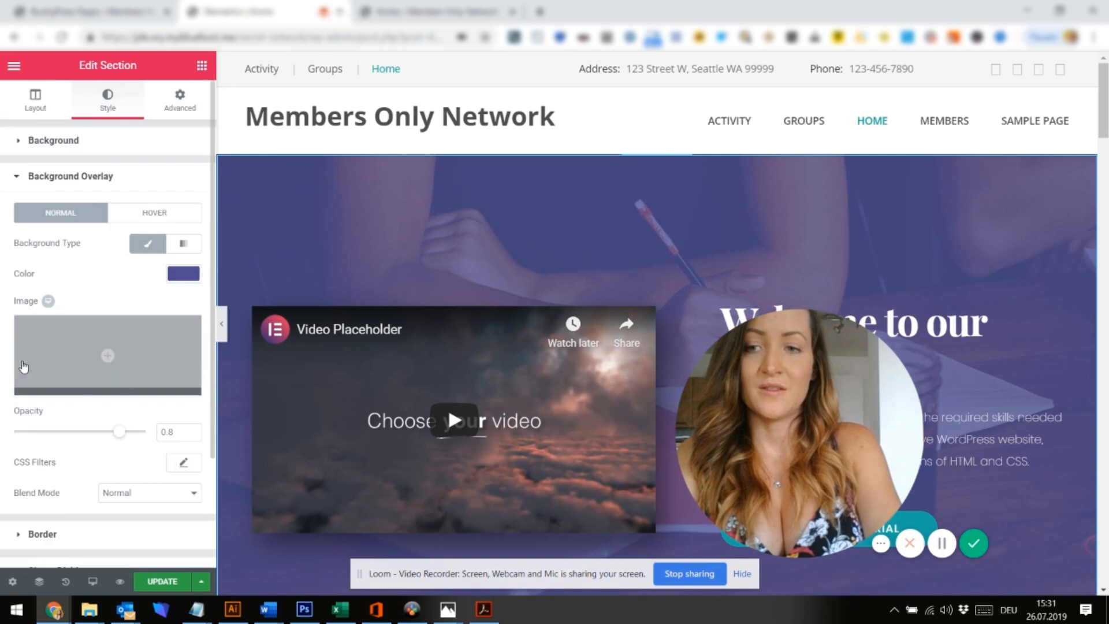
{"action": "left_click", "coordinate": [183, 274]}
{"action": "left_click", "coordinate": [132, 446]}
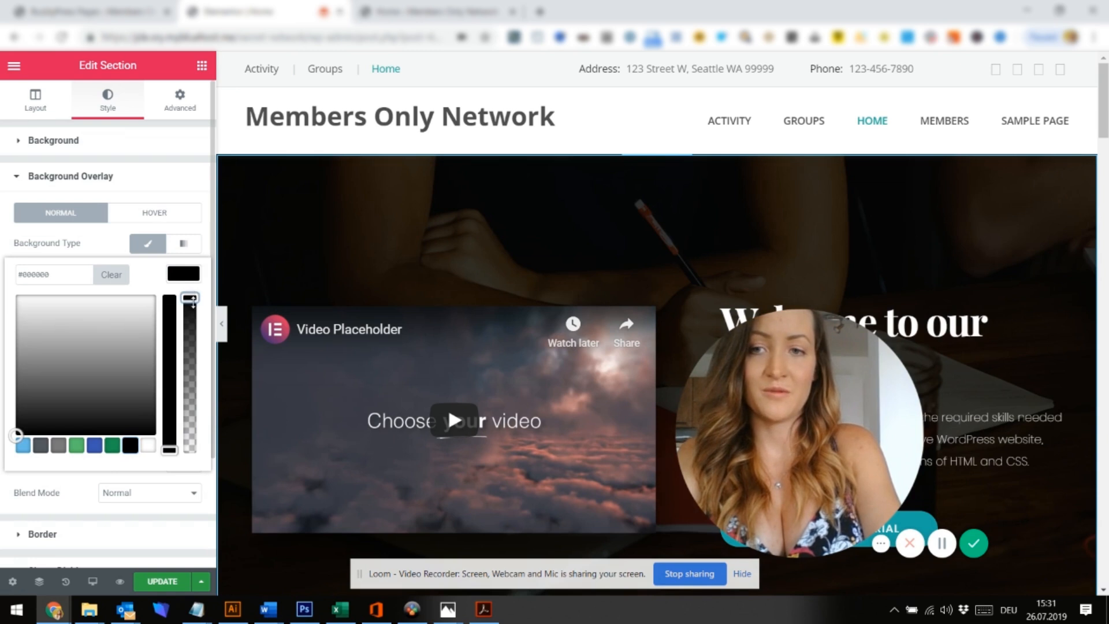
{"action": "left_click_drag", "start_coordinate": [191, 306], "coordinate": [191, 312]}
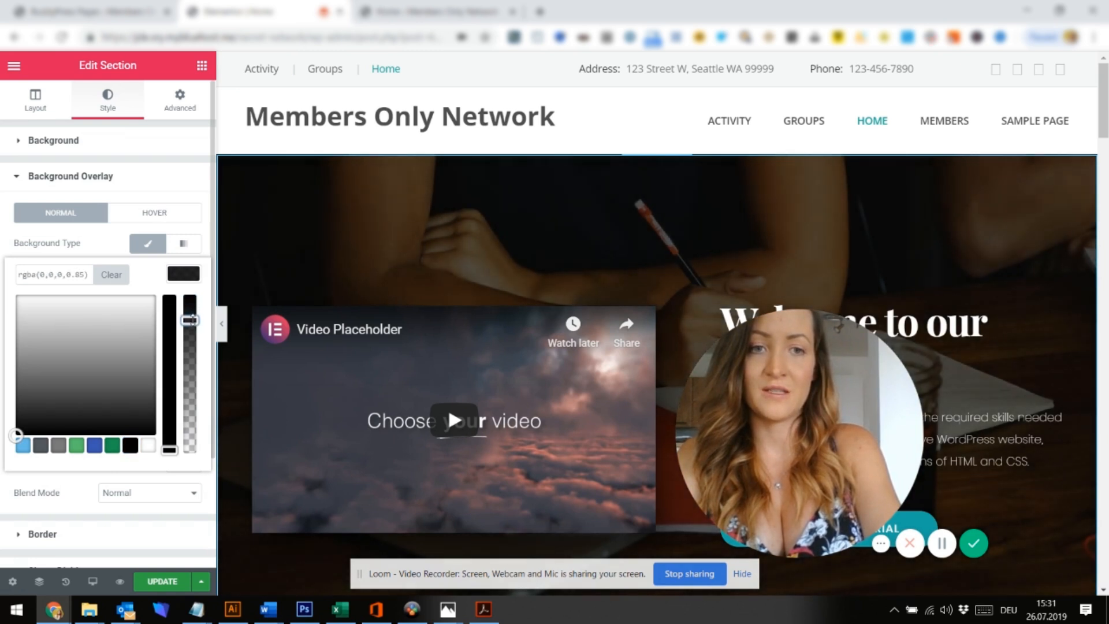
{"action": "left_click", "coordinate": [172, 582]}
Delete the 'Who is it for?' section below the hero
{"action": "scroll", "coordinate": [322, 442], "scroll_direction": "down", "scroll_amount": 7}
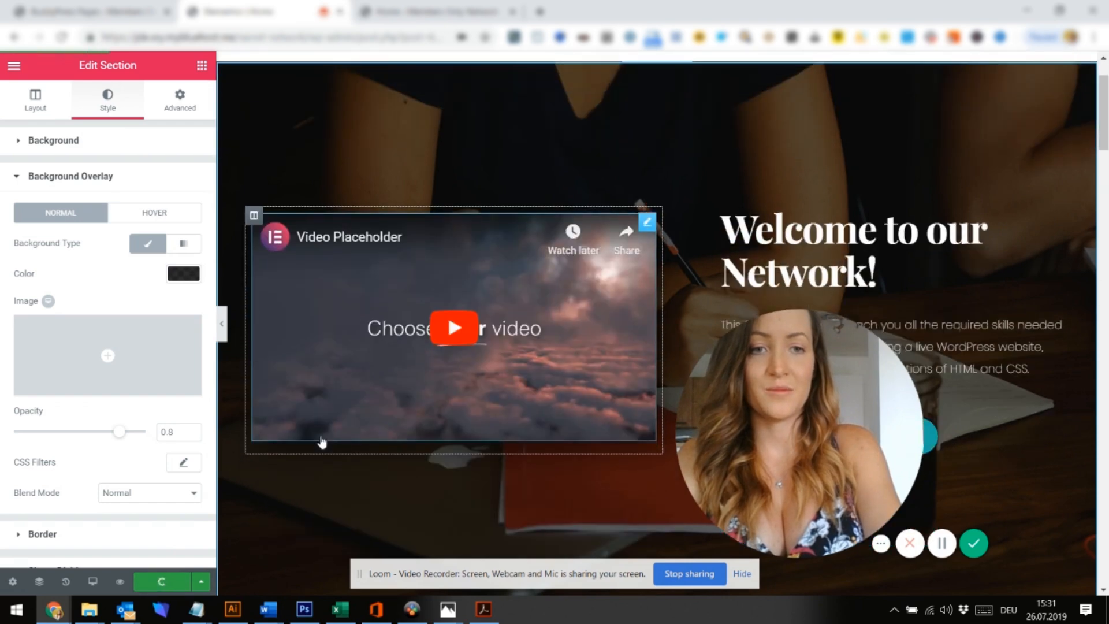
{"action": "scroll", "coordinate": [322, 442], "scroll_direction": "down", "scroll_amount": 3}
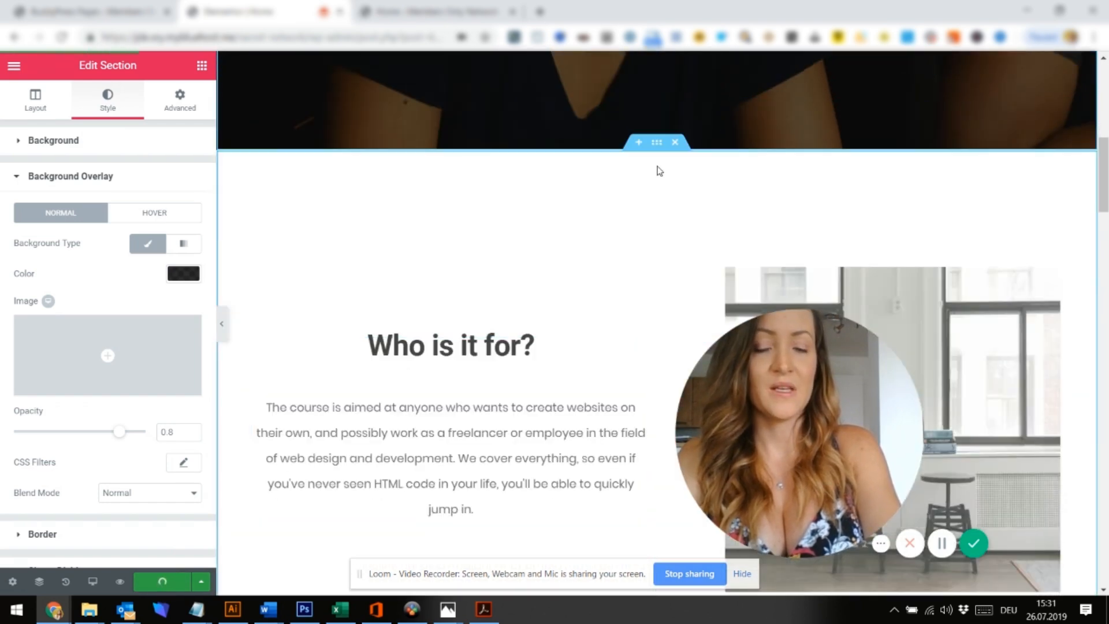
{"action": "scroll", "coordinate": [508, 404], "scroll_direction": "down", "scroll_amount": 1}
{"action": "scroll", "coordinate": [509, 403], "scroll_direction": "down", "scroll_amount": 20}
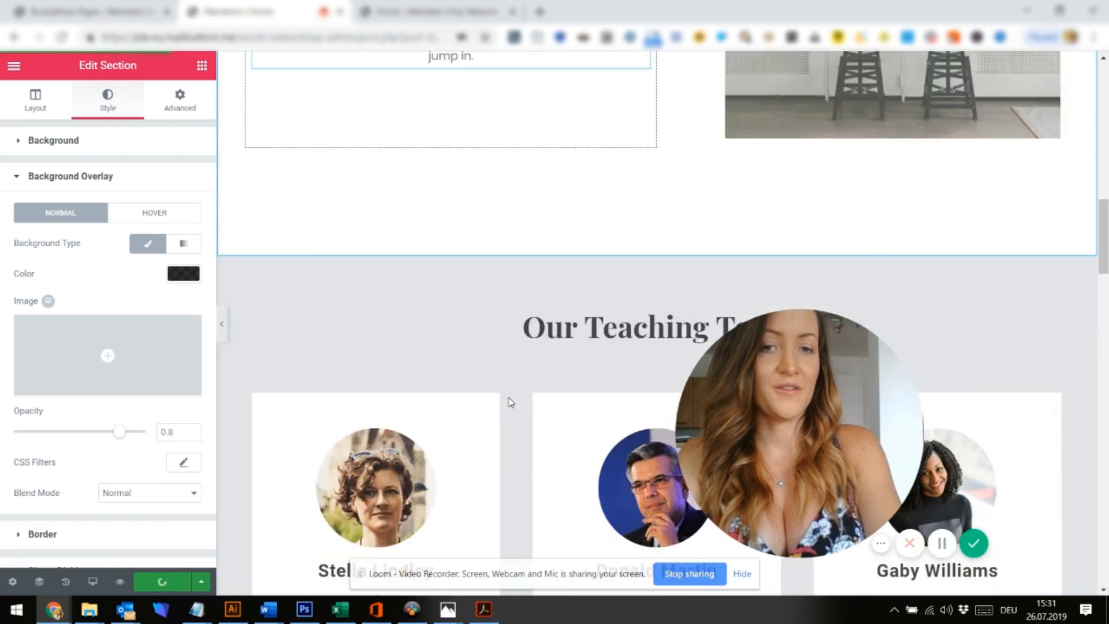
{"action": "scroll", "coordinate": [509, 403], "scroll_direction": "down", "scroll_amount": 12}
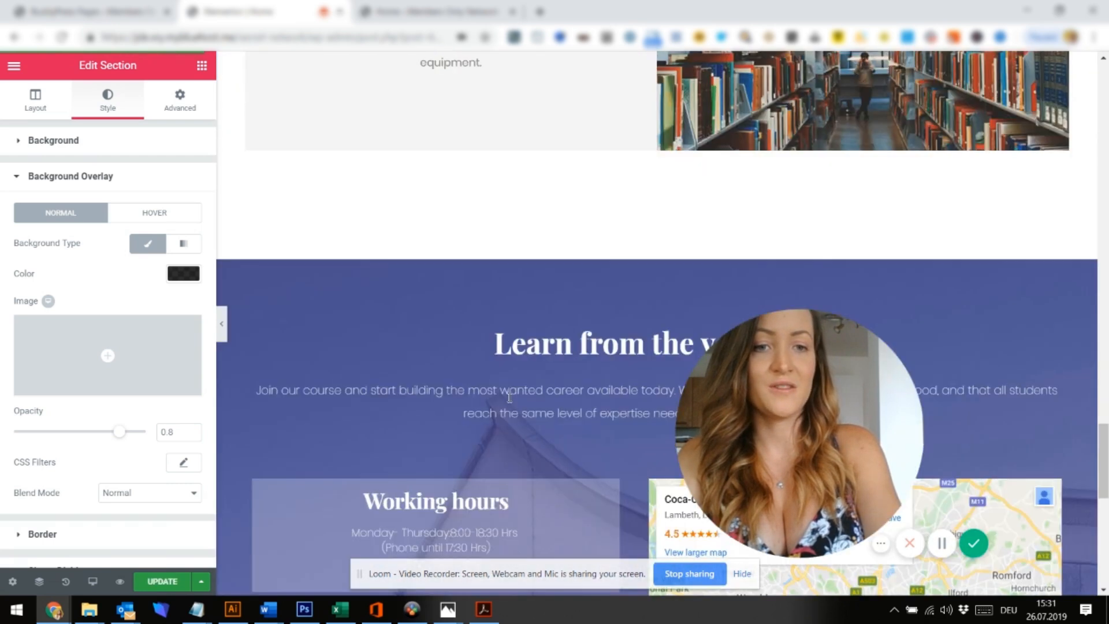
{"action": "scroll", "coordinate": [509, 397], "scroll_direction": "up", "scroll_amount": 20}
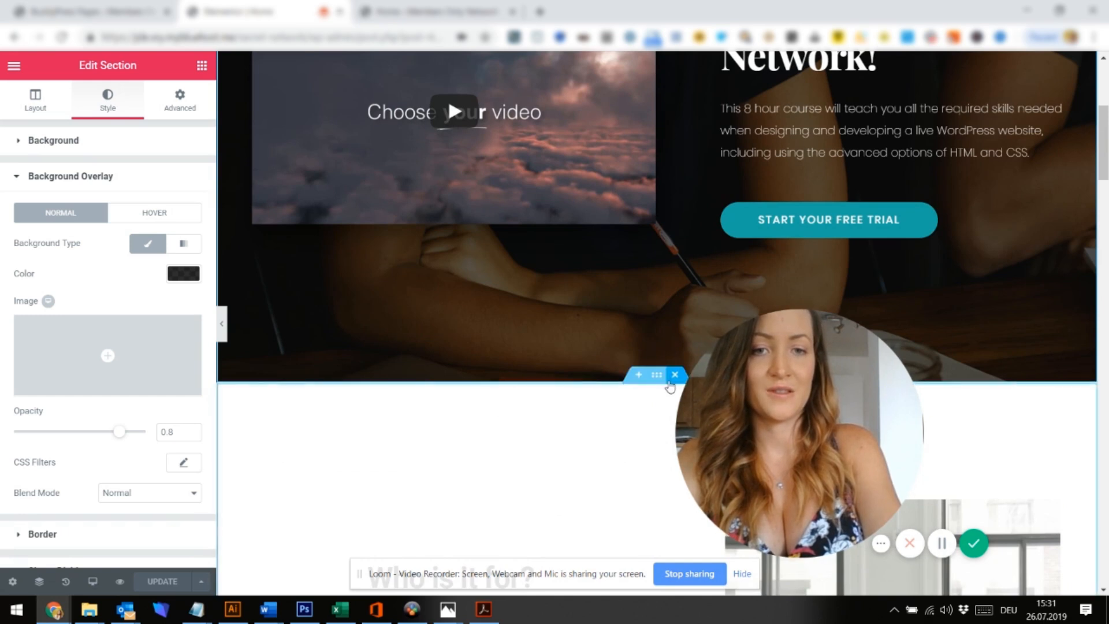
{"action": "left_click", "coordinate": [675, 375]}
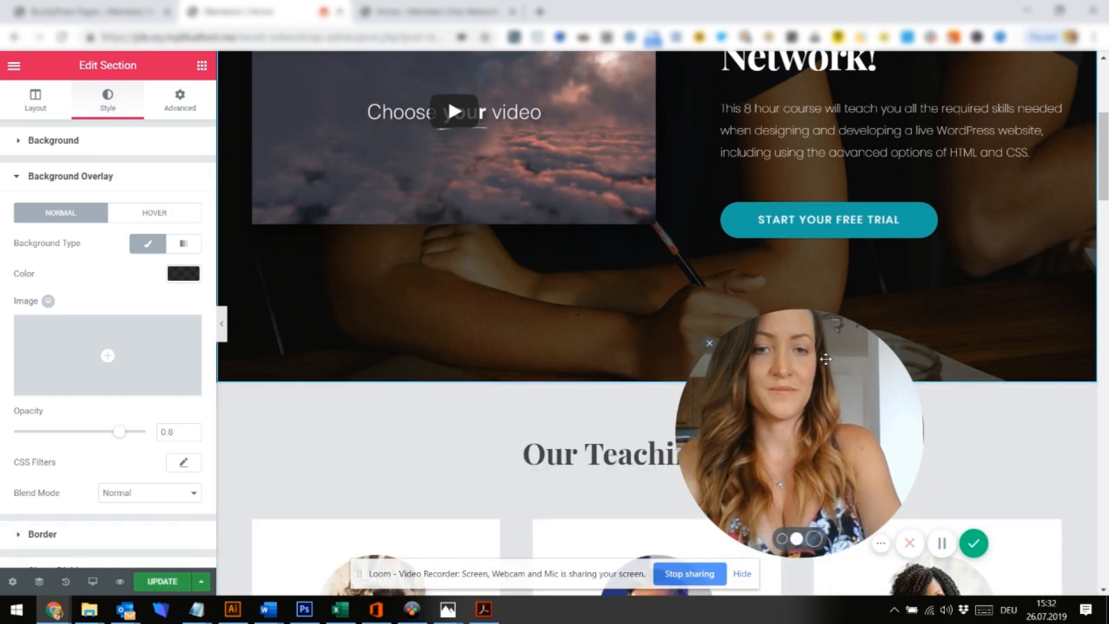
{"action": "left_click_drag", "start_coordinate": [826, 369], "coordinate": [414, 156]}
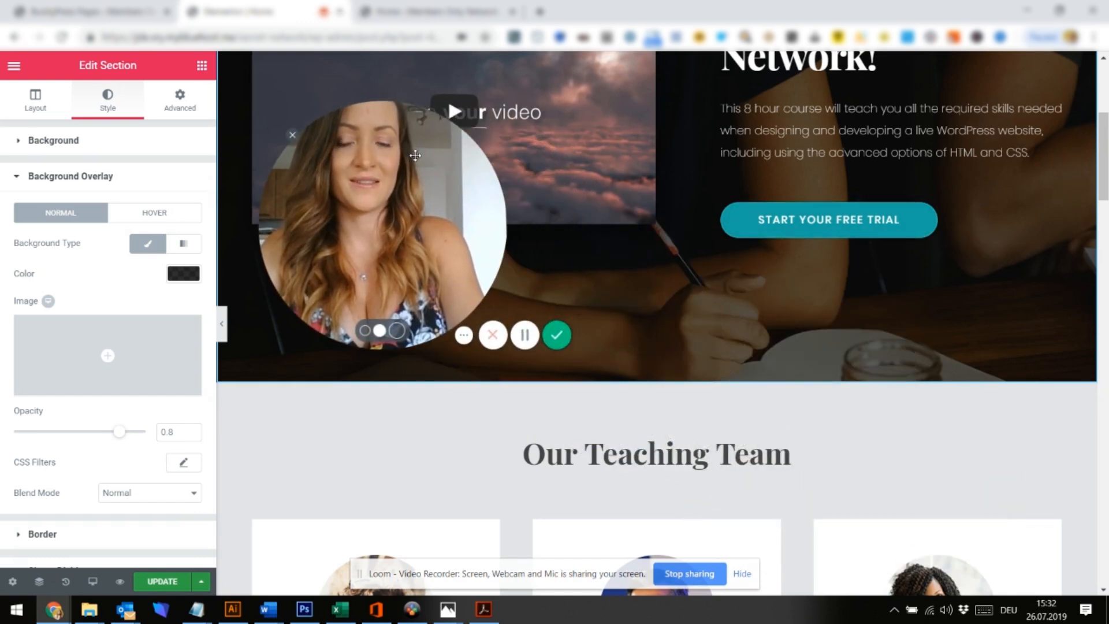
Retitle the Our Teaching Team heading to 'What do you want to do nex?'
{"action": "left_click", "coordinate": [661, 456]}
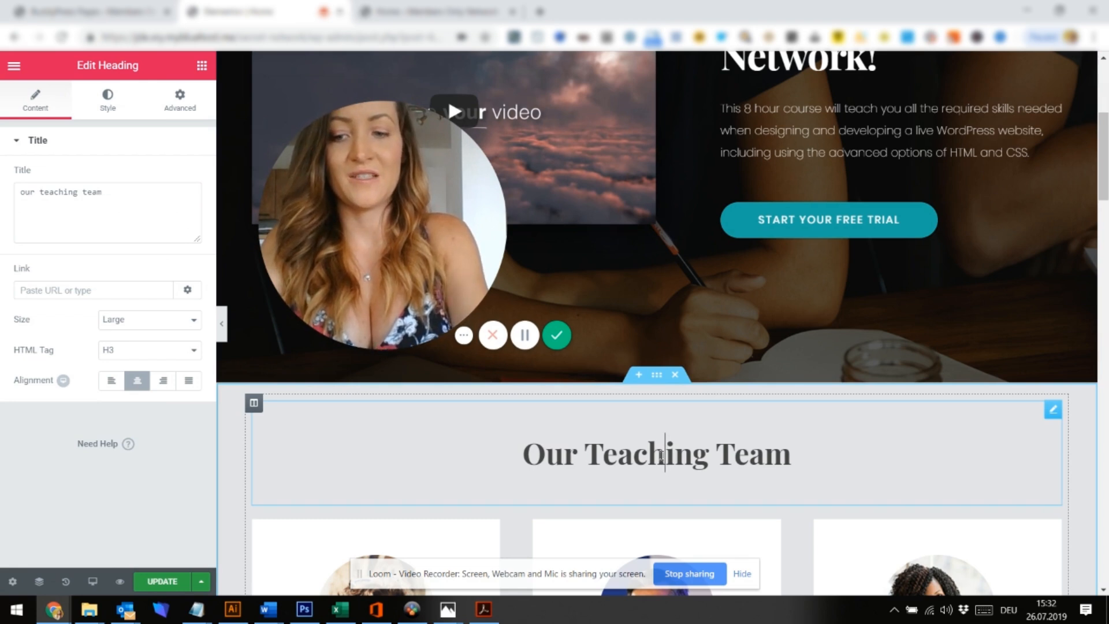
{"action": "triple_click", "coordinate": [661, 455]}
{"action": "type", "text": "What you"}
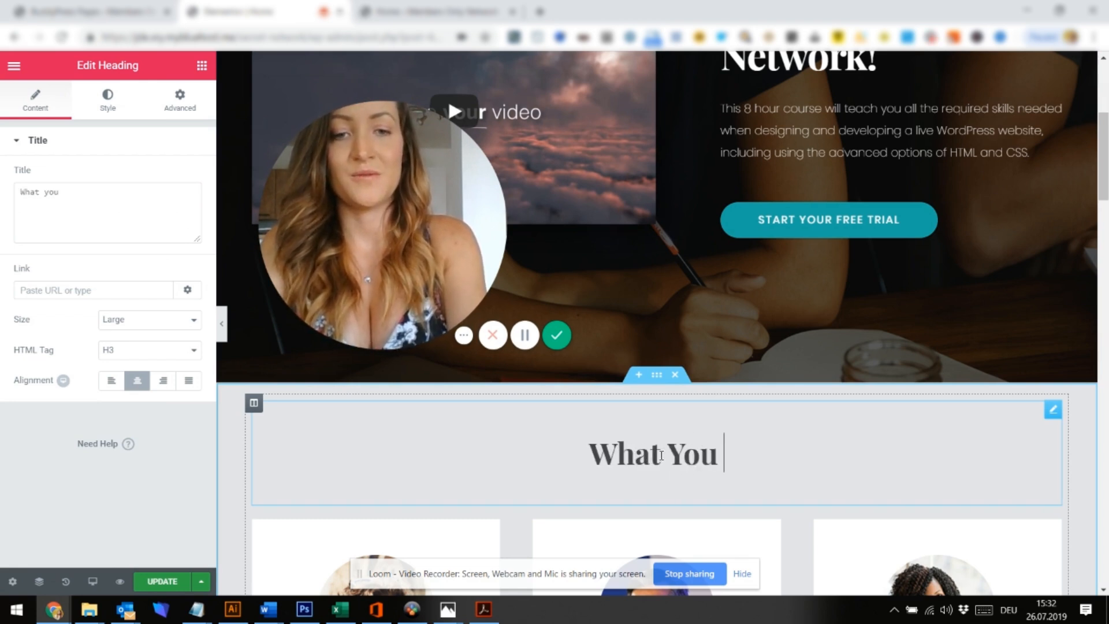
{"action": "key", "text": "BackSpace"}
{"action": "key", "text": "BackSpace"}
{"action": "key", "text": "BackSpace"}
{"action": "key", "text": "BackSpace"}
{"action": "type", "text": "do you w"}
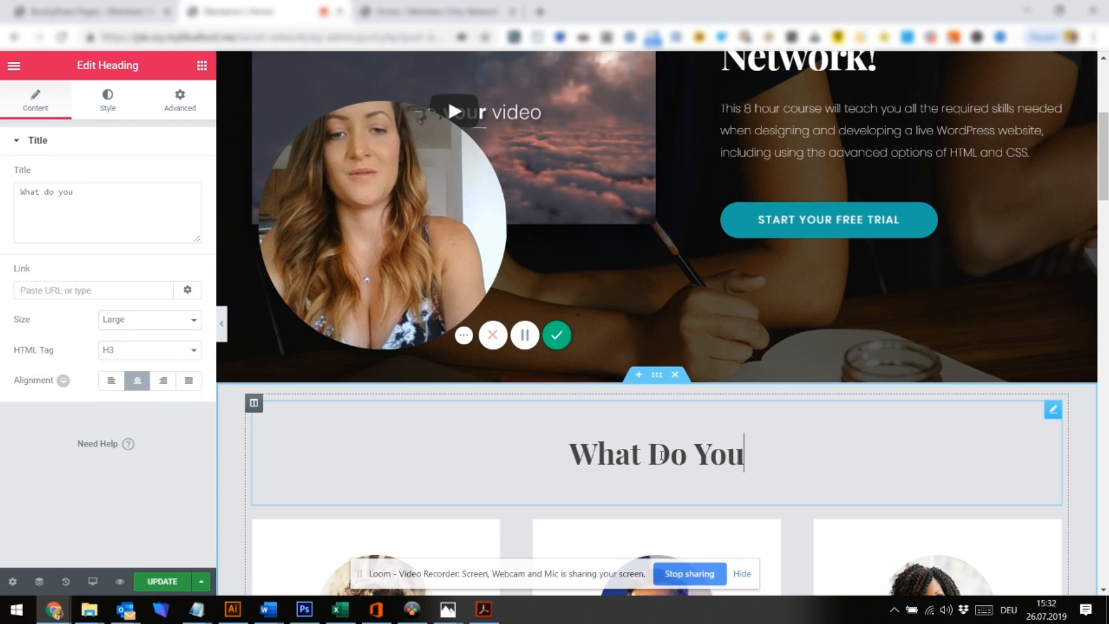
{"action": "type", "text": "ant to do nex"}
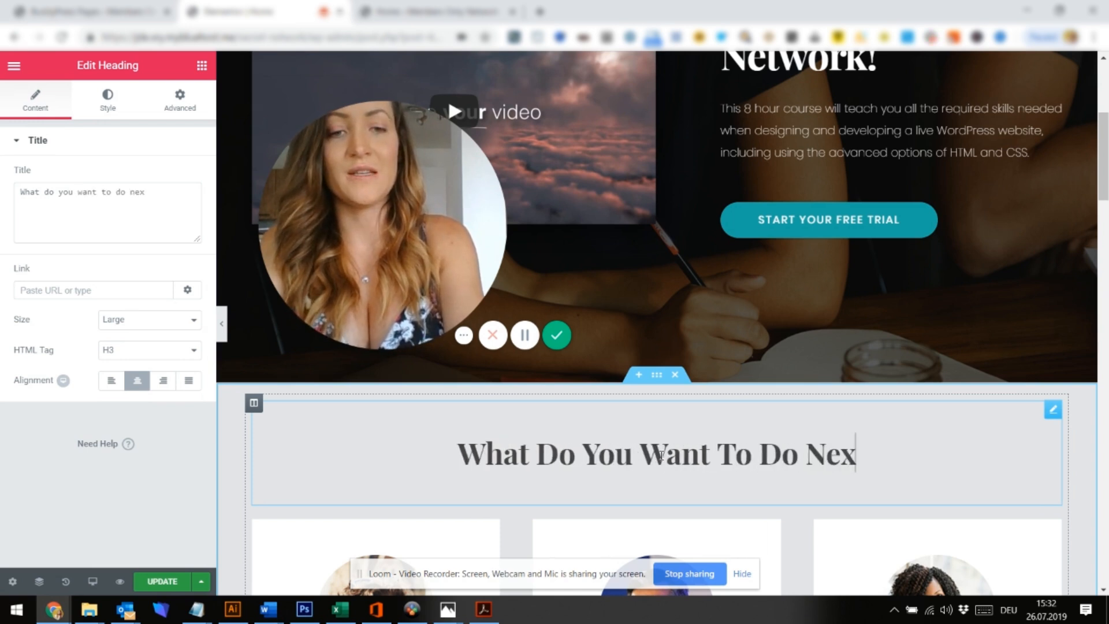
{"action": "type", "text": "?"}
{"action": "scroll", "coordinate": [619, 509], "scroll_direction": "down", "scroll_amount": 1}
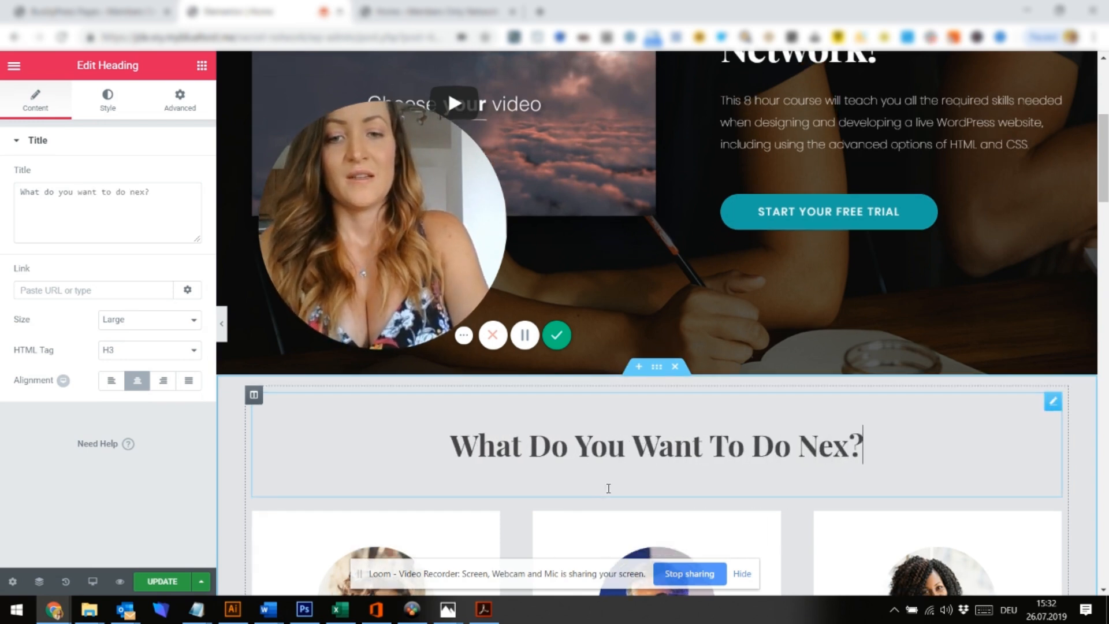
{"action": "scroll", "coordinate": [609, 493], "scroll_direction": "down", "scroll_amount": 2}
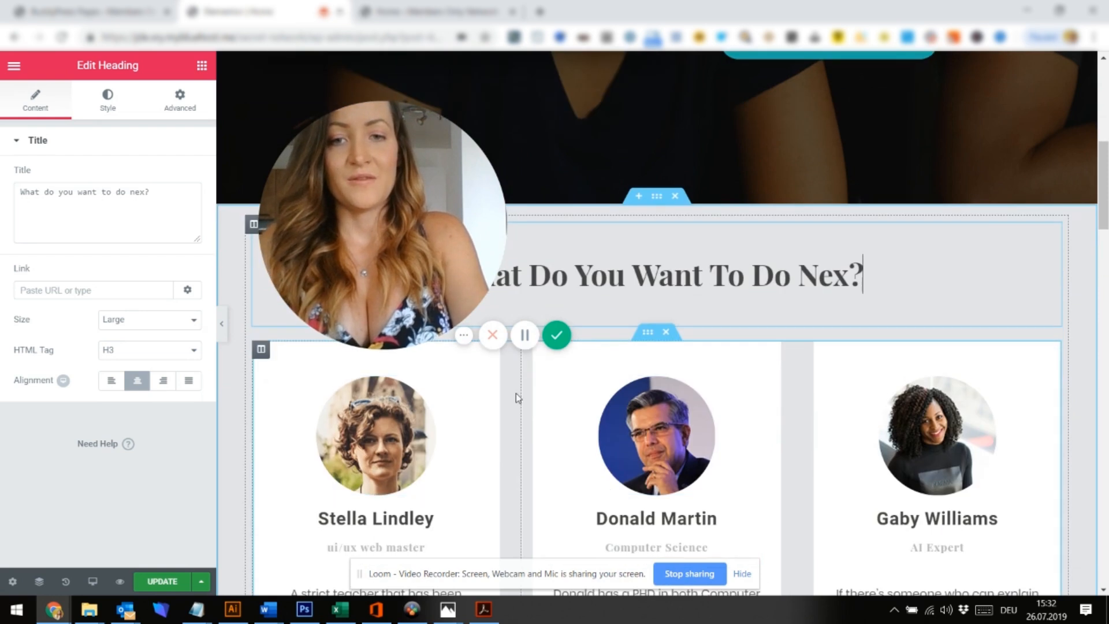
Delete the team, campus and 'Learn from the very best' sections, then add an empty three-column section
{"action": "left_click", "coordinate": [666, 333]}
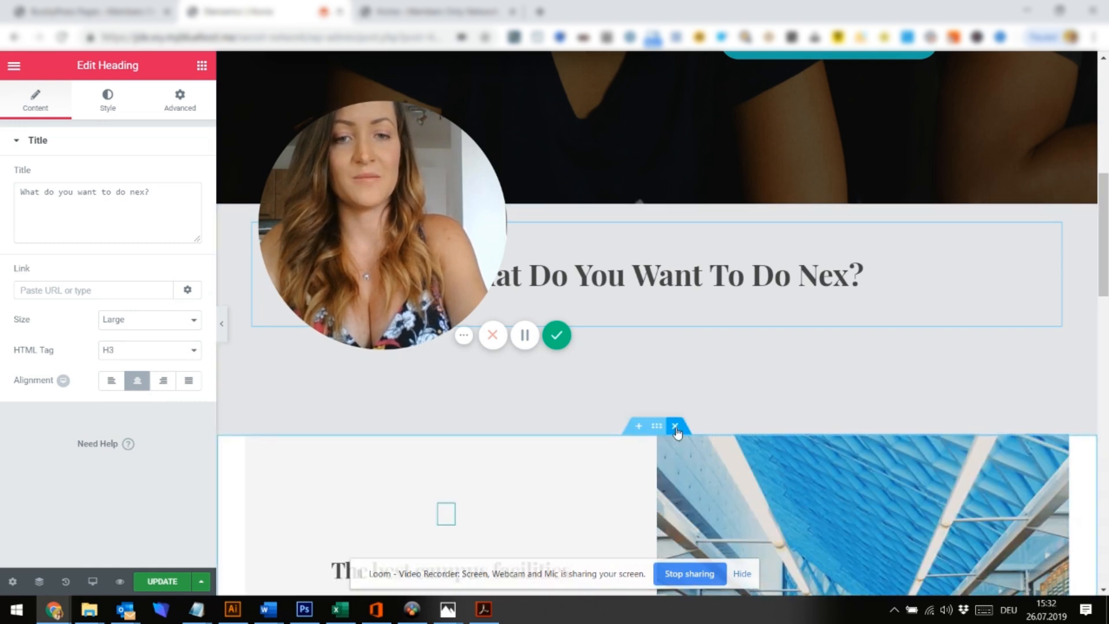
{"action": "left_click", "coordinate": [675, 426]}
{"action": "left_click", "coordinate": [674, 426]}
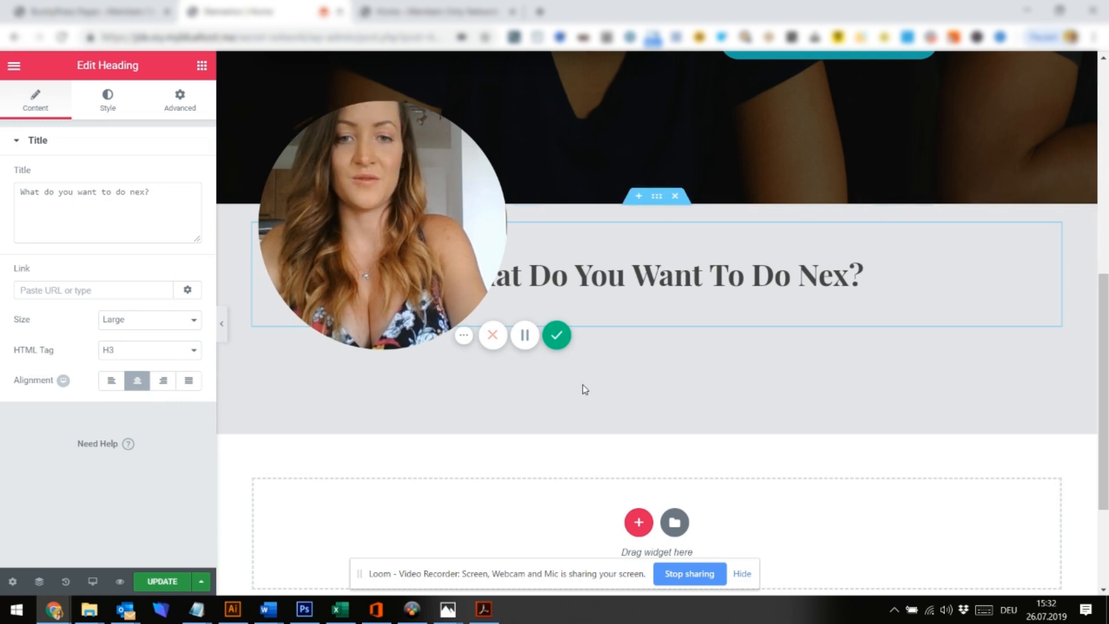
{"action": "left_click", "coordinate": [630, 524]}
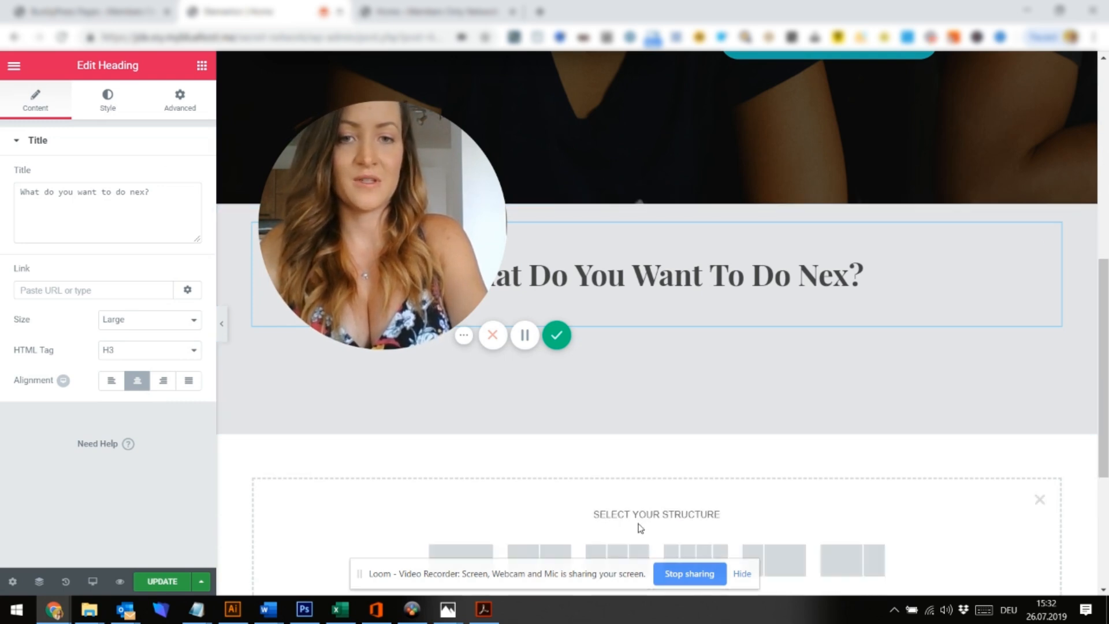
{"action": "left_click", "coordinate": [584, 547]}
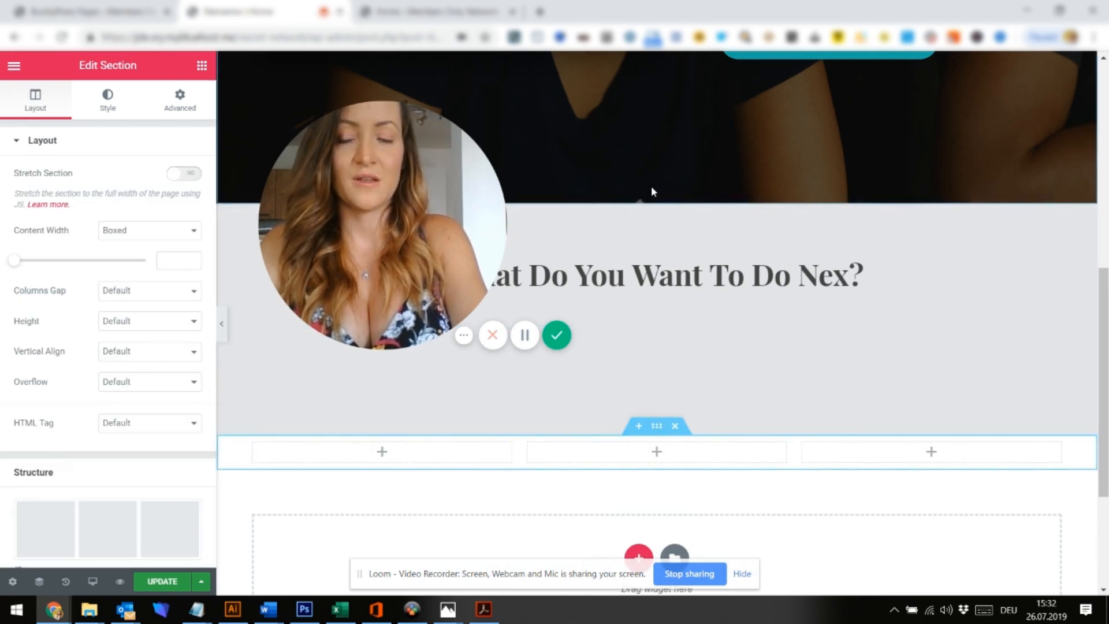
Change the heading section's background colour from light grey to white
{"action": "left_click", "coordinate": [666, 204]}
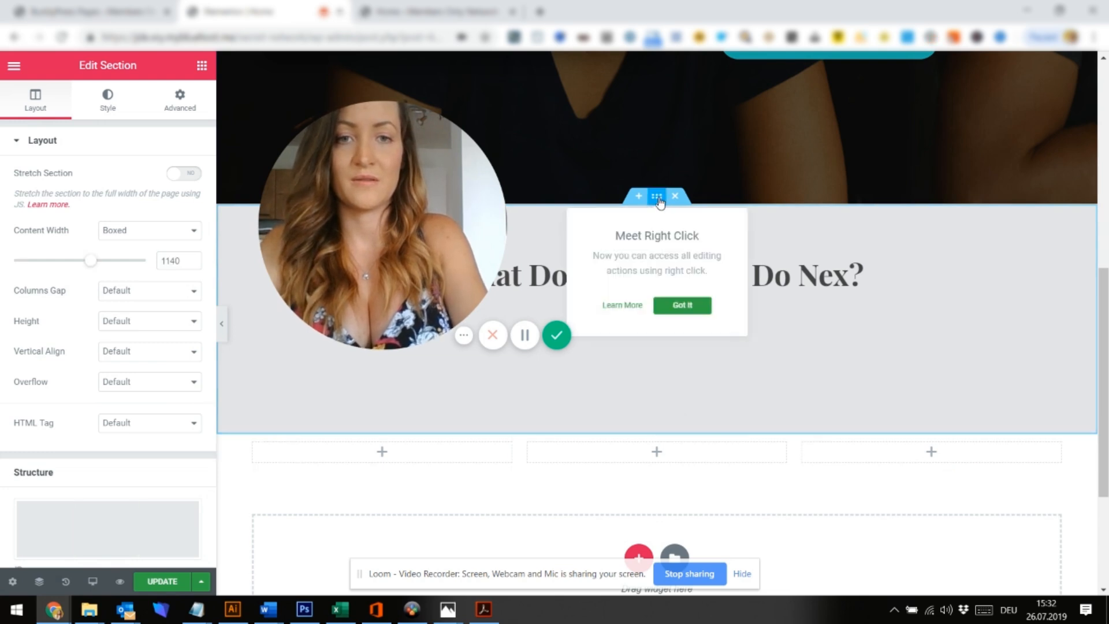
{"action": "right_click", "coordinate": [660, 200]}
{"action": "left_click", "coordinate": [700, 215]}
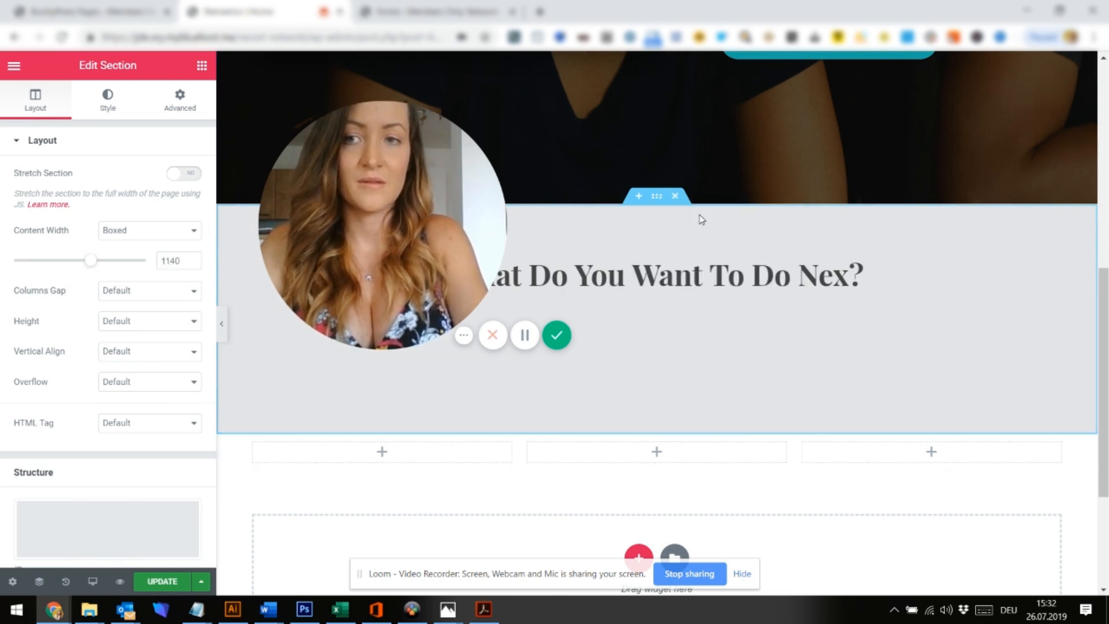
{"action": "left_click", "coordinate": [107, 103]}
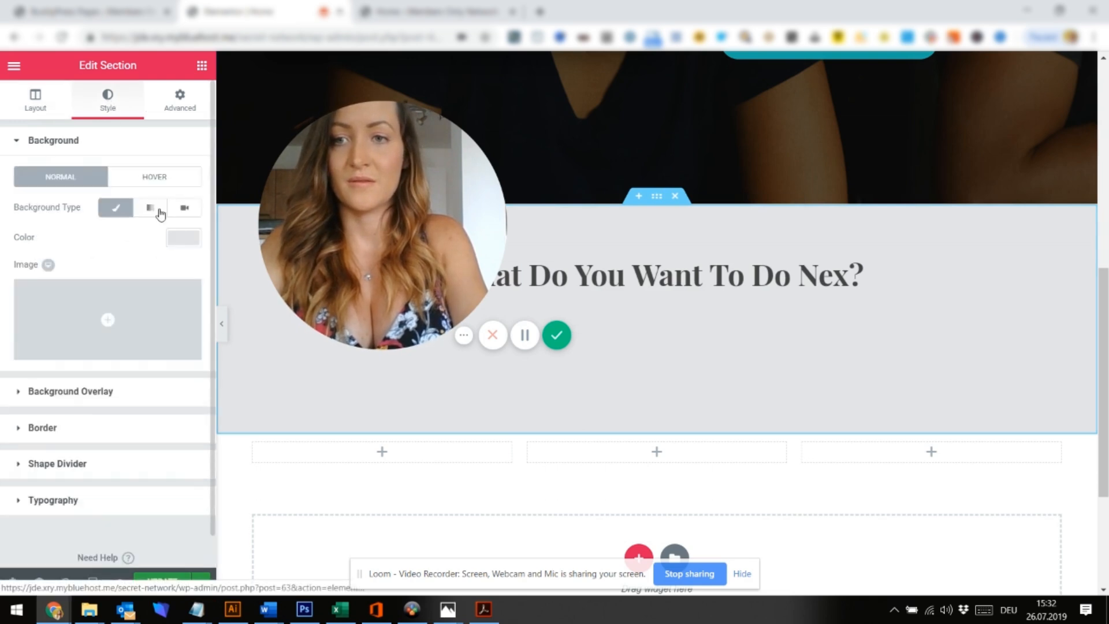
{"action": "left_click", "coordinate": [184, 237]}
{"action": "left_click", "coordinate": [147, 410]}
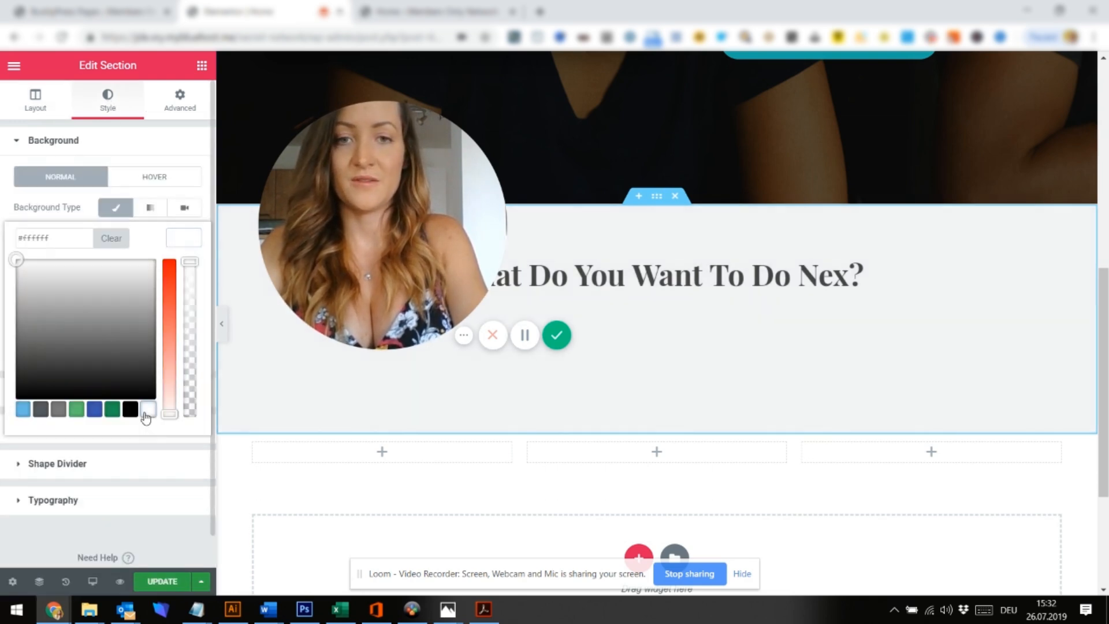
{"action": "left_click", "coordinate": [437, 449]}
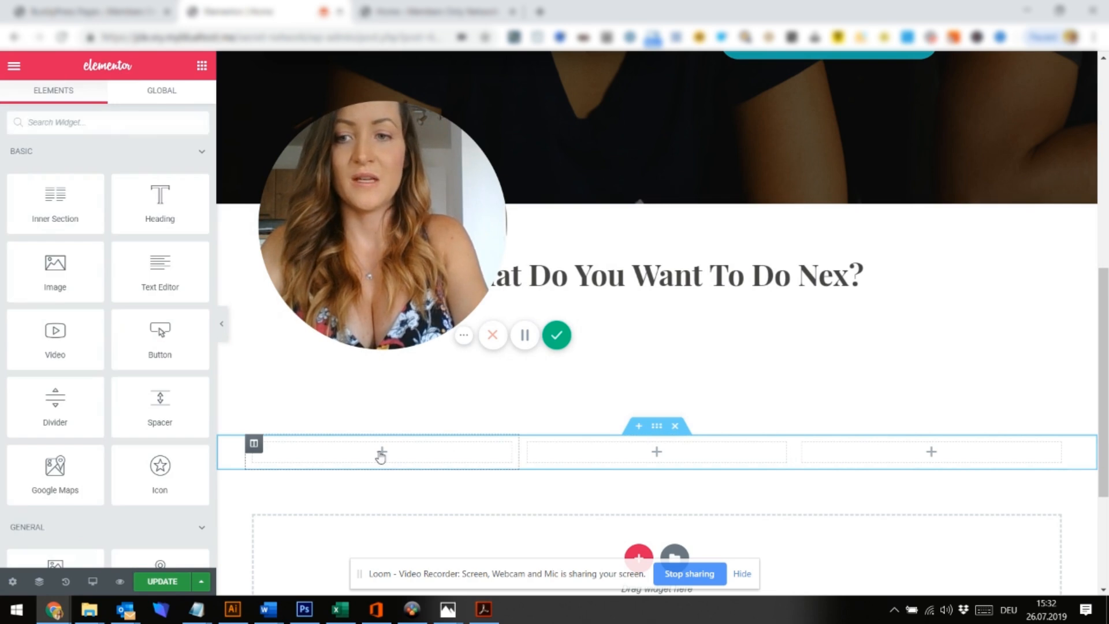
Place an Icon Box in the first column and give it the Newspaper icon
{"action": "scroll", "coordinate": [196, 420], "scroll_direction": "down", "scroll_amount": 3}
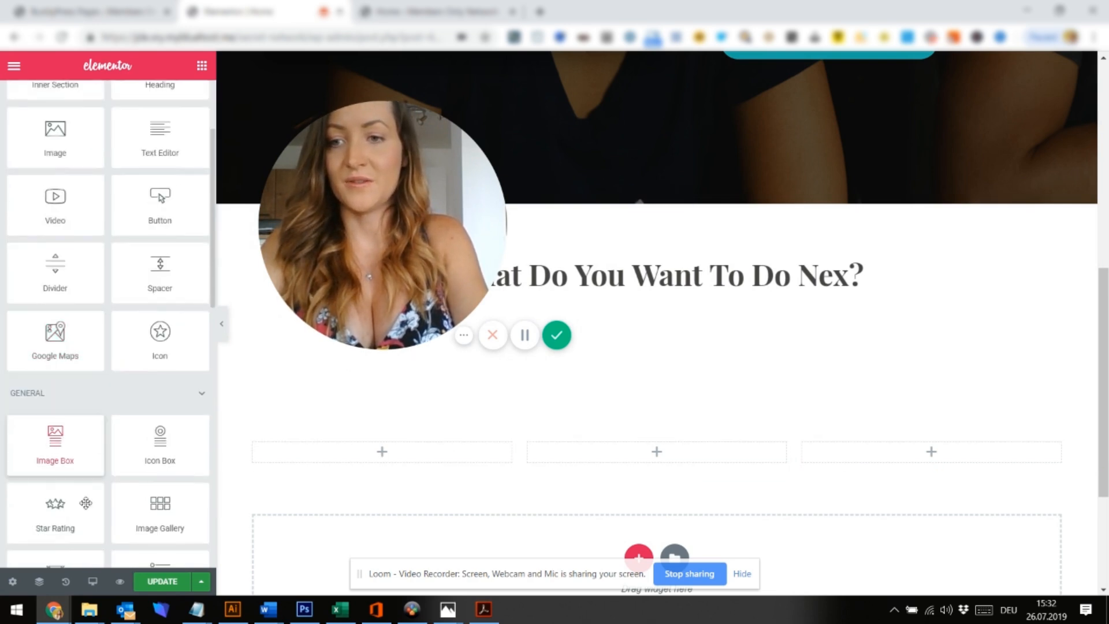
{"action": "left_click_drag", "start_coordinate": [120, 369], "coordinate": [394, 445]}
{"action": "mouse_move", "coordinate": [76, 256]}
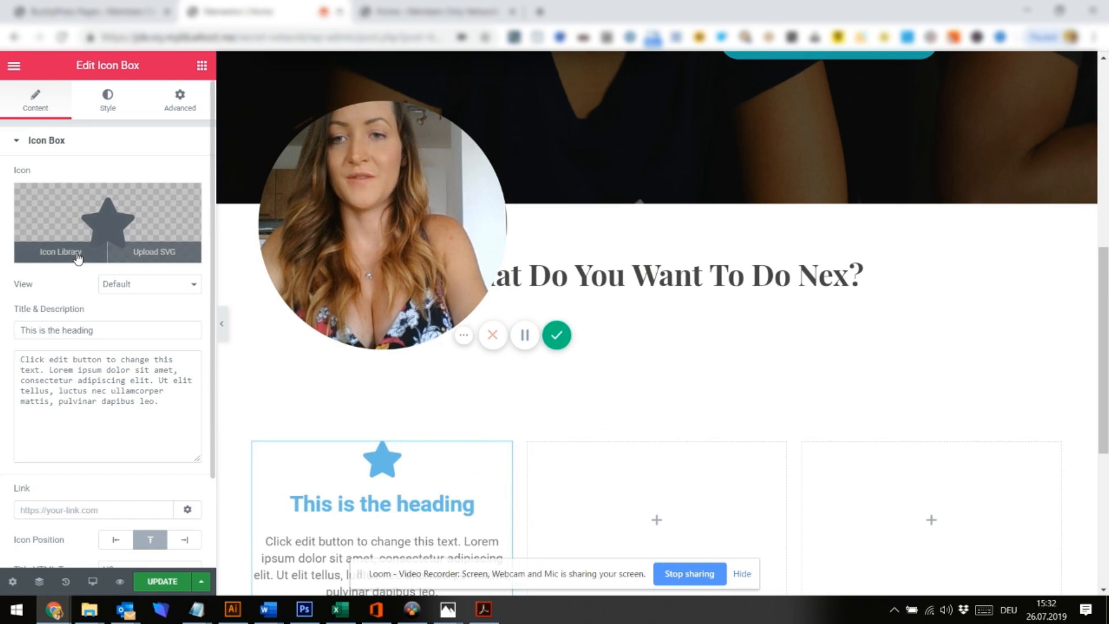
{"action": "left_click", "coordinate": [77, 255]}
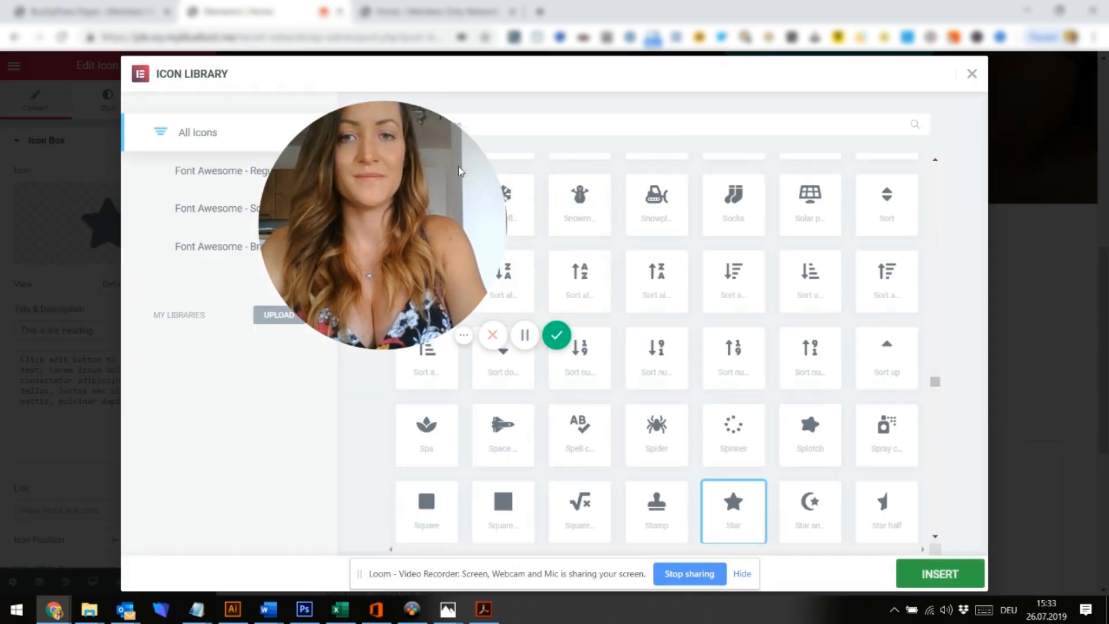
{"action": "left_click_drag", "start_coordinate": [460, 170], "coordinate": [973, 268]}
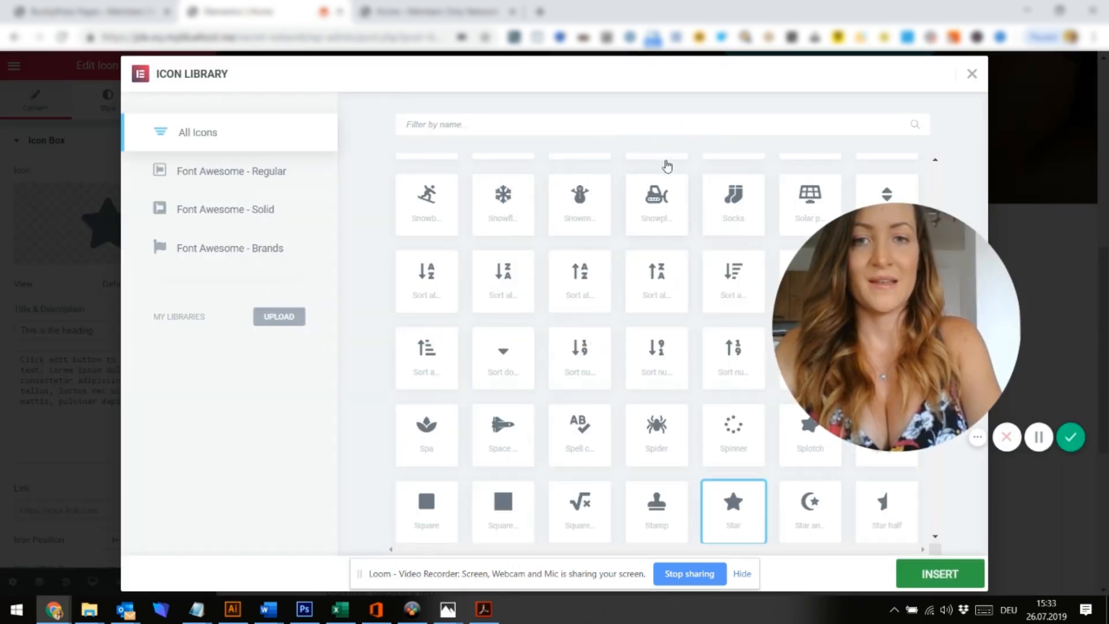
{"action": "type", "text": "news"}
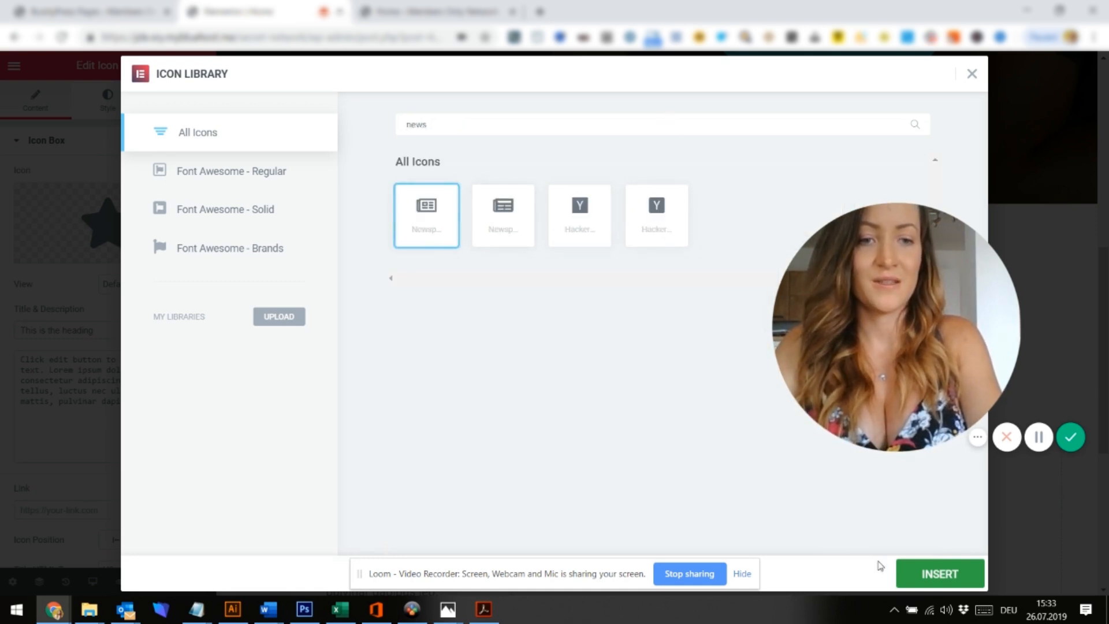
{"action": "left_click", "coordinate": [907, 578]}
Give the icon a circular Framed view and title the box 'Got to Newsfeed'
{"action": "left_click", "coordinate": [98, 285]}
{"action": "left_click", "coordinate": [124, 319]}
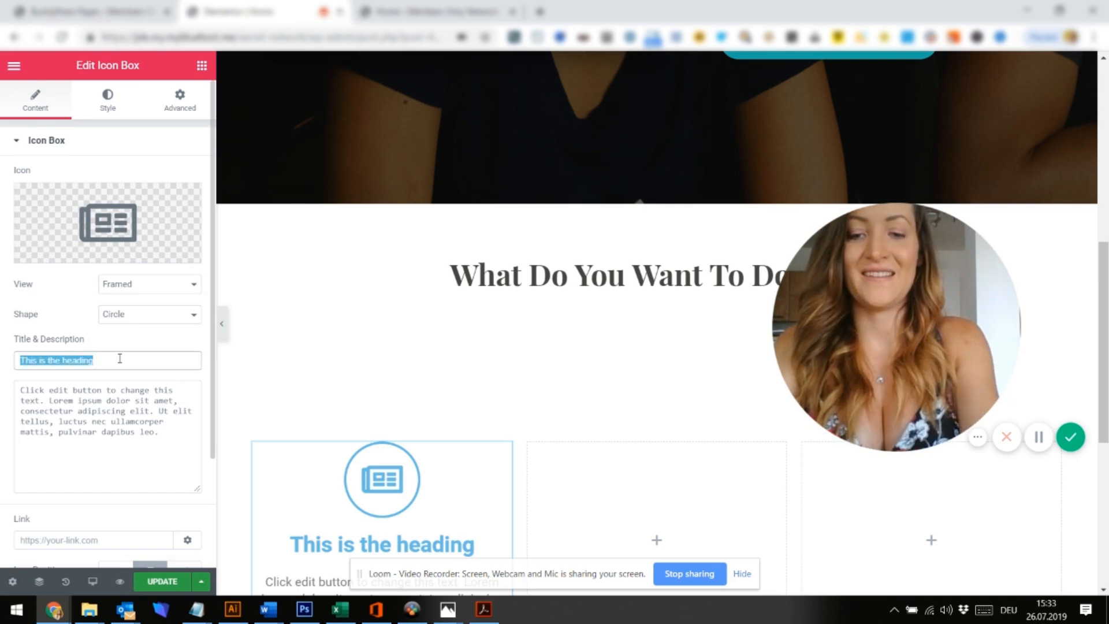
{"action": "type", "text": "Got to Newsfeed"}
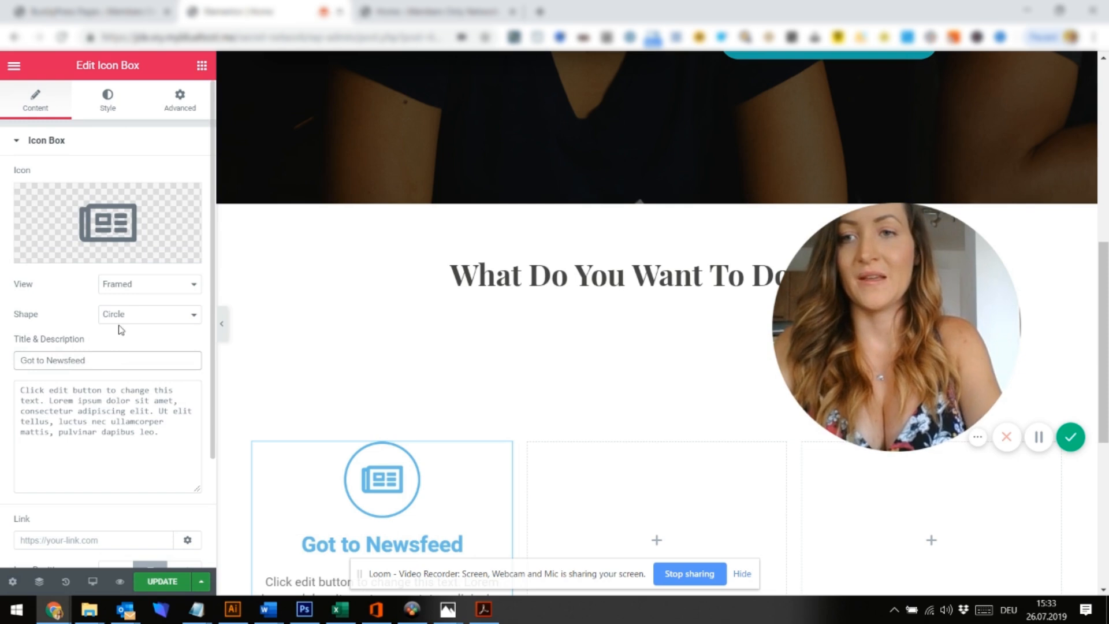
Colour the icon box's icon teal #27b399
{"action": "left_click", "coordinate": [108, 91]}
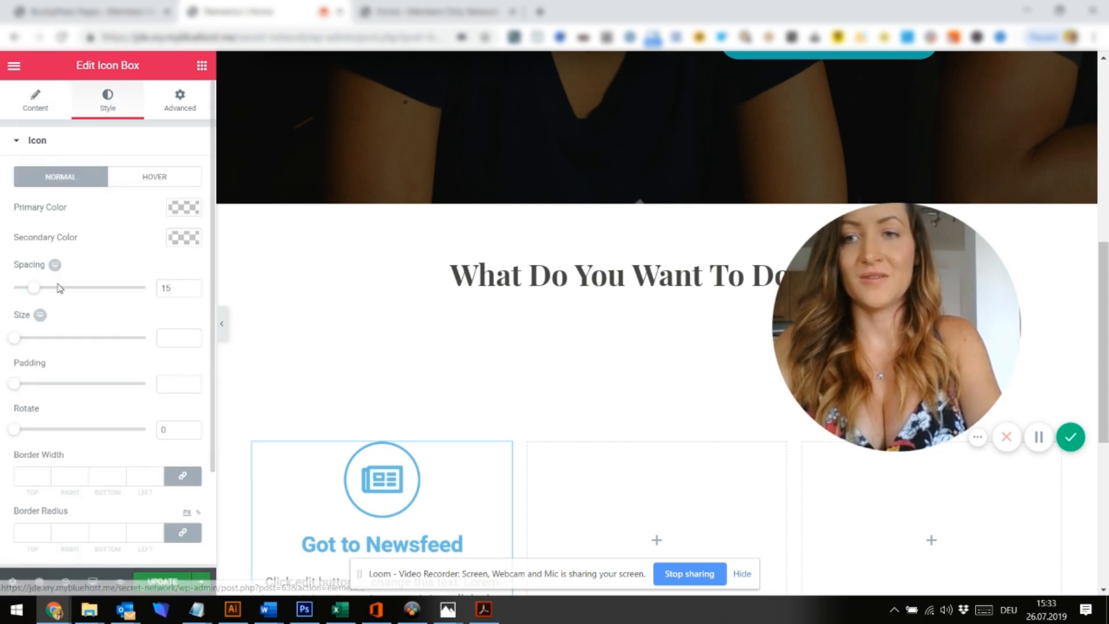
{"action": "left_click", "coordinate": [183, 207]}
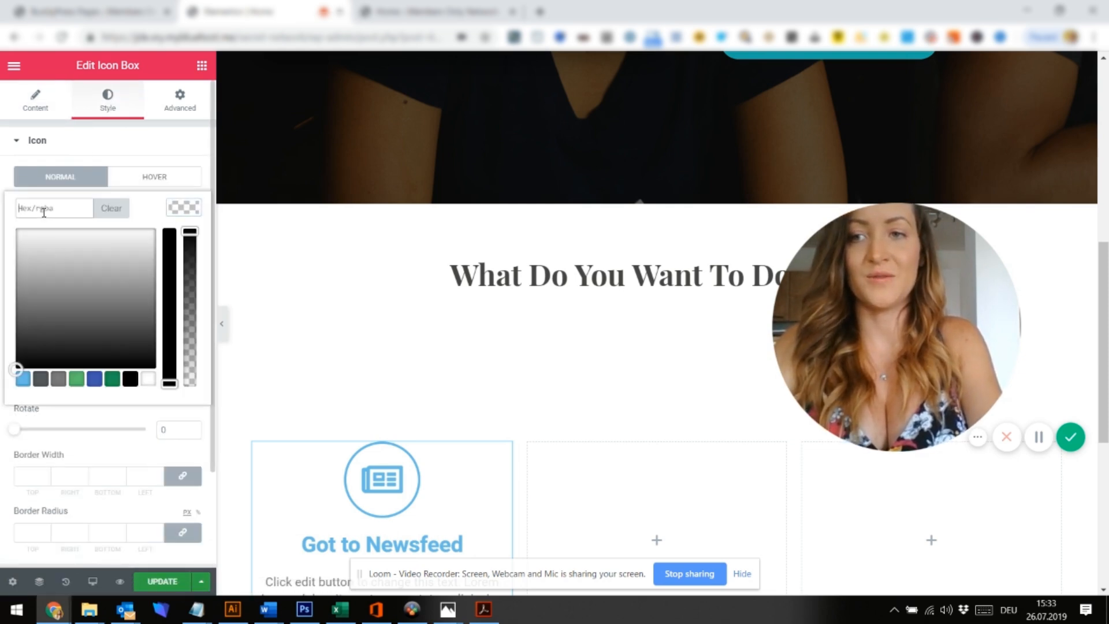
{"action": "type", "text": "#27b399"}
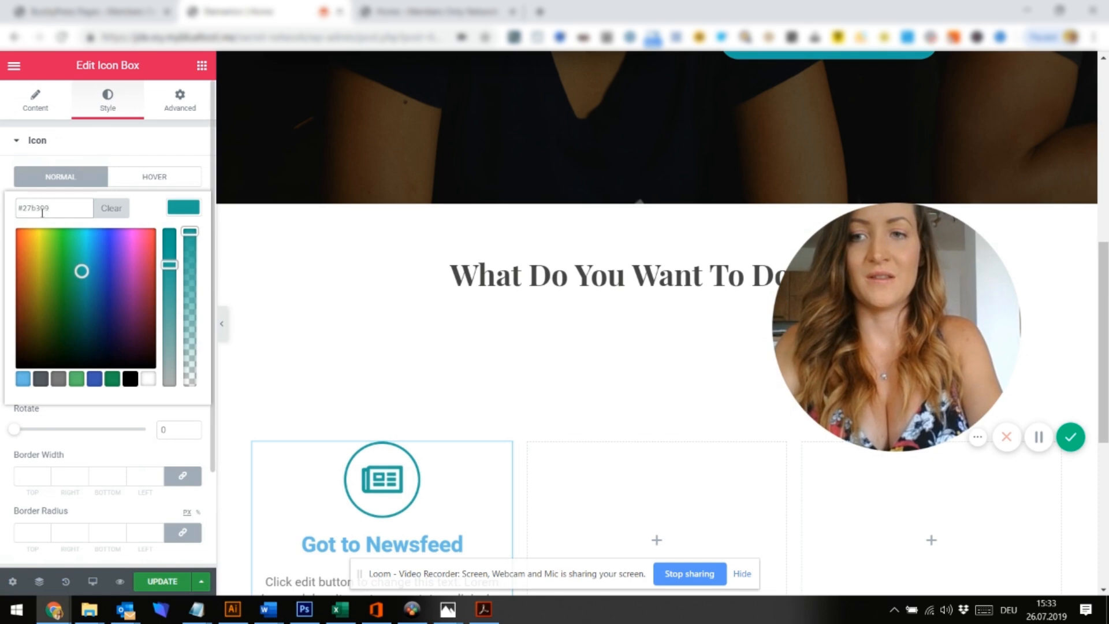
{"action": "left_click", "coordinate": [122, 149]}
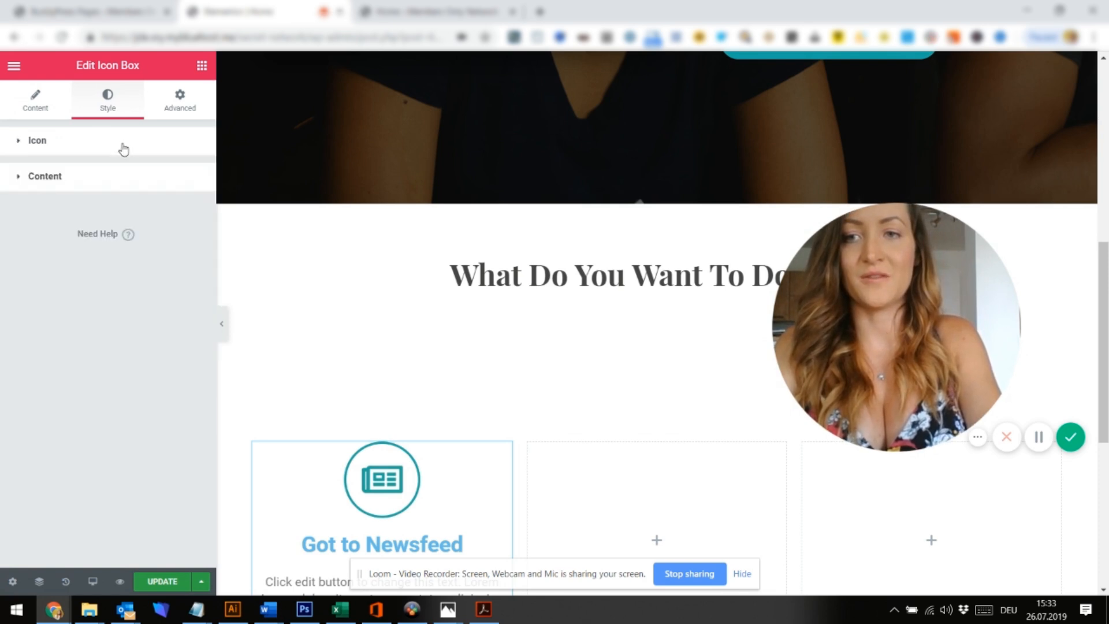
Make the icon box title colour teal #27b399
{"action": "left_click", "coordinate": [73, 180]}
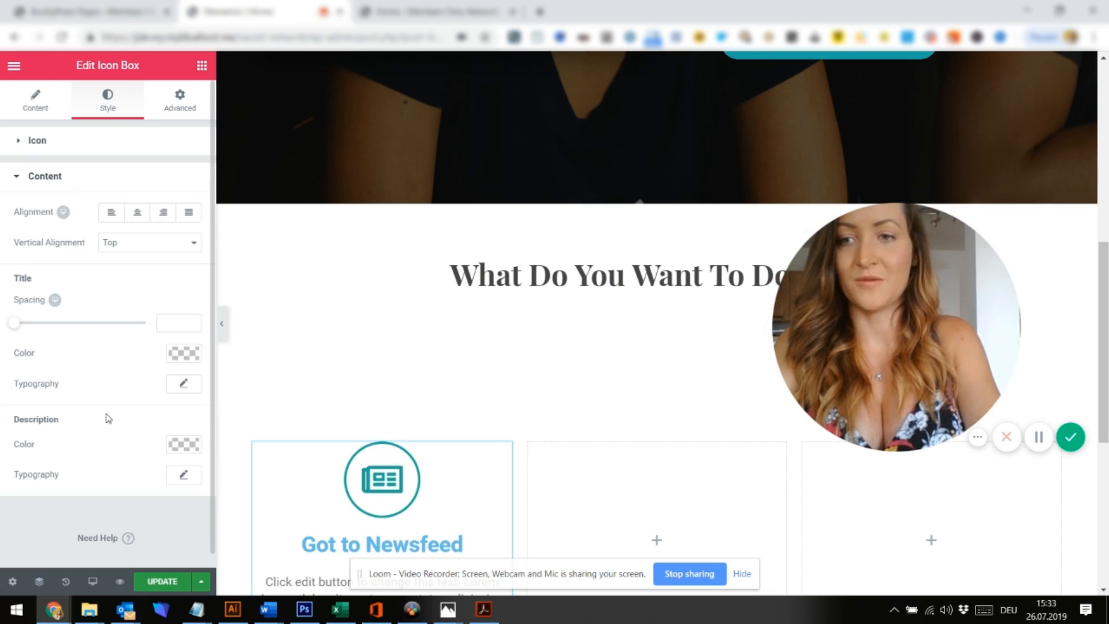
{"action": "left_click", "coordinate": [184, 385]}
{"action": "scroll", "coordinate": [125, 429], "scroll_direction": "down", "scroll_amount": 3}
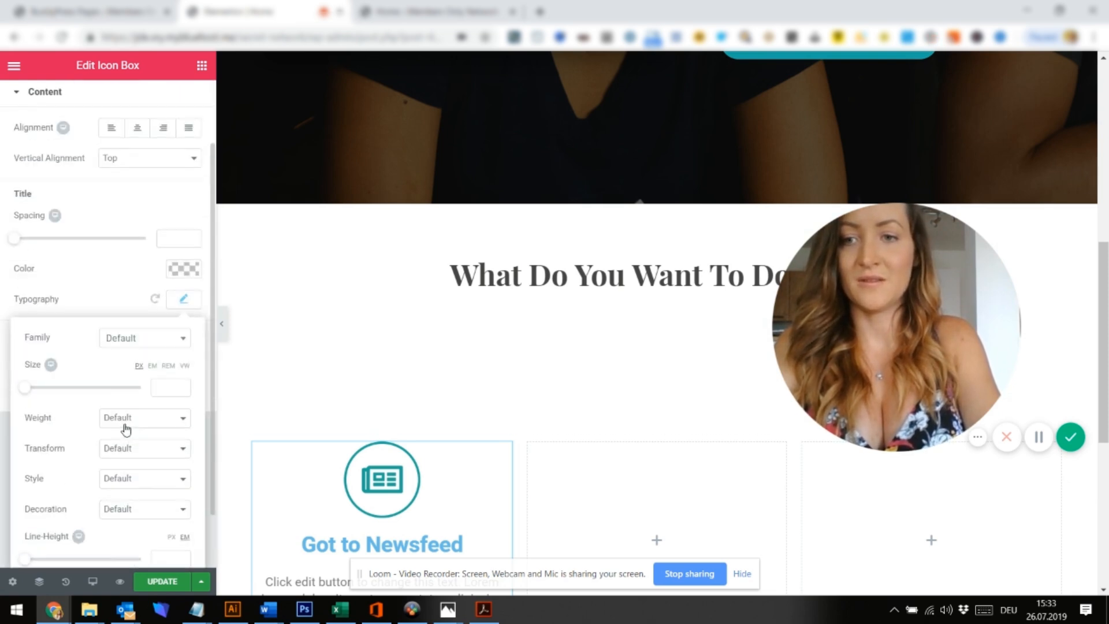
{"action": "left_click", "coordinate": [184, 260]}
{"action": "type", "text": "#27b399"}
{"action": "left_click", "coordinate": [154, 295]}
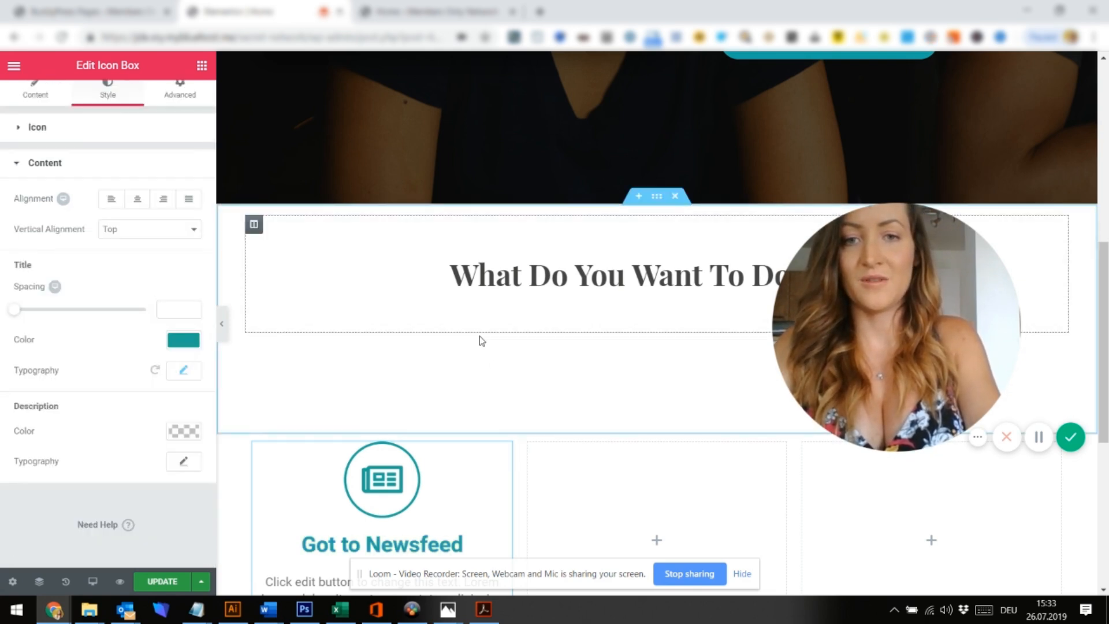
Set the title's font family to Playfair Display
{"action": "left_click", "coordinate": [183, 371]}
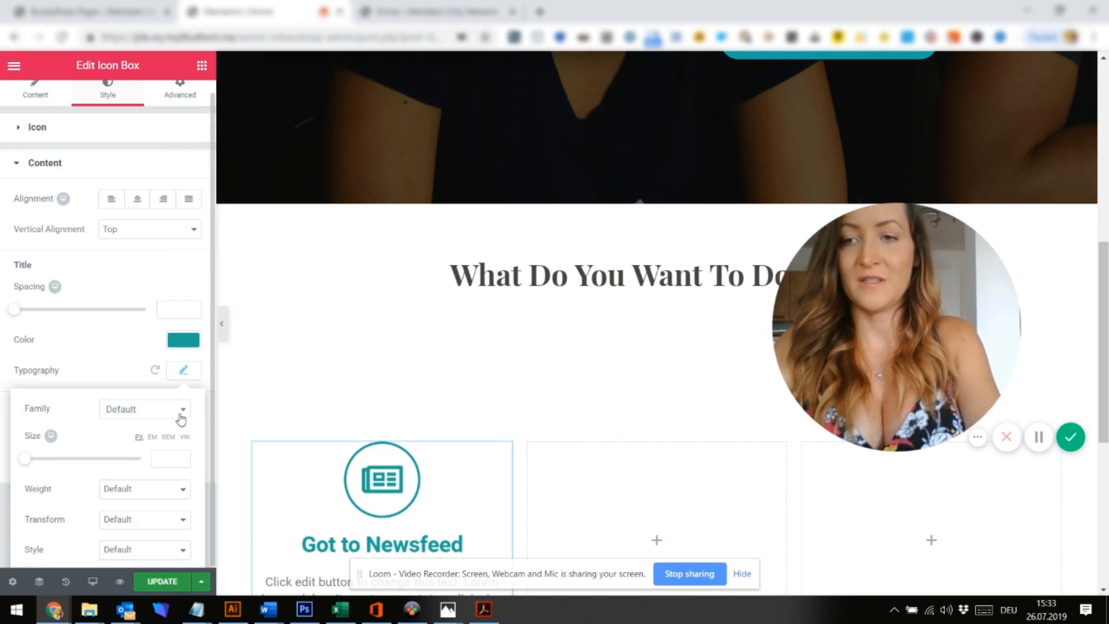
{"action": "left_click", "coordinate": [185, 414]}
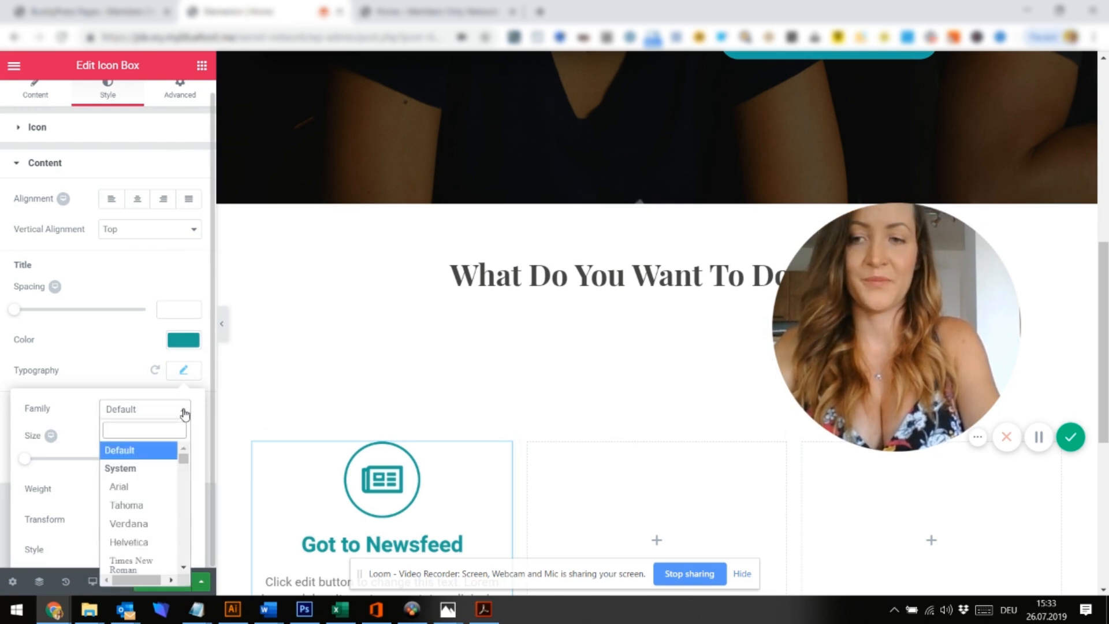
{"action": "type", "text": "playf"}
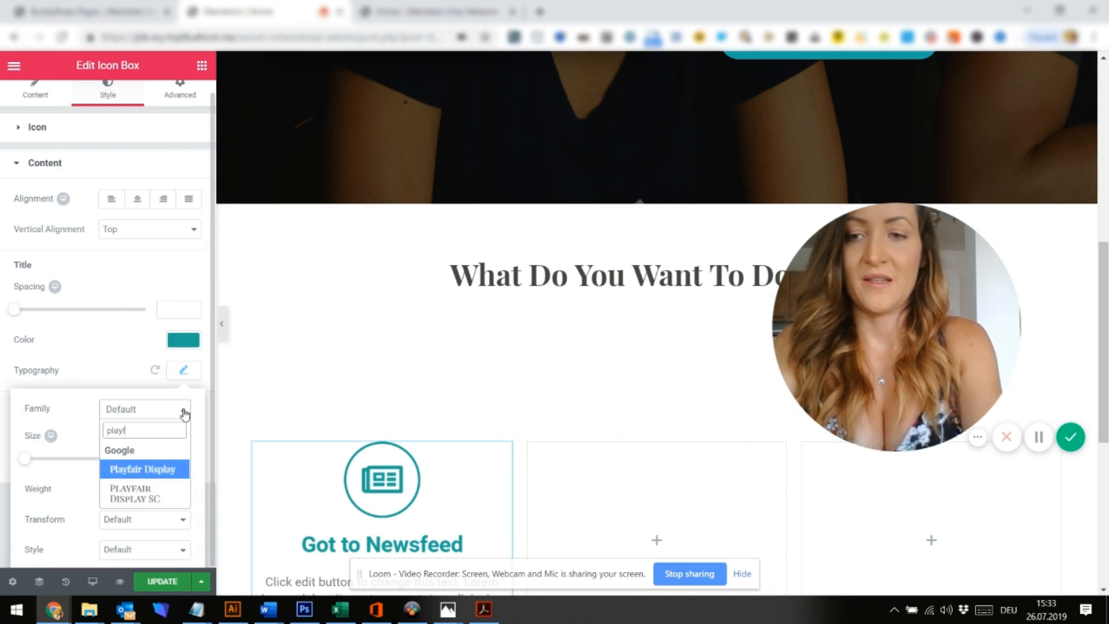
{"action": "left_click", "coordinate": [145, 469]}
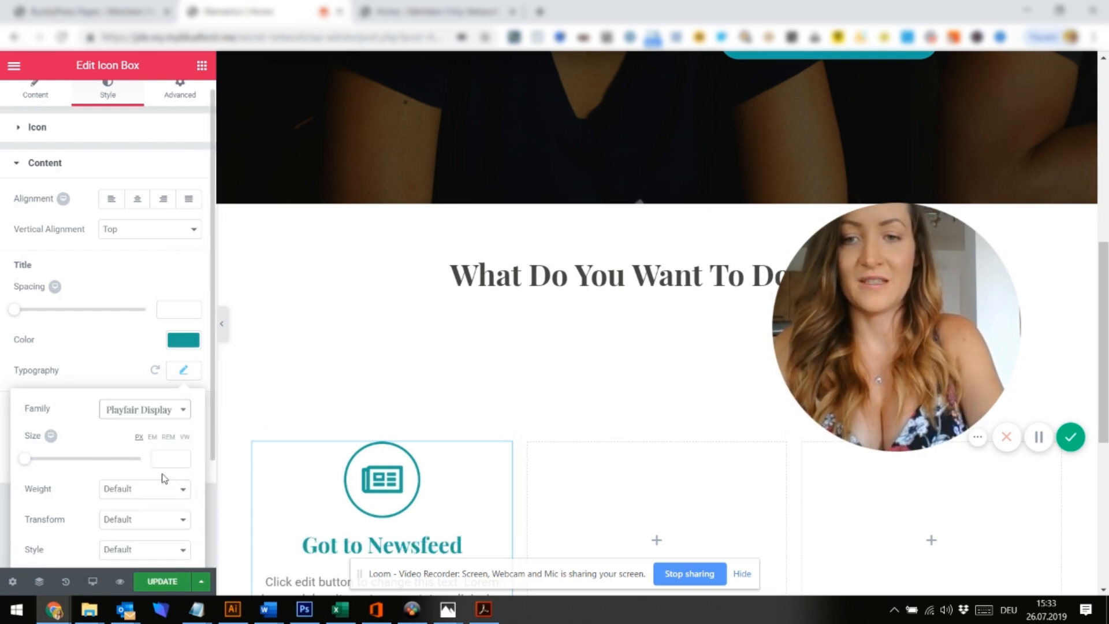
{"action": "scroll", "coordinate": [444, 460], "scroll_direction": "down", "scroll_amount": 2}
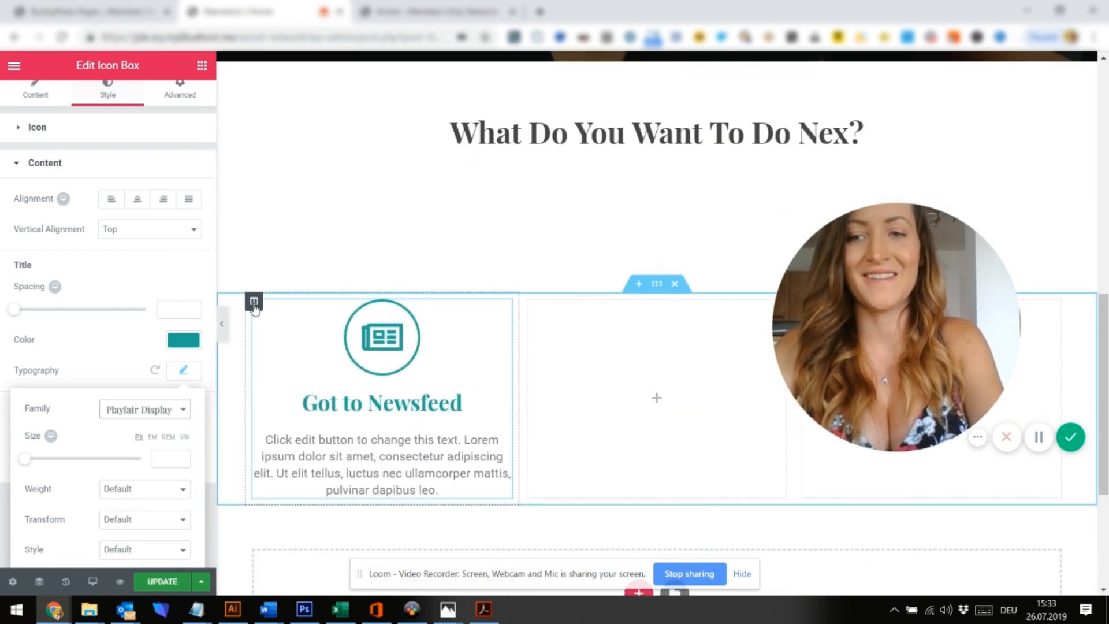
Duplicate the Got to Newsfeed column twice to make three identical icon boxes
{"action": "right_click", "coordinate": [254, 306]}
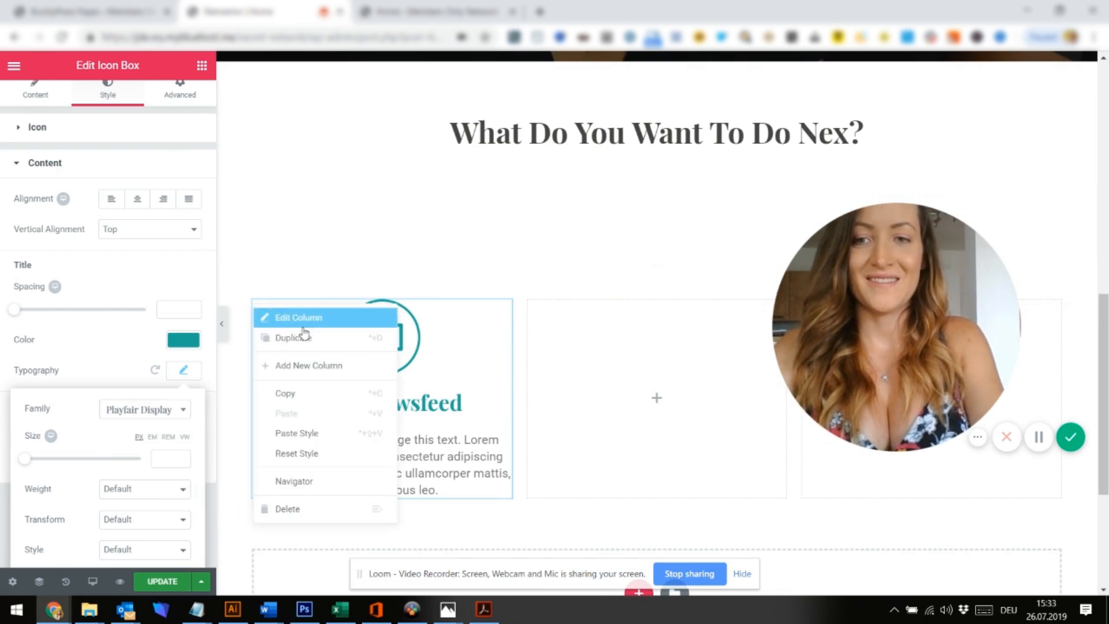
{"action": "left_click", "coordinate": [282, 337]}
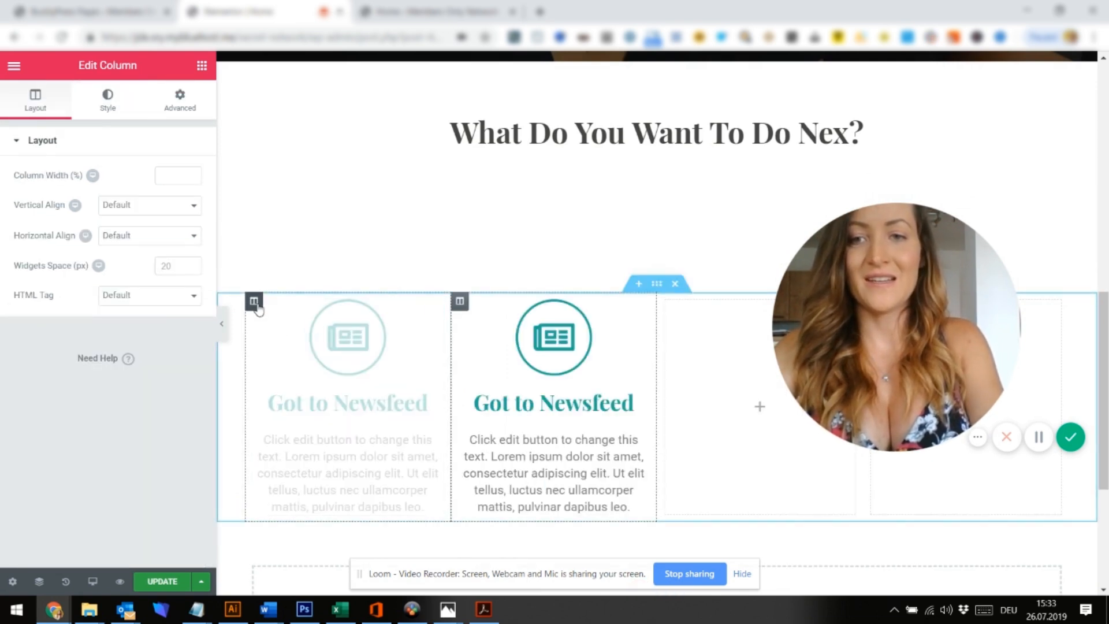
{"action": "right_click", "coordinate": [258, 309]}
{"action": "left_click", "coordinate": [298, 336]}
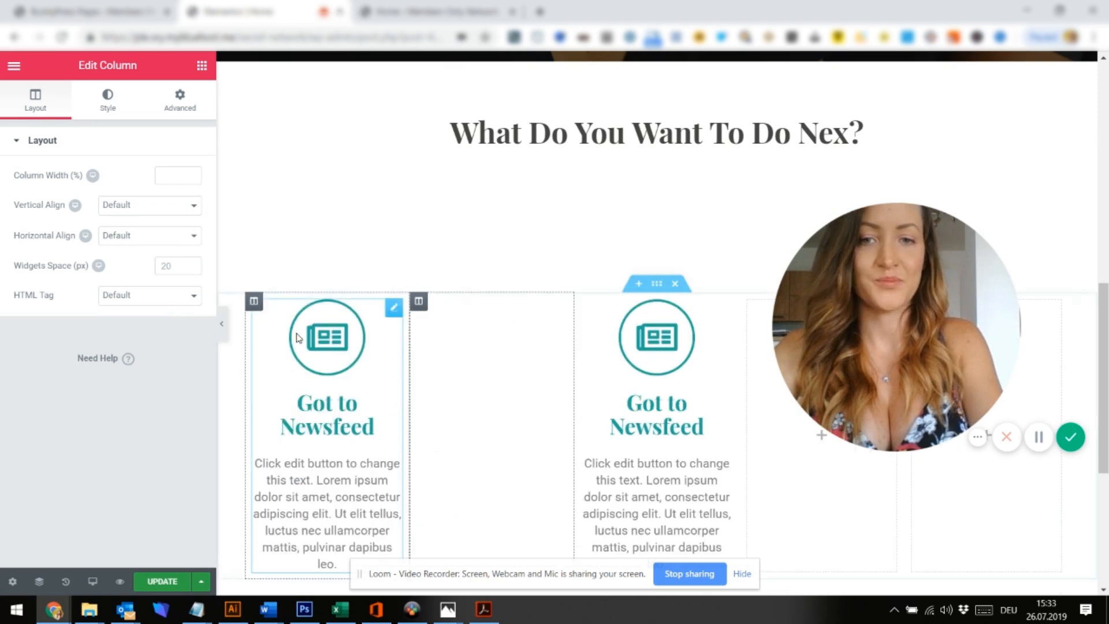
{"action": "left_click_drag", "start_coordinate": [962, 316], "coordinate": [1016, 179]}
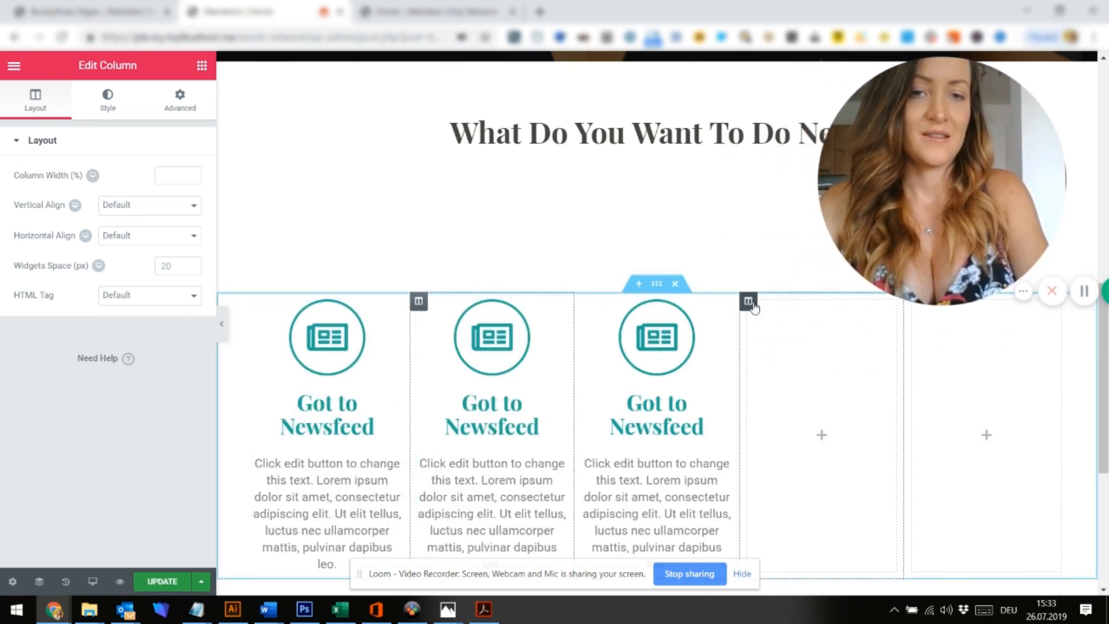
Delete the two leftover empty columns
{"action": "right_click", "coordinate": [749, 301]}
{"action": "left_click", "coordinate": [777, 506]}
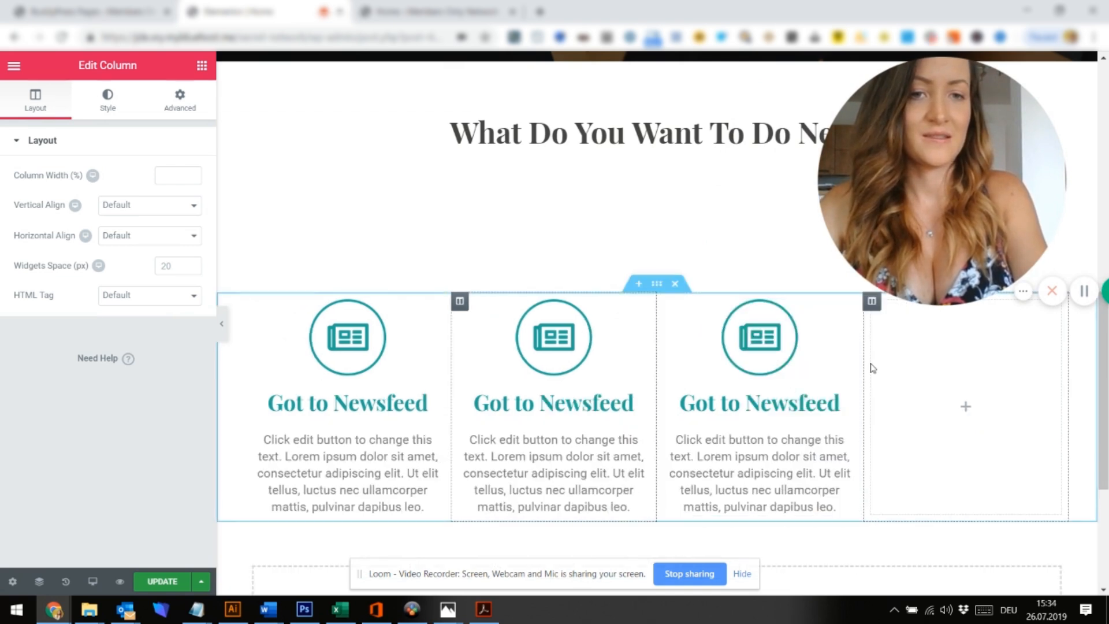
{"action": "right_click", "coordinate": [872, 311]}
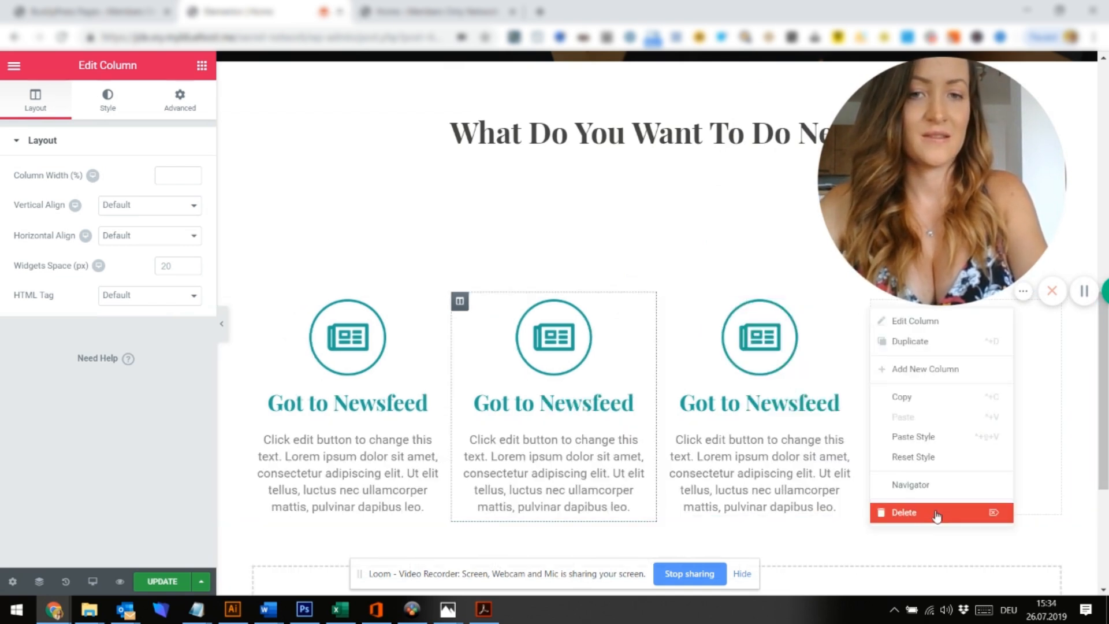
{"action": "left_click", "coordinate": [936, 511]}
Retitle the middle icon box 'Find Friend'
{"action": "left_click", "coordinate": [685, 413]}
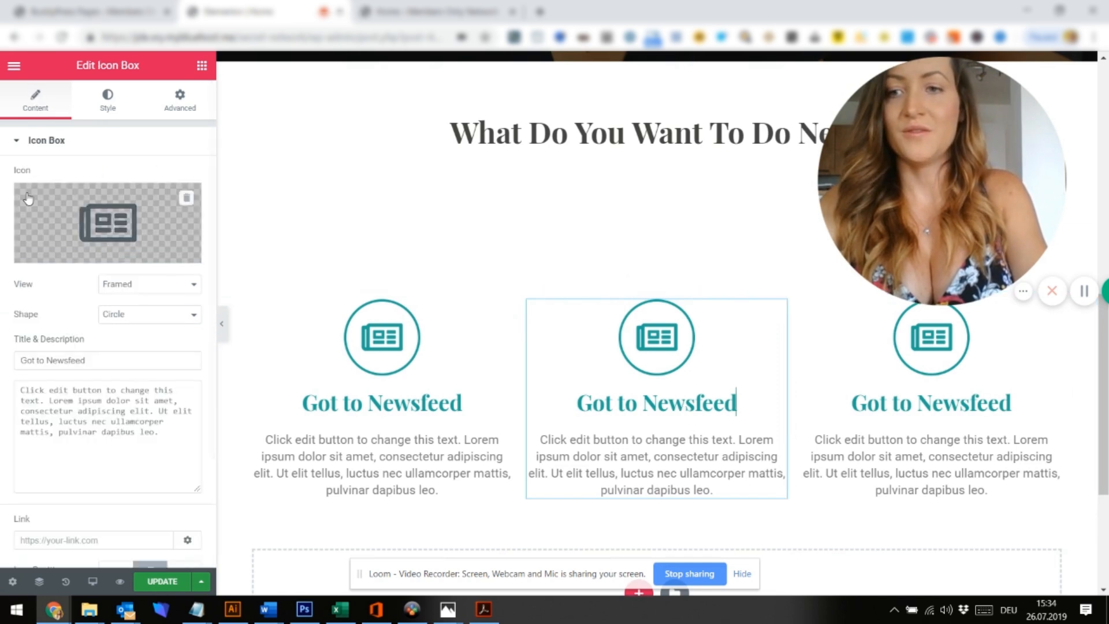
{"action": "type", "text": "V"}
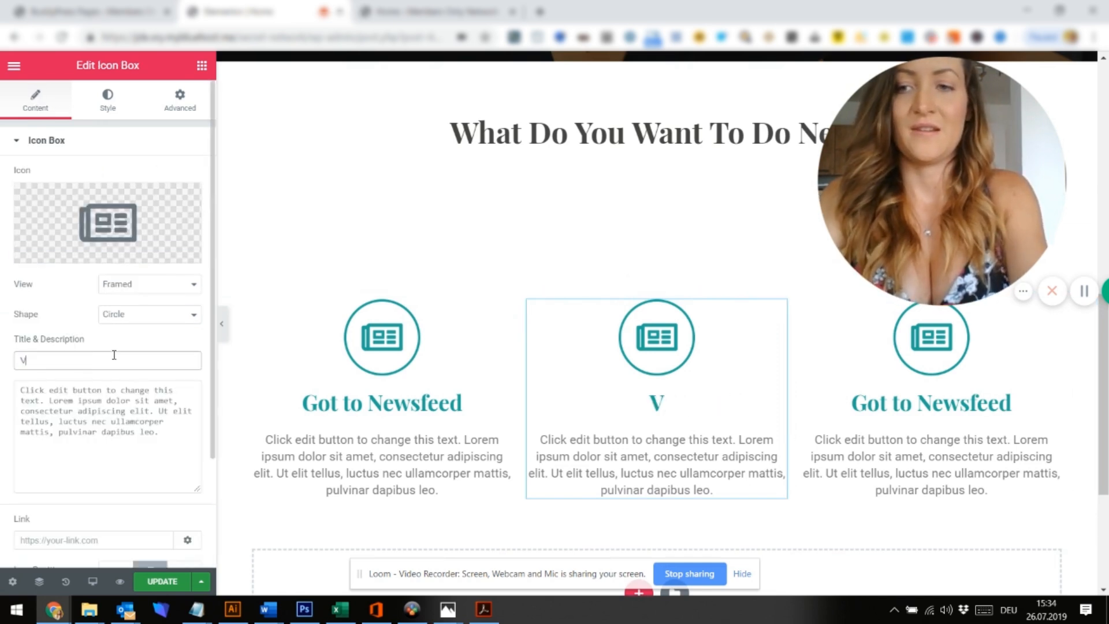
{"action": "key", "text": "BackSpace"}
{"action": "type", "text": "Find Firiend"}
Replace the Find Friend box's newspaper icon with the Users icon from the Icon Library
{"action": "mouse_move", "coordinate": [65, 199]}
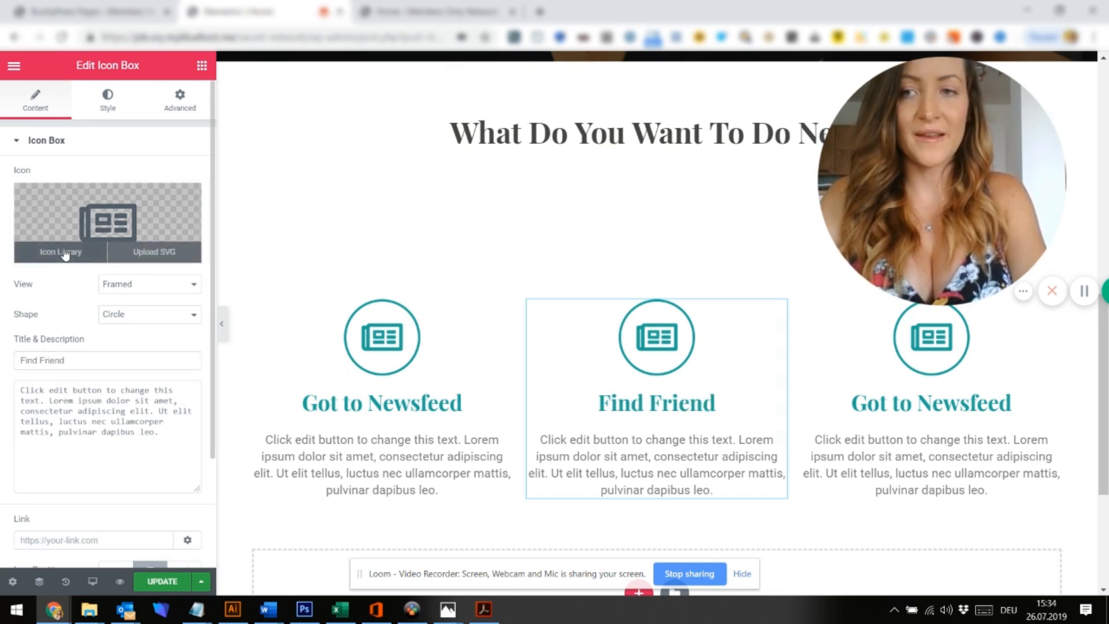
{"action": "left_click", "coordinate": [63, 252]}
{"action": "scroll", "coordinate": [494, 269], "scroll_direction": "down", "scroll_amount": 3}
{"action": "scroll", "coordinate": [494, 269], "scroll_direction": "up", "scroll_amount": 20}
{"action": "scroll", "coordinate": [494, 269], "scroll_direction": "down", "scroll_amount": 3}
{"action": "scroll", "coordinate": [494, 269], "scroll_direction": "down", "scroll_amount": 20}
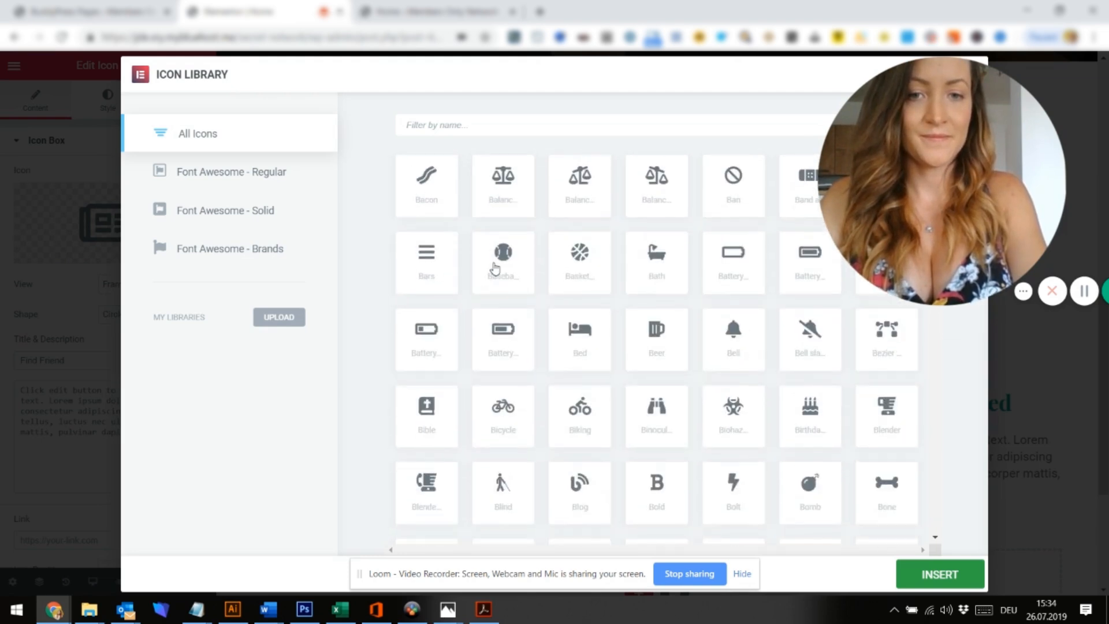
{"action": "scroll", "coordinate": [495, 269], "scroll_direction": "down", "scroll_amount": 15}
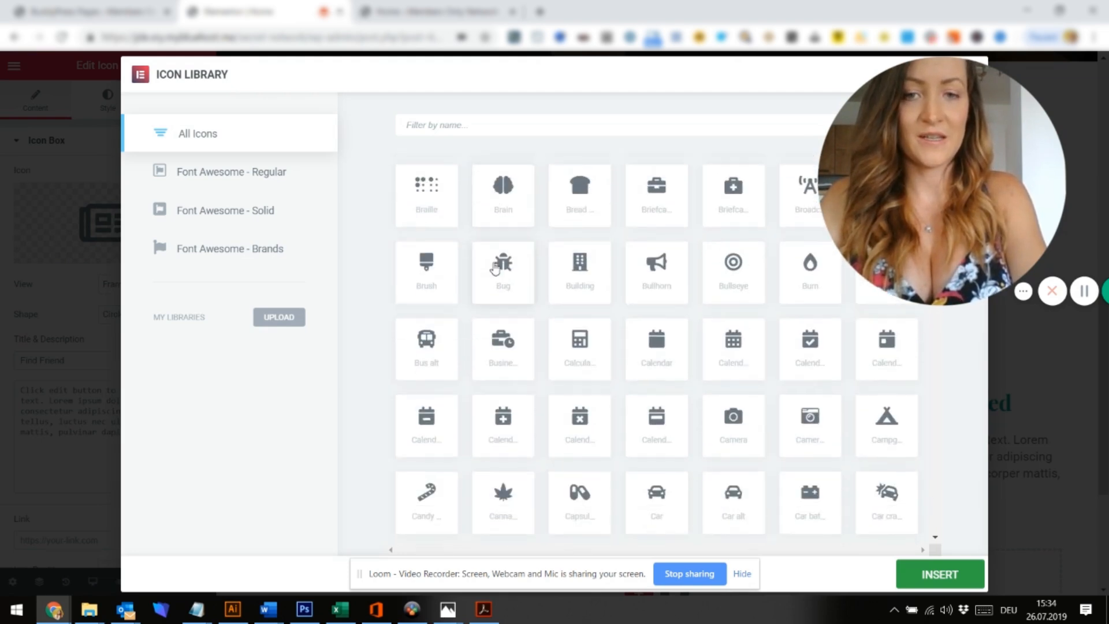
{"action": "scroll", "coordinate": [495, 269], "scroll_direction": "down", "scroll_amount": 10}
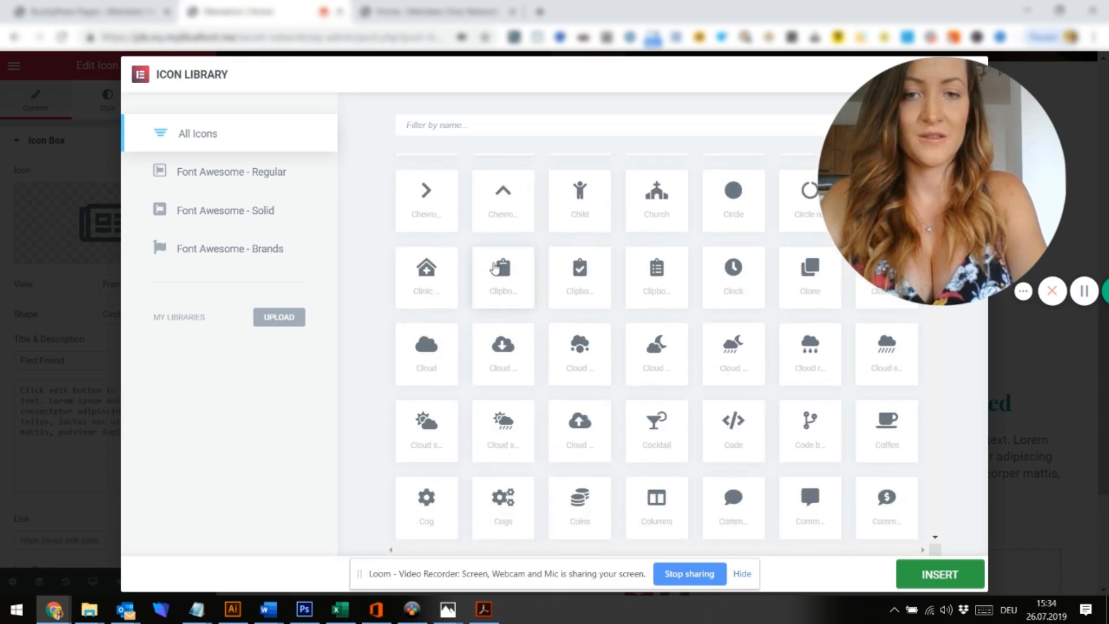
{"action": "scroll", "coordinate": [580, 443], "scroll_direction": "down", "scroll_amount": 8}
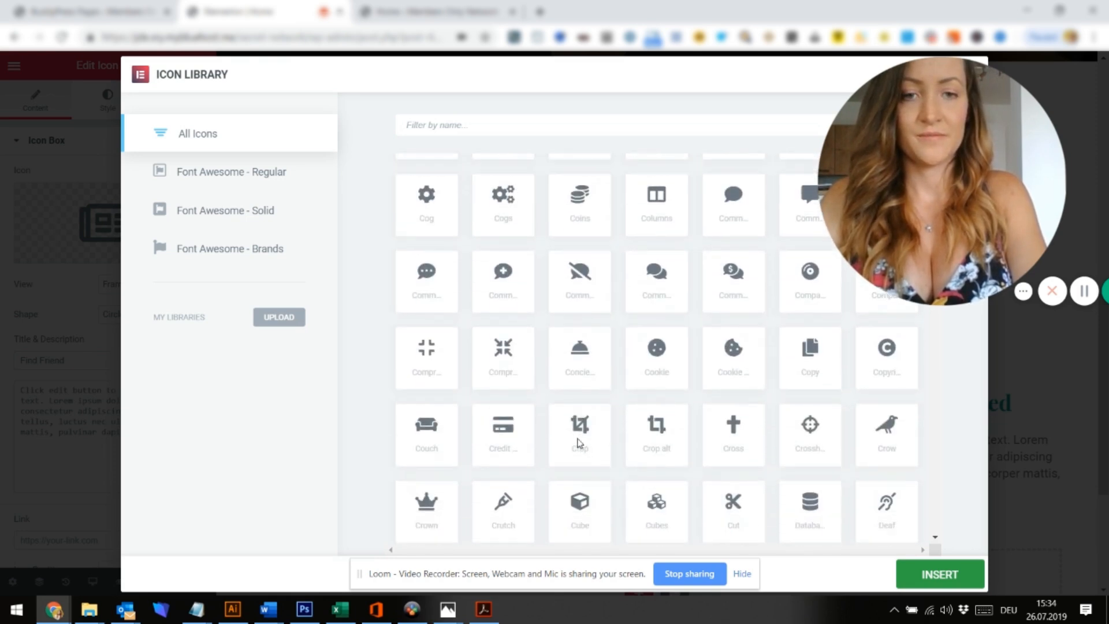
{"action": "scroll", "coordinate": [579, 443], "scroll_direction": "down", "scroll_amount": 10}
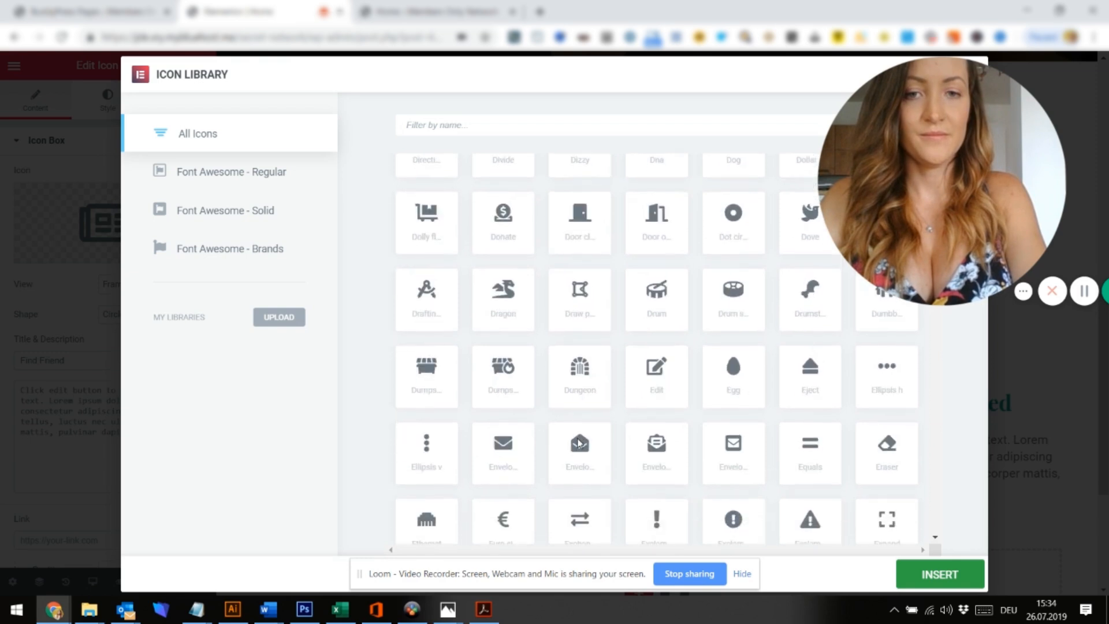
{"action": "scroll", "coordinate": [579, 443], "scroll_direction": "down", "scroll_amount": 10}
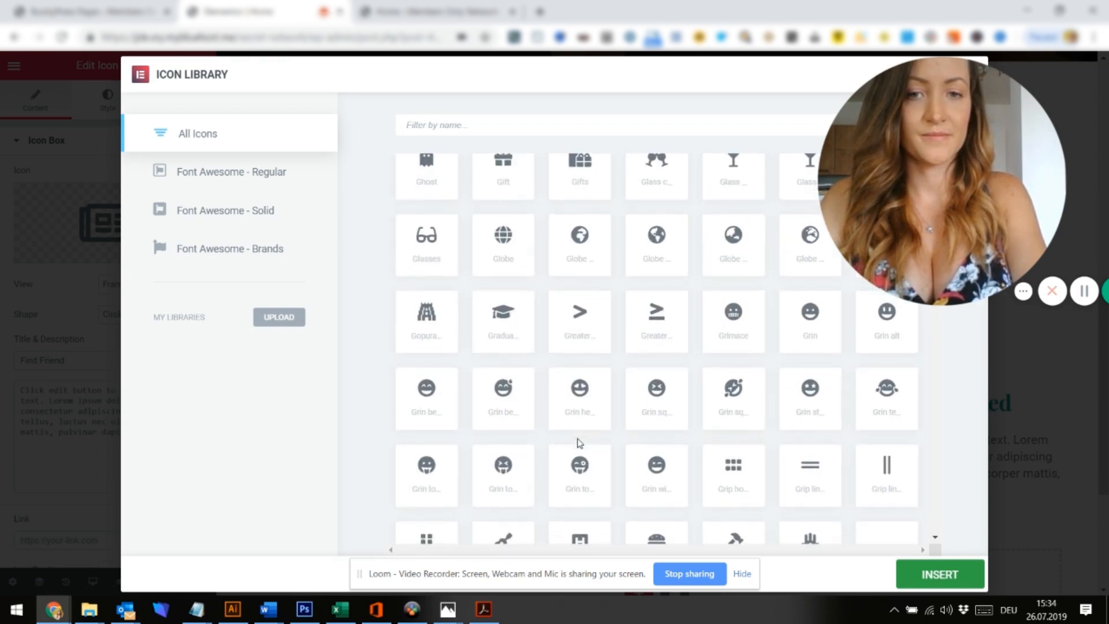
{"action": "scroll", "coordinate": [579, 443], "scroll_direction": "down", "scroll_amount": 10}
{"action": "scroll", "coordinate": [580, 444], "scroll_direction": "down", "scroll_amount": 10}
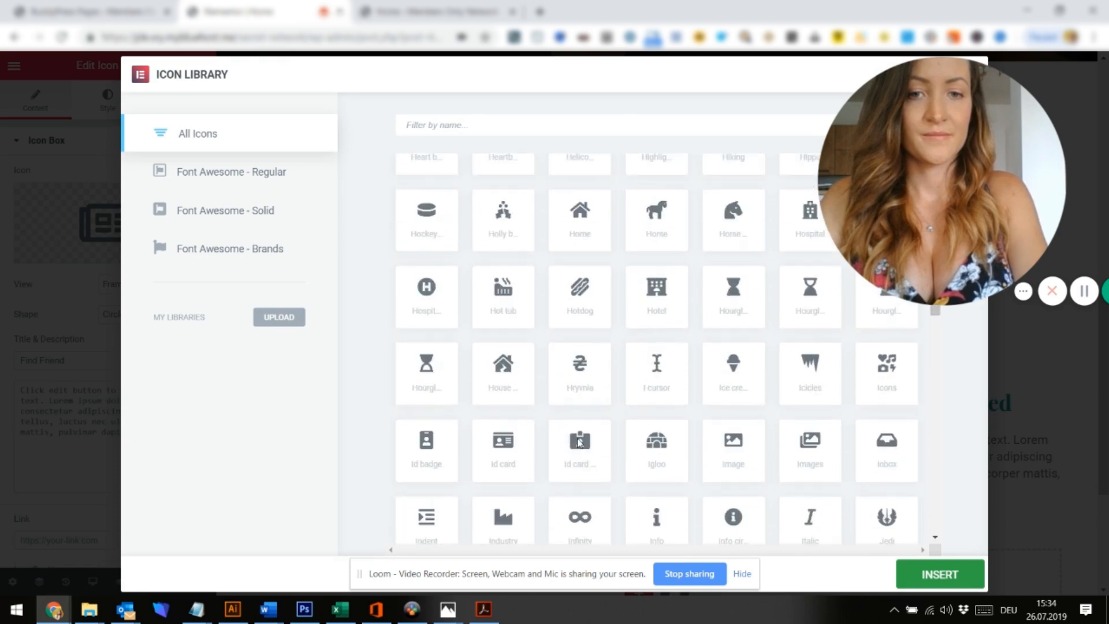
{"action": "scroll", "coordinate": [580, 443], "scroll_direction": "down", "scroll_amount": 10}
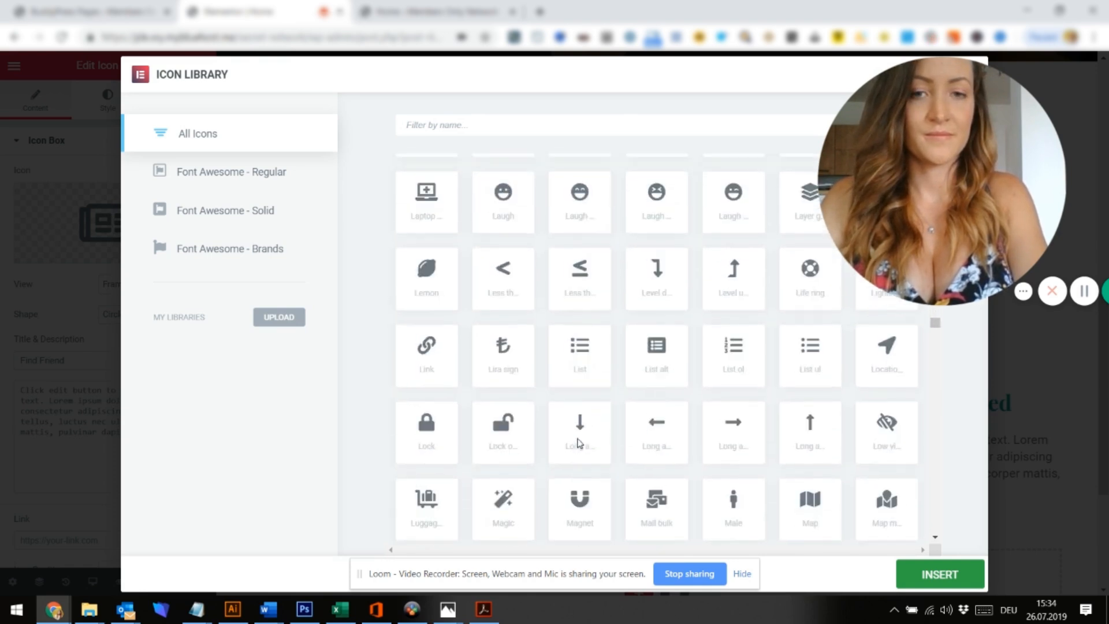
{"action": "scroll", "coordinate": [580, 443], "scroll_direction": "down", "scroll_amount": 10}
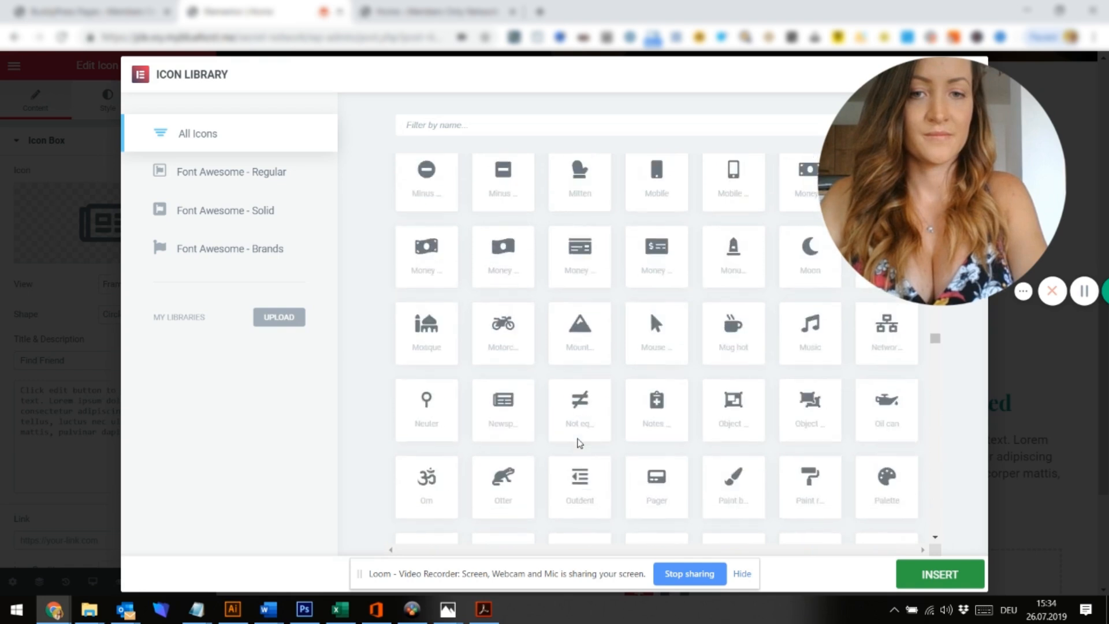
{"action": "scroll", "coordinate": [579, 444], "scroll_direction": "down", "scroll_amount": 10}
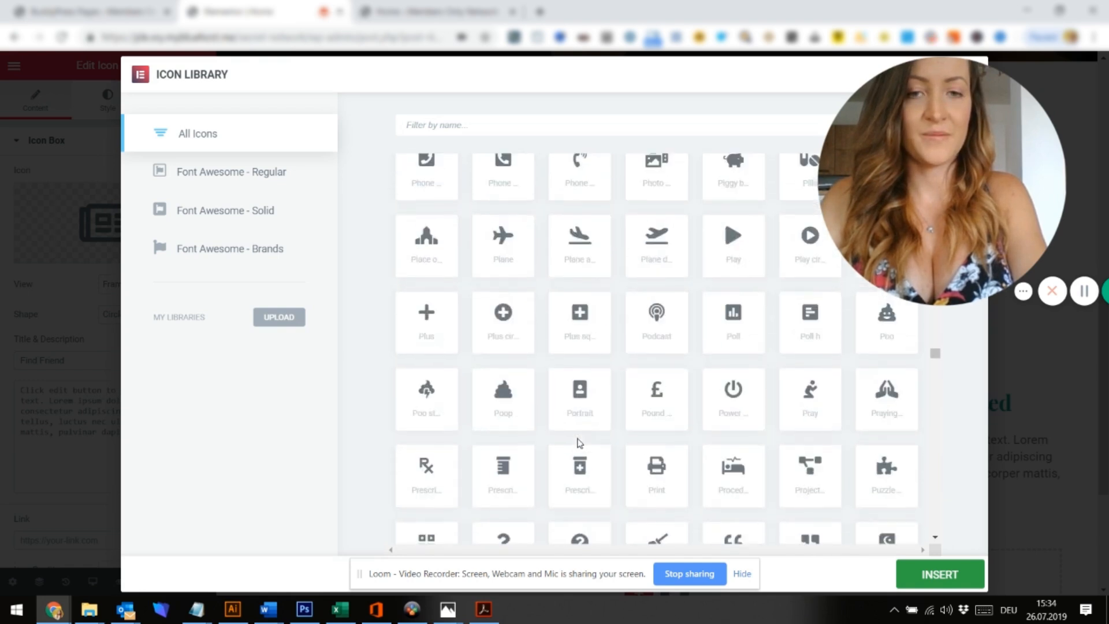
{"action": "scroll", "coordinate": [580, 444], "scroll_direction": "down", "scroll_amount": 10}
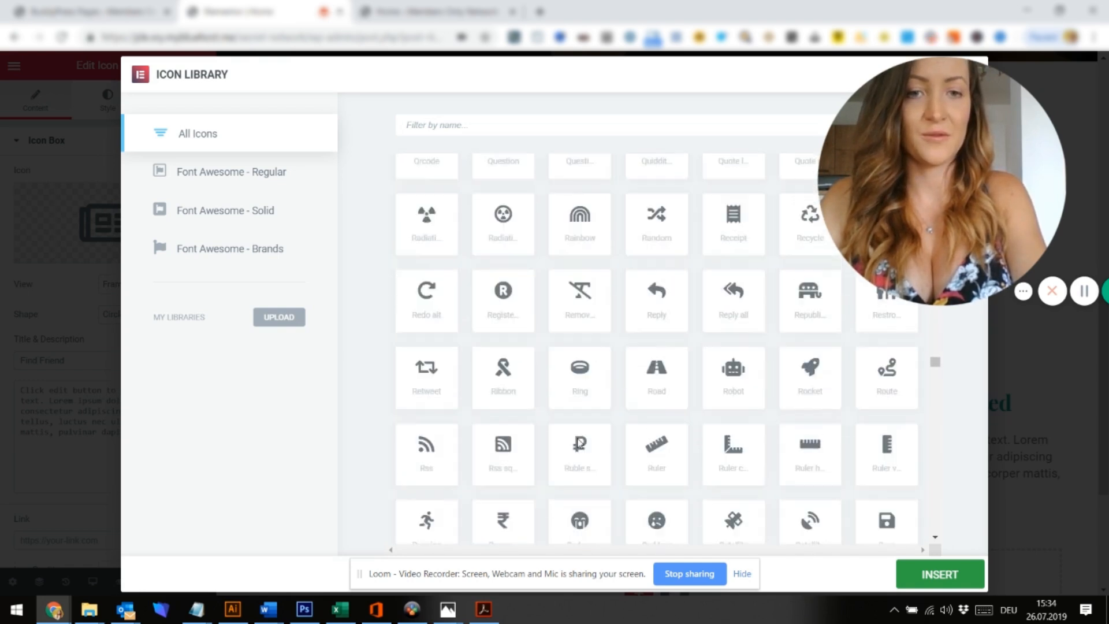
{"action": "scroll", "coordinate": [579, 443], "scroll_direction": "down", "scroll_amount": 10}
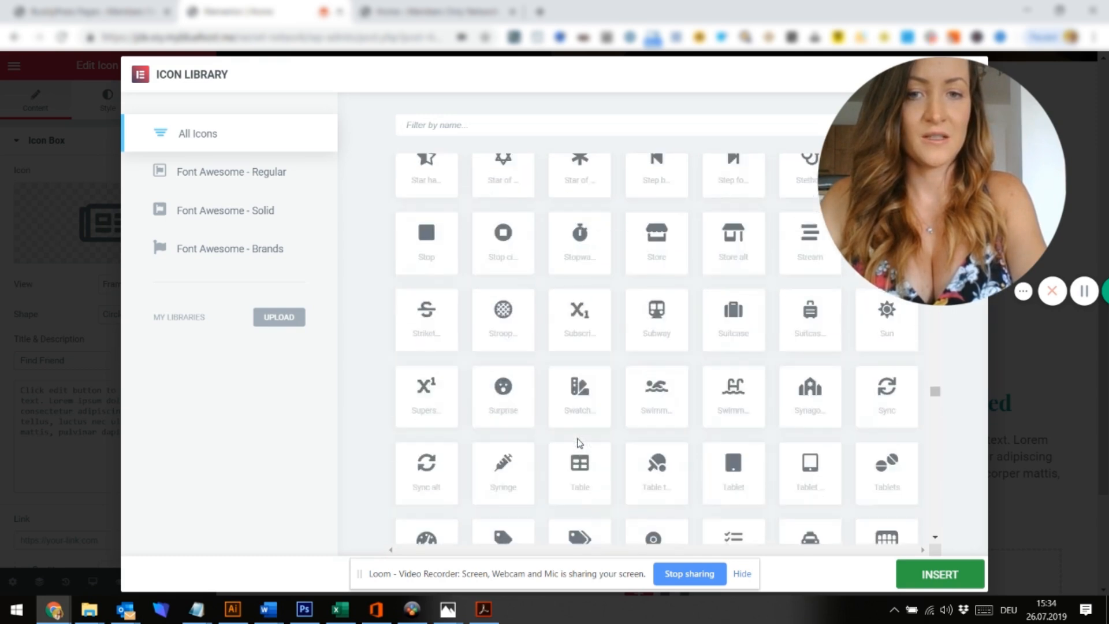
{"action": "scroll", "coordinate": [580, 443], "scroll_direction": "down", "scroll_amount": 5}
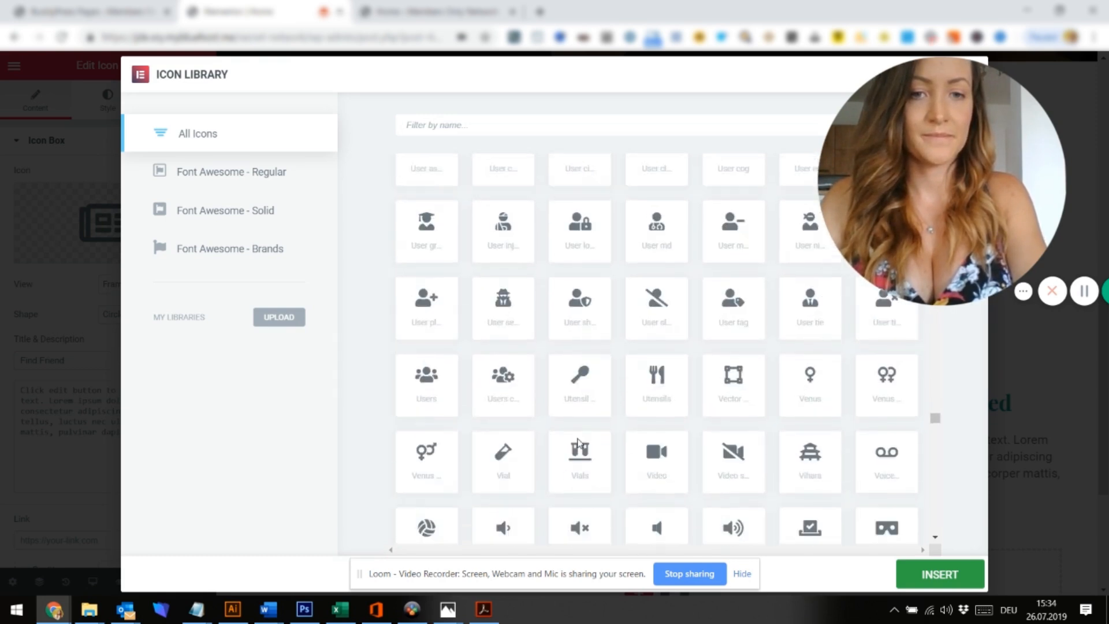
{"action": "scroll", "coordinate": [579, 443], "scroll_direction": "up", "scroll_amount": 2}
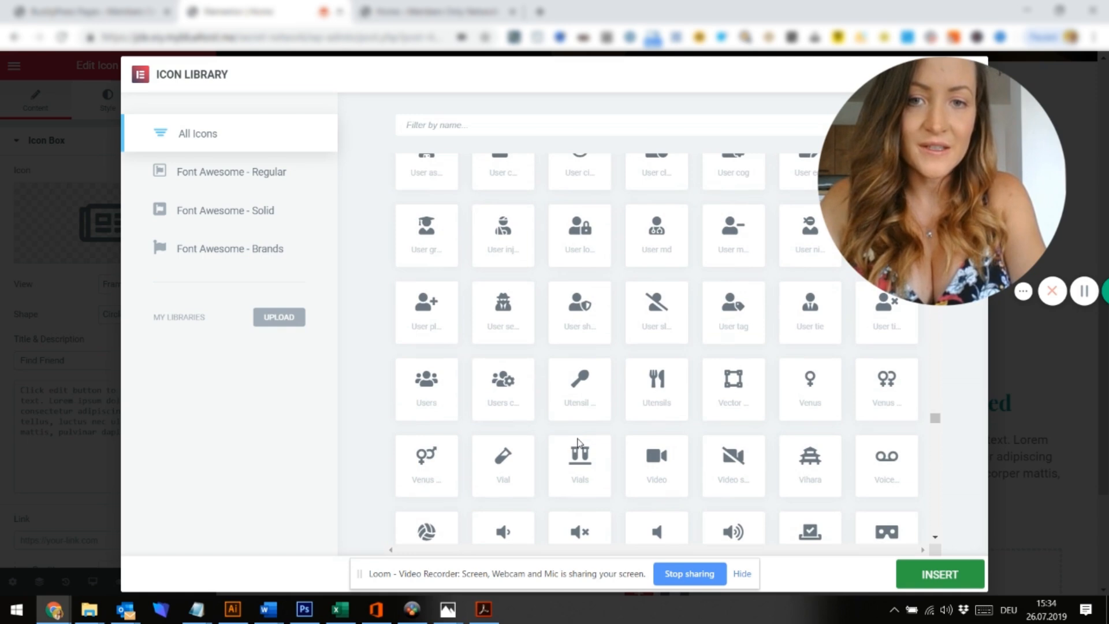
{"action": "scroll", "coordinate": [584, 395], "scroll_direction": "up", "scroll_amount": 4}
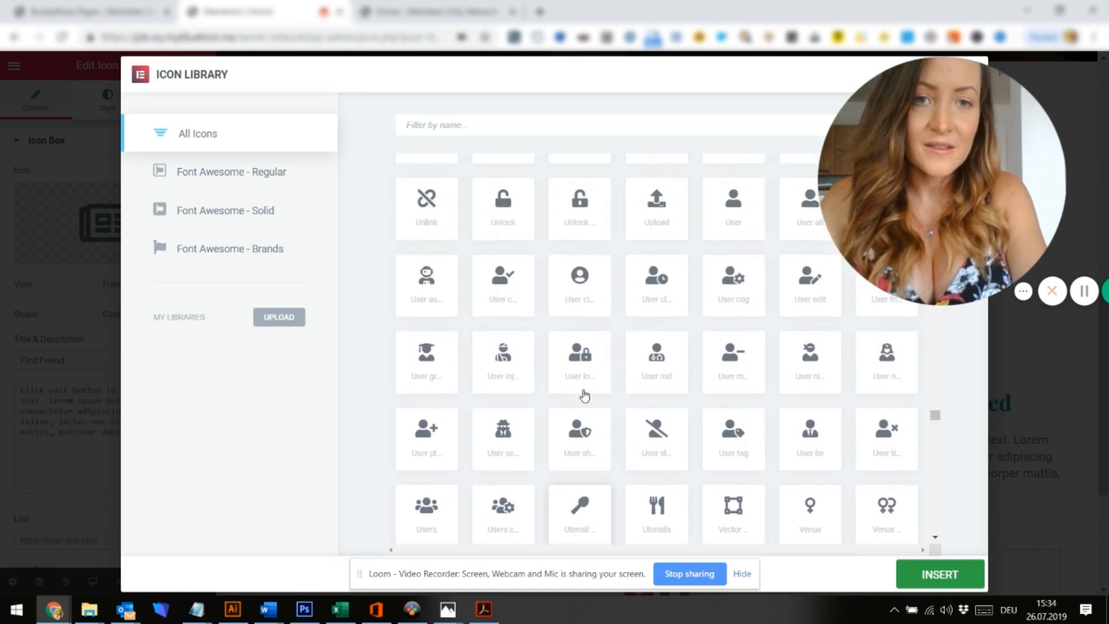
{"action": "scroll", "coordinate": [584, 396], "scroll_direction": "up", "scroll_amount": 1}
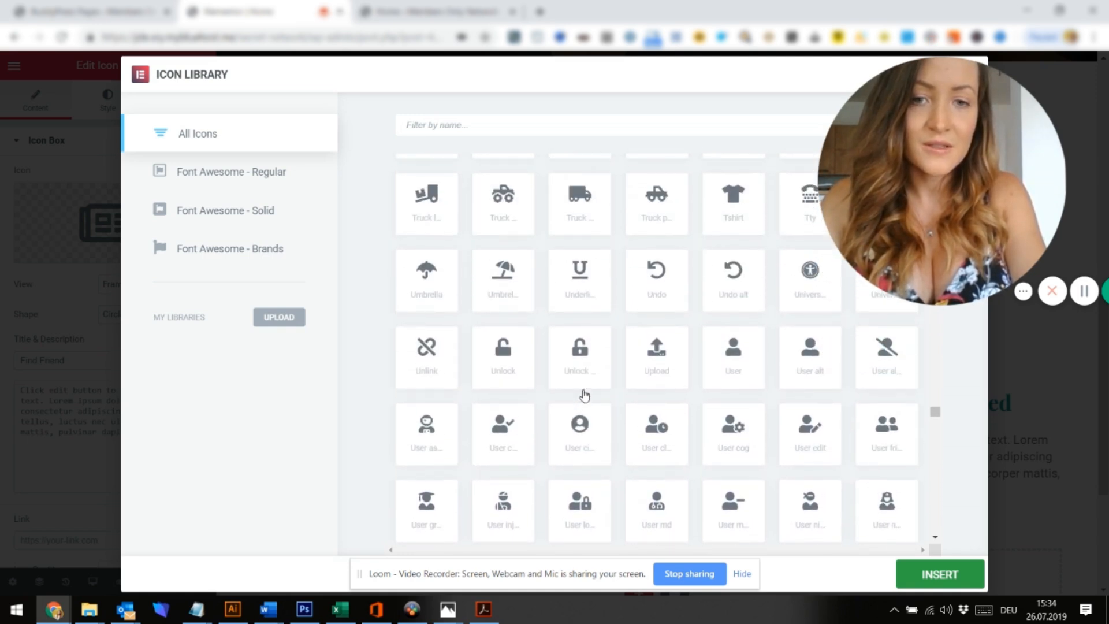
{"action": "scroll", "coordinate": [869, 431], "scroll_direction": "down", "scroll_amount": 3}
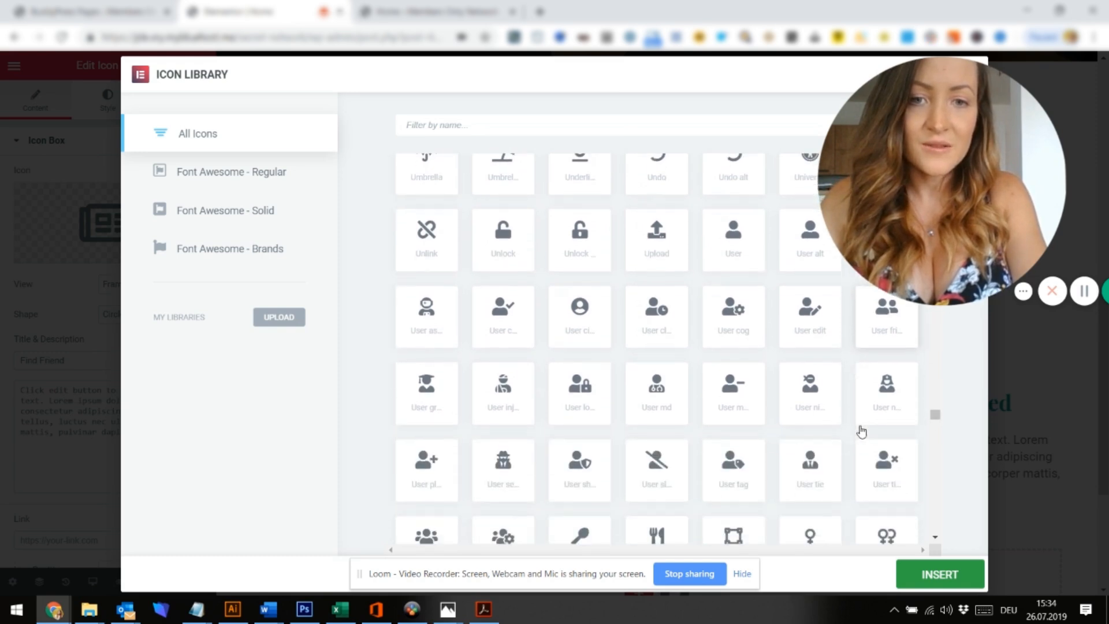
{"action": "scroll", "coordinate": [862, 429], "scroll_direction": "down", "scroll_amount": 1}
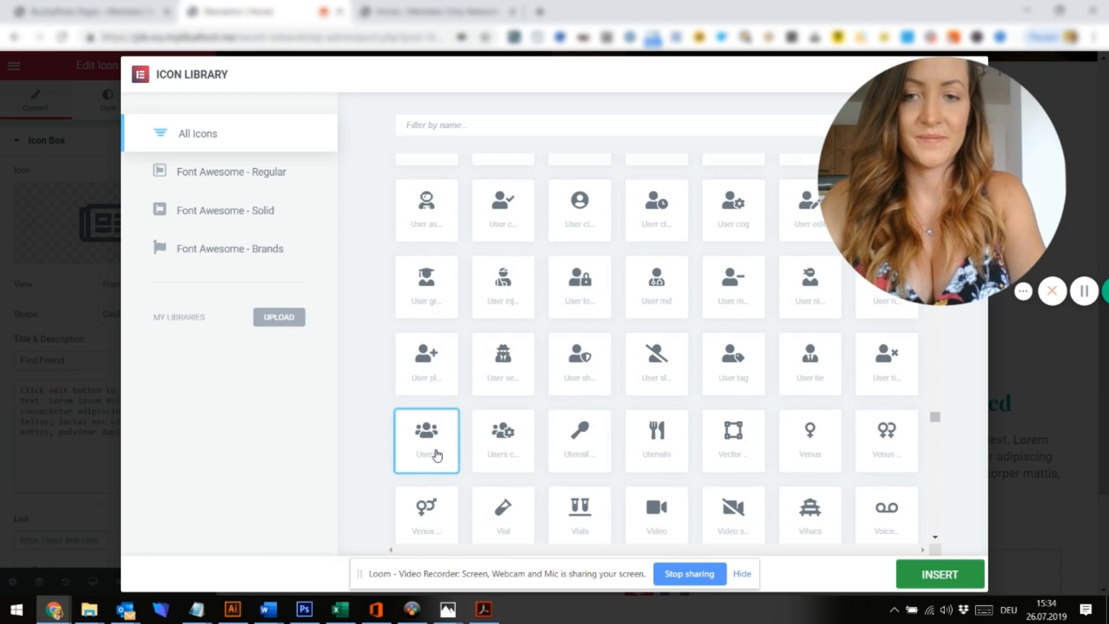
{"action": "left_click", "coordinate": [940, 574]}
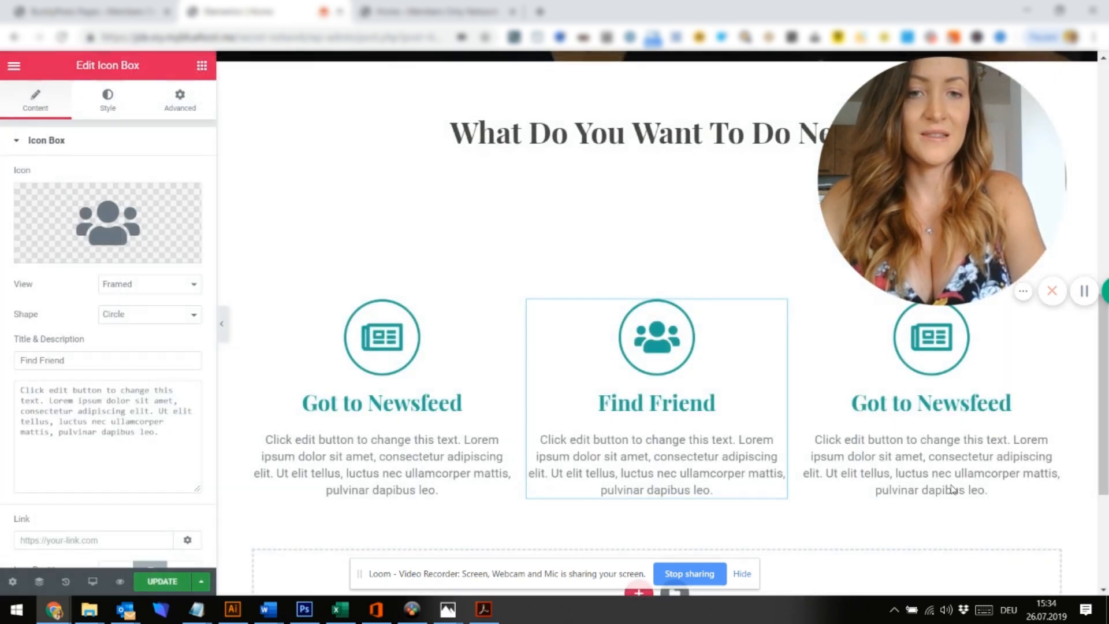
Retitle the third icon box 'Join a Group'
{"action": "left_click", "coordinate": [930, 412]}
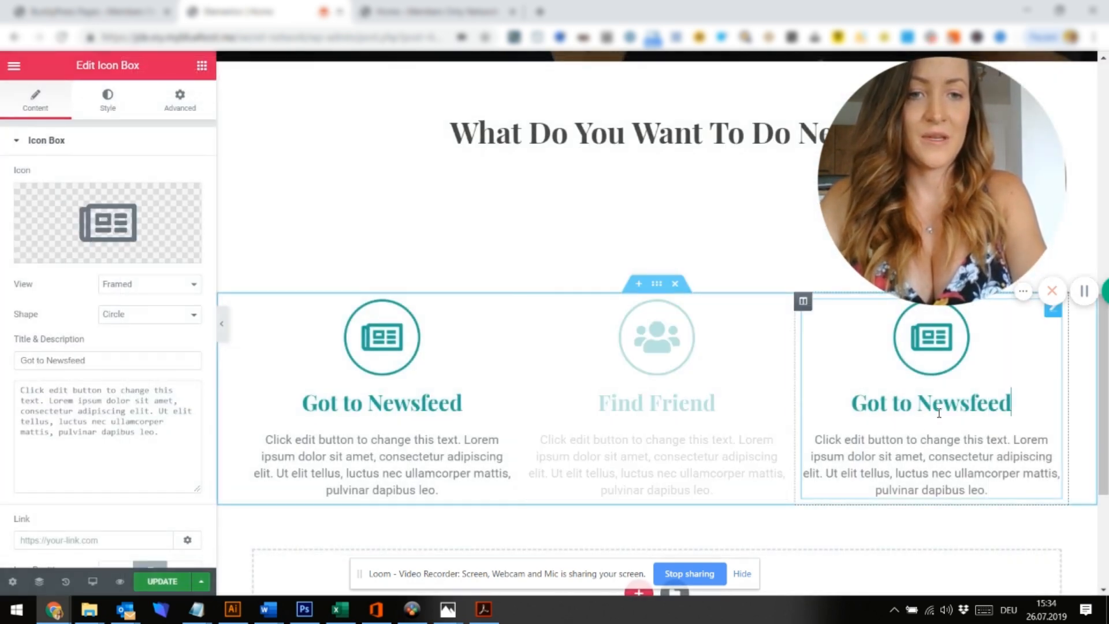
{"action": "left_click_drag", "start_coordinate": [88, 360], "coordinate": [1, 364]}
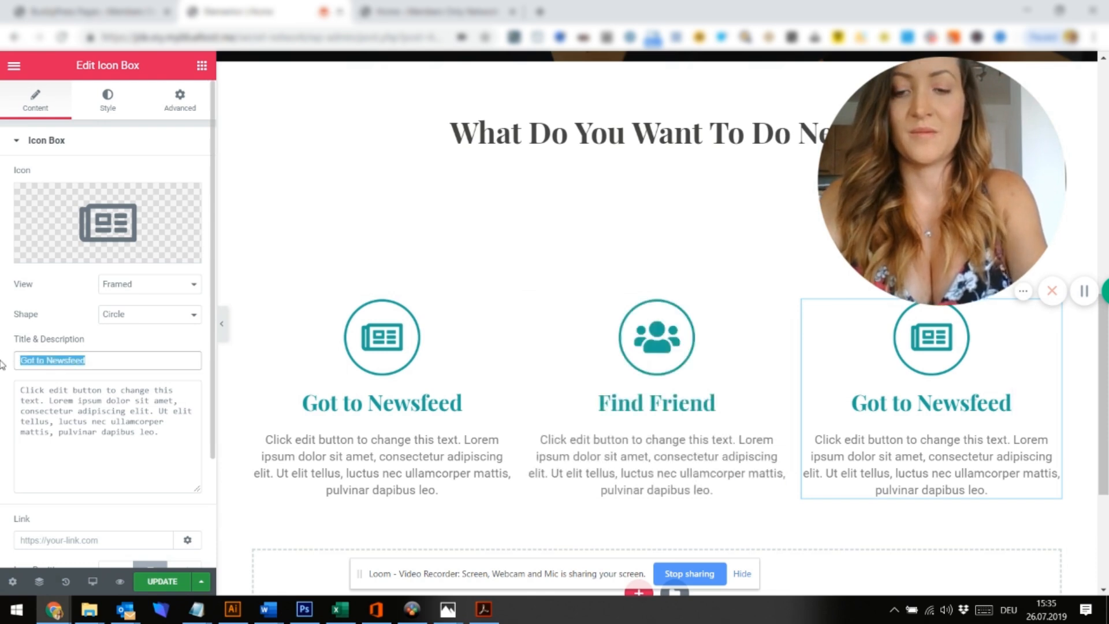
{"action": "type", "text": "Join a gro"}
{"action": "key", "text": "BackSpace"}
{"action": "key", "text": "BackSpace"}
{"action": "type", "text": "Group"}
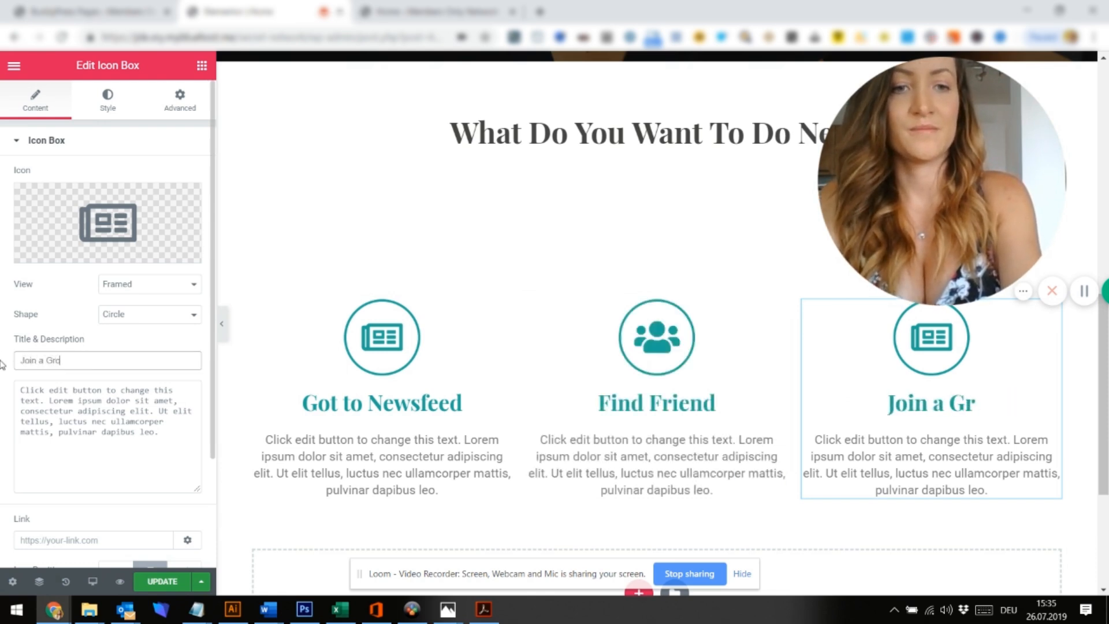
Give the Join a Group box the comments speech-bubbles icon from the Icon Library
{"action": "mouse_move", "coordinate": [69, 252]}
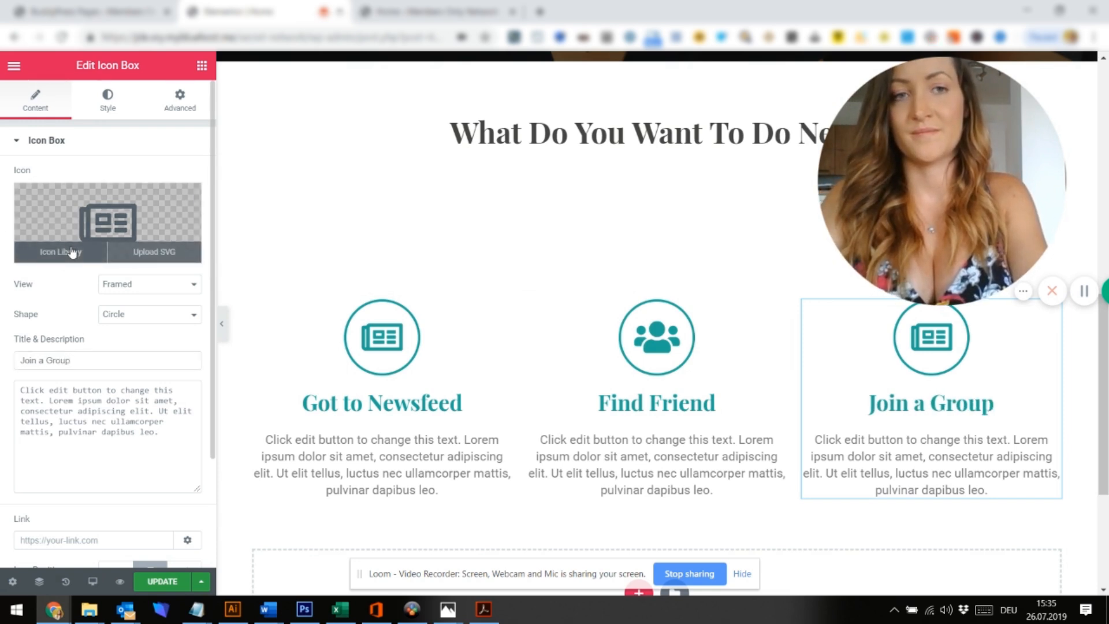
{"action": "left_click", "coordinate": [71, 252]}
{"action": "scroll", "coordinate": [581, 388], "scroll_direction": "down", "scroll_amount": 10}
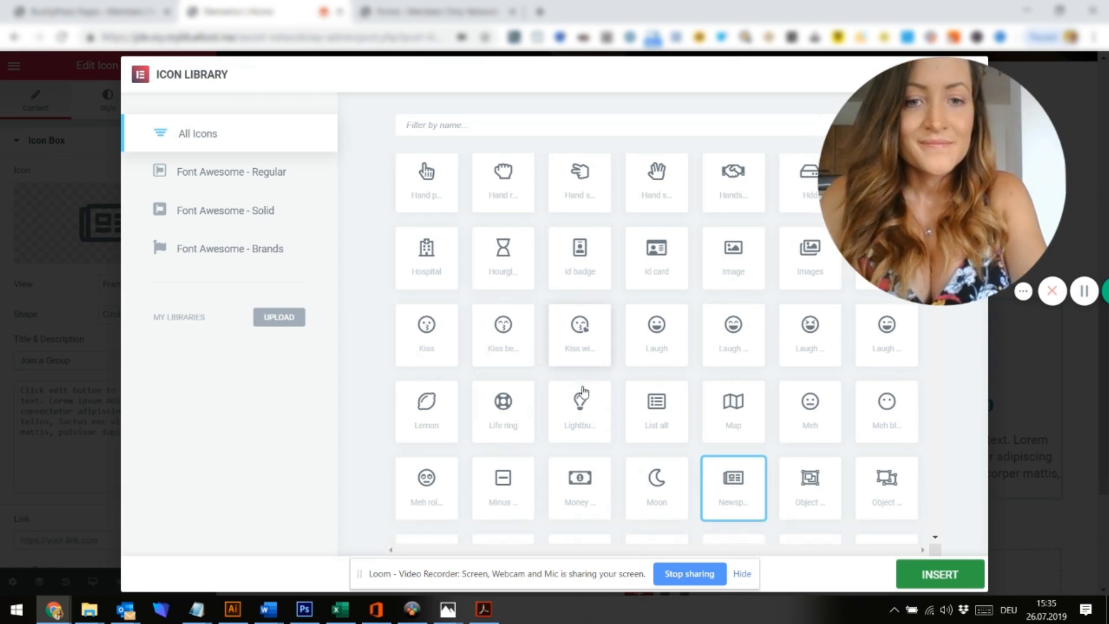
{"action": "scroll", "coordinate": [585, 392], "scroll_direction": "down", "scroll_amount": 12}
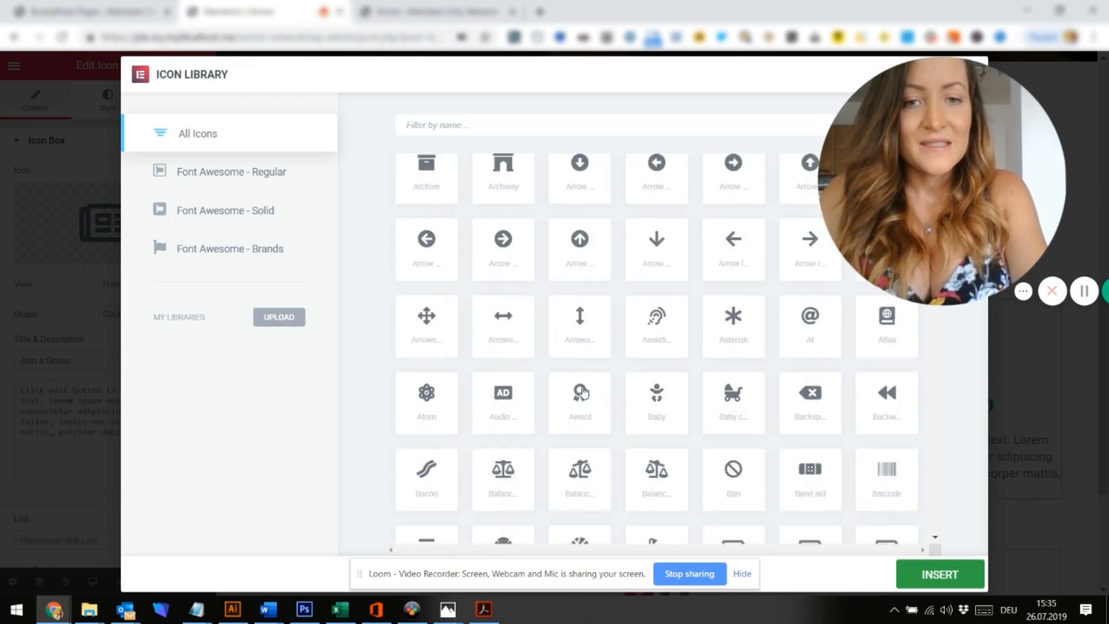
{"action": "scroll", "coordinate": [585, 392], "scroll_direction": "down", "scroll_amount": 5}
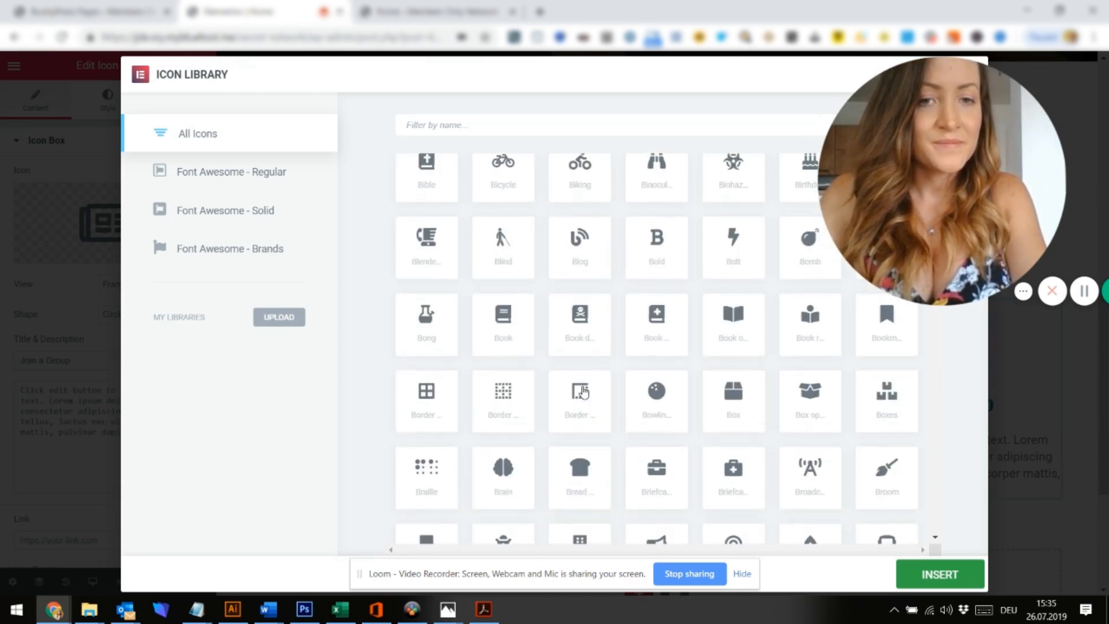
{"action": "scroll", "coordinate": [584, 392], "scroll_direction": "down", "scroll_amount": 6}
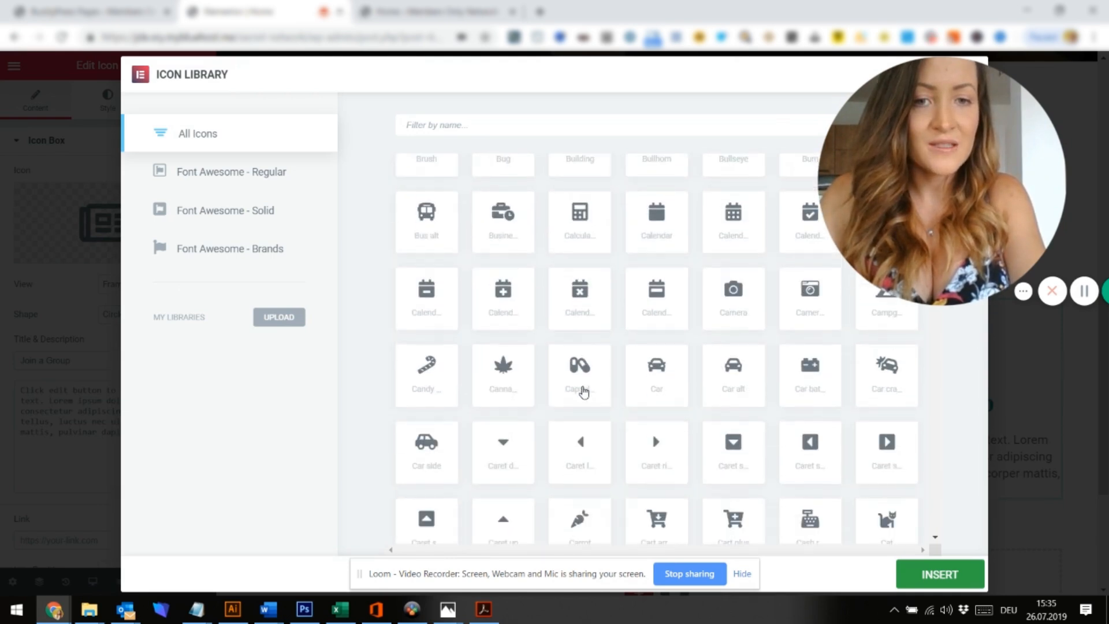
{"action": "scroll", "coordinate": [584, 392], "scroll_direction": "down", "scroll_amount": 8}
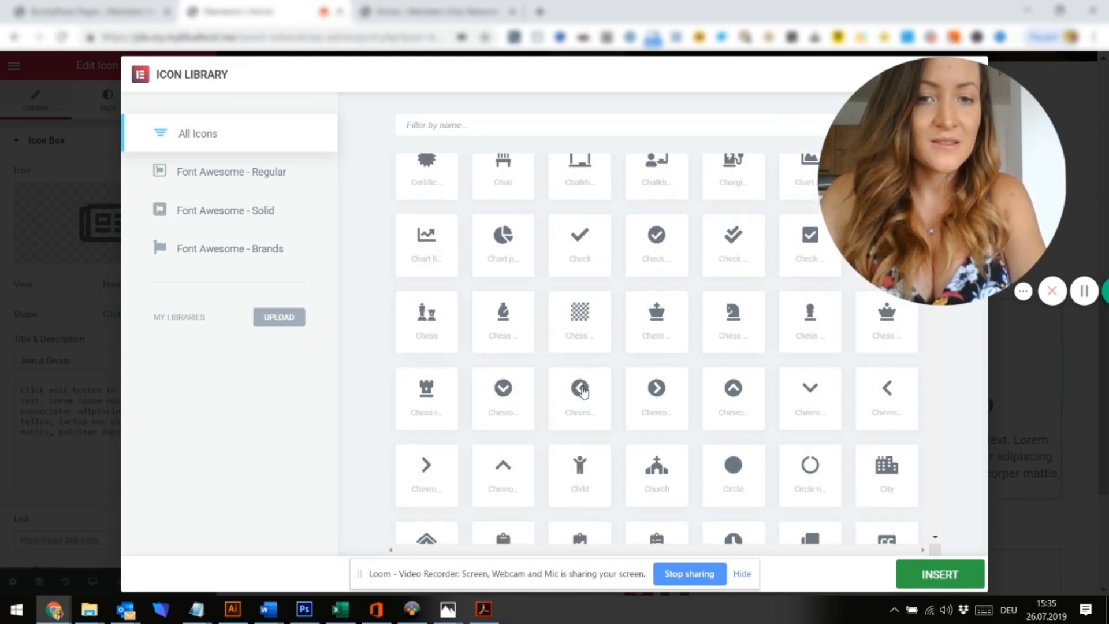
{"action": "scroll", "coordinate": [584, 392], "scroll_direction": "down", "scroll_amount": 4}
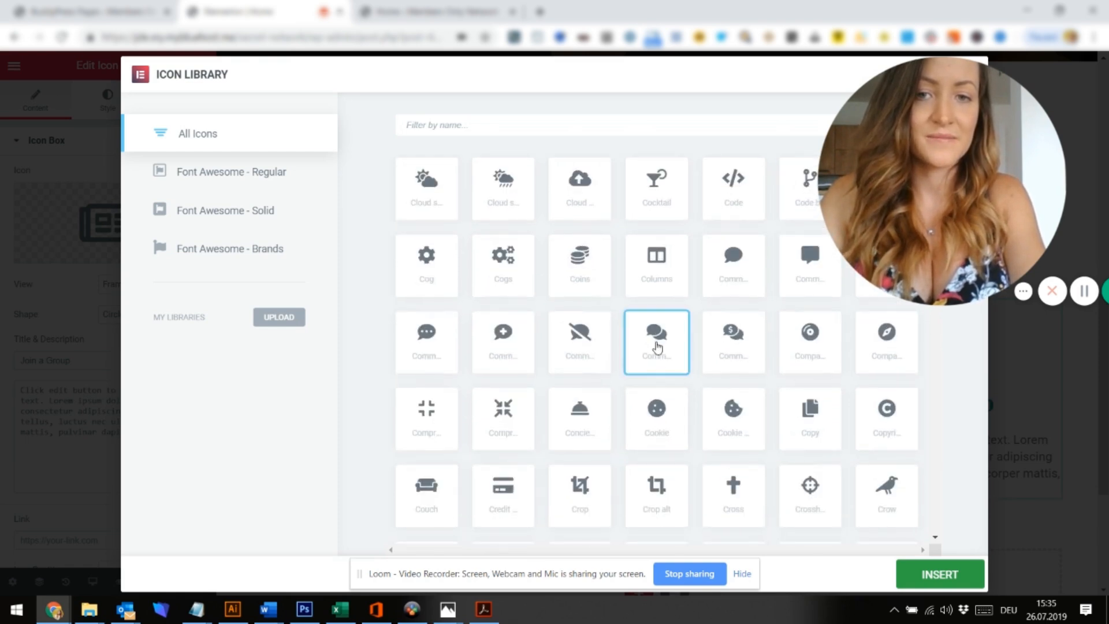
{"action": "left_click", "coordinate": [935, 577]}
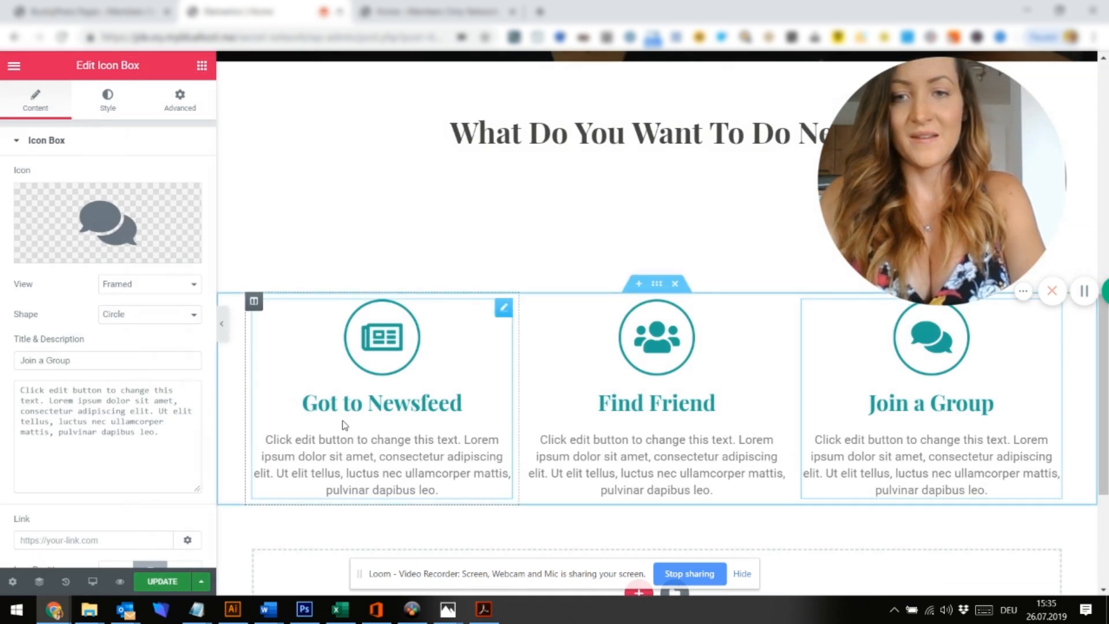
{"action": "left_click", "coordinate": [345, 426]}
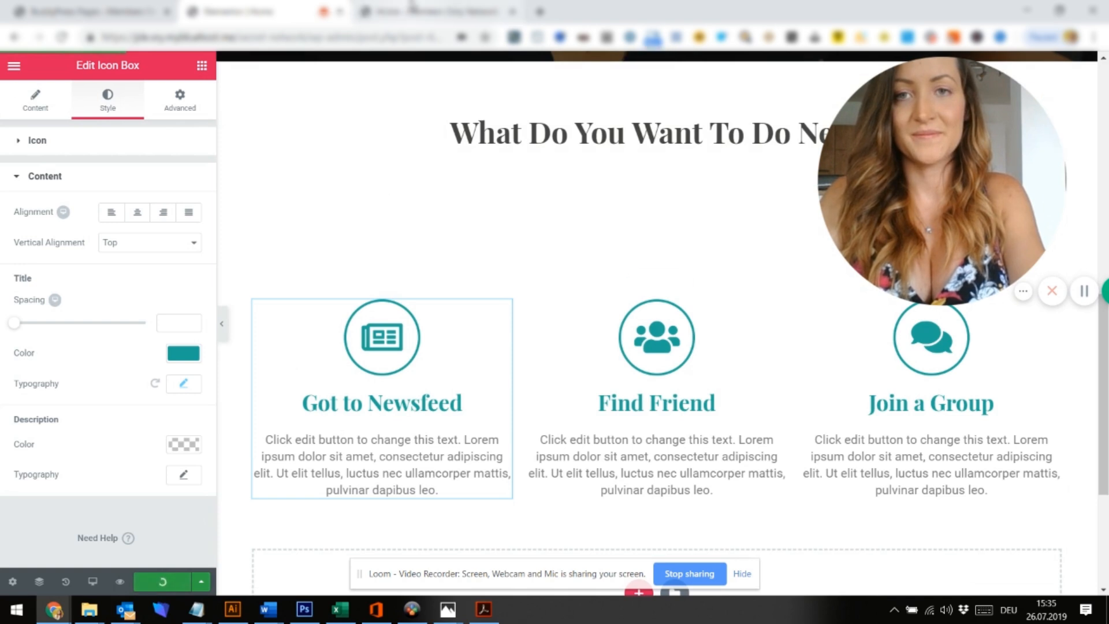
Open the live site in a new browser tab from the dashboard
{"action": "left_click", "coordinate": [412, 7]}
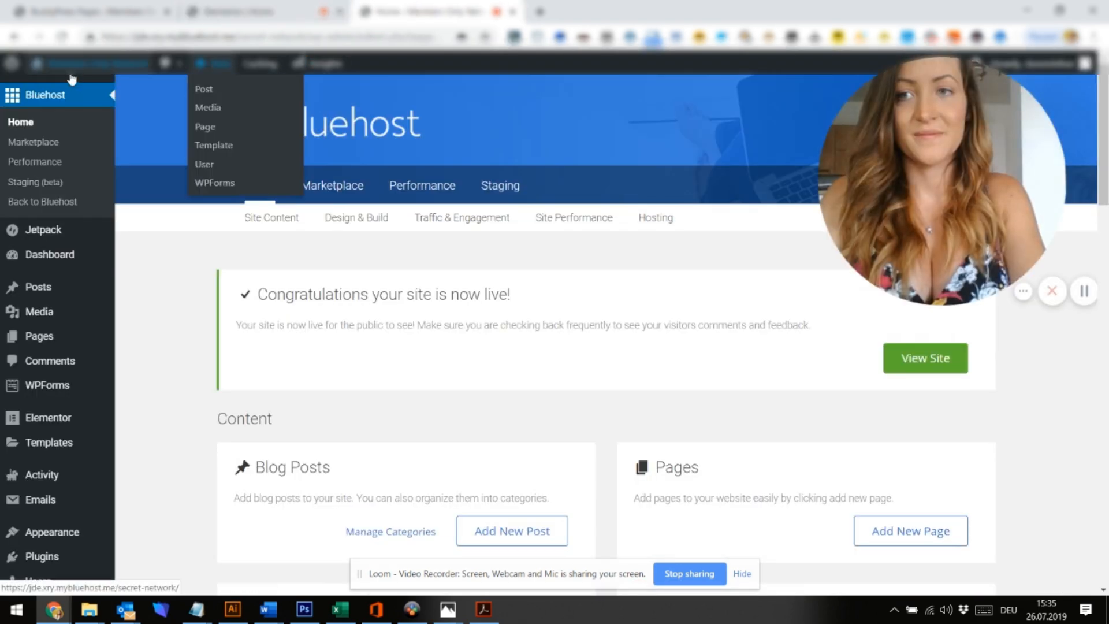
{"action": "right_click", "coordinate": [55, 95]}
{"action": "left_click", "coordinate": [104, 101]}
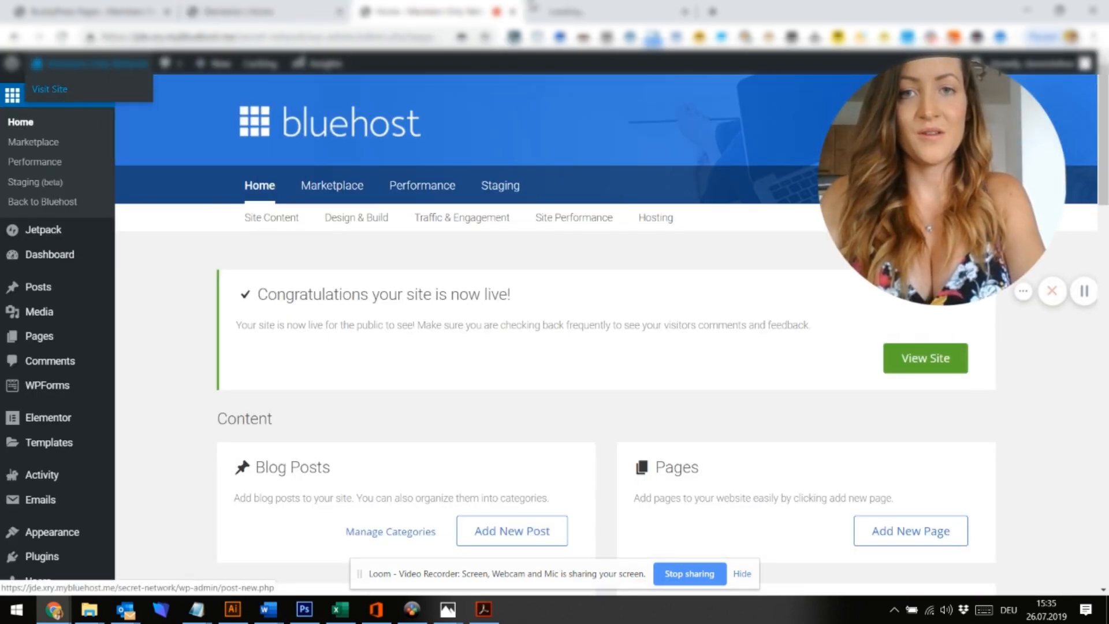
{"action": "left_click", "coordinate": [578, 12]}
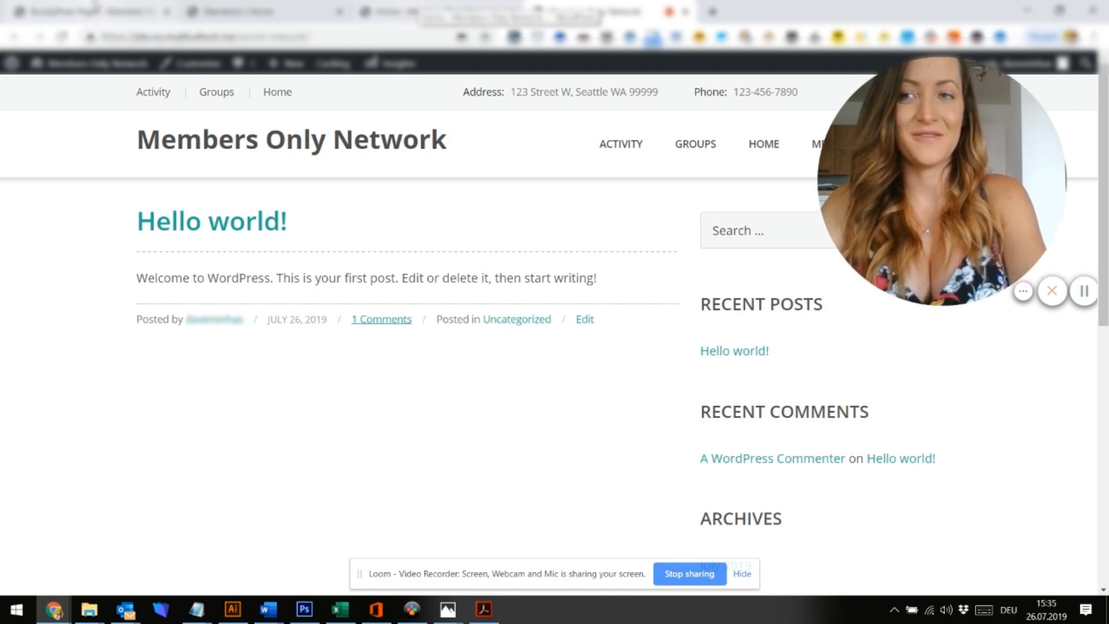
Set Reading Settings to a static homepage of Home, save, and view the front page
{"action": "left_click", "coordinate": [95, 9]}
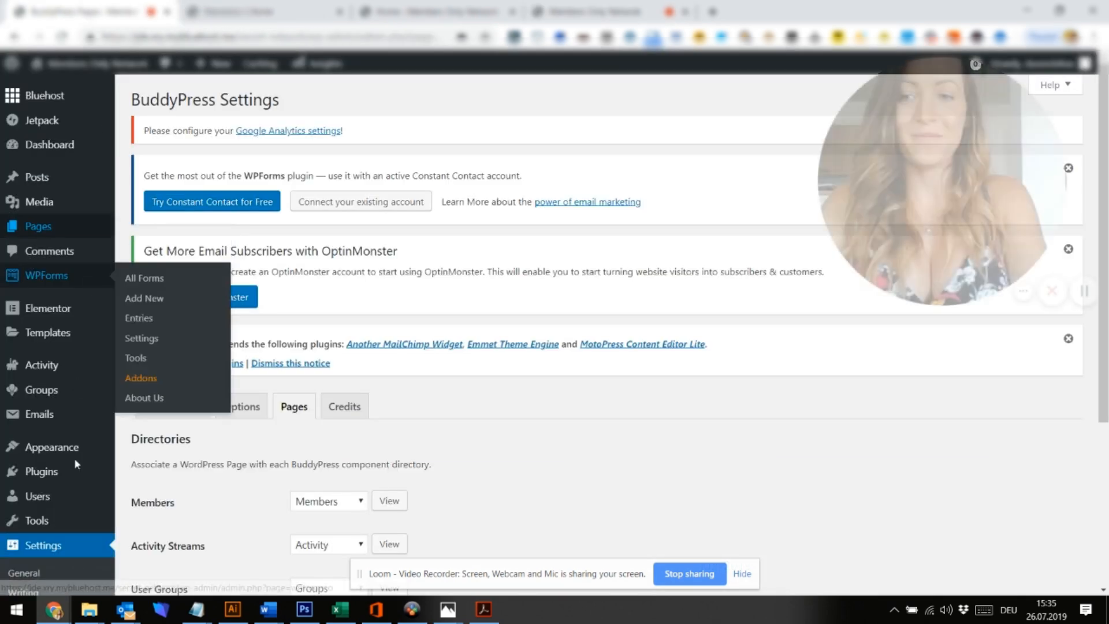
{"action": "scroll", "coordinate": [70, 543], "scroll_direction": "down", "scroll_amount": 1}
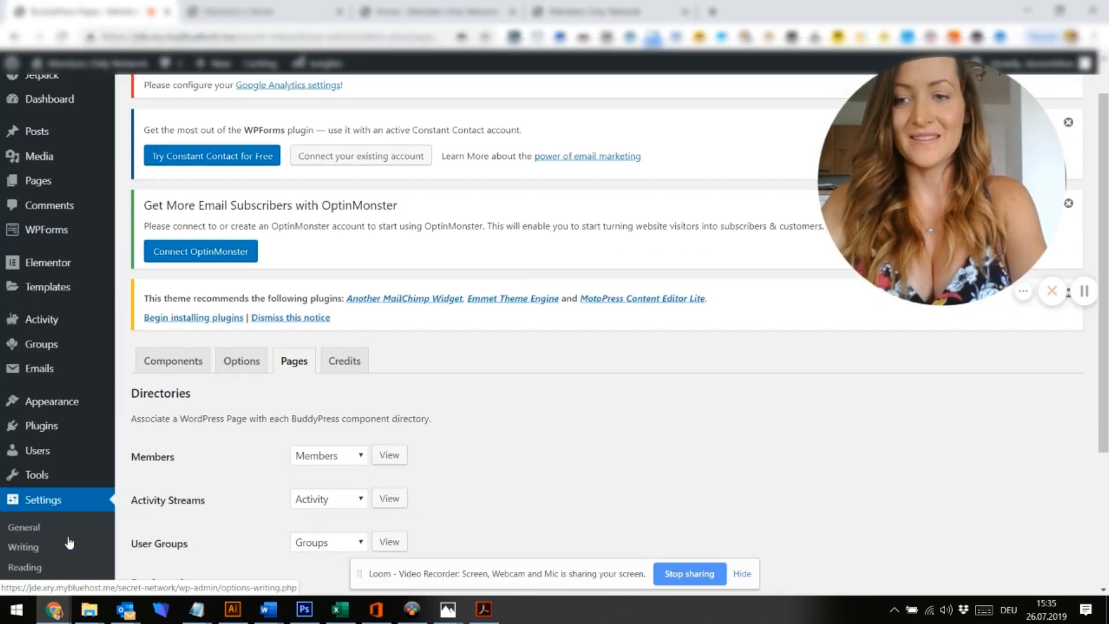
{"action": "left_click", "coordinate": [32, 571]}
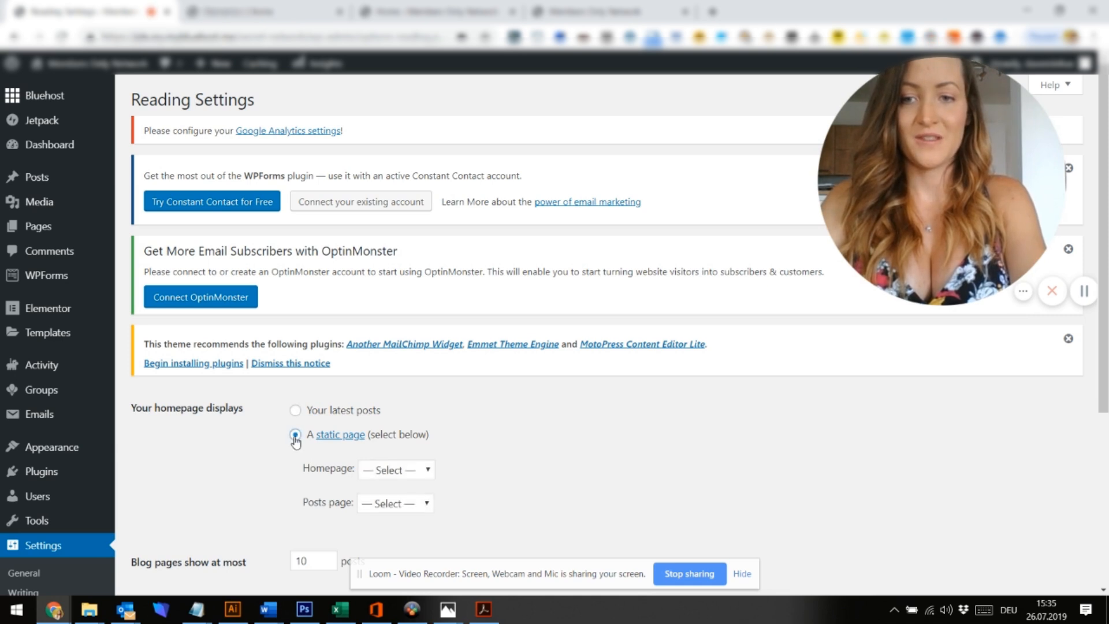
{"action": "left_click", "coordinate": [427, 473]}
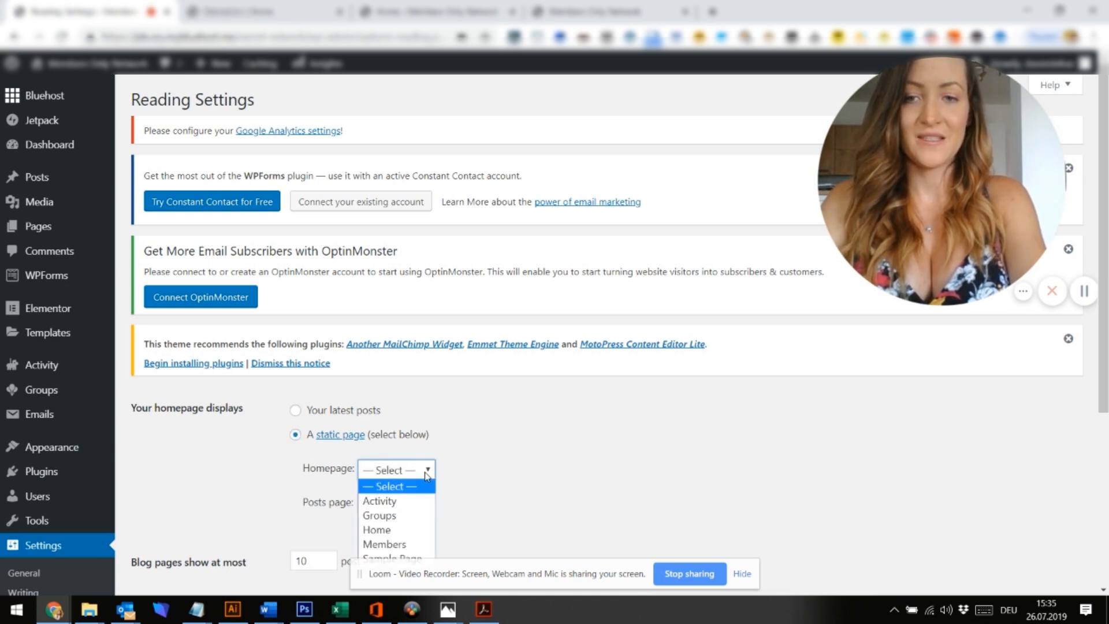
{"action": "left_click", "coordinate": [383, 530]}
{"action": "scroll", "coordinate": [384, 532], "scroll_direction": "down", "scroll_amount": 5}
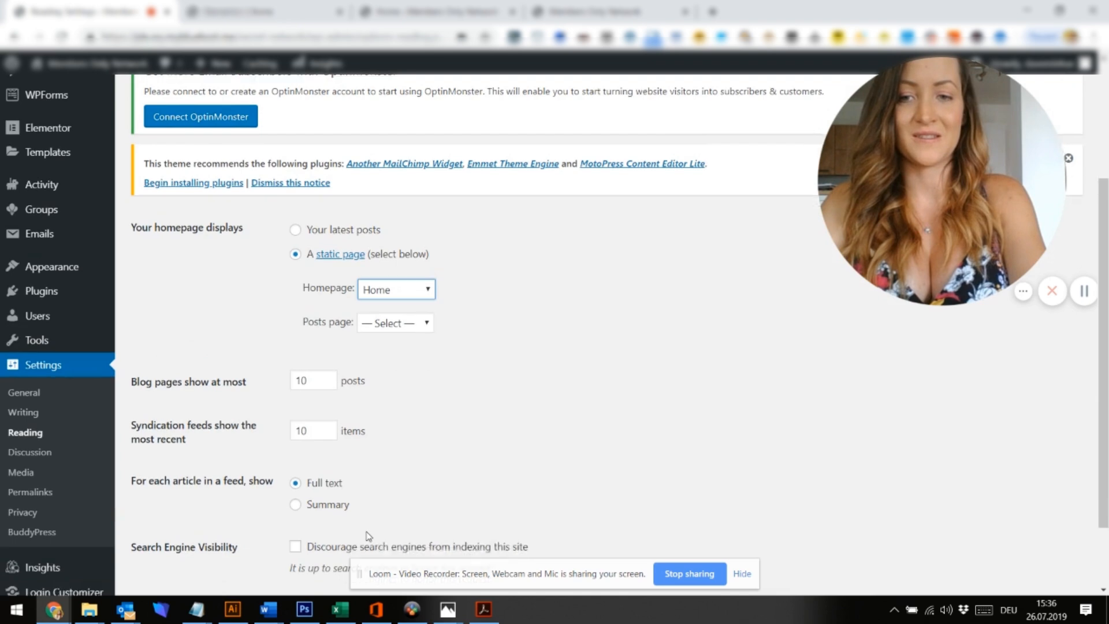
{"action": "left_click", "coordinate": [174, 523]}
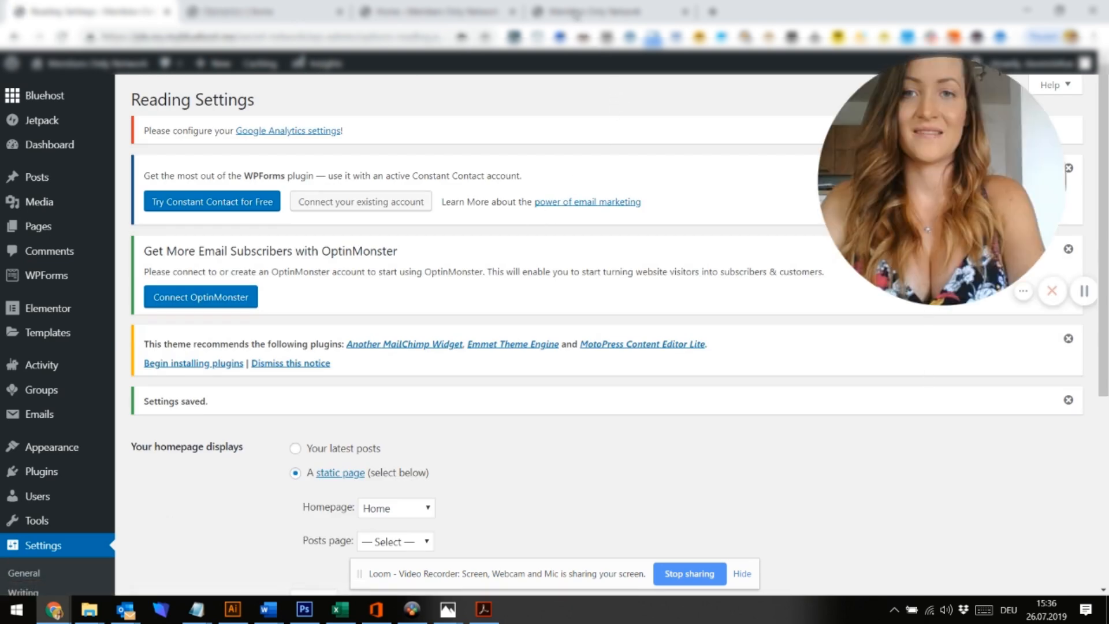
{"action": "left_click", "coordinate": [576, 8]}
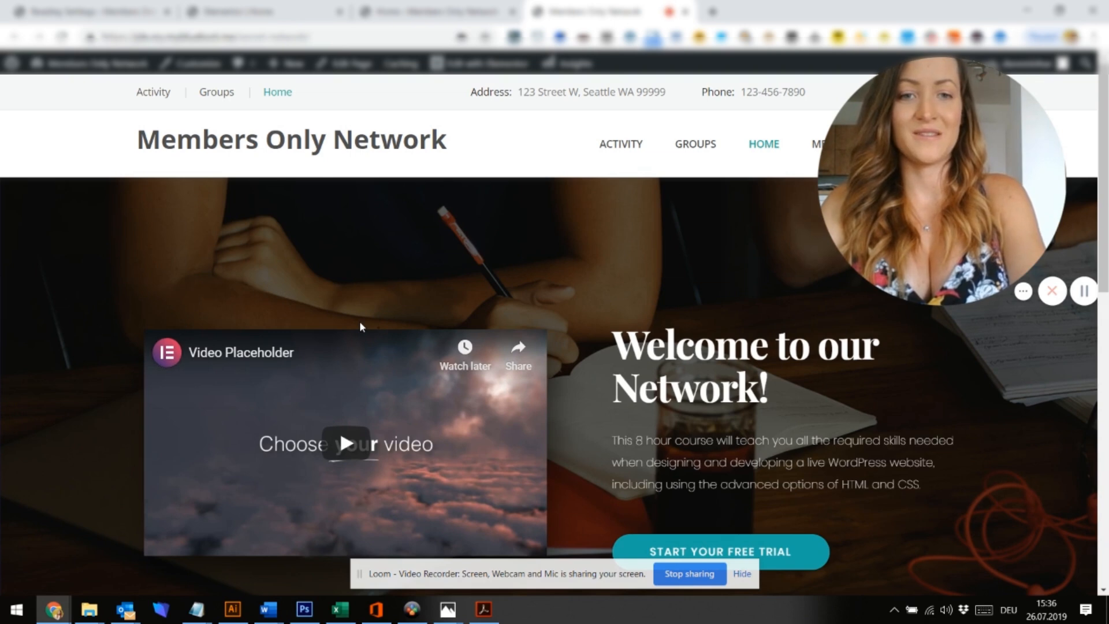
Check the three icon boxes on the live front page, then return to the Elementor editor
{"action": "scroll", "coordinate": [360, 321], "scroll_direction": "down", "scroll_amount": 2}
{"action": "scroll", "coordinate": [359, 322], "scroll_direction": "down", "scroll_amount": 8}
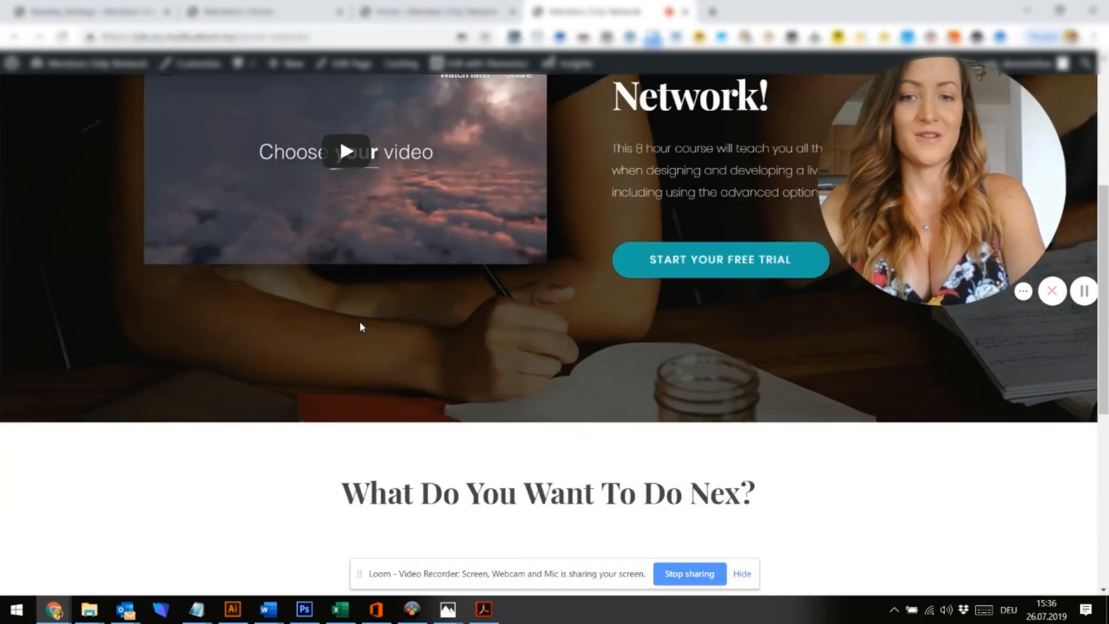
{"action": "scroll", "coordinate": [360, 303], "scroll_direction": "up", "scroll_amount": 5}
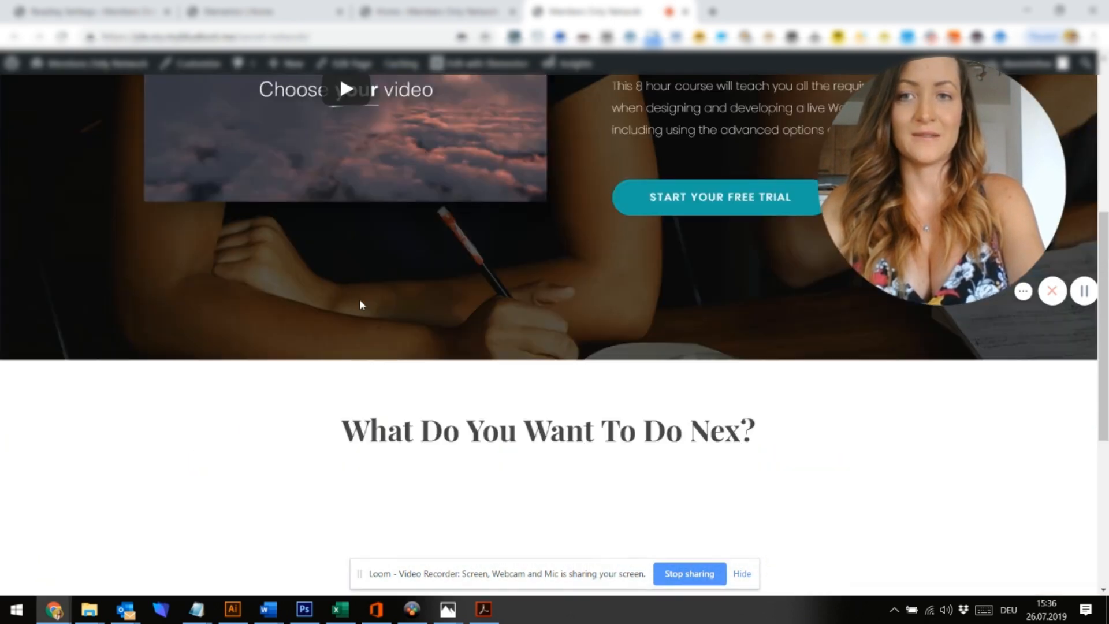
{"action": "scroll", "coordinate": [359, 300], "scroll_direction": "down", "scroll_amount": 4}
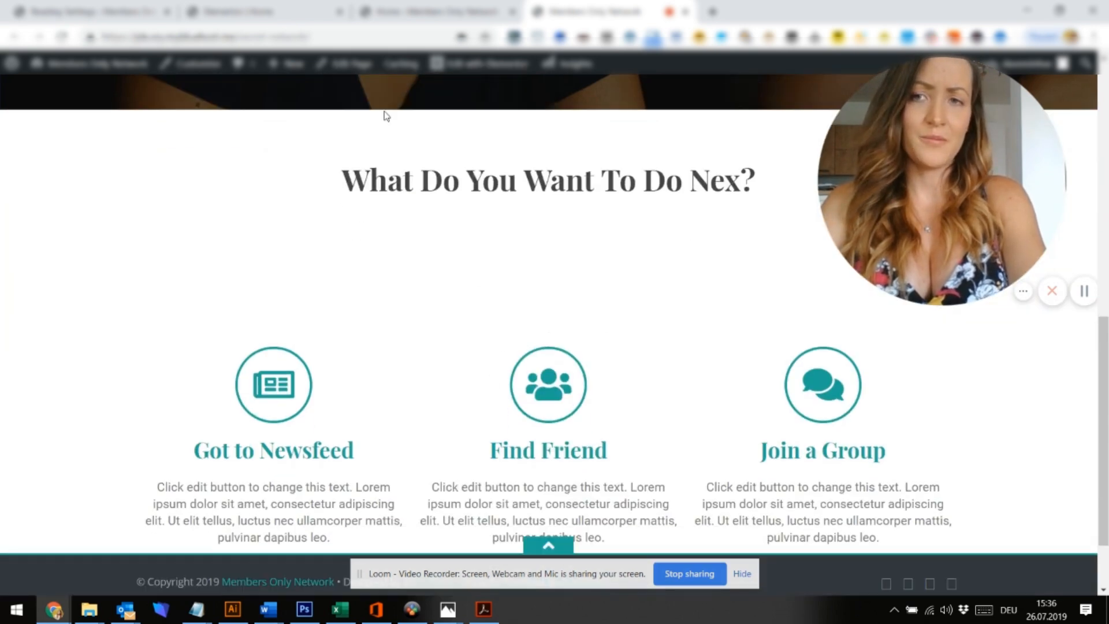
{"action": "left_click", "coordinate": [124, 9]}
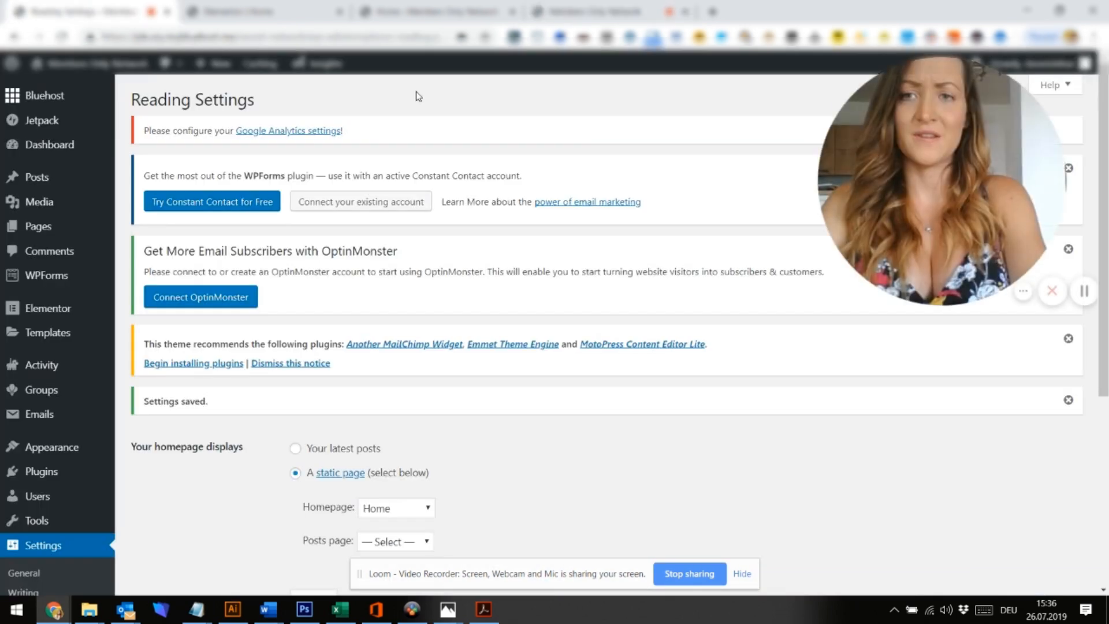
{"action": "left_click", "coordinate": [280, 10]}
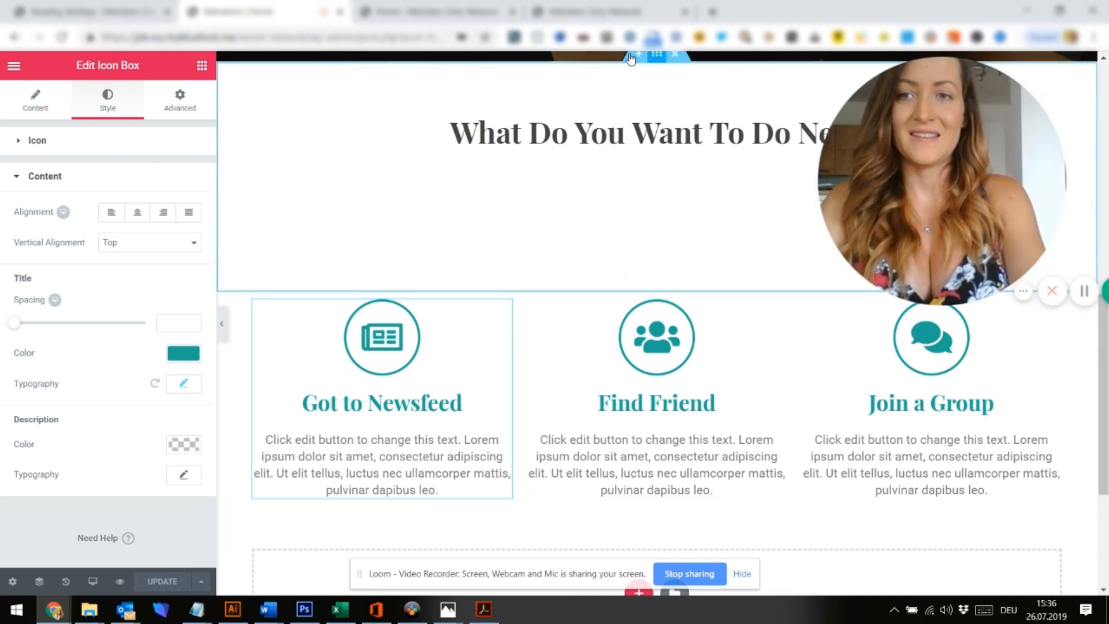
Set the heading section's padding to 0 top and 30 bottom
{"action": "left_click", "coordinate": [228, 99]}
{"action": "left_click", "coordinate": [193, 103]}
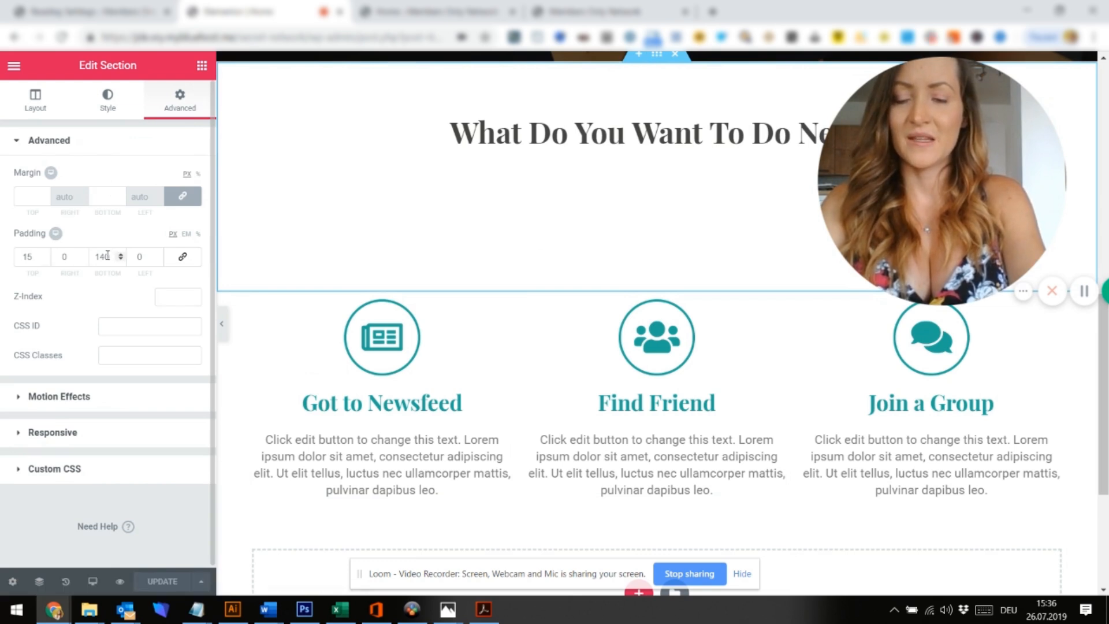
{"action": "type", "text": "50"}
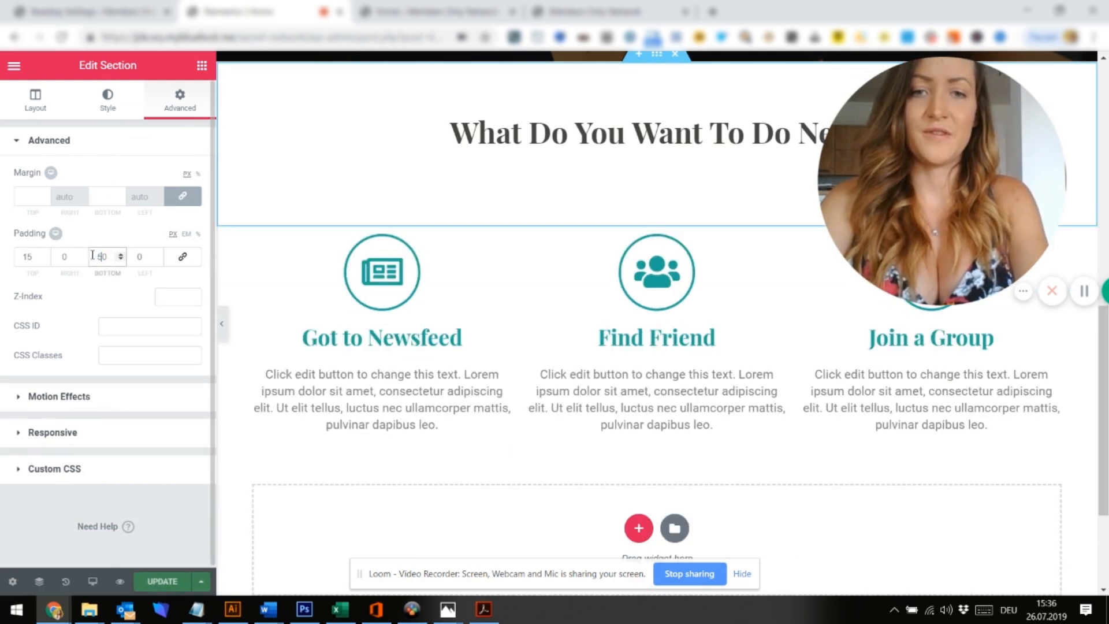
{"action": "key", "text": "BackSpace"}
{"action": "type", "text": "3"}
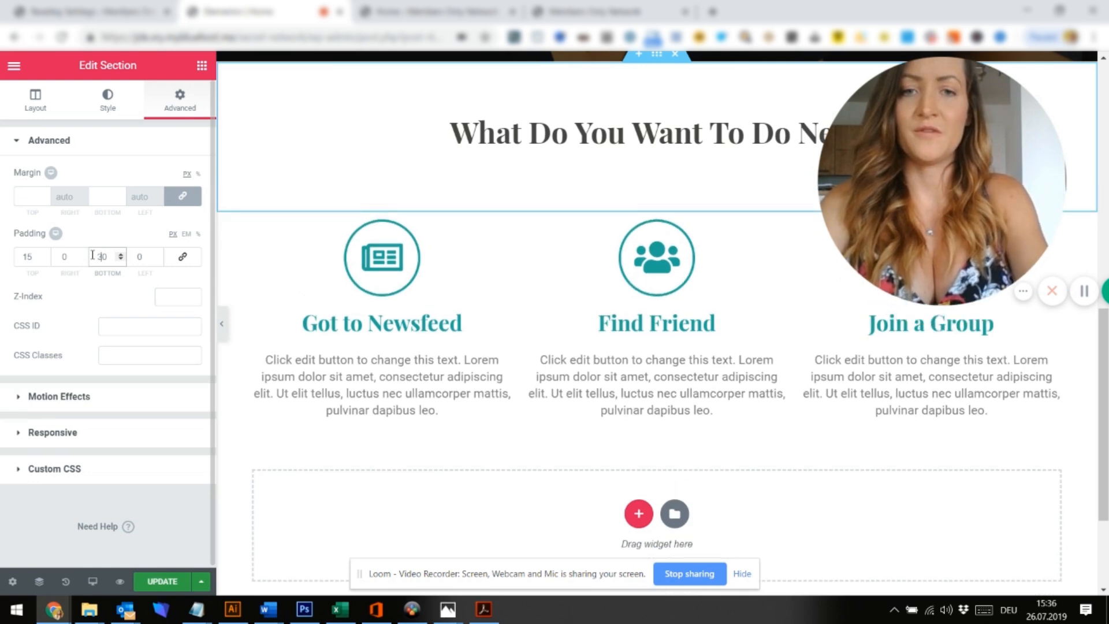
{"action": "double_click", "coordinate": [32, 263]}
{"action": "type", "text": "0"}
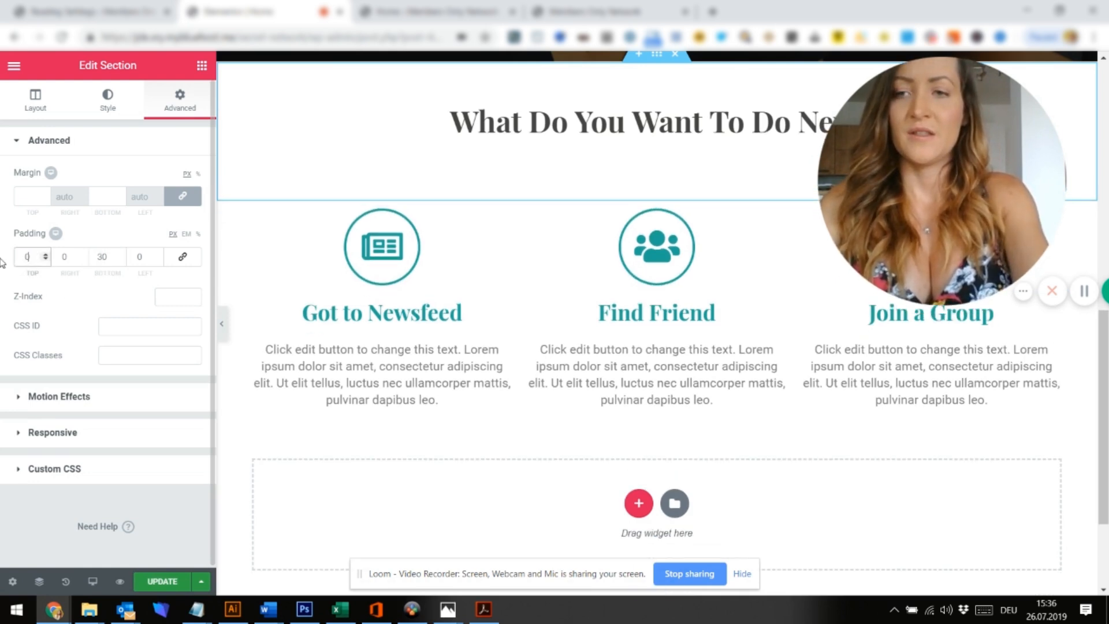
{"action": "left_click", "coordinate": [202, 66]}
{"action": "left_click_drag", "start_coordinate": [162, 404], "coordinate": [165, 222]}
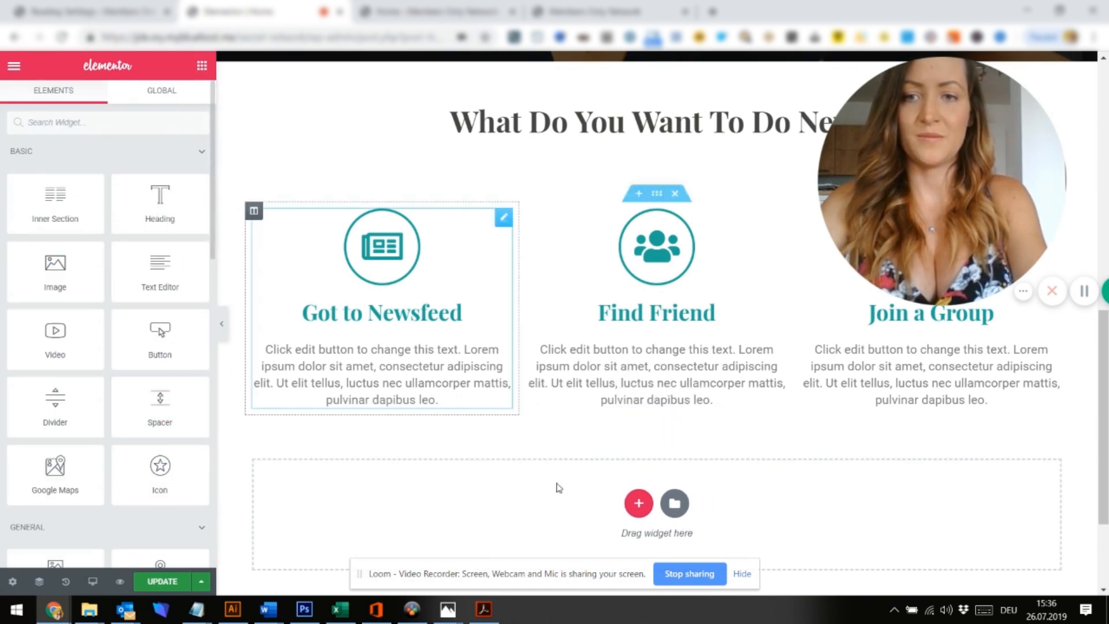
Add a one-column section below the three columns and drop a Spacer widget into it
{"action": "left_click", "coordinate": [638, 503]}
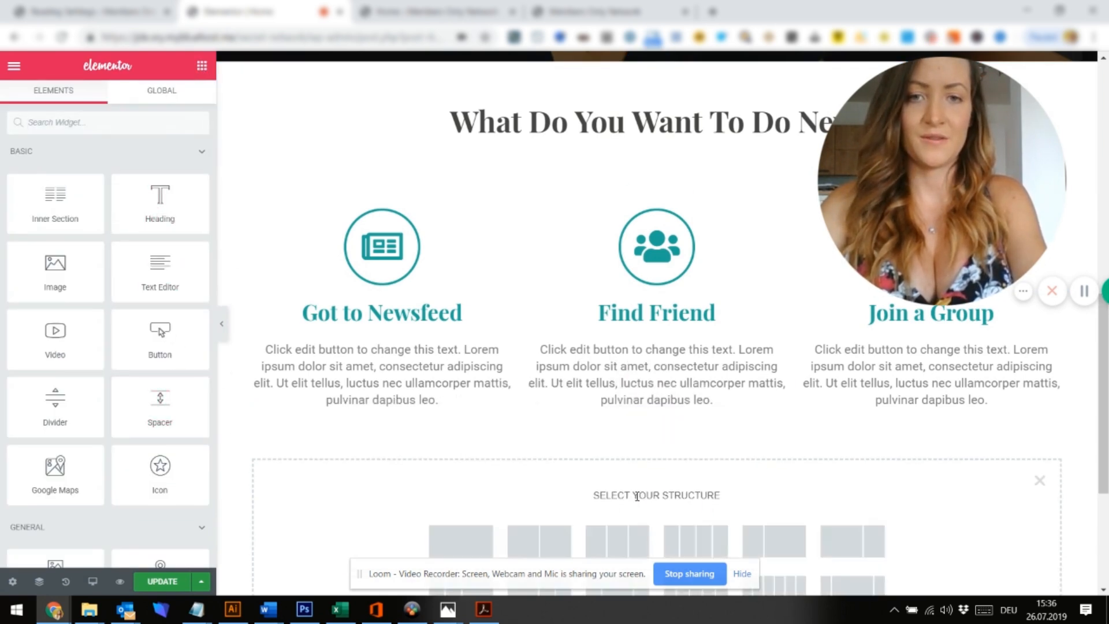
{"action": "left_click", "coordinate": [474, 528]}
{"action": "left_click", "coordinate": [657, 435]}
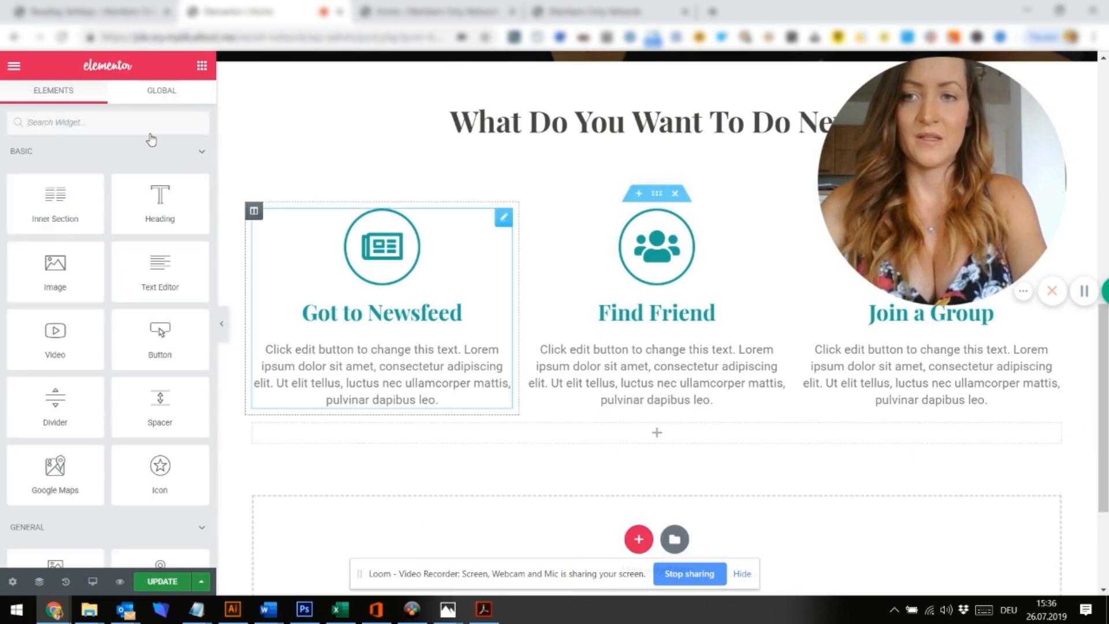
{"action": "left_click_drag", "start_coordinate": [160, 402], "coordinate": [652, 429]}
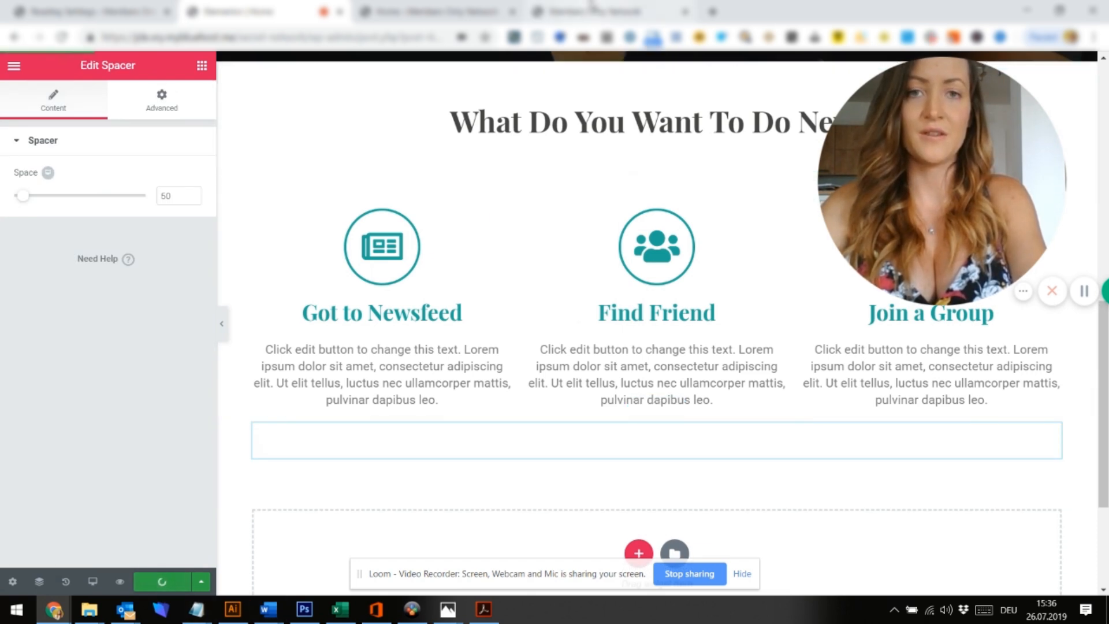
Reload the live site tab to check the updated homepage
{"action": "left_click", "coordinate": [594, 10]}
{"action": "left_click", "coordinate": [445, 37]}
{"action": "key", "text": "Return"}
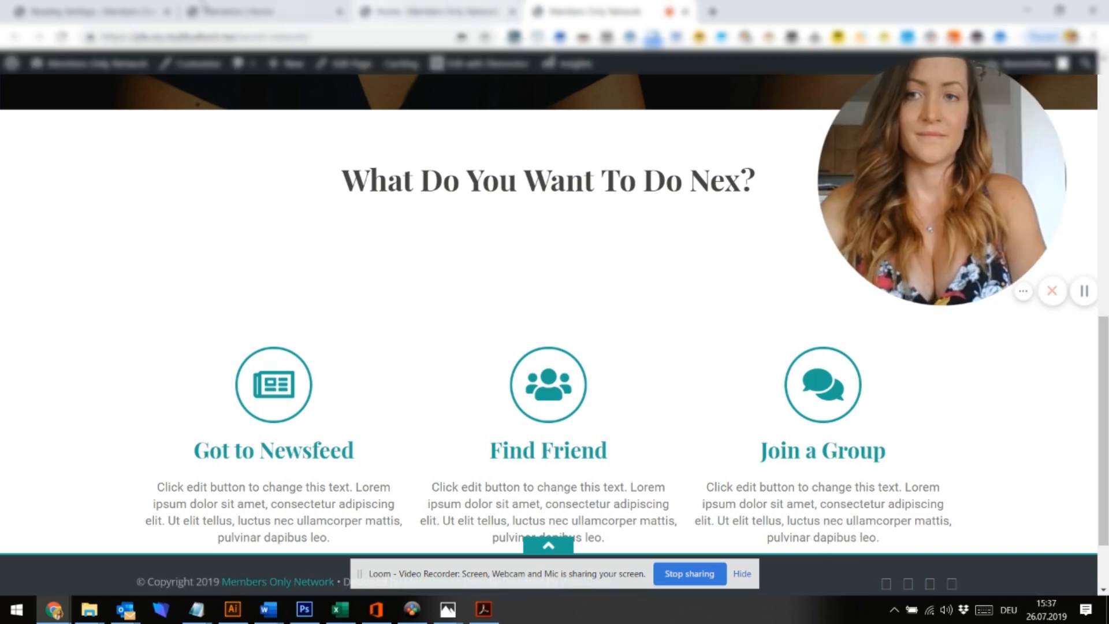
{"action": "left_click", "coordinate": [106, 7]}
{"action": "left_click", "coordinate": [237, 11]}
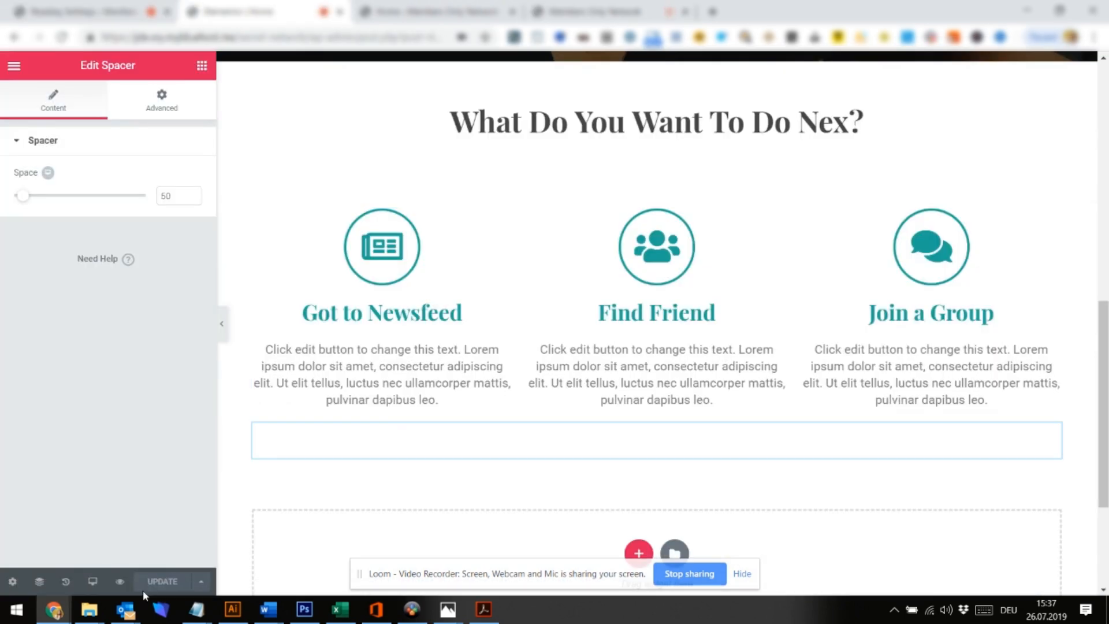
{"action": "left_click", "coordinate": [595, 11]}
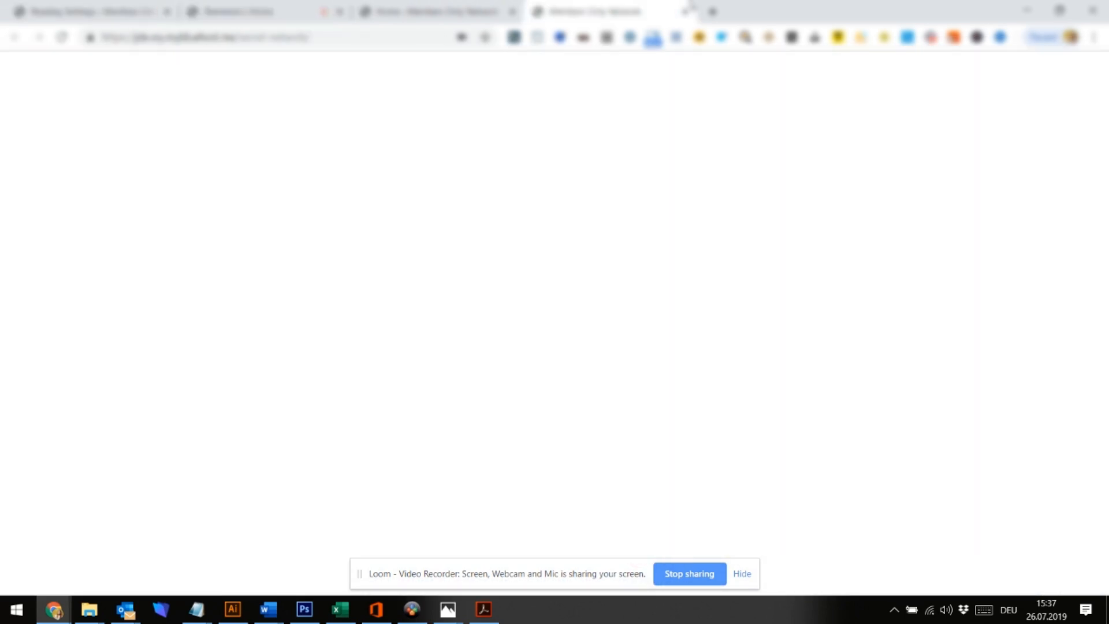
{"action": "left_click", "coordinate": [308, 64]}
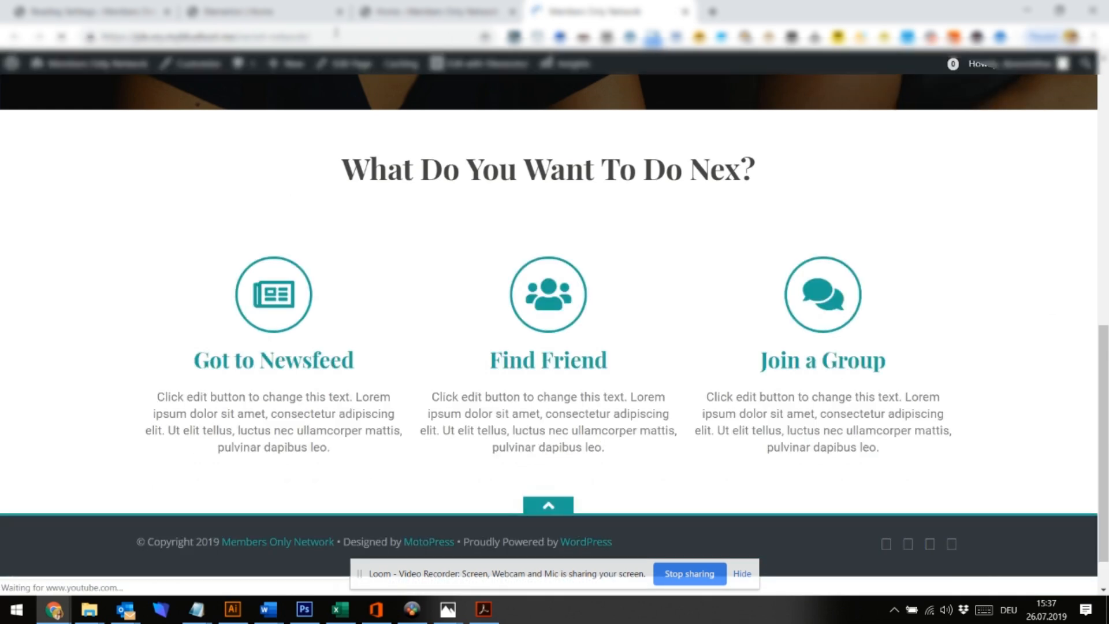
{"action": "scroll", "coordinate": [307, 277], "scroll_direction": "up", "scroll_amount": 6}
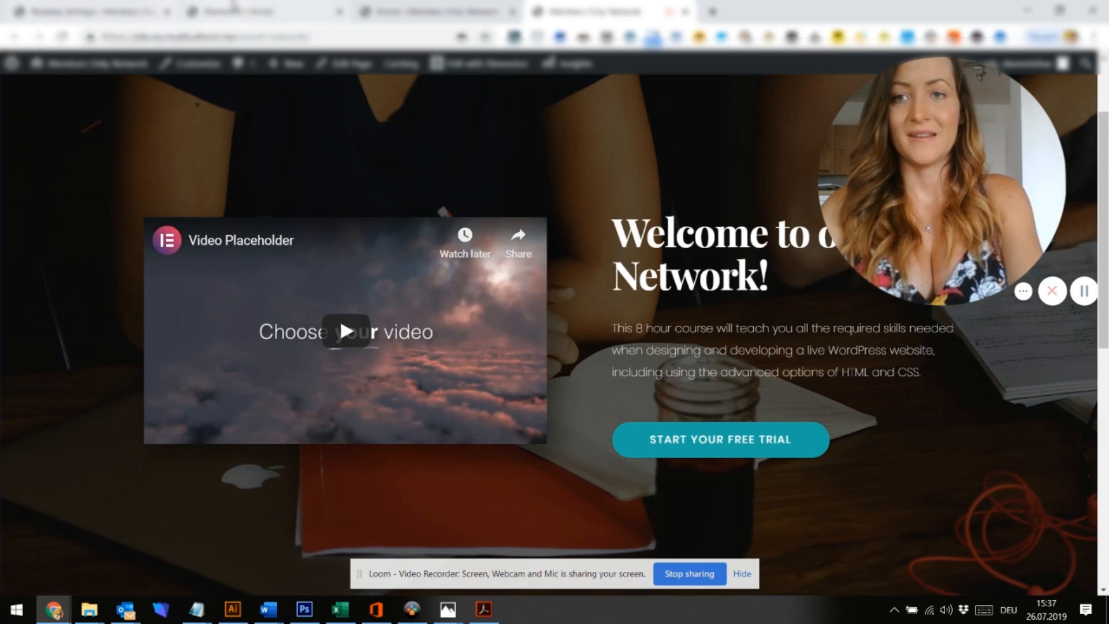
Correct the heading to 'What do you want to do next?' and update the page
{"action": "left_click", "coordinate": [234, 8]}
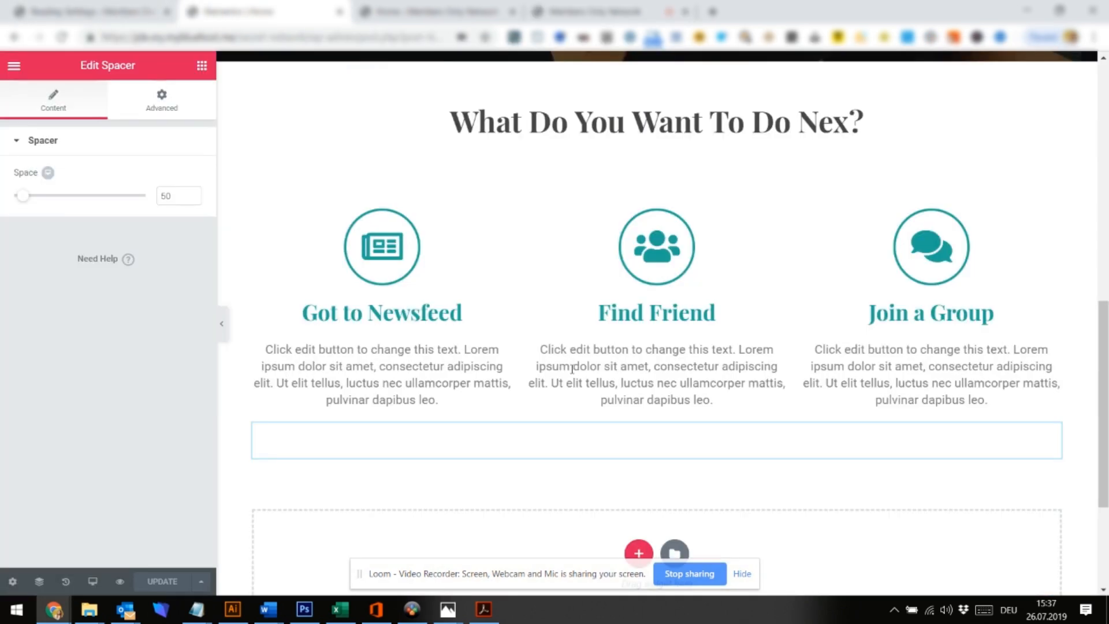
{"action": "left_click", "coordinate": [776, 135]}
{"action": "left_click", "coordinate": [147, 195]}
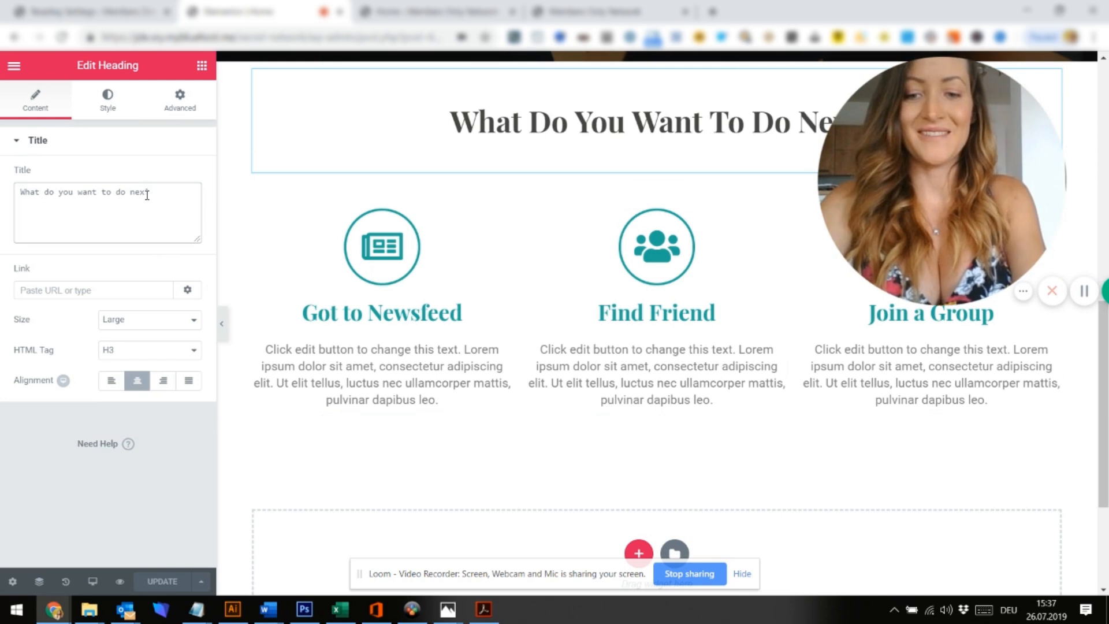
{"action": "type", "text": "t"}
{"action": "left_click", "coordinate": [173, 583]}
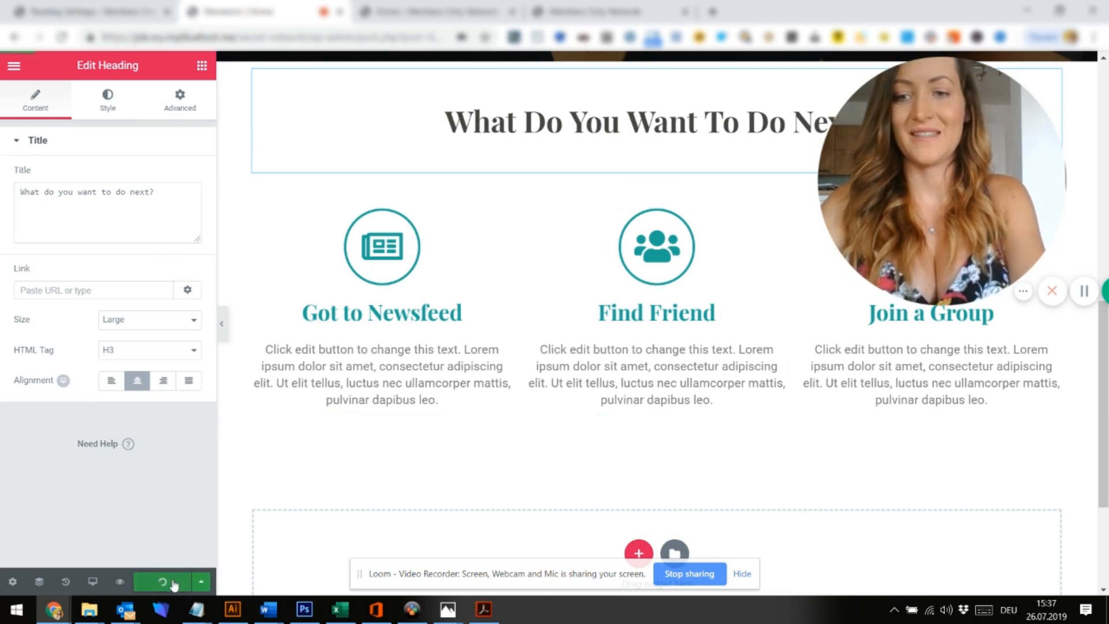
Reload the live homepage to see the corrected heading
{"action": "left_click", "coordinate": [595, 12]}
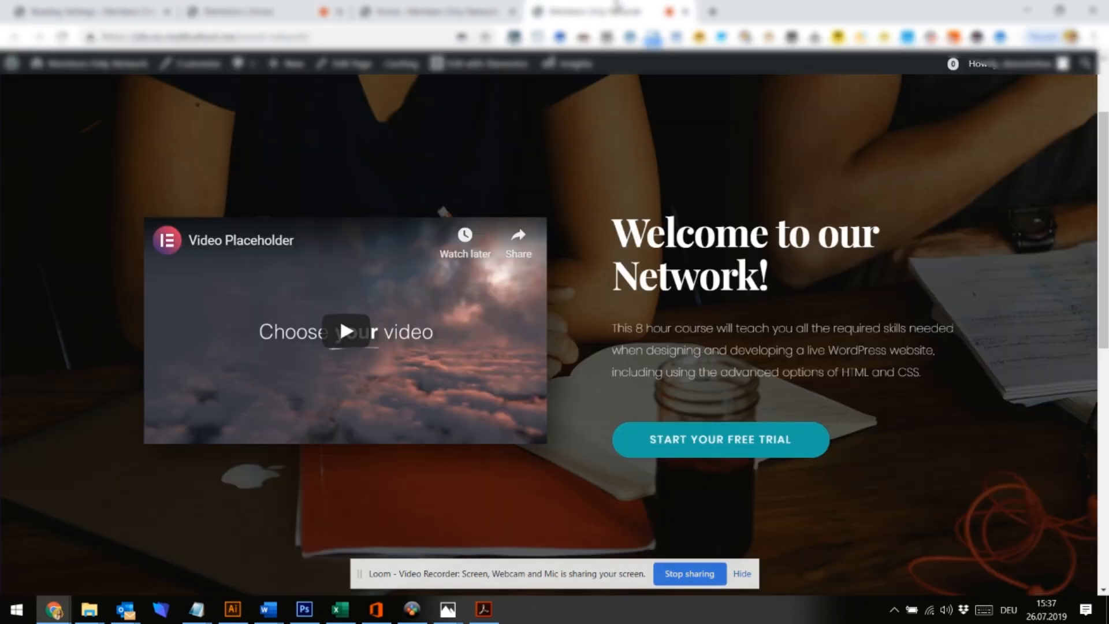
{"action": "left_click", "coordinate": [320, 41]}
{"action": "key", "text": "Return"}
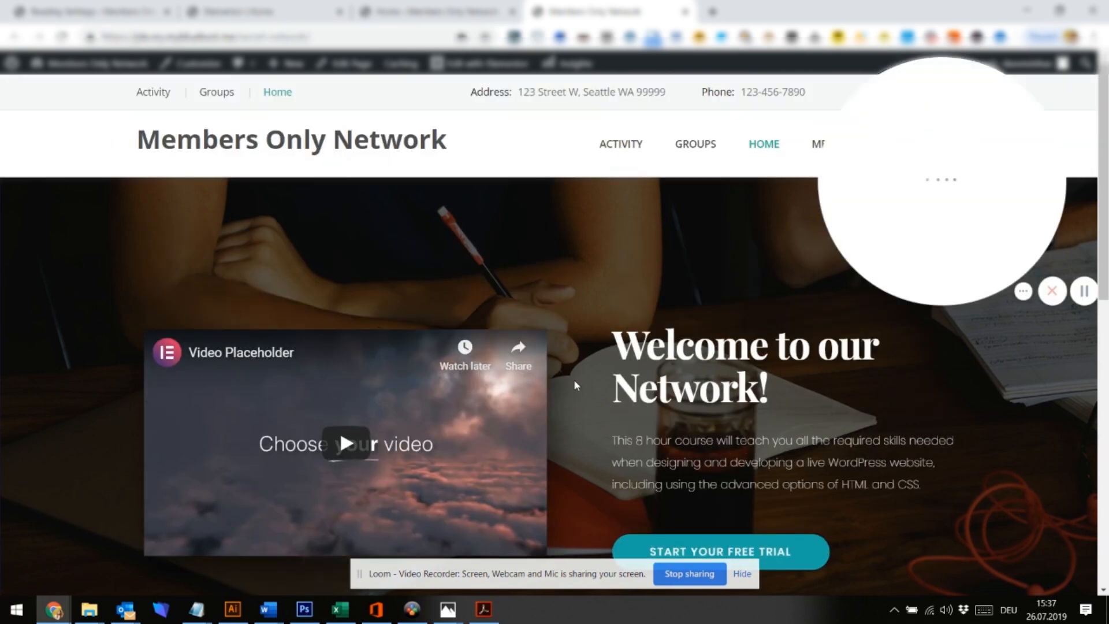
{"action": "left_click_drag", "start_coordinate": [933, 222], "coordinate": [828, 461]}
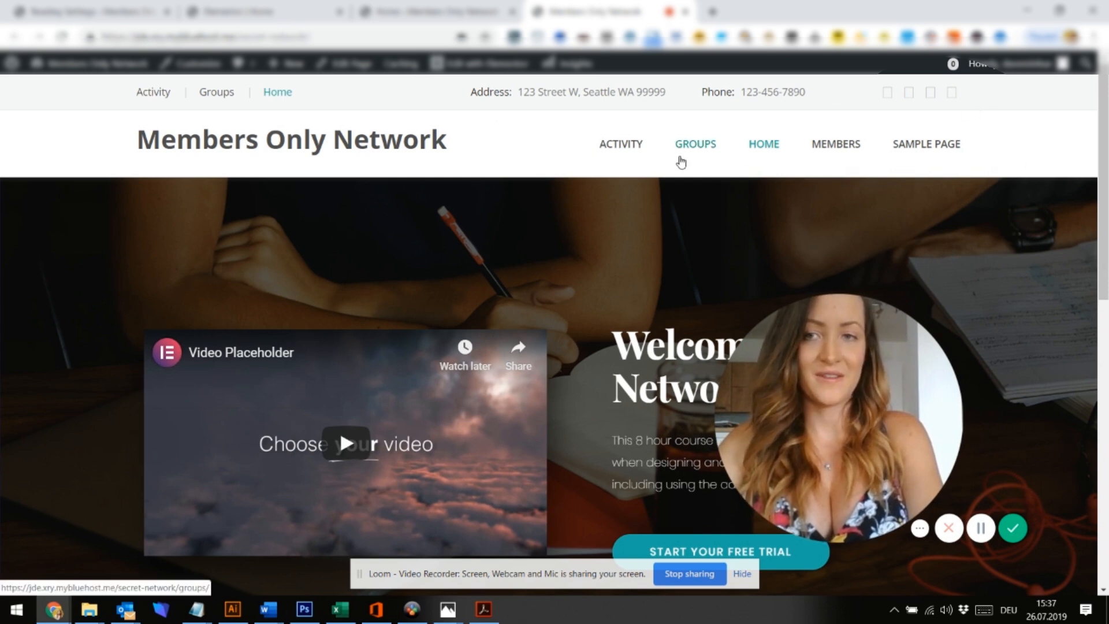
Clear the header's phone and address contact fields in the Customizer and publish
{"action": "left_click", "coordinate": [207, 65]}
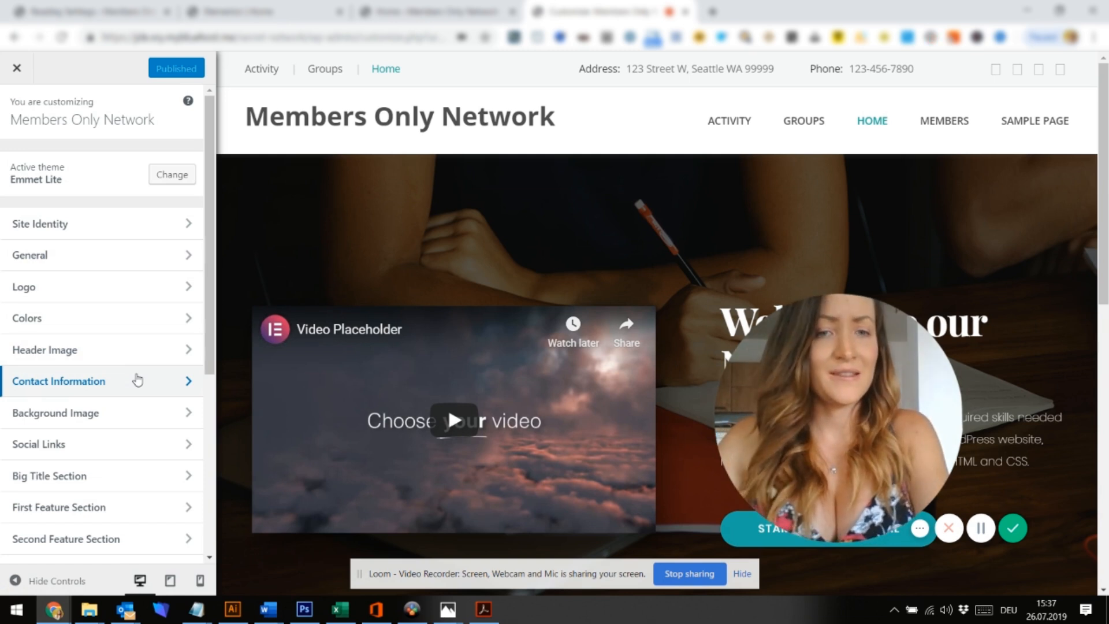
{"action": "left_click", "coordinate": [137, 380]}
{"action": "left_click", "coordinate": [82, 224]}
{"action": "key", "text": "ctrl+a"}
{"action": "key", "text": "BackSpace"}
{"action": "left_click", "coordinate": [70, 306]}
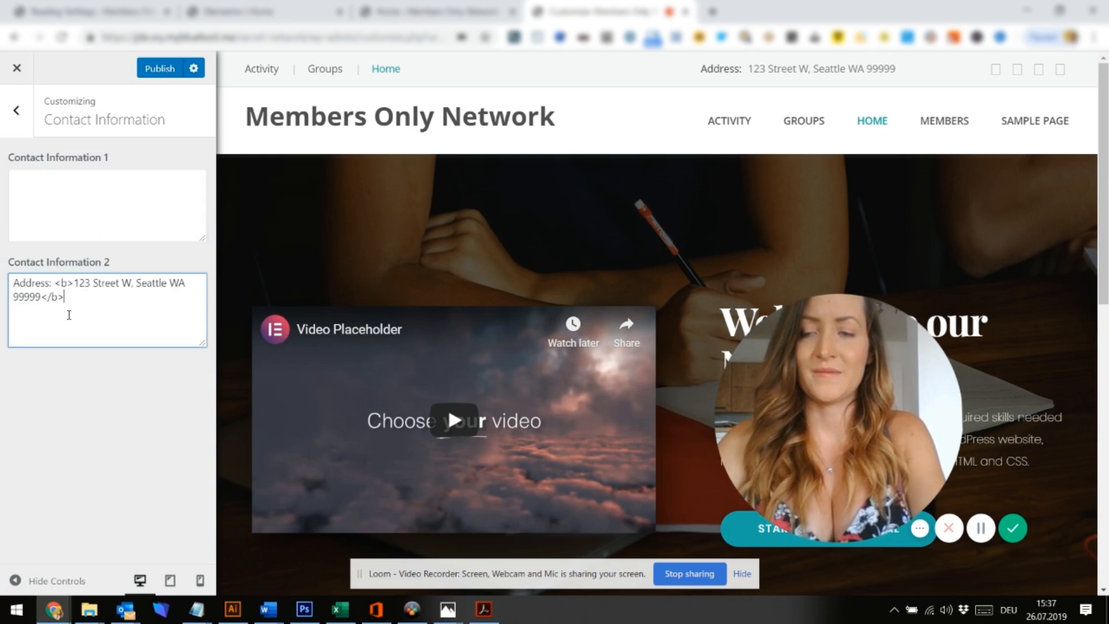
{"action": "key", "text": "ctrl+a"}
{"action": "key", "text": "BackSpace"}
{"action": "left_click", "coordinate": [151, 76]}
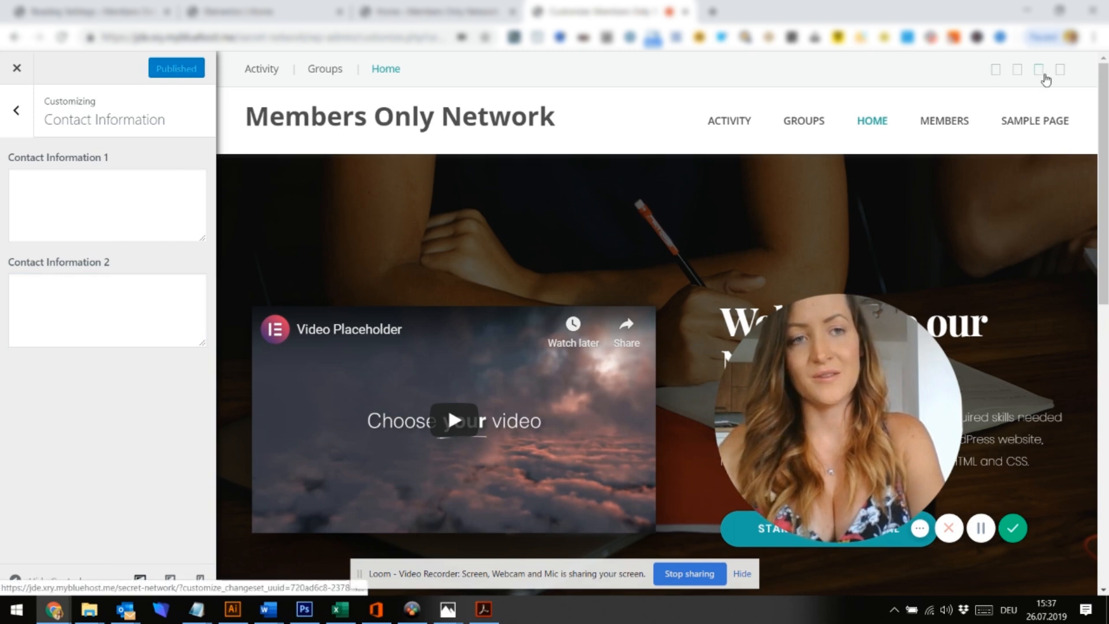
Empty the placeholder Facebook, Twitter, LinkedIn and Google+ social links, publish, and close the Customizer
{"action": "left_click", "coordinate": [16, 110]}
{"action": "left_click", "coordinate": [57, 445]}
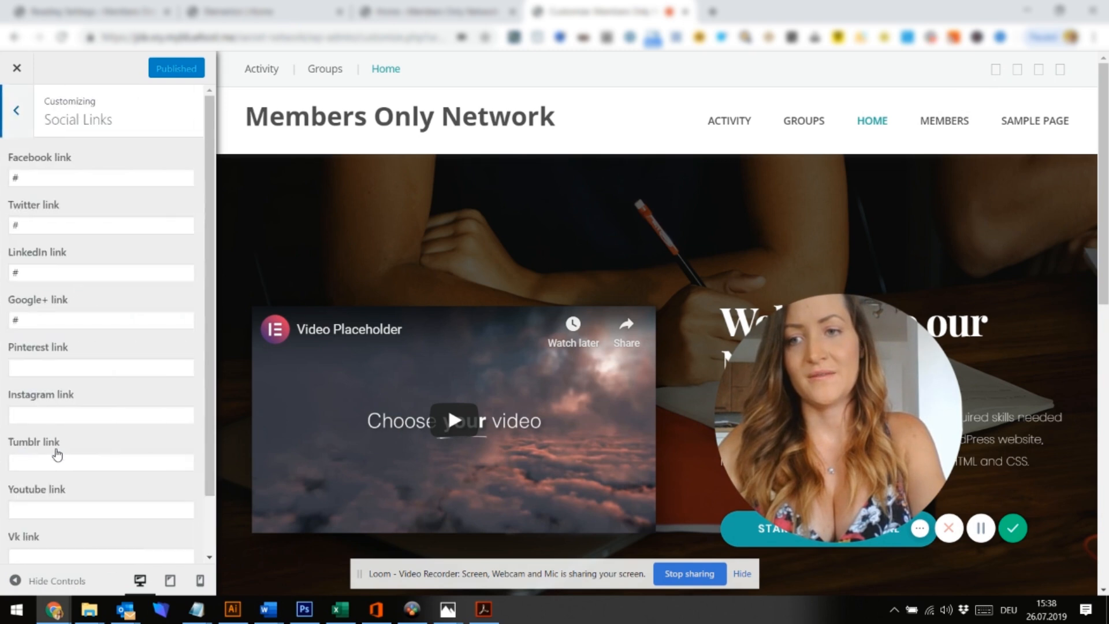
{"action": "left_click", "coordinate": [83, 179]}
{"action": "key", "text": "BackSpace"}
{"action": "left_click", "coordinate": [76, 219]}
{"action": "key", "text": "BackSpace"}
{"action": "left_click", "coordinate": [77, 264]}
{"action": "left_click", "coordinate": [60, 321]}
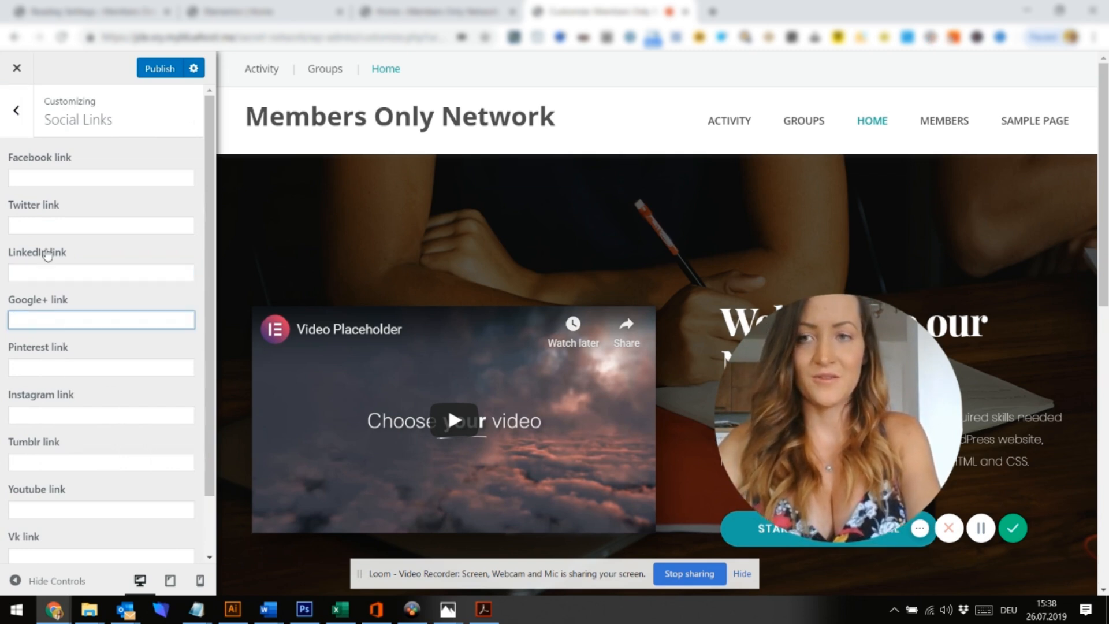
{"action": "left_click", "coordinate": [156, 74]}
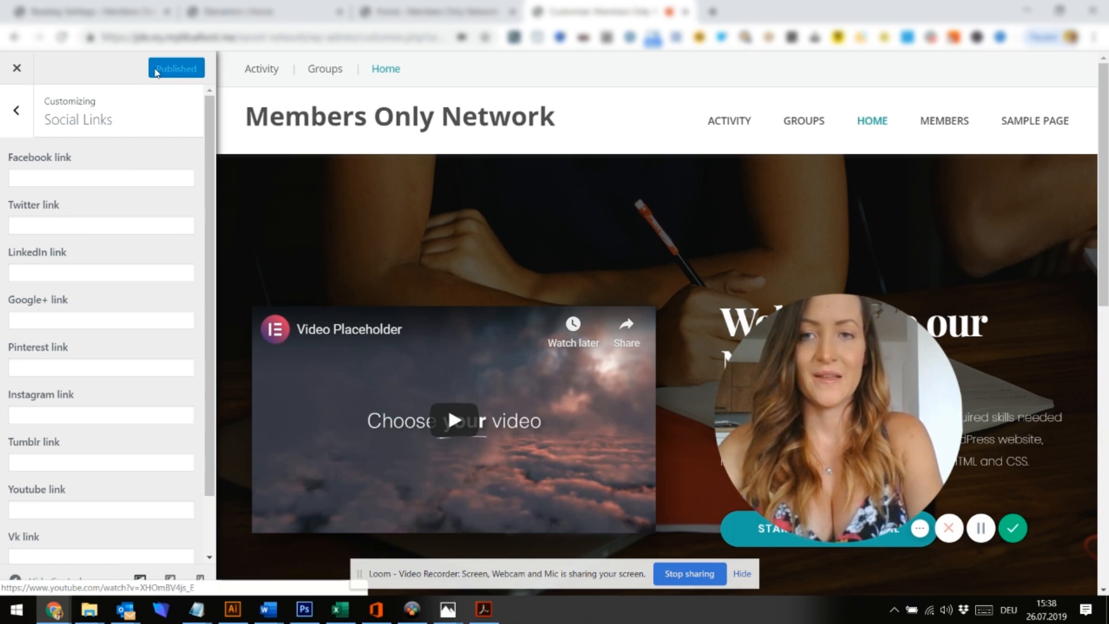
{"action": "scroll", "coordinate": [626, 300], "scroll_direction": "down", "scroll_amount": 8}
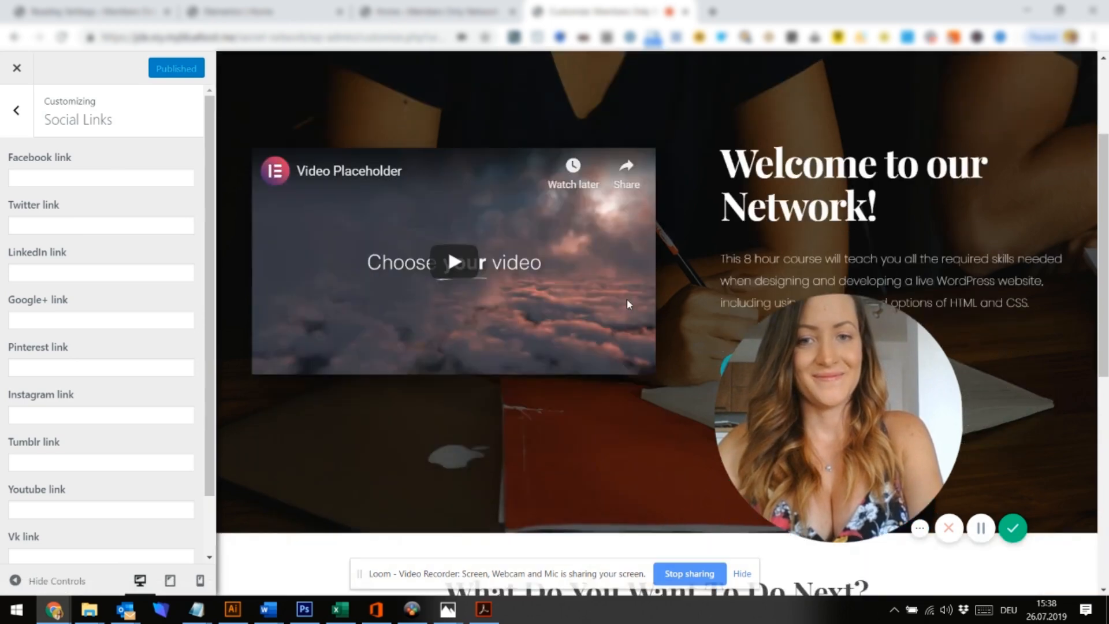
{"action": "scroll", "coordinate": [629, 304], "scroll_direction": "down", "scroll_amount": 3}
{"action": "scroll", "coordinate": [628, 304], "scroll_direction": "up", "scroll_amount": 11}
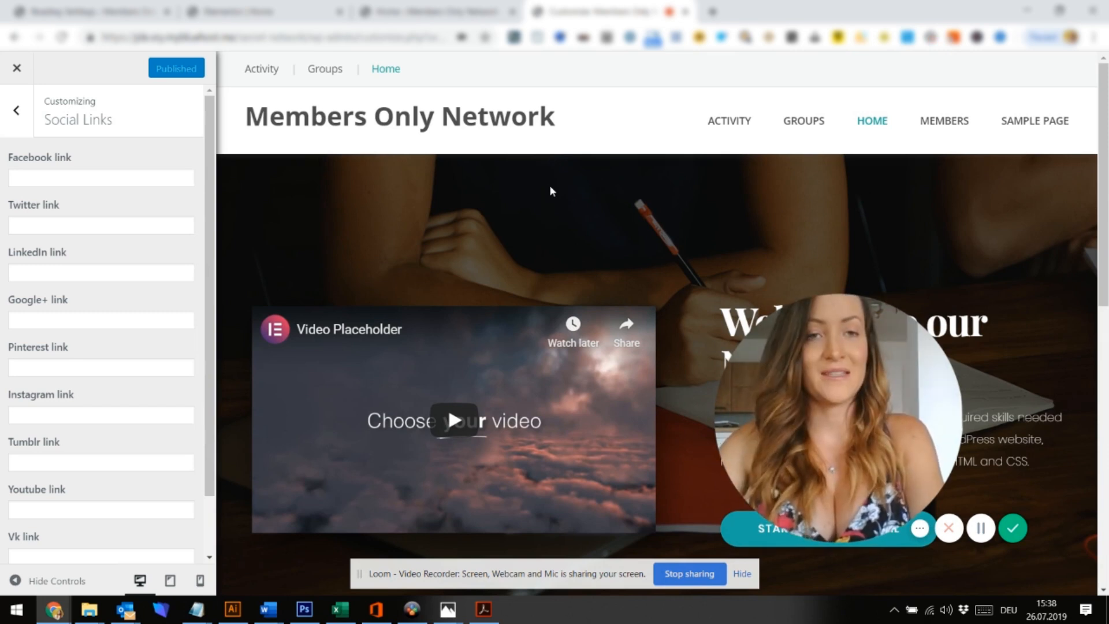
{"action": "left_click", "coordinate": [15, 70]}
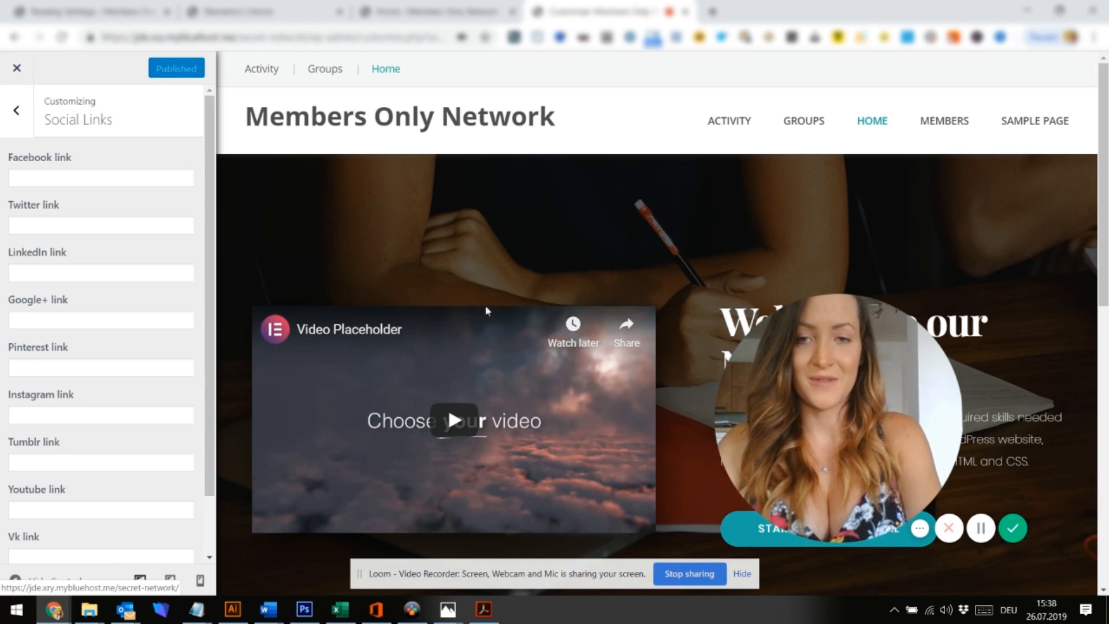
{"action": "scroll", "coordinate": [485, 305], "scroll_direction": "down", "scroll_amount": 5}
Go to the BuddyPress Options settings in the WordPress admin
{"action": "left_click", "coordinate": [474, 6]}
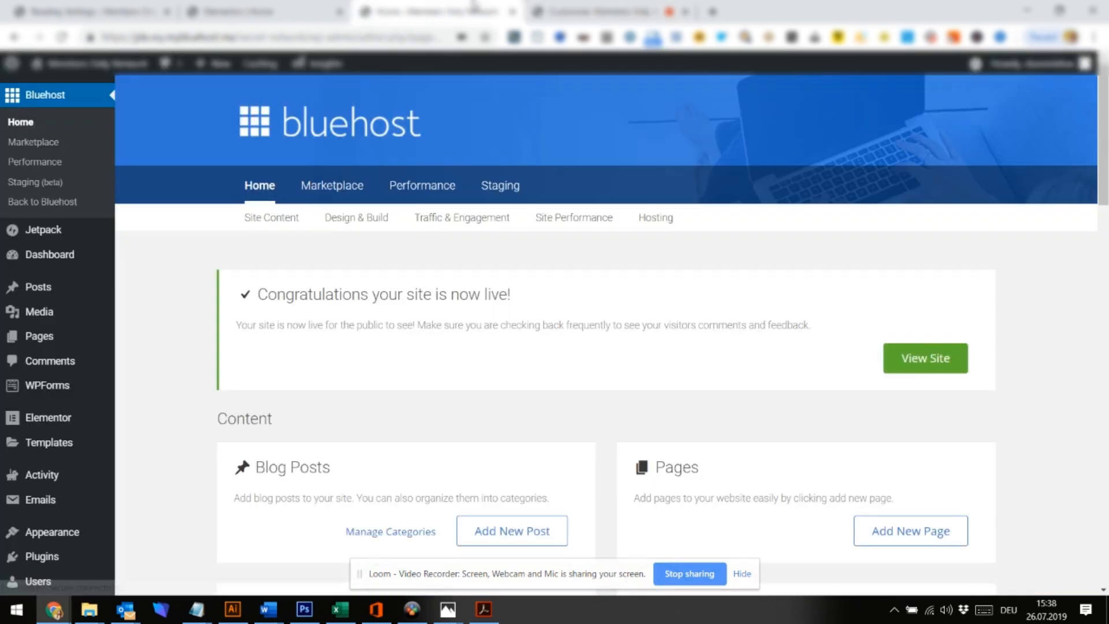
{"action": "mouse_move", "coordinate": [58, 415]}
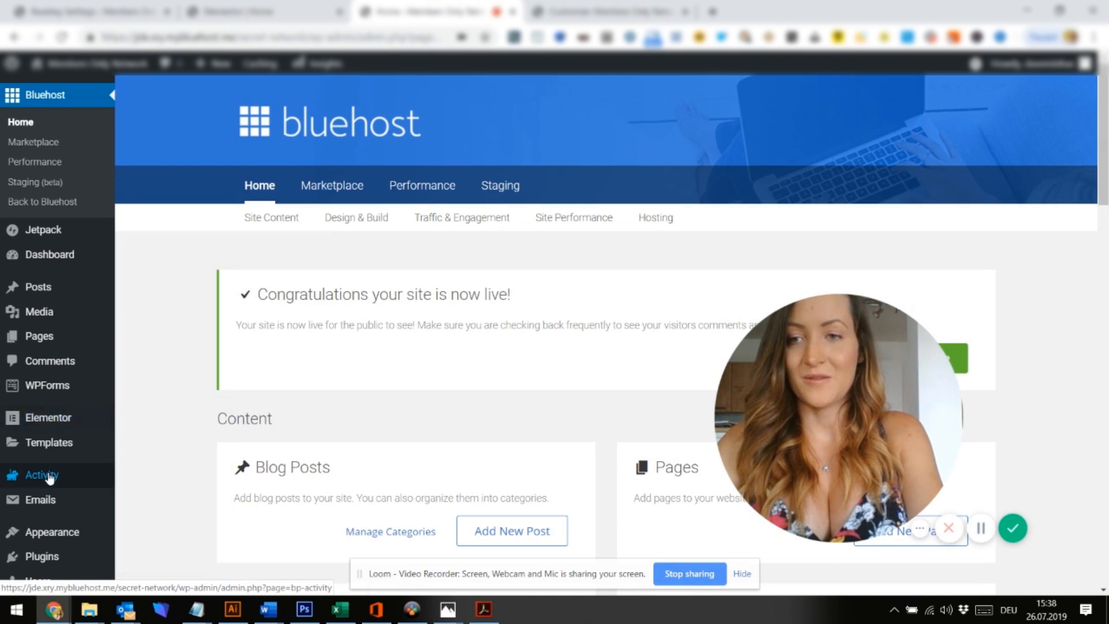
{"action": "scroll", "coordinate": [50, 471], "scroll_direction": "down", "scroll_amount": 2}
{"action": "mouse_move", "coordinate": [50, 477]}
{"action": "scroll", "coordinate": [49, 477], "scroll_direction": "down", "scroll_amount": 2}
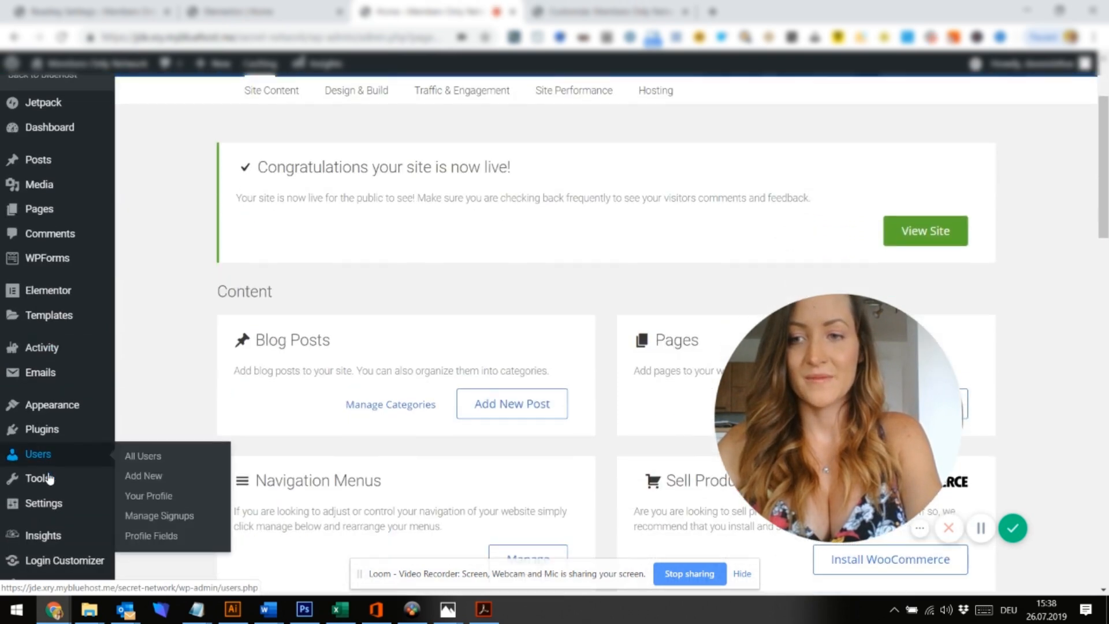
{"action": "mouse_move", "coordinate": [49, 445]}
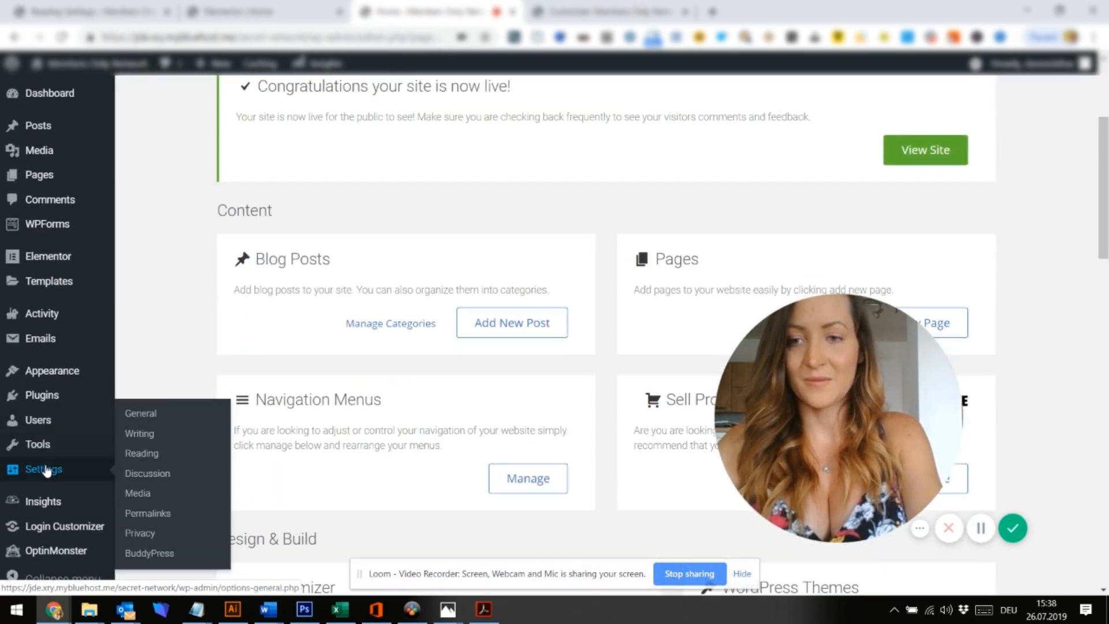
{"action": "left_click", "coordinate": [154, 551]}
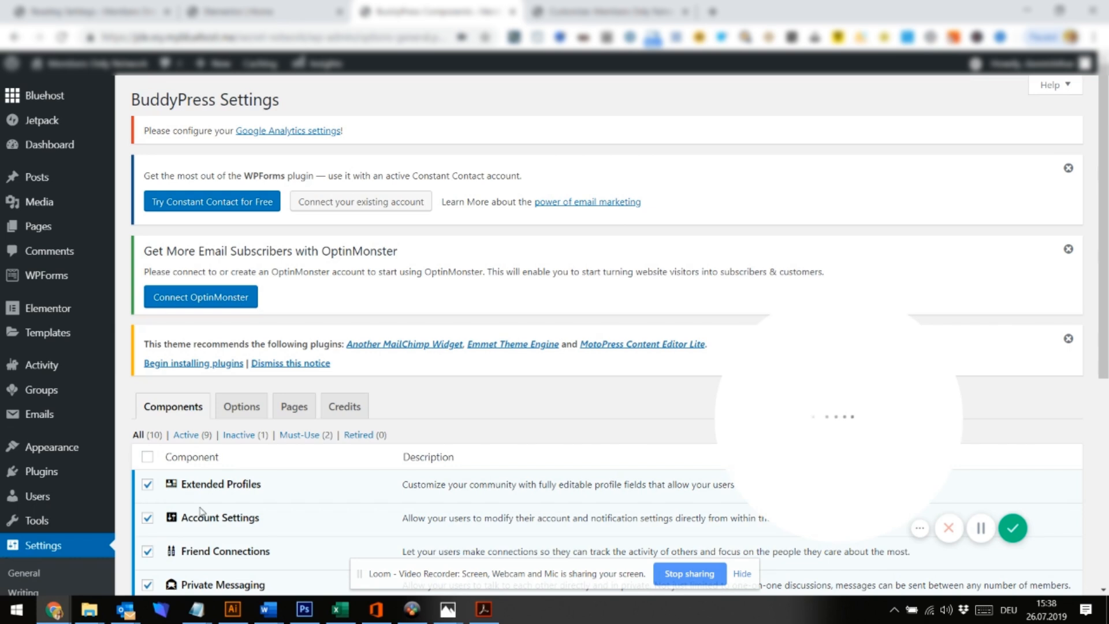
{"action": "left_click", "coordinate": [239, 408]}
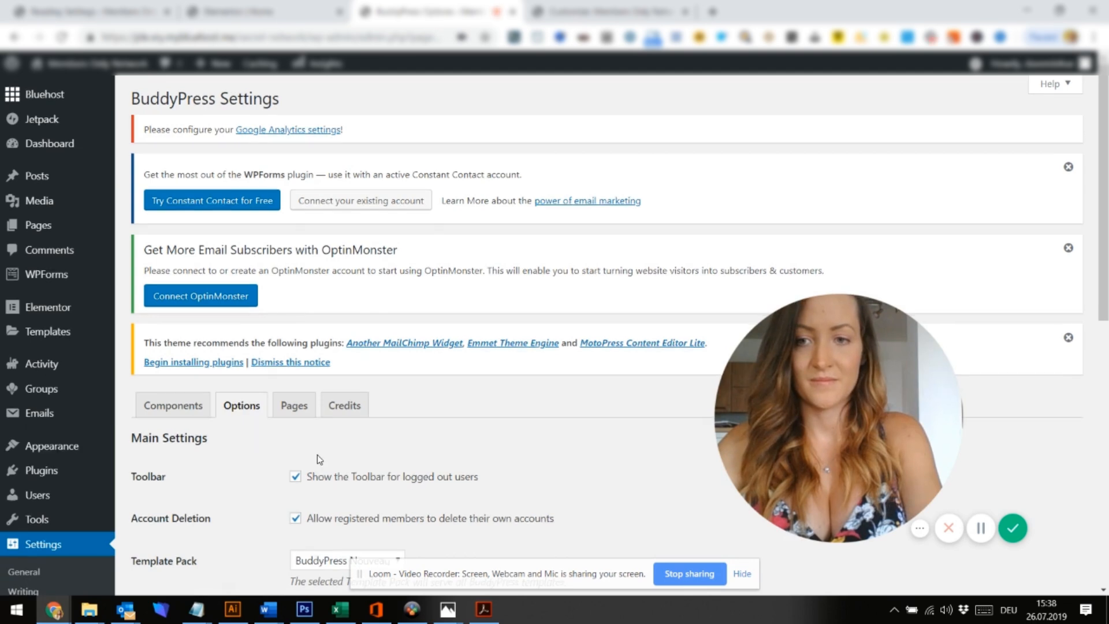
Allow custom group avatars and group cover images, then save the BuddyPress settings
{"action": "scroll", "coordinate": [317, 455], "scroll_direction": "down", "scroll_amount": 2}
{"action": "scroll", "coordinate": [320, 459], "scroll_direction": "down", "scroll_amount": 2}
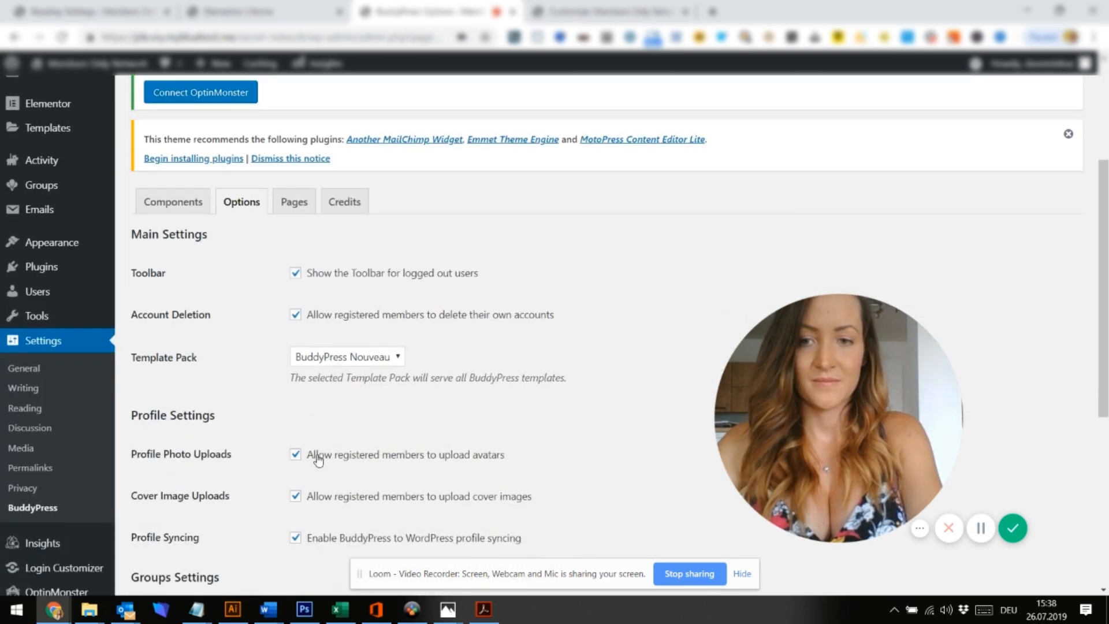
{"action": "scroll", "coordinate": [320, 459], "scroll_direction": "down", "scroll_amount": 2}
{"action": "scroll", "coordinate": [319, 459], "scroll_direction": "down", "scroll_amount": 1}
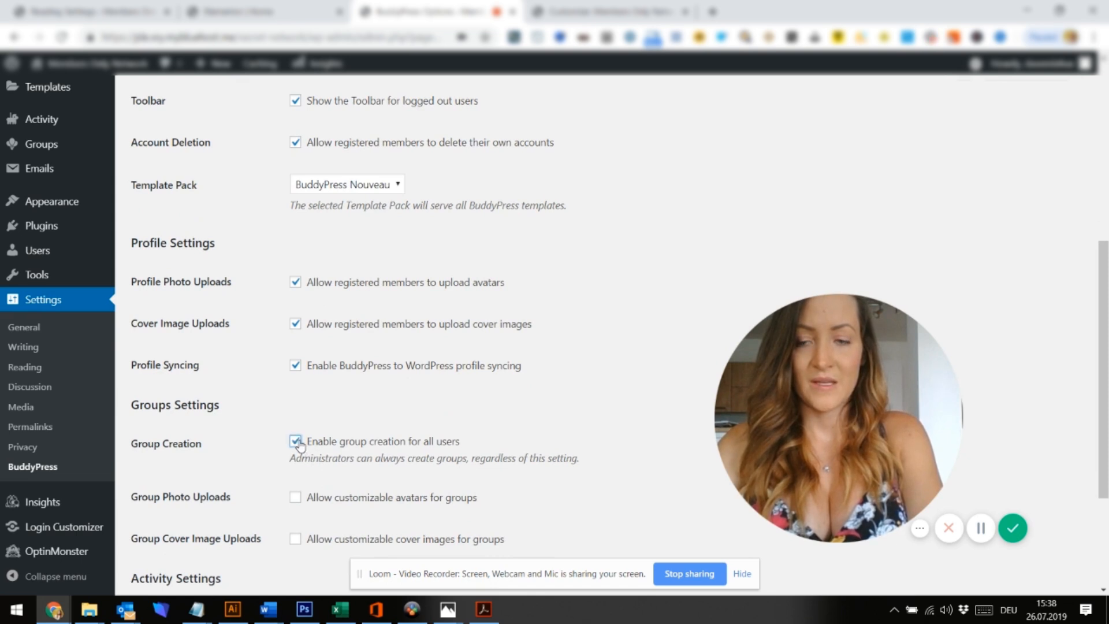
{"action": "scroll", "coordinate": [298, 443], "scroll_direction": "down", "scroll_amount": 2}
{"action": "scroll", "coordinate": [301, 445], "scroll_direction": "down", "scroll_amount": 1}
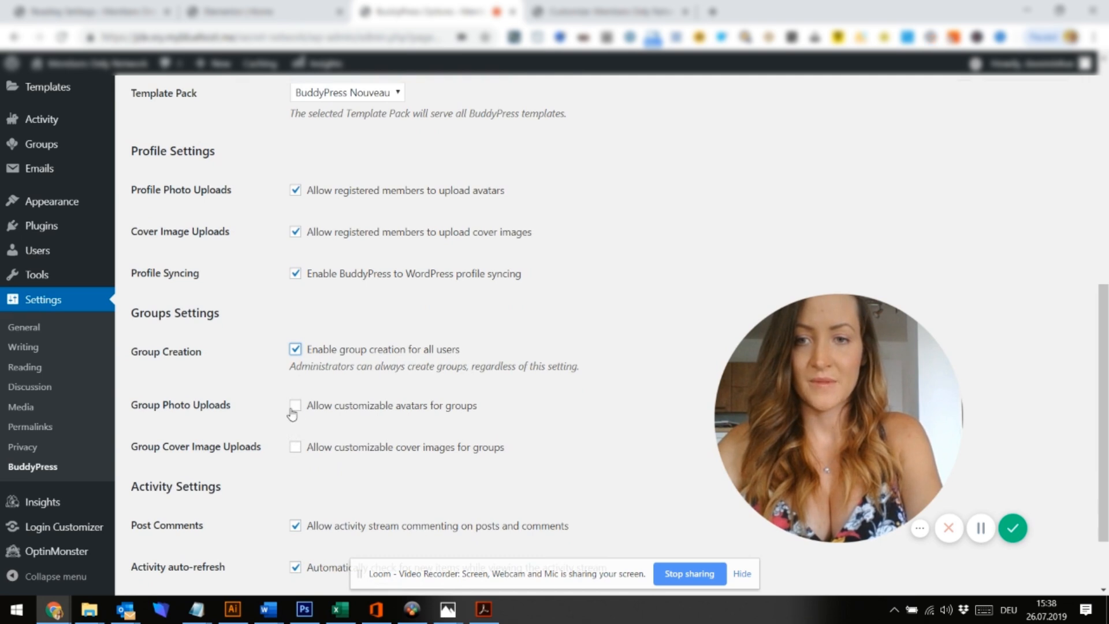
{"action": "left_click", "coordinate": [295, 406]}
{"action": "scroll", "coordinate": [295, 412], "scroll_direction": "down", "scroll_amount": 1}
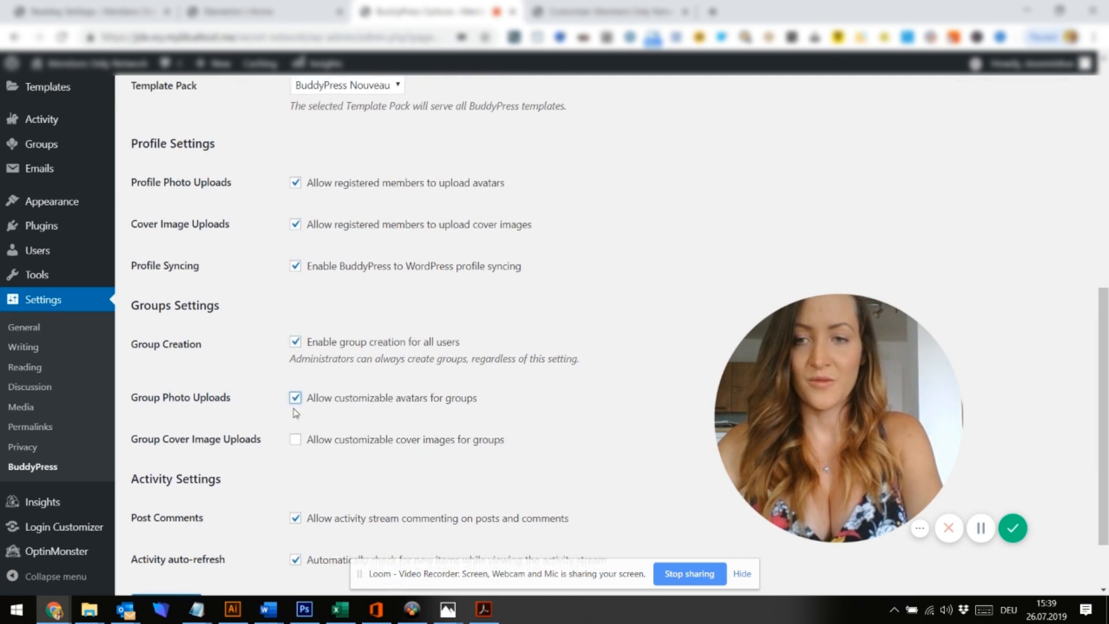
{"action": "scroll", "coordinate": [298, 442], "scroll_direction": "down", "scroll_amount": 3}
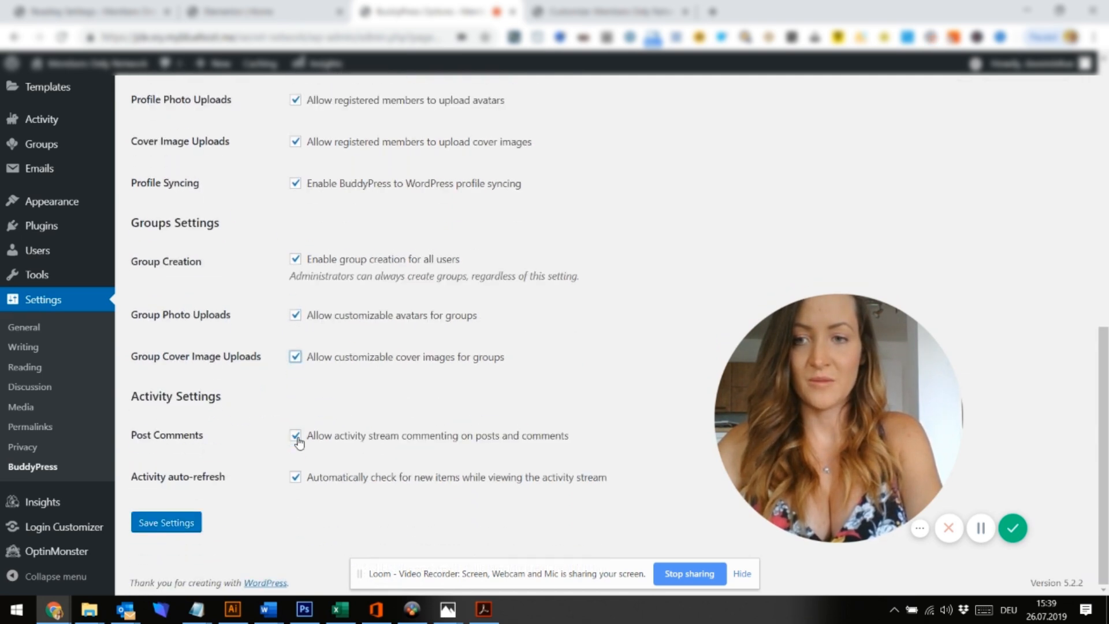
{"action": "scroll", "coordinate": [272, 437], "scroll_direction": "up", "scroll_amount": 5}
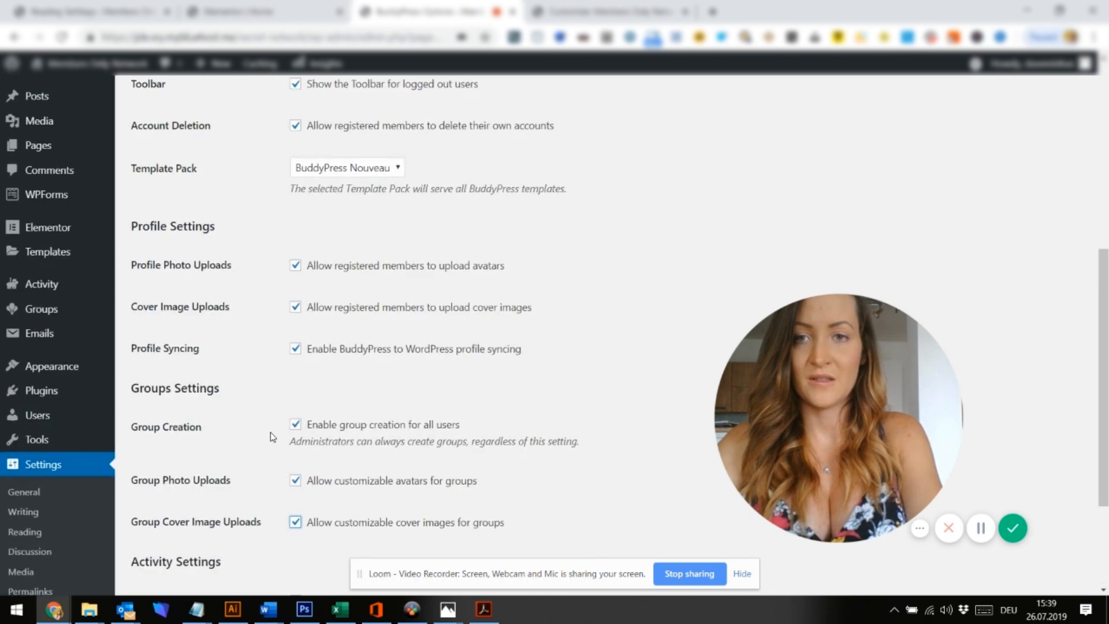
{"action": "scroll", "coordinate": [270, 436], "scroll_direction": "up", "scroll_amount": 2}
{"action": "scroll", "coordinate": [270, 437], "scroll_direction": "down", "scroll_amount": 6}
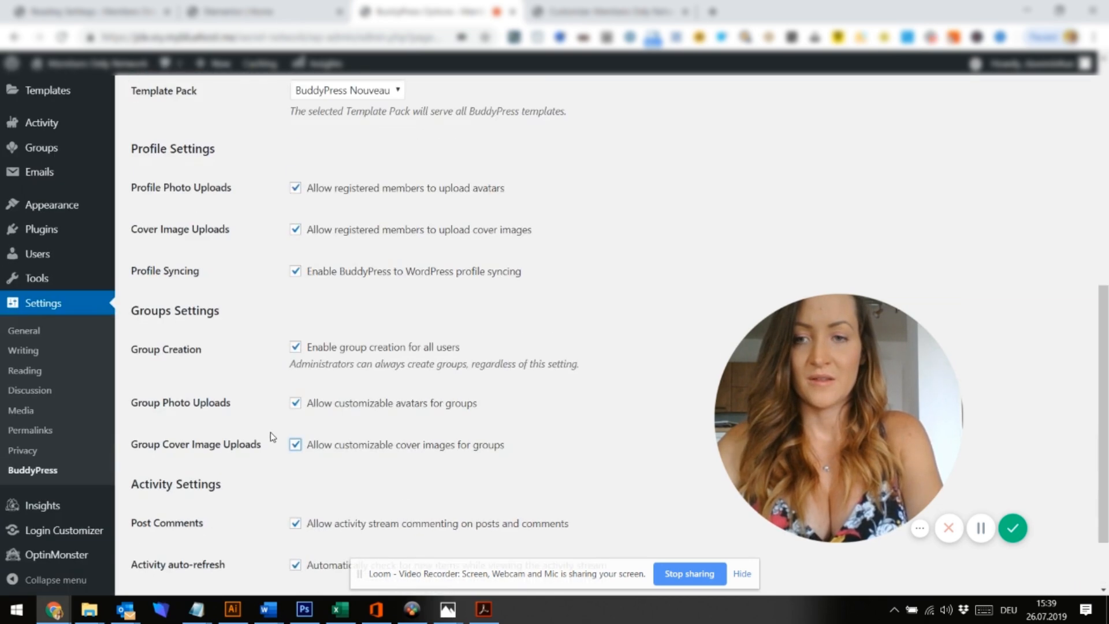
{"action": "left_click", "coordinate": [172, 531]}
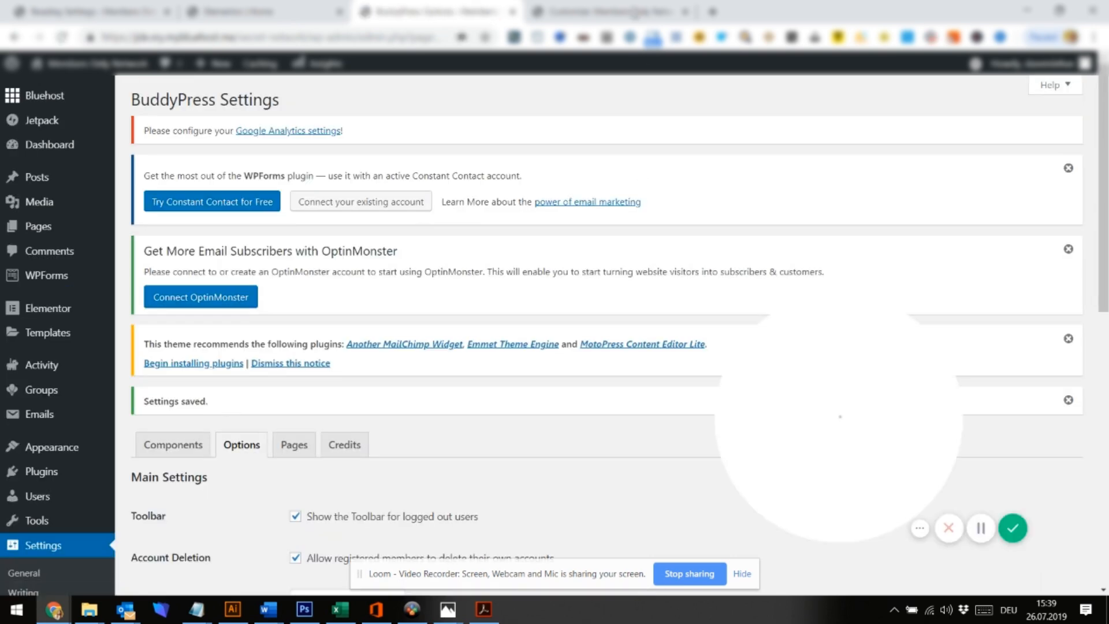
Close the Customizer and return to the Reading Settings tab
{"action": "left_click", "coordinate": [613, 12]}
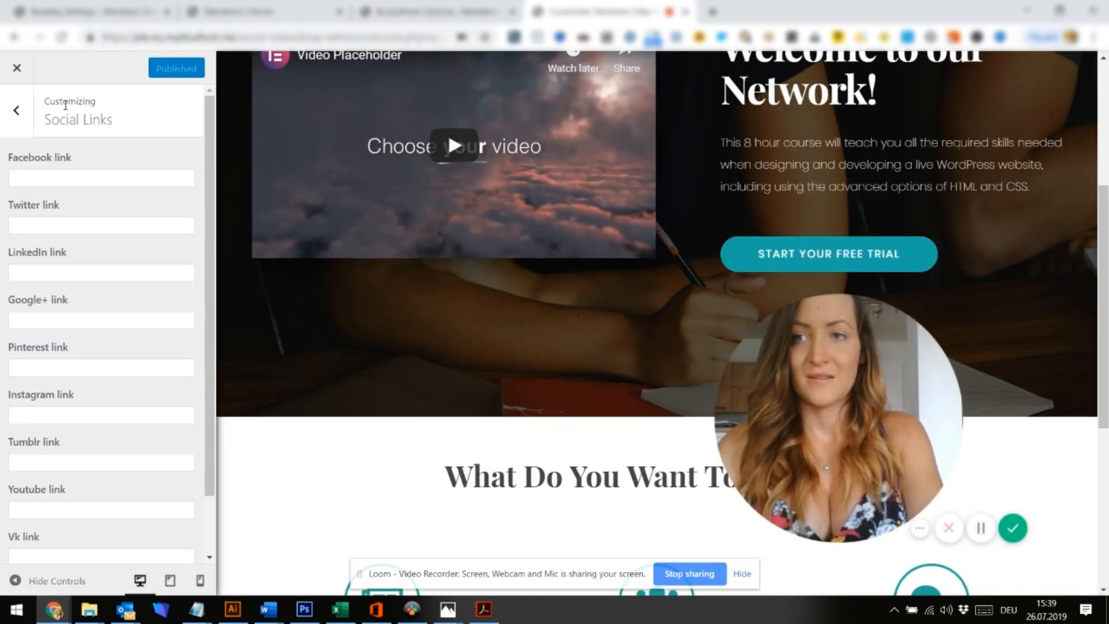
{"action": "left_click", "coordinate": [18, 70]}
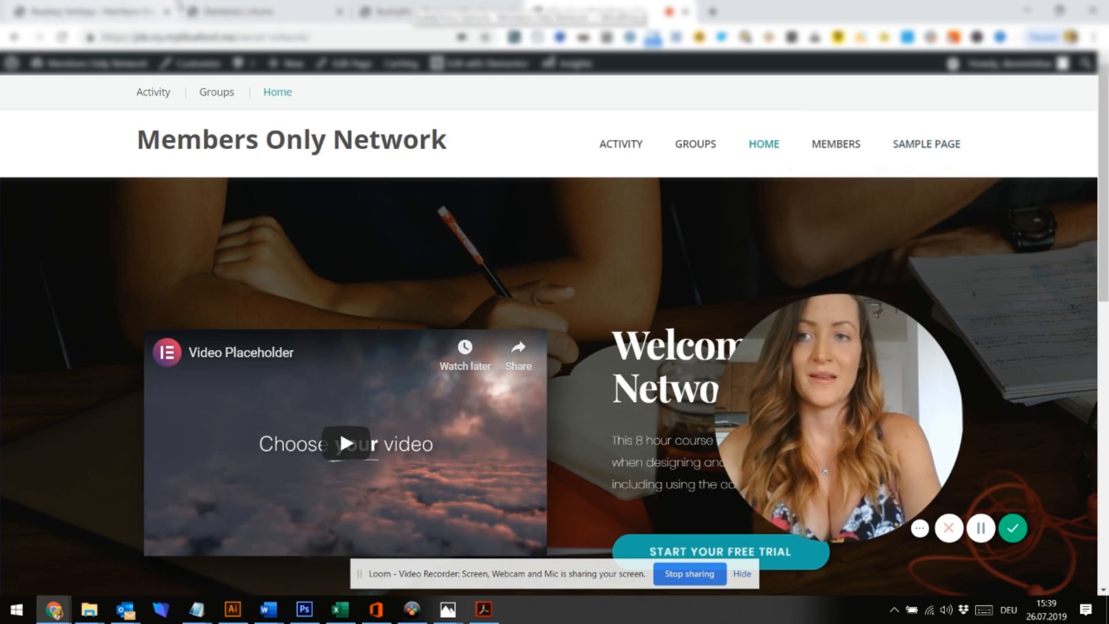
{"action": "left_click", "coordinate": [254, 11]}
{"action": "left_click", "coordinate": [107, 5]}
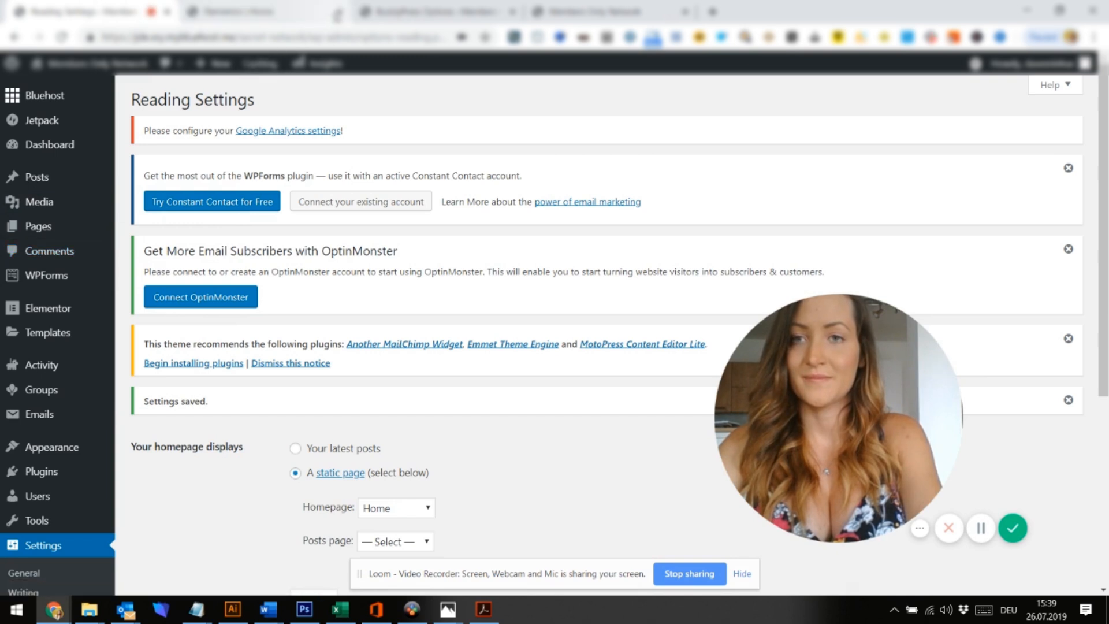
Close the Elementor tab and create a new navigation menu named Main
{"action": "left_click", "coordinate": [340, 11]}
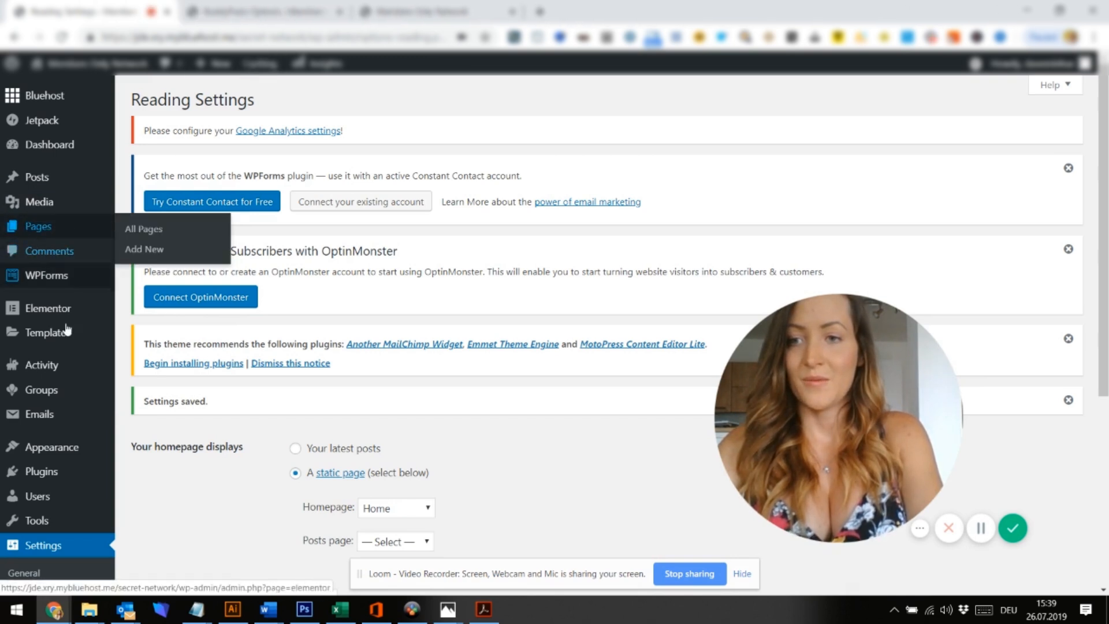
{"action": "mouse_move", "coordinate": [64, 448]}
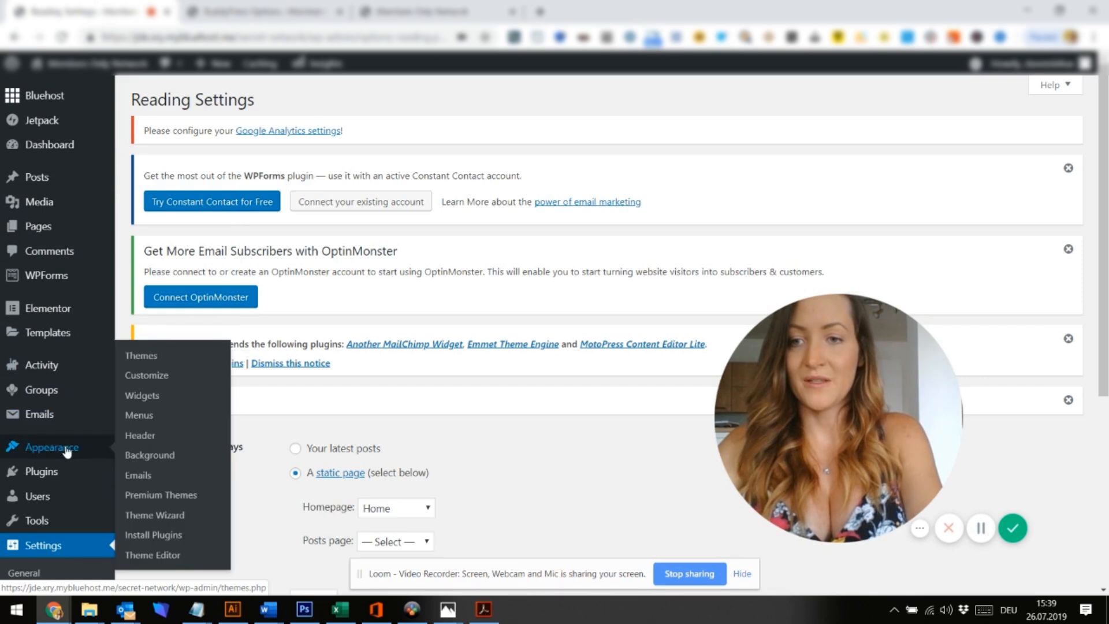
{"action": "left_click", "coordinate": [134, 414]}
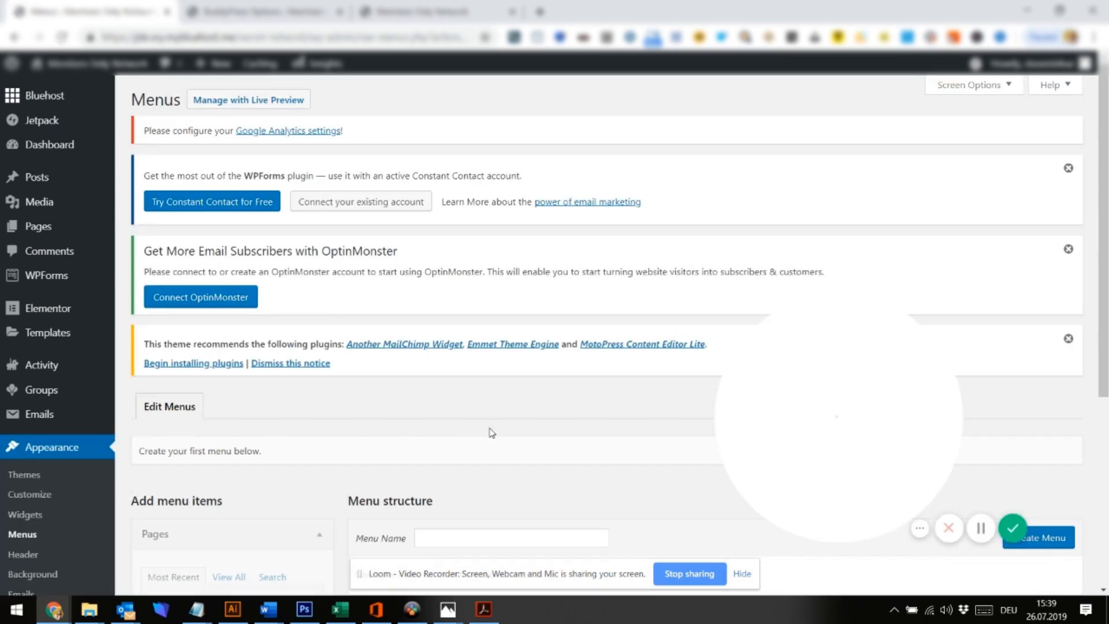
{"action": "scroll", "coordinate": [492, 433], "scroll_direction": "down", "scroll_amount": 5}
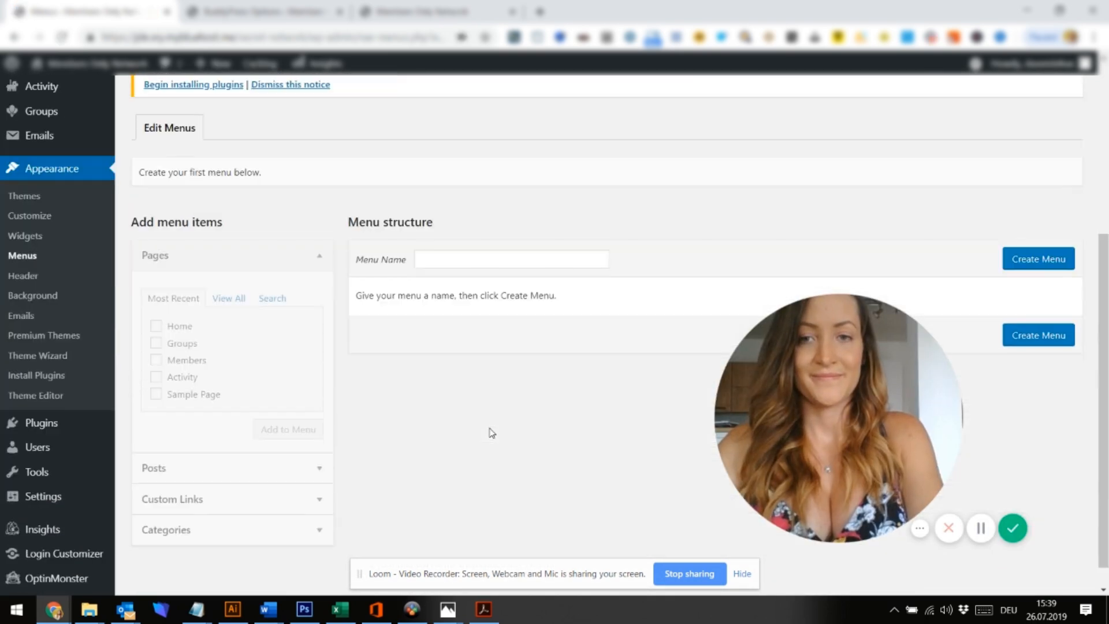
{"action": "left_click", "coordinate": [474, 258]}
{"action": "type", "text": "Main"}
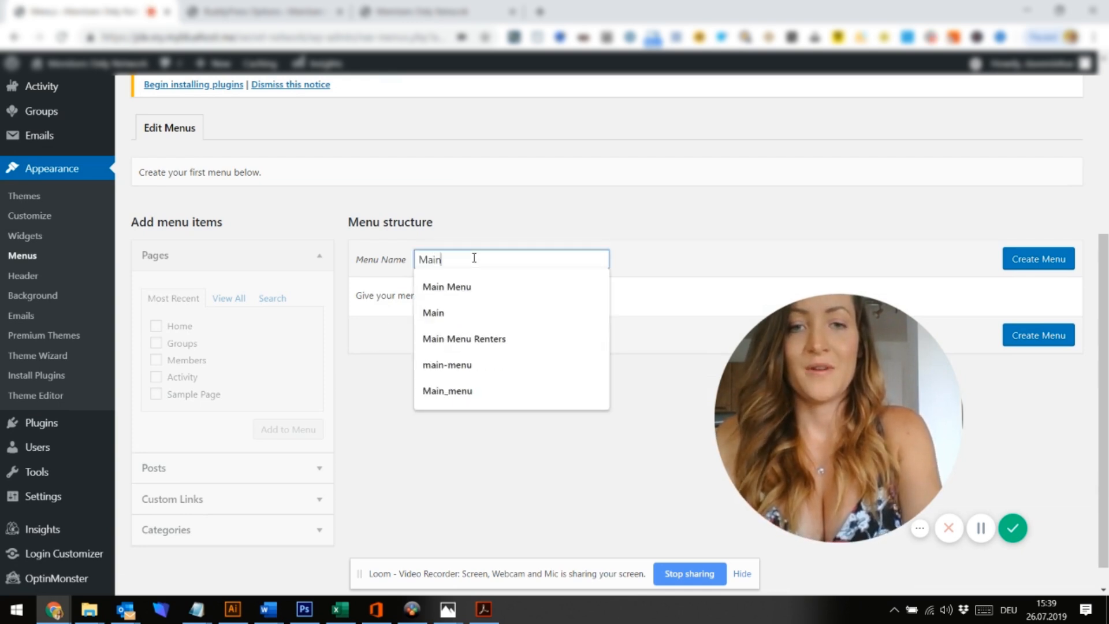
{"action": "left_click", "coordinate": [1037, 269]}
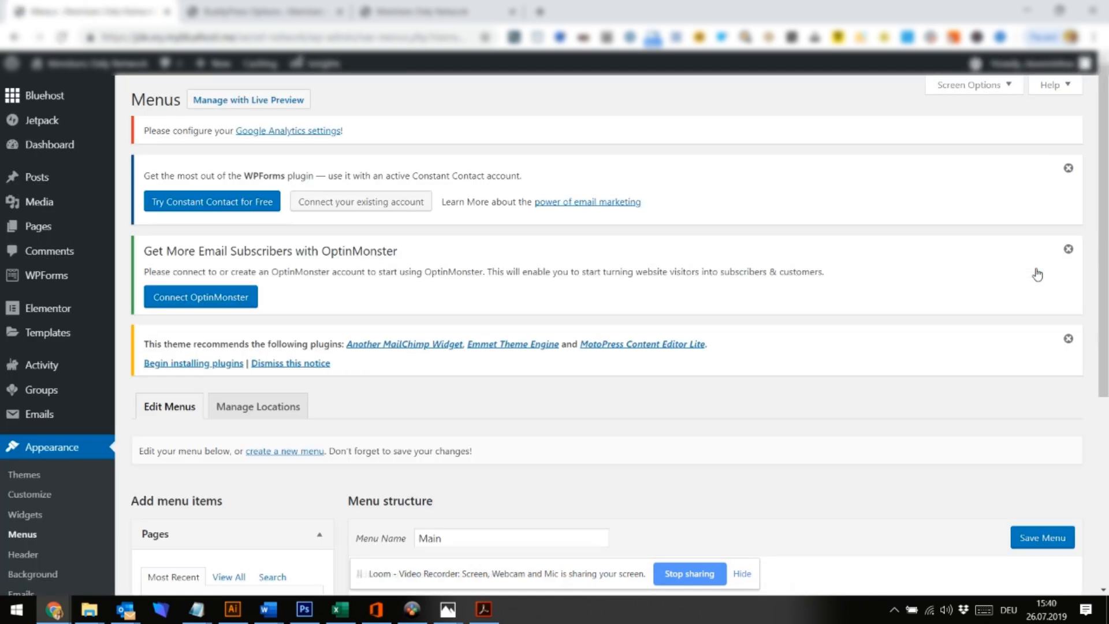
Add the Groups and Members pages, relabel the Activity item as Newsfeed, and save the menu
{"action": "scroll", "coordinate": [226, 330], "scroll_direction": "down", "scroll_amount": 5}
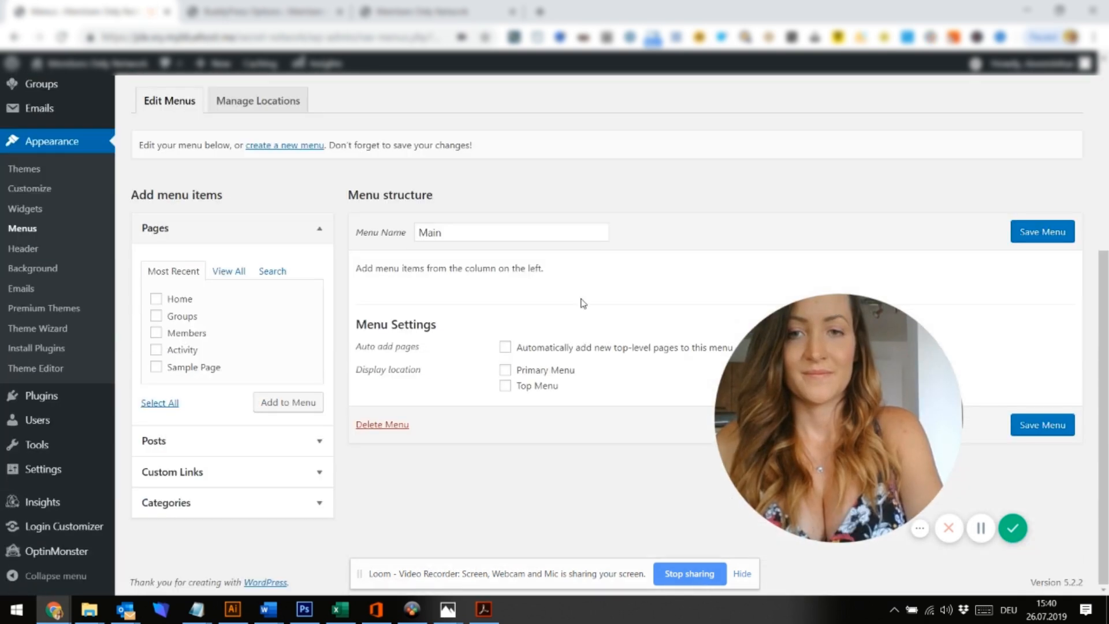
{"action": "left_click", "coordinate": [154, 316]}
{"action": "left_click", "coordinate": [157, 335]}
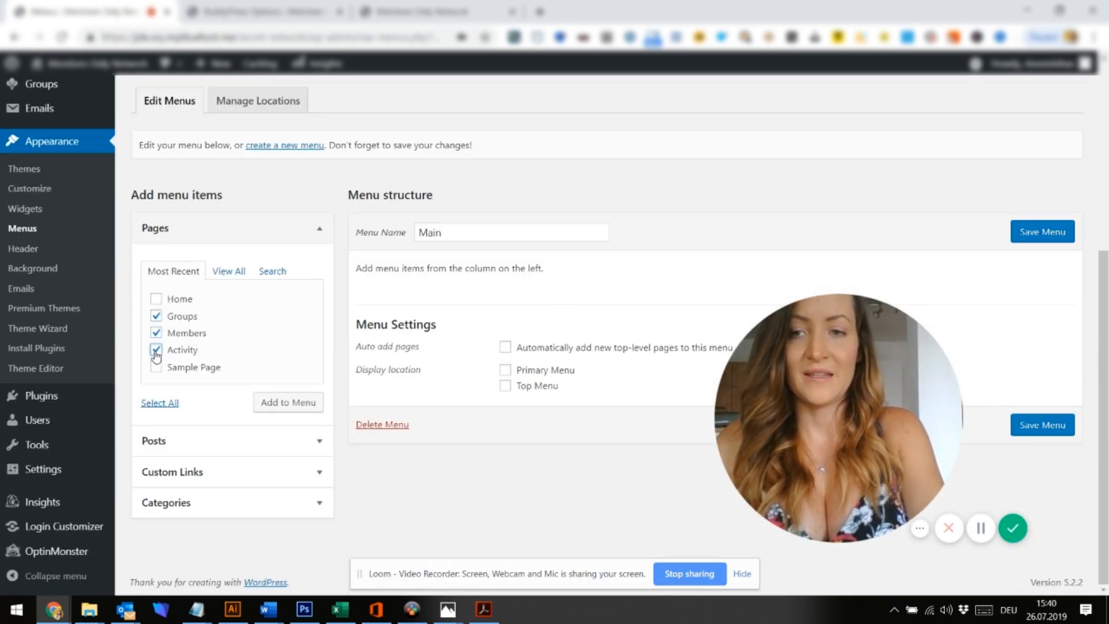
{"action": "left_click", "coordinate": [288, 406]}
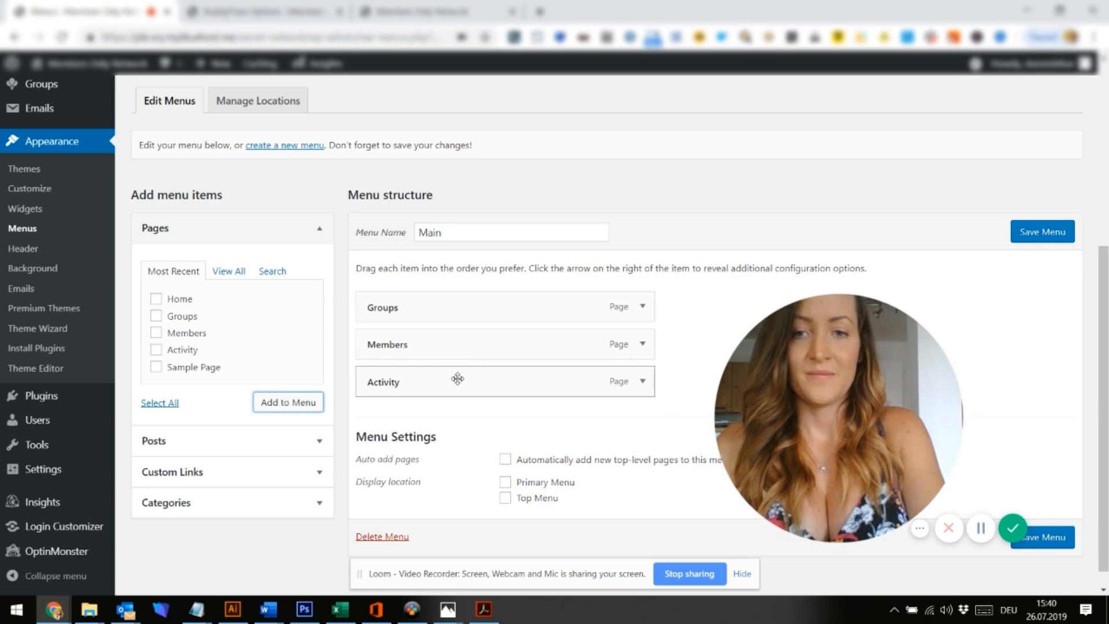
{"action": "left_click", "coordinate": [643, 383]}
{"action": "double_click", "coordinate": [446, 439]}
{"action": "type", "text": "Newsfeed"}
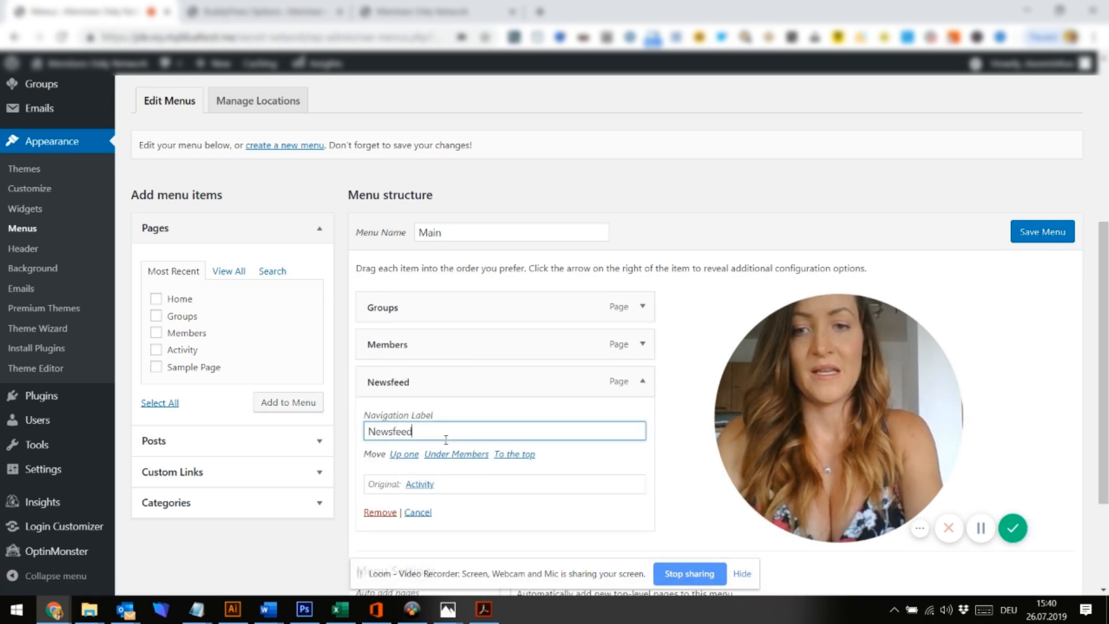
{"action": "left_click", "coordinate": [1043, 237]}
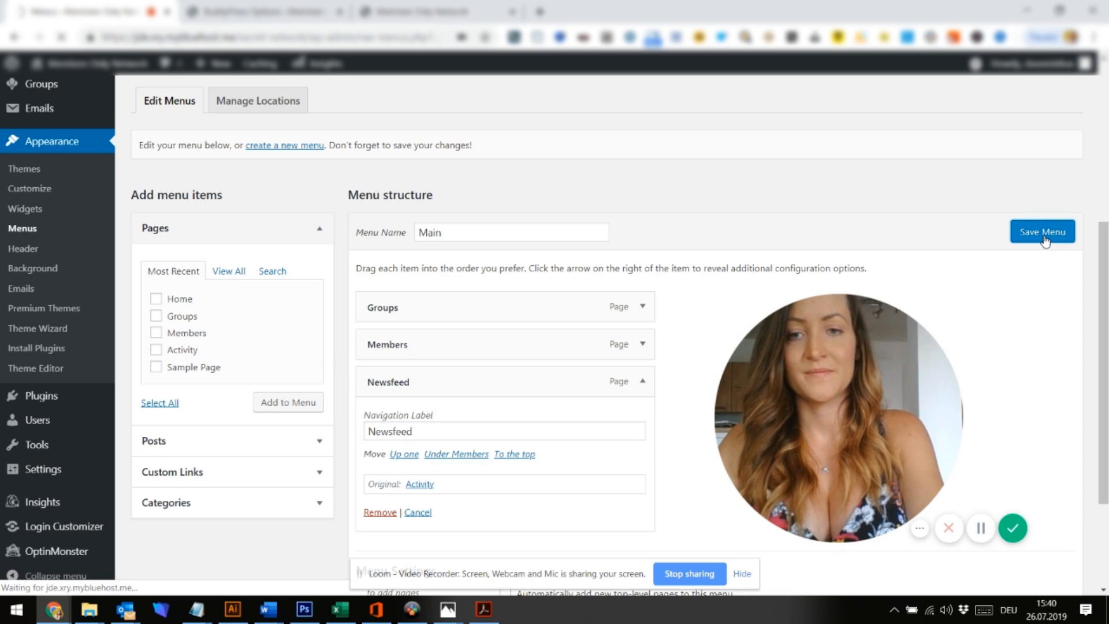
Drag Newsfeed to the top of the Main menu, save, and begin a blank new menu
{"action": "scroll", "coordinate": [527, 465], "scroll_direction": "down", "scroll_amount": 6}
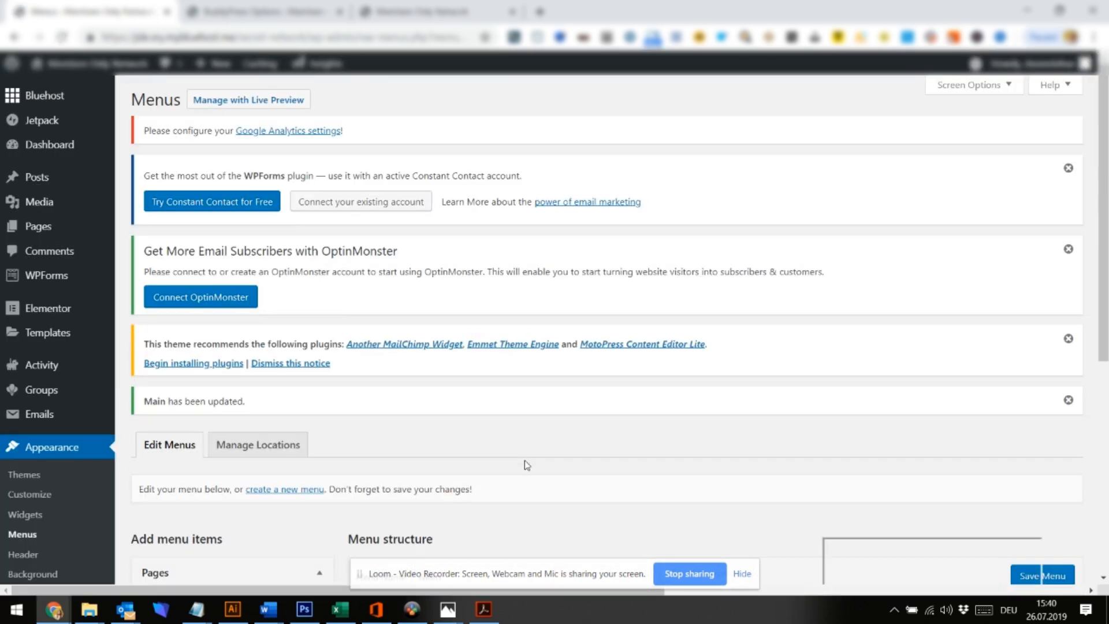
{"action": "scroll", "coordinate": [527, 465], "scroll_direction": "down", "scroll_amount": 1}
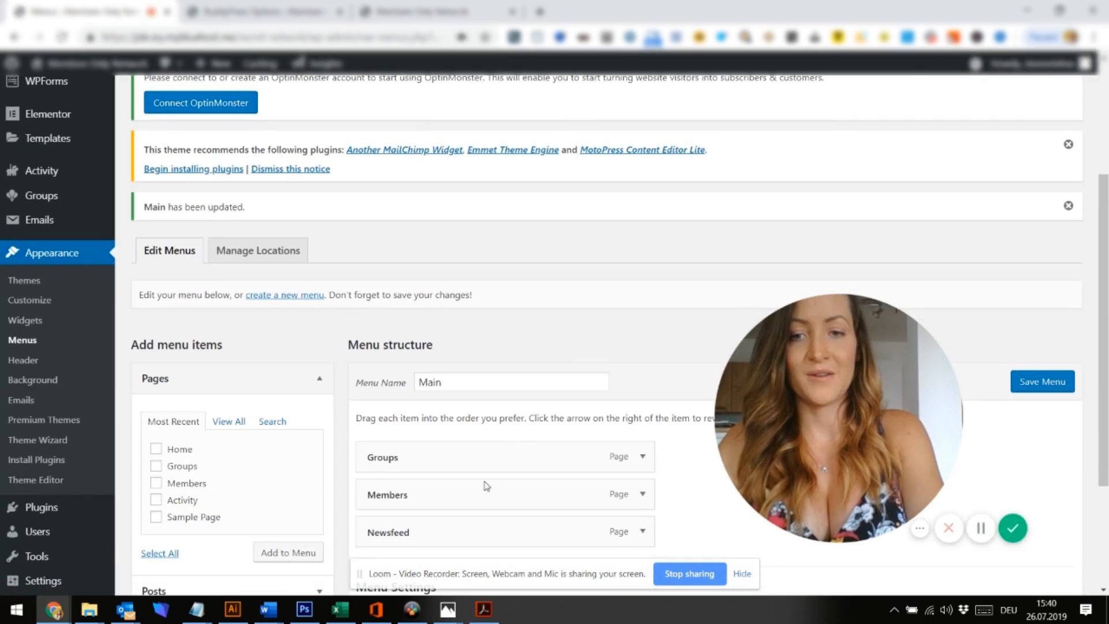
{"action": "left_click_drag", "start_coordinate": [435, 529], "coordinate": [408, 495]}
{"action": "left_click", "coordinate": [1043, 383]}
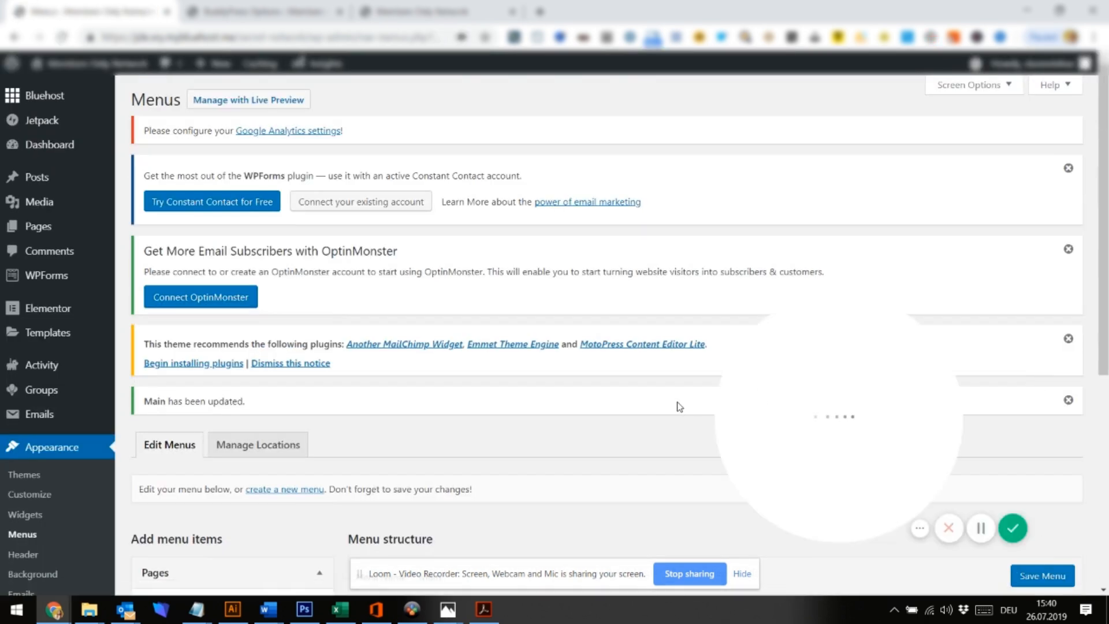
{"action": "scroll", "coordinate": [680, 408], "scroll_direction": "down", "scroll_amount": 1}
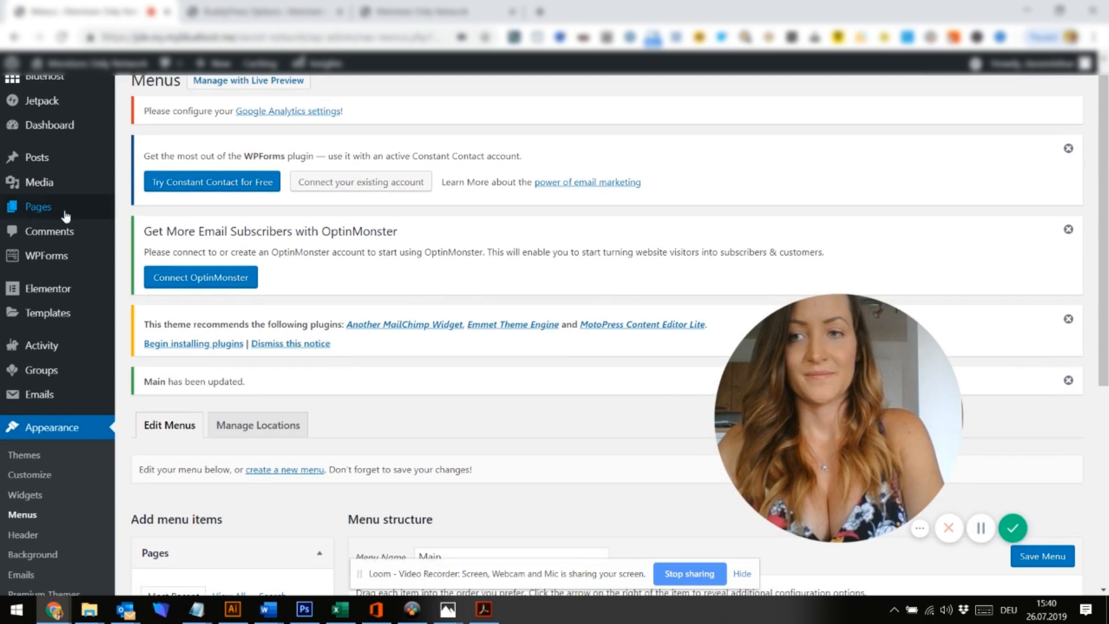
{"action": "scroll", "coordinate": [58, 174], "scroll_direction": "down", "scroll_amount": 2}
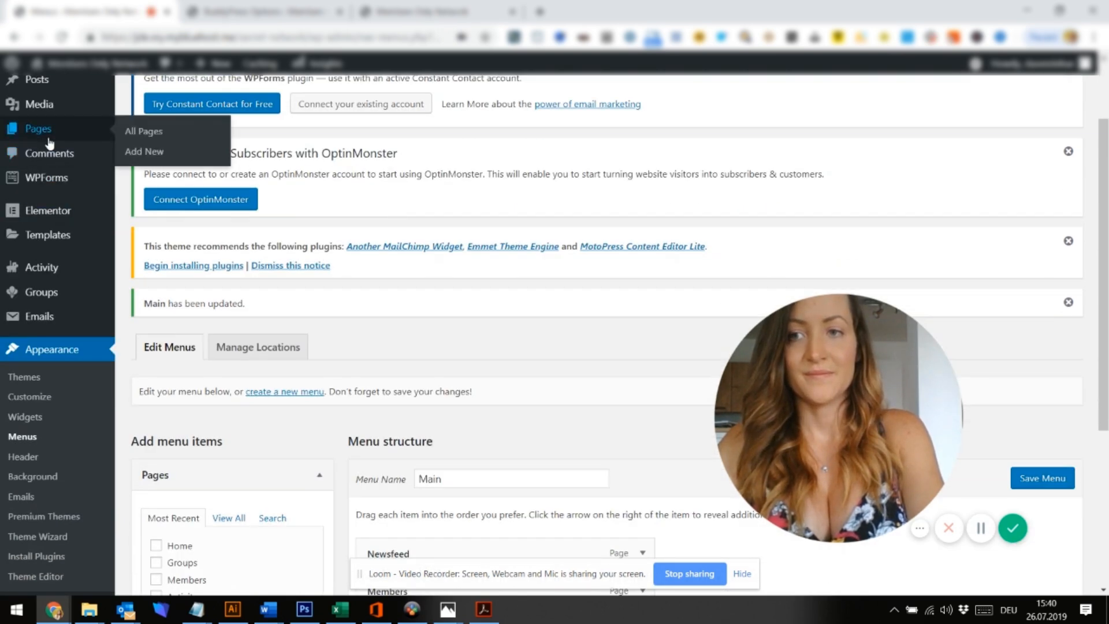
{"action": "scroll", "coordinate": [550, 289], "scroll_direction": "down", "scroll_amount": 3}
{"action": "left_click_drag", "start_coordinate": [887, 353], "coordinate": [946, 353]}
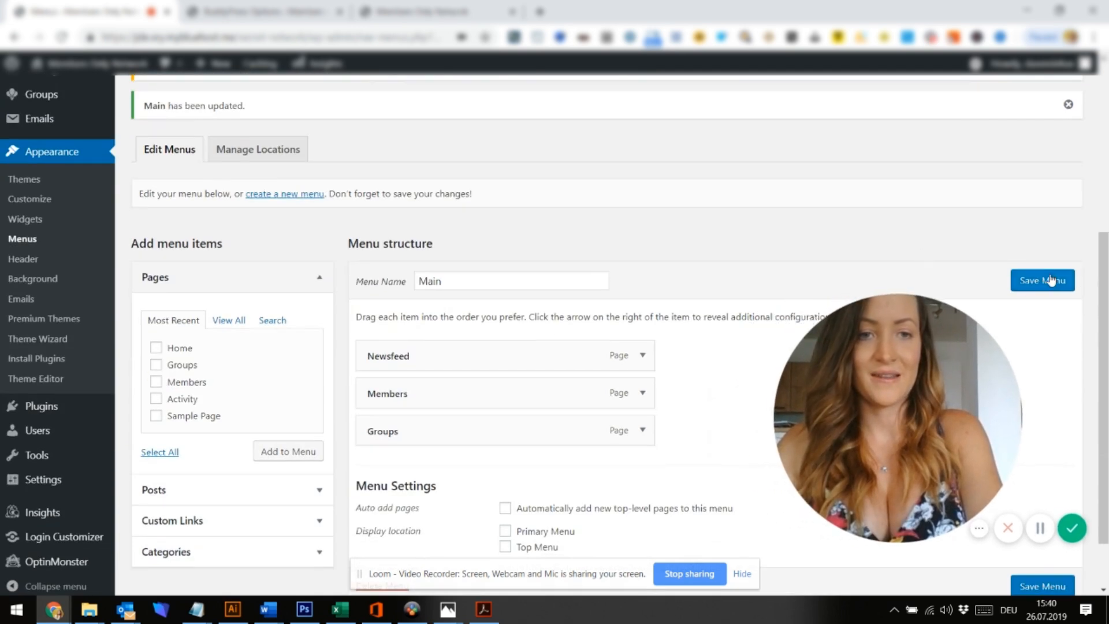
{"action": "left_click", "coordinate": [283, 195]}
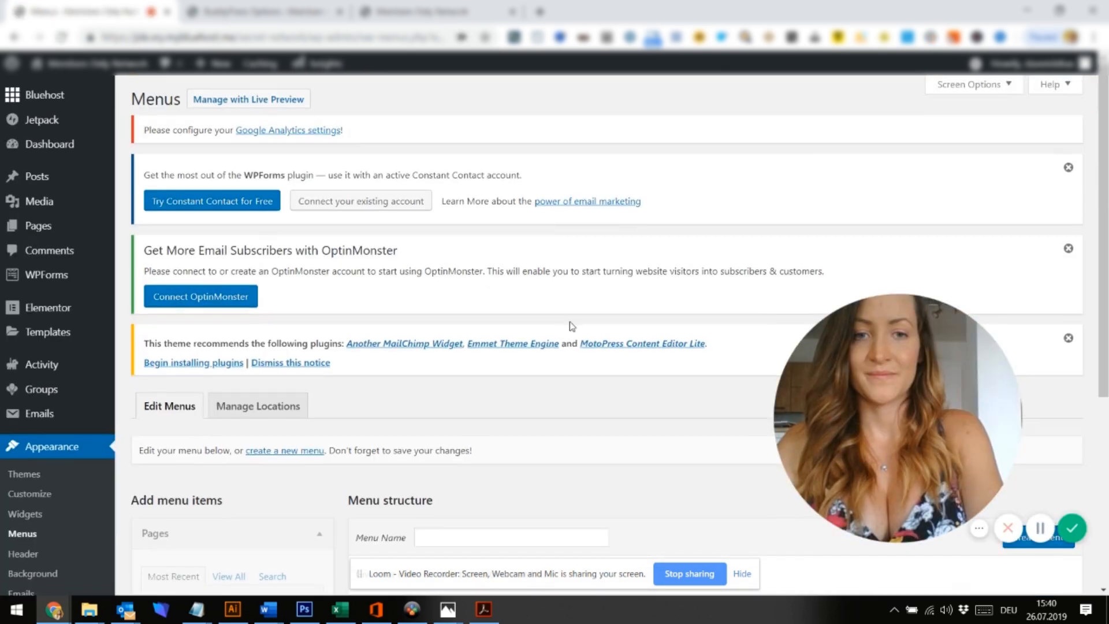
Create a menu called Top, add the Home page to it, and save it
{"action": "scroll", "coordinate": [572, 326], "scroll_direction": "down", "scroll_amount": 3}
{"action": "left_click", "coordinate": [502, 358]}
{"action": "type", "text": "Top"}
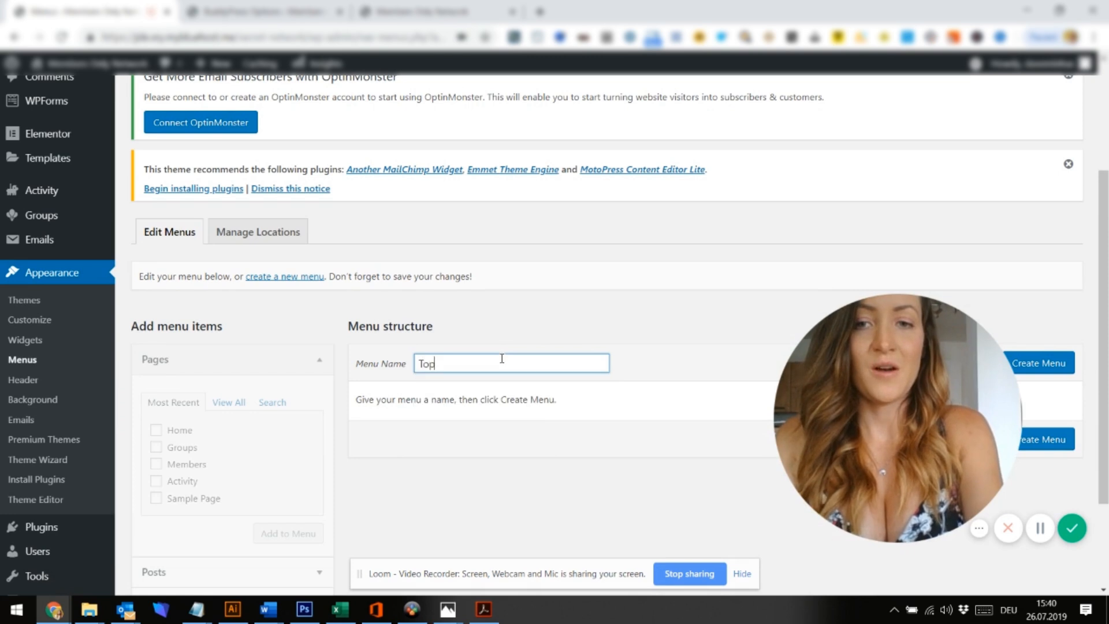
{"action": "left_click", "coordinate": [1058, 362]}
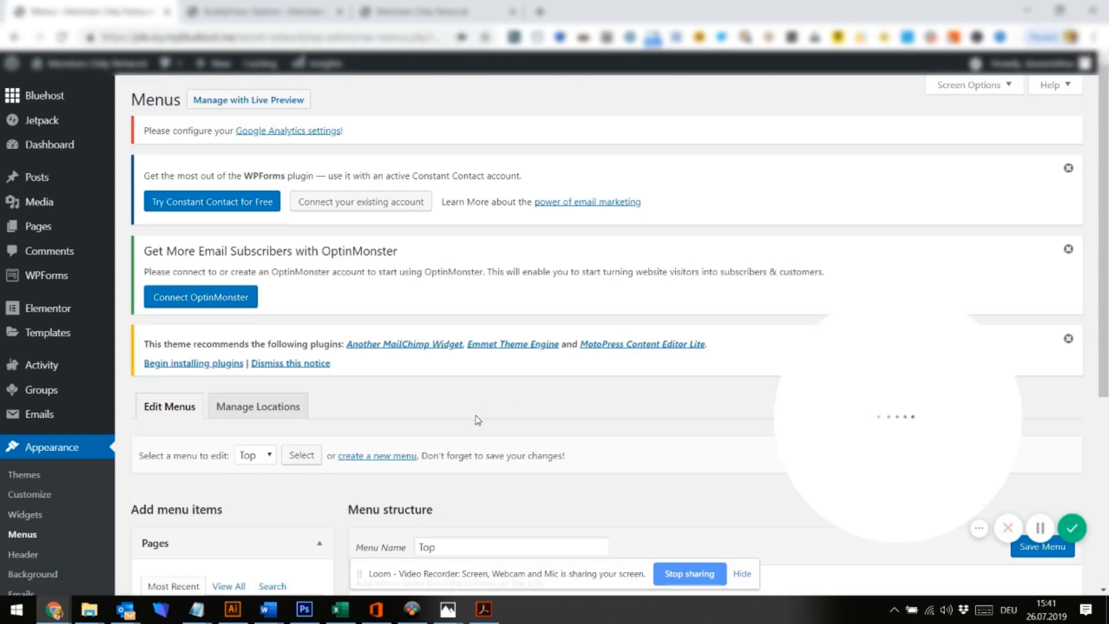
{"action": "scroll", "coordinate": [138, 347], "scroll_direction": "down", "scroll_amount": 5}
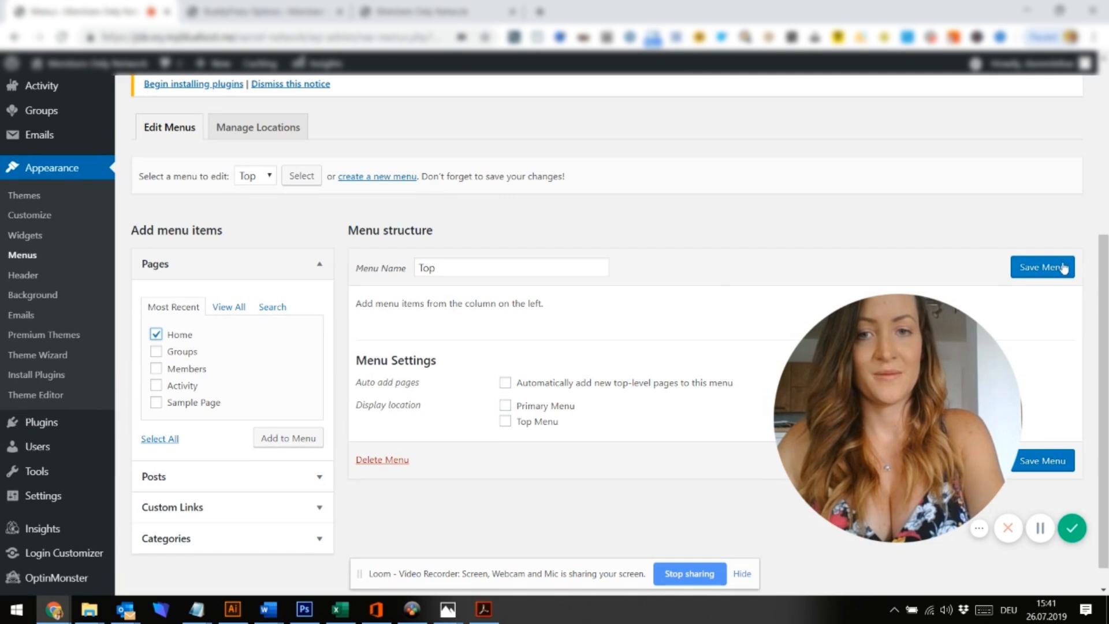
{"action": "left_click", "coordinate": [280, 443]}
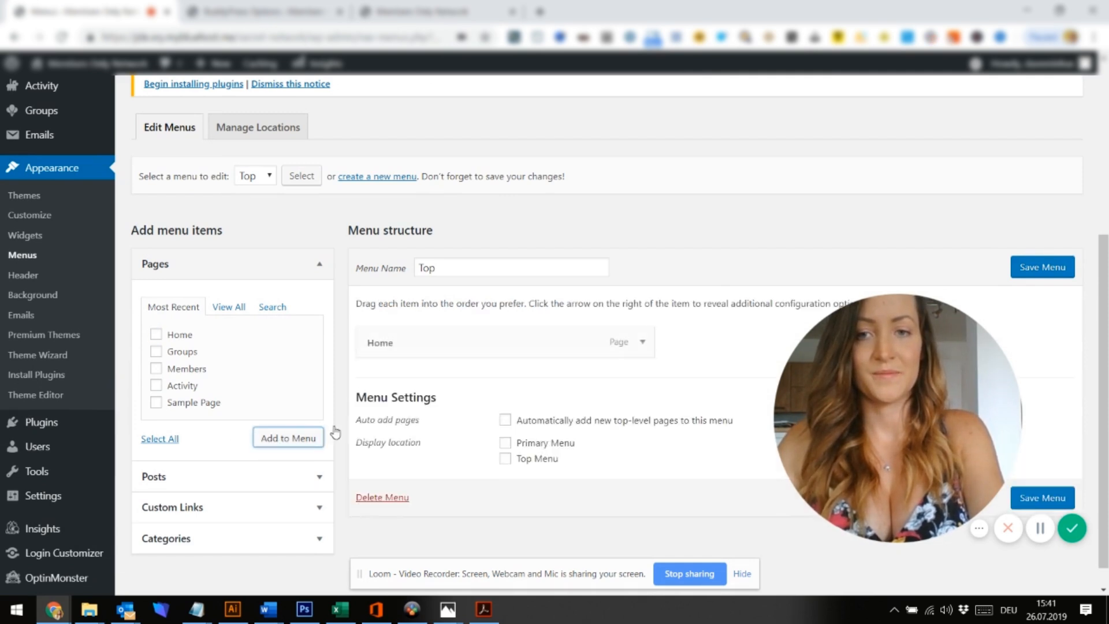
{"action": "left_click", "coordinate": [1066, 267]}
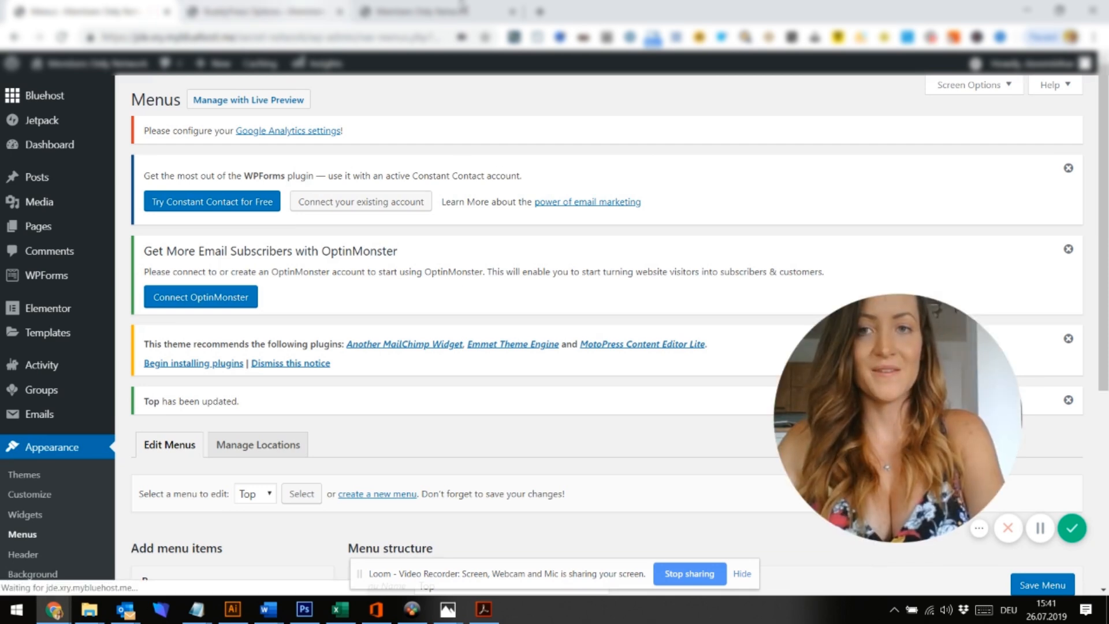
{"action": "left_click", "coordinate": [263, 12]}
In the customizer, assign Main to the Primary Menu location and Top to the Top Menu location, then publish
{"action": "left_click", "coordinate": [465, 7]}
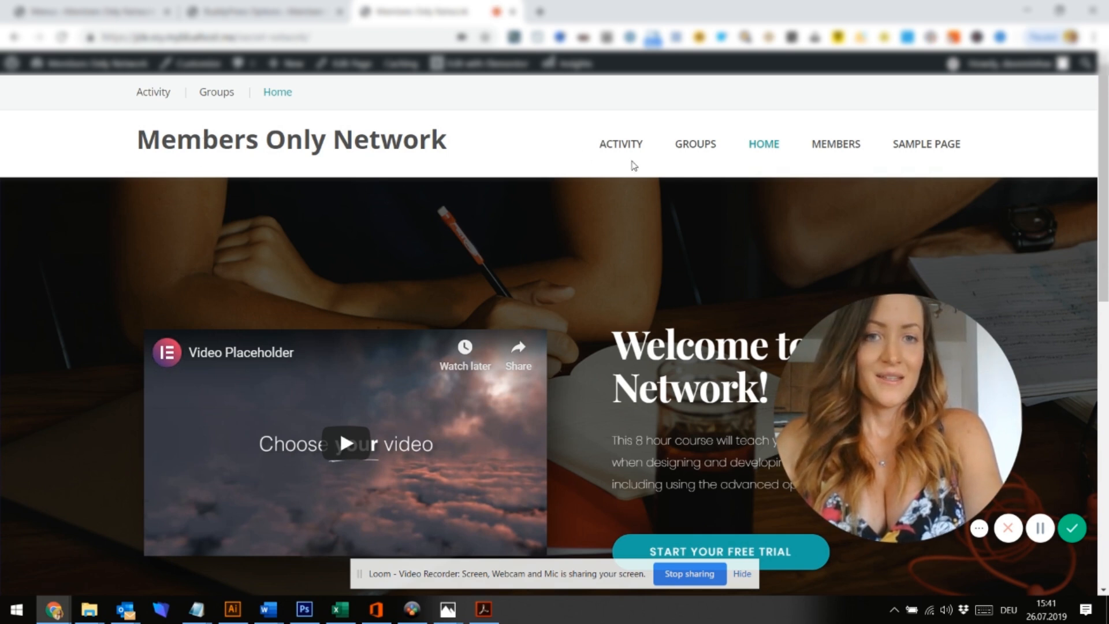
{"action": "left_click", "coordinate": [195, 71]}
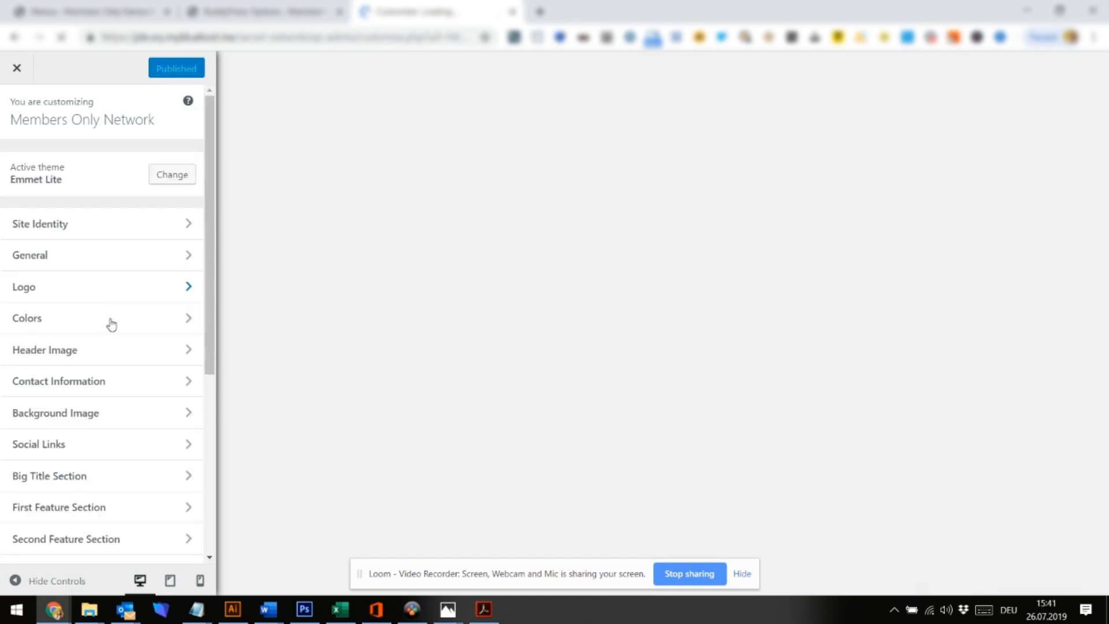
{"action": "scroll", "coordinate": [116, 439], "scroll_direction": "down", "scroll_amount": 3}
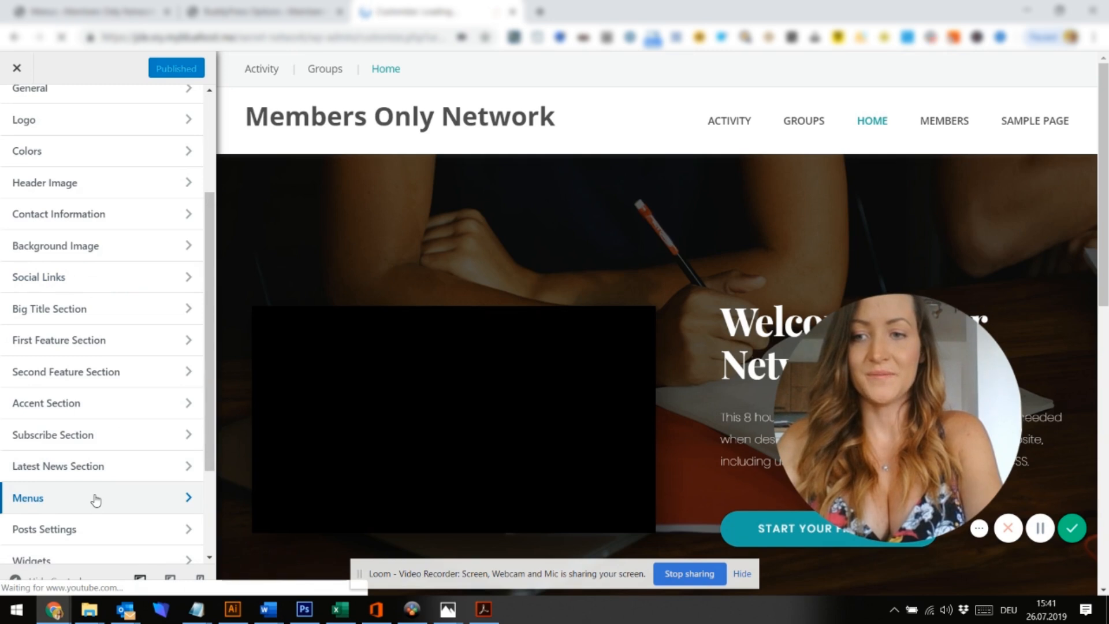
{"action": "left_click", "coordinate": [95, 498]}
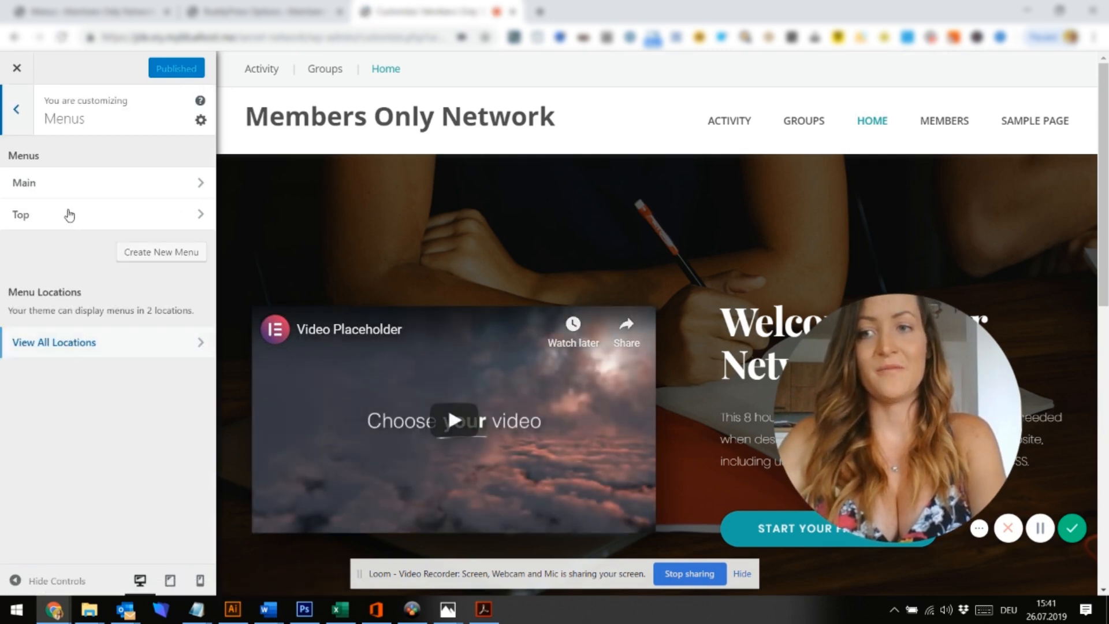
{"action": "left_click", "coordinate": [59, 345]}
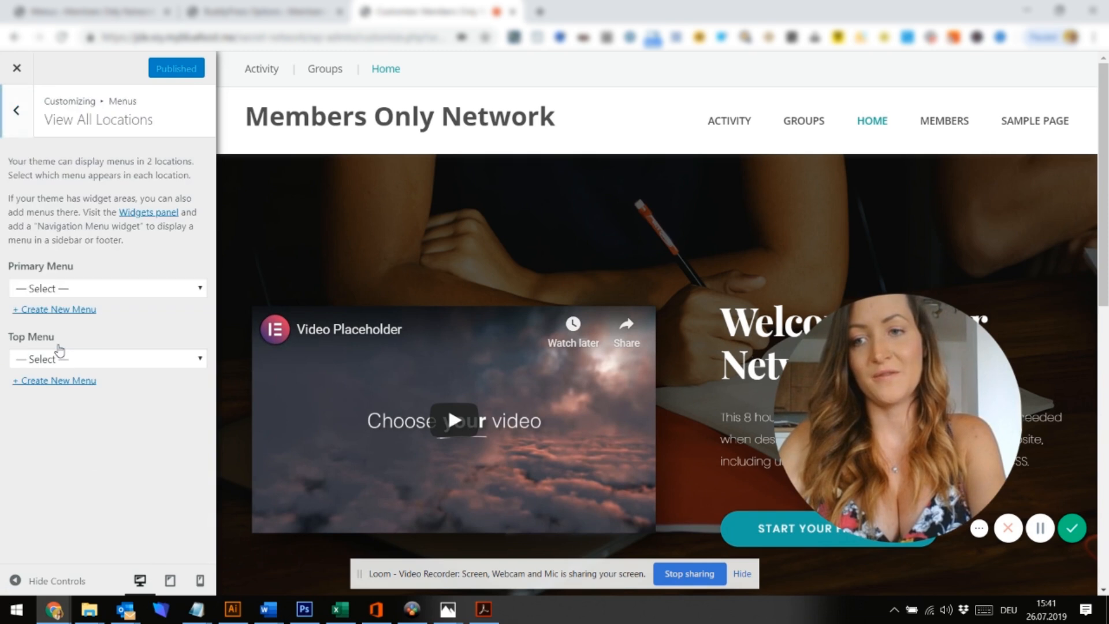
{"action": "left_click", "coordinate": [59, 289]}
{"action": "left_click", "coordinate": [46, 320]}
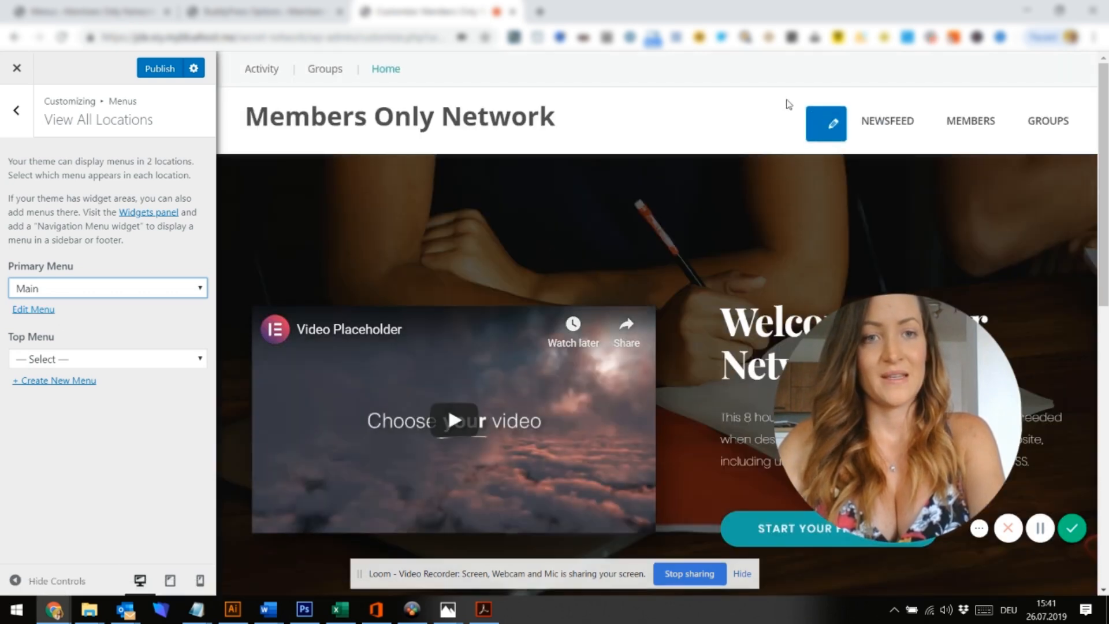
{"action": "left_click", "coordinate": [79, 362]}
{"action": "left_click", "coordinate": [87, 405]}
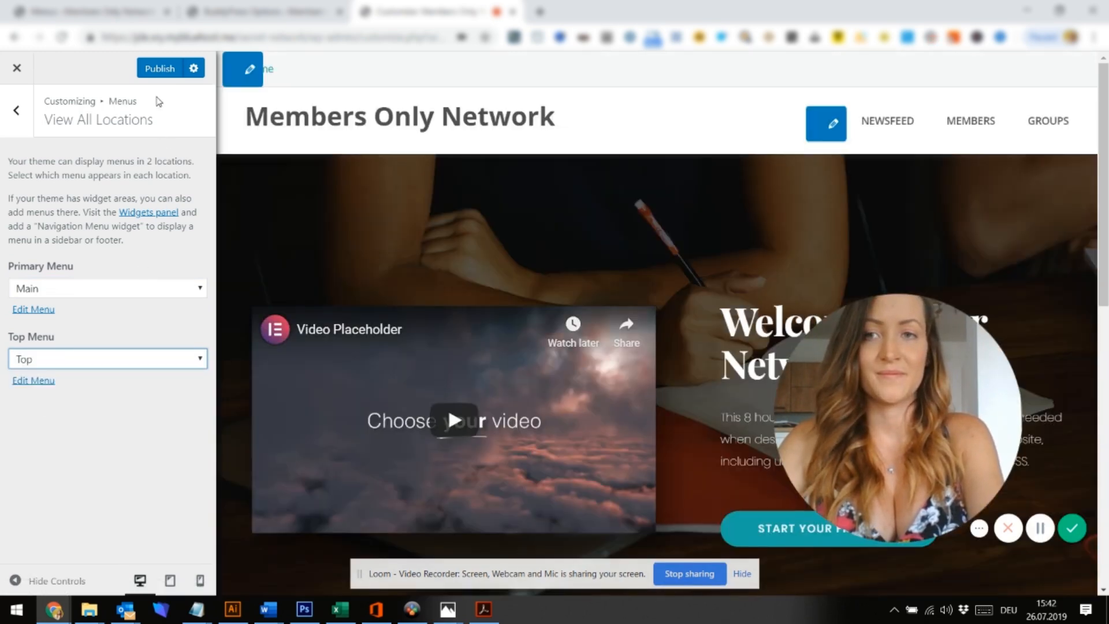
{"action": "left_click", "coordinate": [154, 69]}
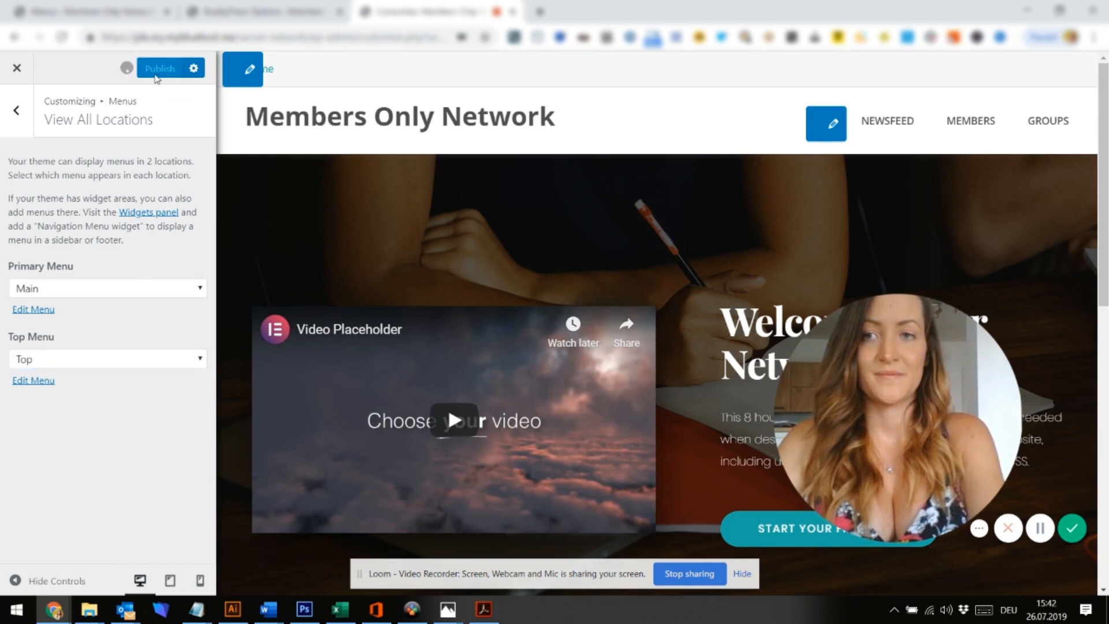
{"action": "left_click", "coordinate": [13, 70]}
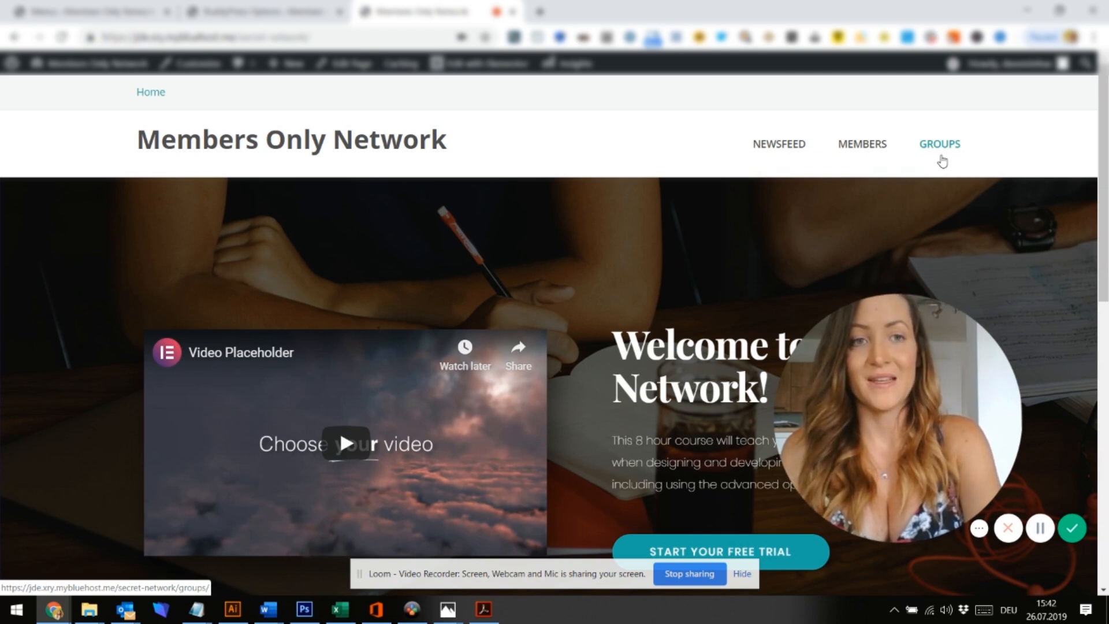
Scroll through the live home page to check the Newsfeed, Members and Groups navigation
{"action": "scroll", "coordinate": [817, 207], "scroll_direction": "down", "scroll_amount": 10}
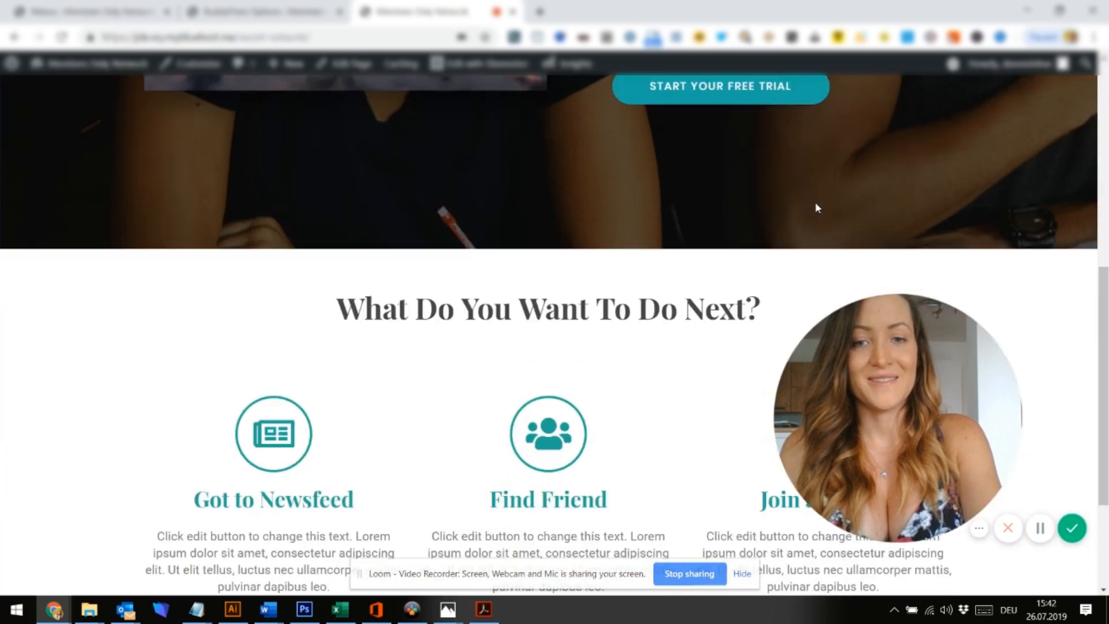
{"action": "scroll", "coordinate": [817, 207], "scroll_direction": "up", "scroll_amount": 10}
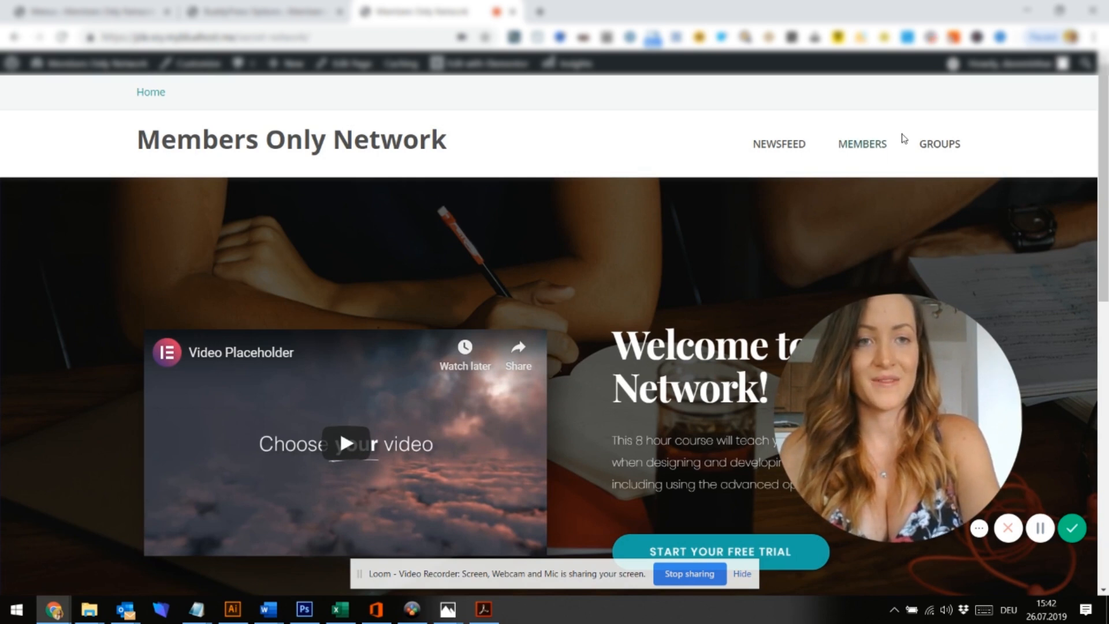
{"action": "mouse_move", "coordinate": [1010, 80]}
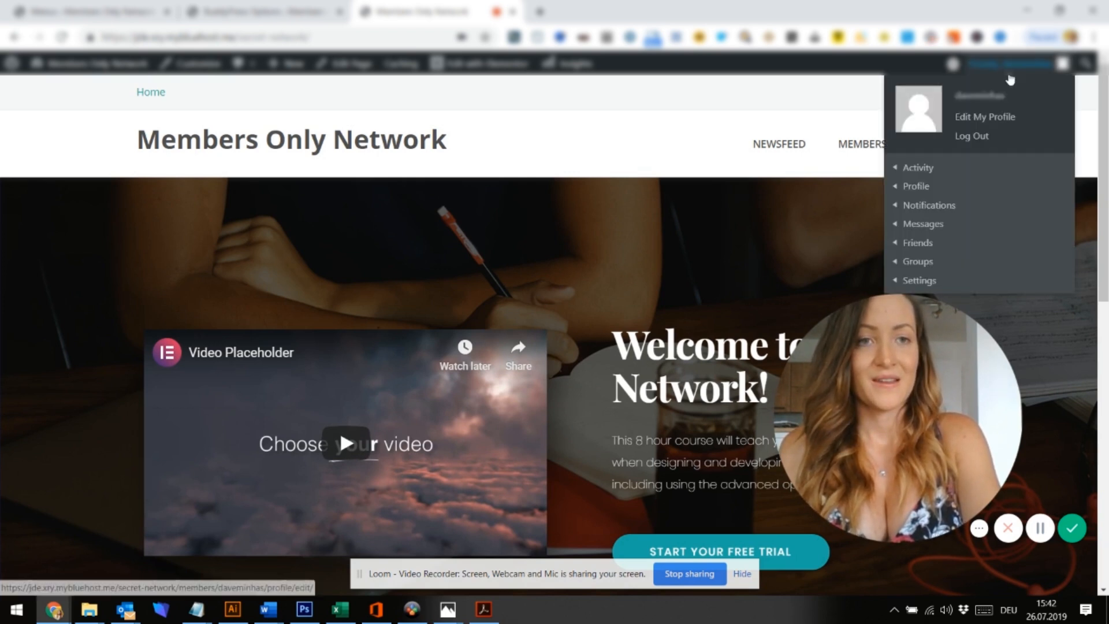
Upload the portrait PNG from Desktop > Network as the new profile photo
{"action": "left_click", "coordinate": [993, 118]}
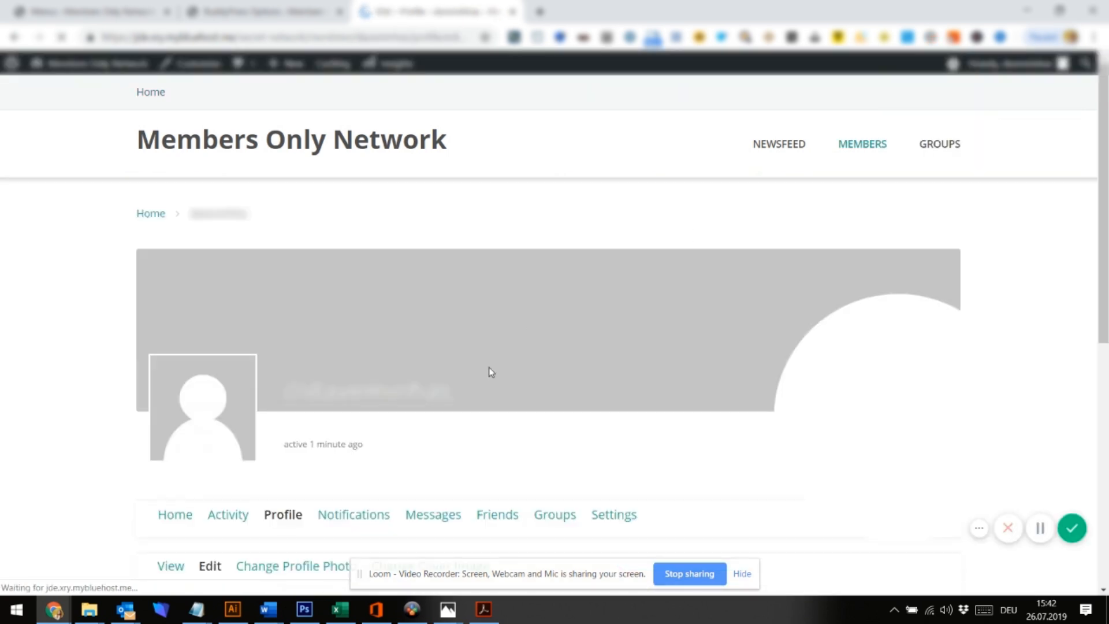
{"action": "scroll", "coordinate": [490, 370], "scroll_direction": "down", "scroll_amount": 2}
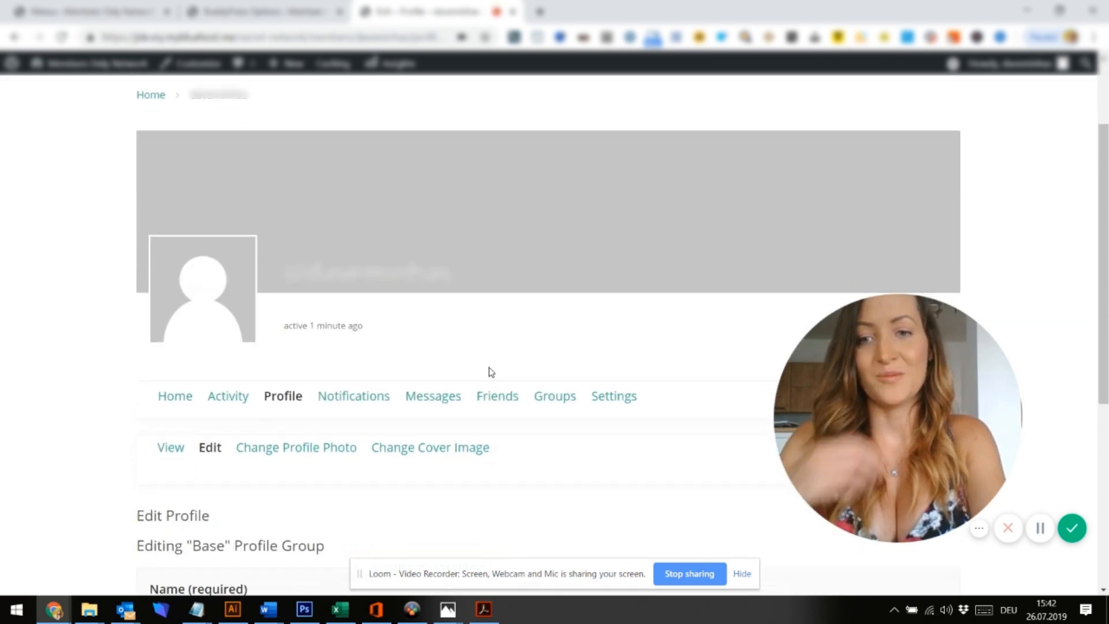
{"action": "scroll", "coordinate": [393, 398], "scroll_direction": "down", "scroll_amount": 1}
{"action": "scroll", "coordinate": [295, 419], "scroll_direction": "down", "scroll_amount": 1}
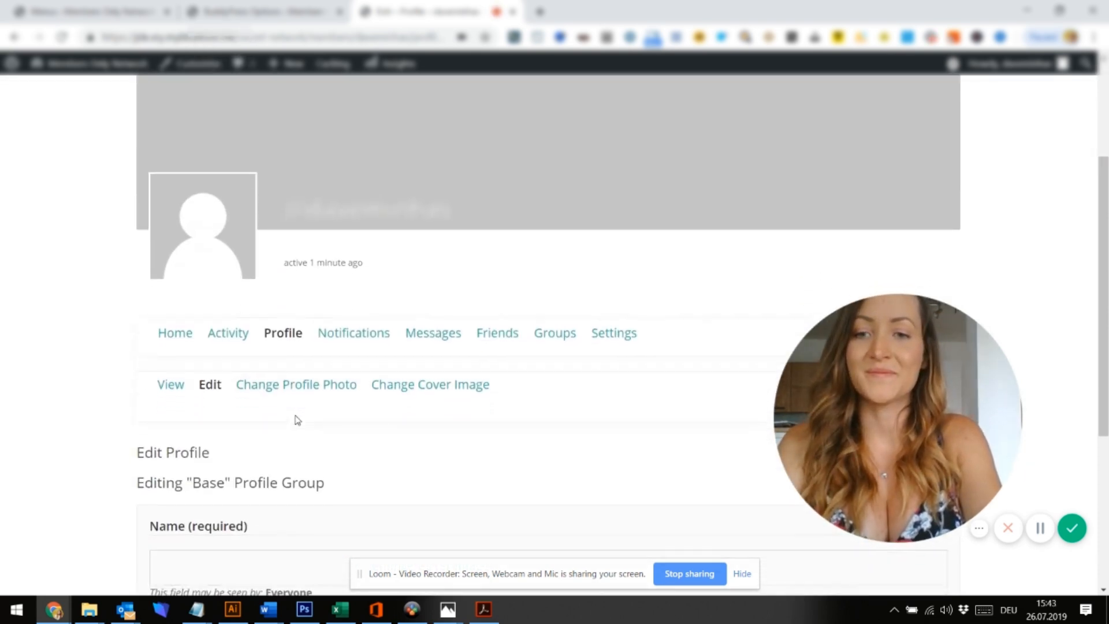
{"action": "left_click", "coordinate": [295, 372]}
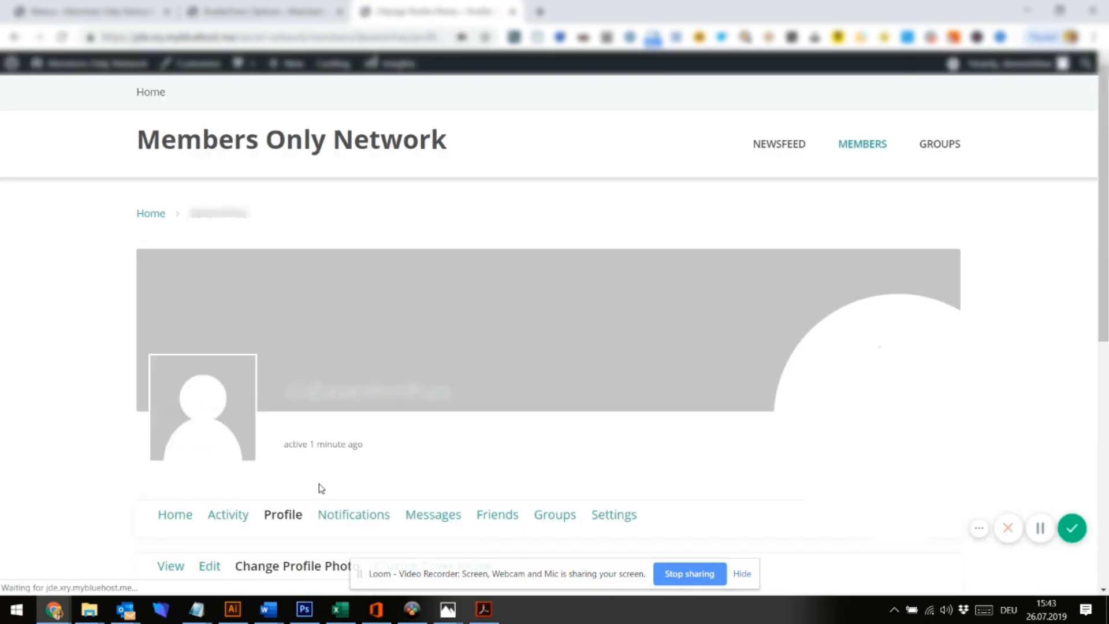
{"action": "scroll", "coordinate": [321, 488], "scroll_direction": "down", "scroll_amount": 5}
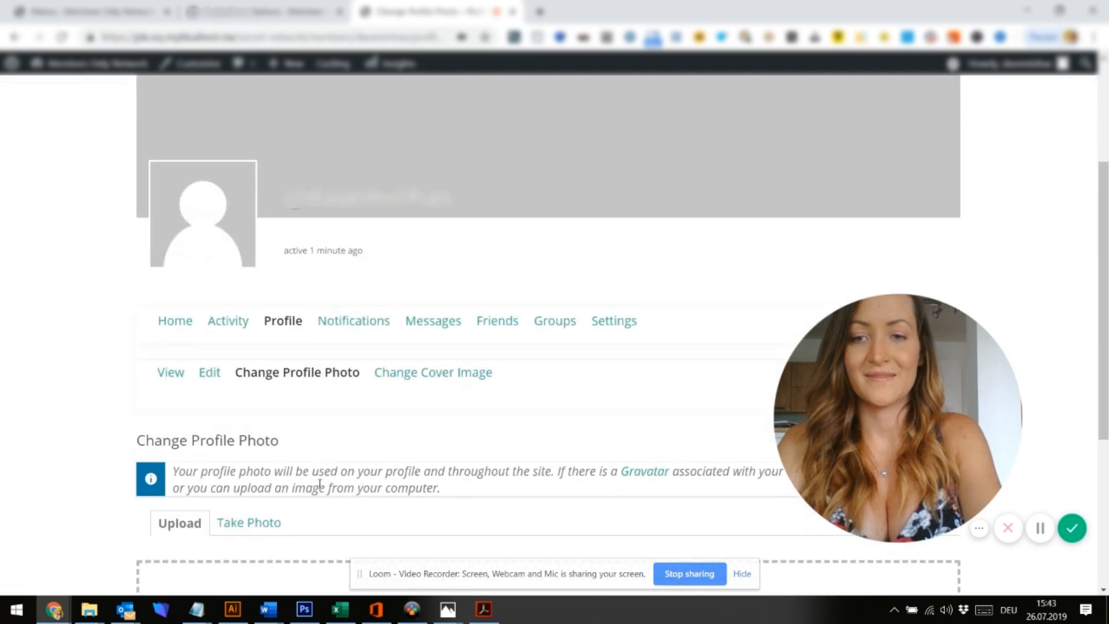
{"action": "left_click", "coordinate": [518, 518]}
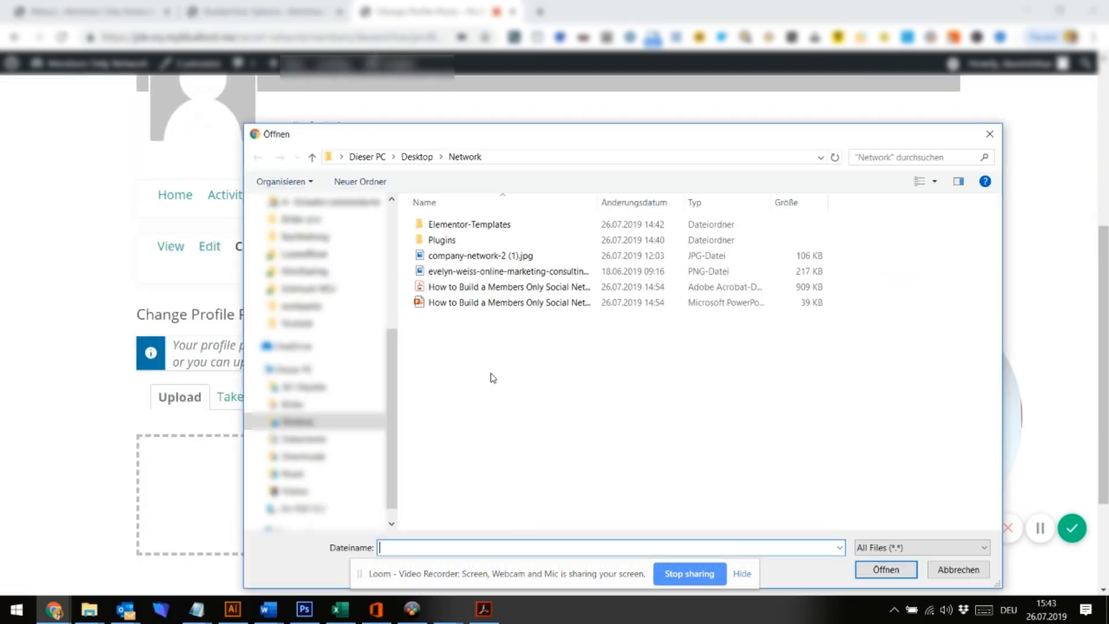
{"action": "scroll", "coordinate": [305, 234], "scroll_direction": "up", "scroll_amount": 5}
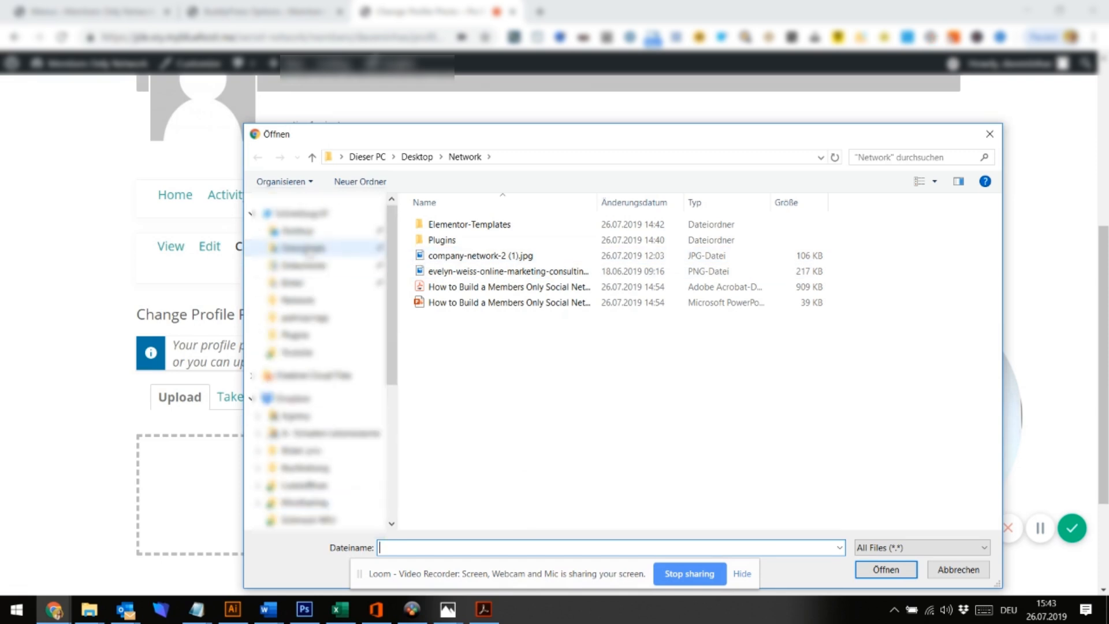
{"action": "left_click", "coordinate": [304, 232]}
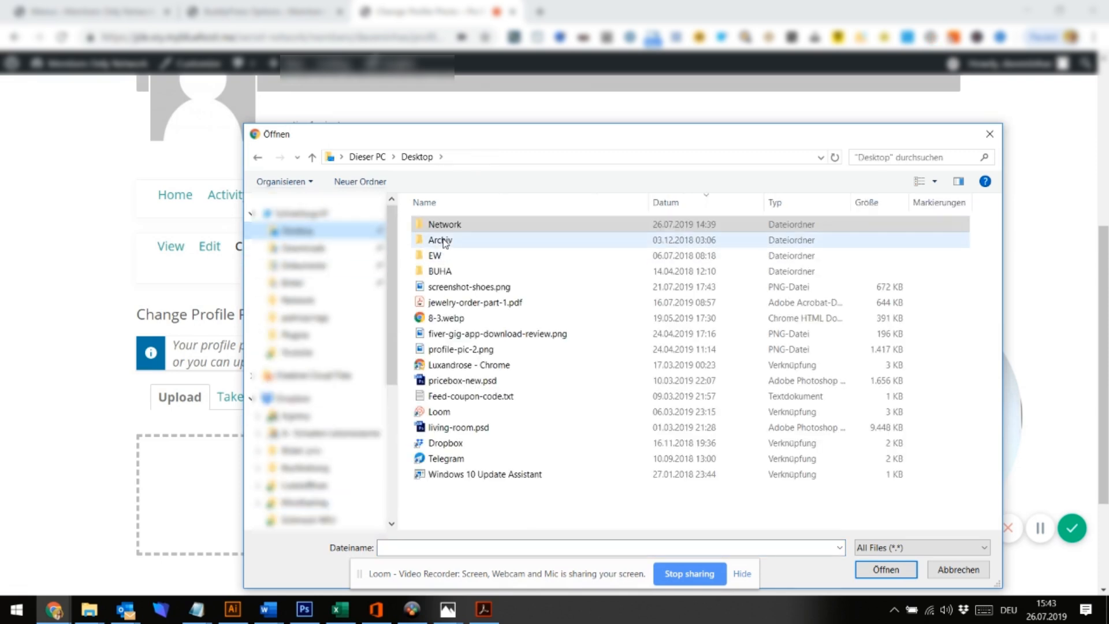
{"action": "double_click", "coordinate": [443, 226]}
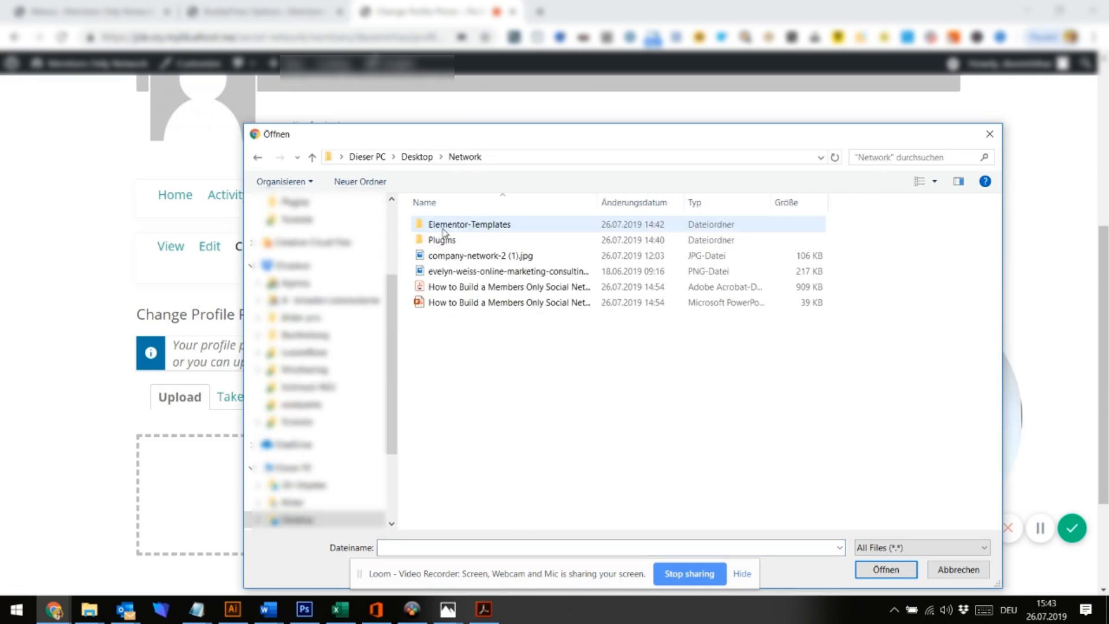
{"action": "left_click", "coordinate": [446, 270]}
{"action": "left_click", "coordinate": [889, 570]}
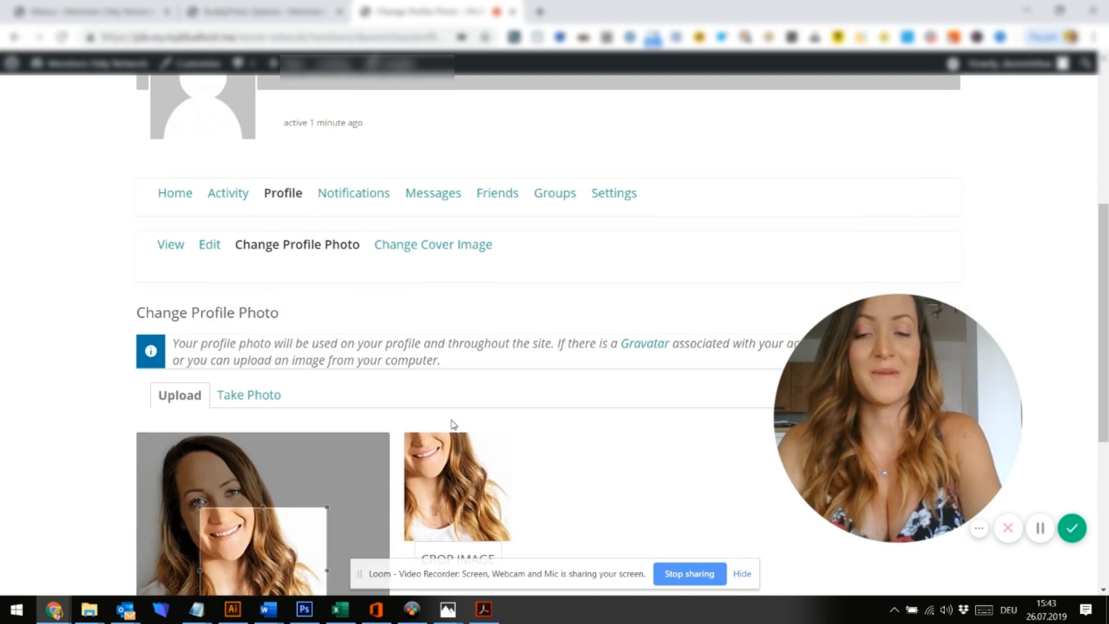
Enlarge the crop box to cover the whole portrait and apply the crop
{"action": "scroll", "coordinate": [452, 425], "scroll_direction": "down", "scroll_amount": 2}
{"action": "left_click_drag", "start_coordinate": [263, 445], "coordinate": [200, 370]}
{"action": "left_click_drag", "start_coordinate": [249, 435], "coordinate": [458, 576]}
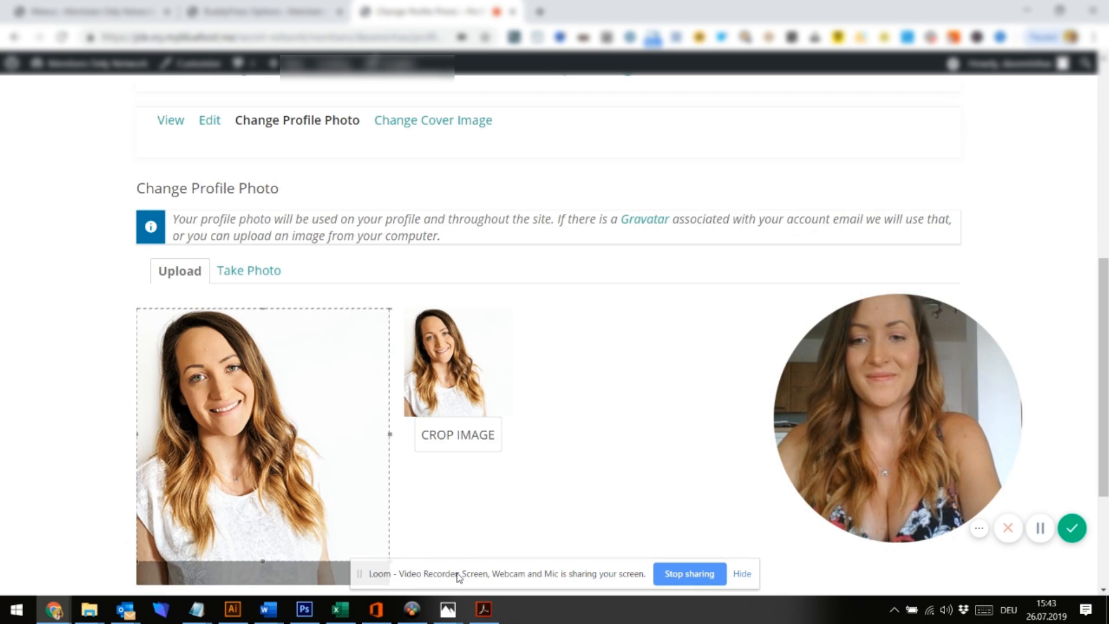
{"action": "left_click", "coordinate": [469, 445]}
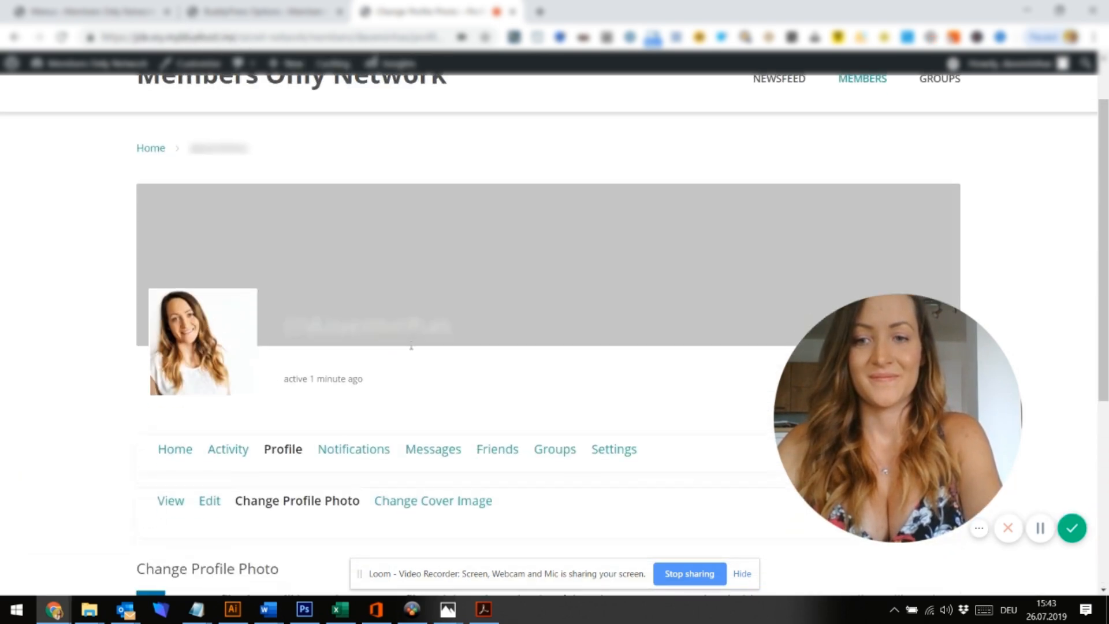
{"action": "scroll", "coordinate": [410, 344], "scroll_direction": "down", "scroll_amount": 2}
{"action": "left_click", "coordinate": [217, 364]}
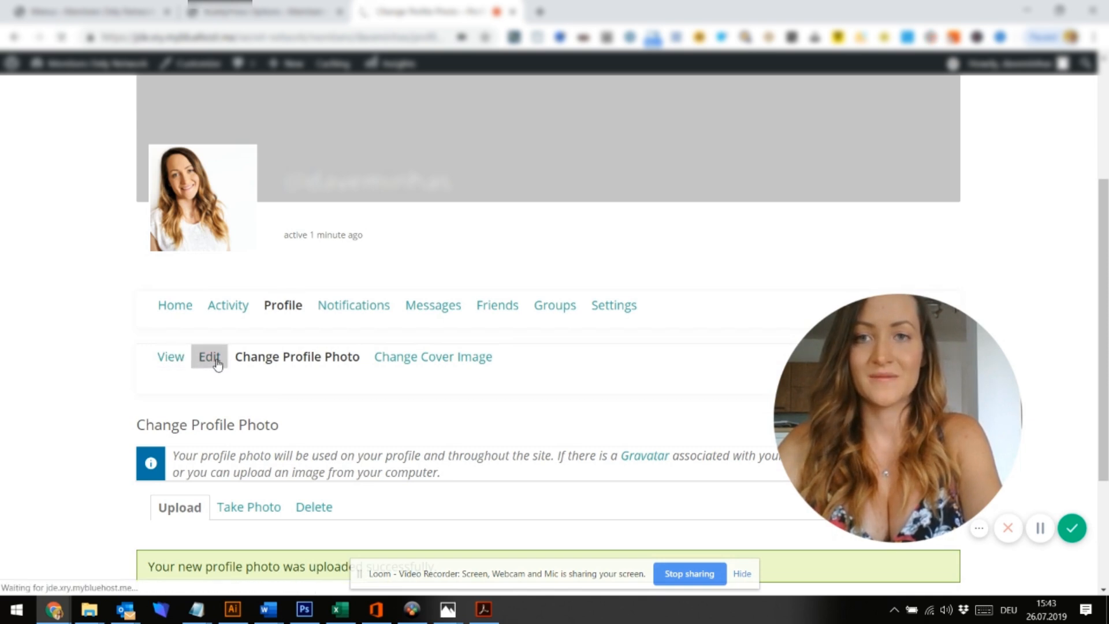
Enter the member's full name in the Name (required) field and save the profile changes
{"action": "scroll", "coordinate": [246, 448], "scroll_direction": "down", "scroll_amount": 3}
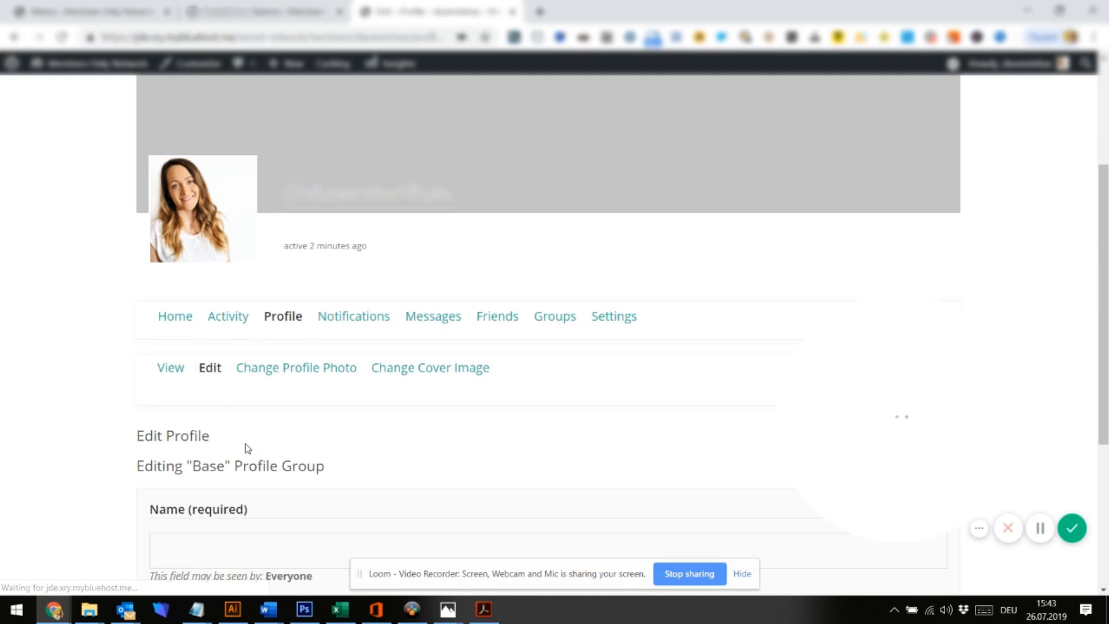
{"action": "left_click", "coordinate": [206, 526]}
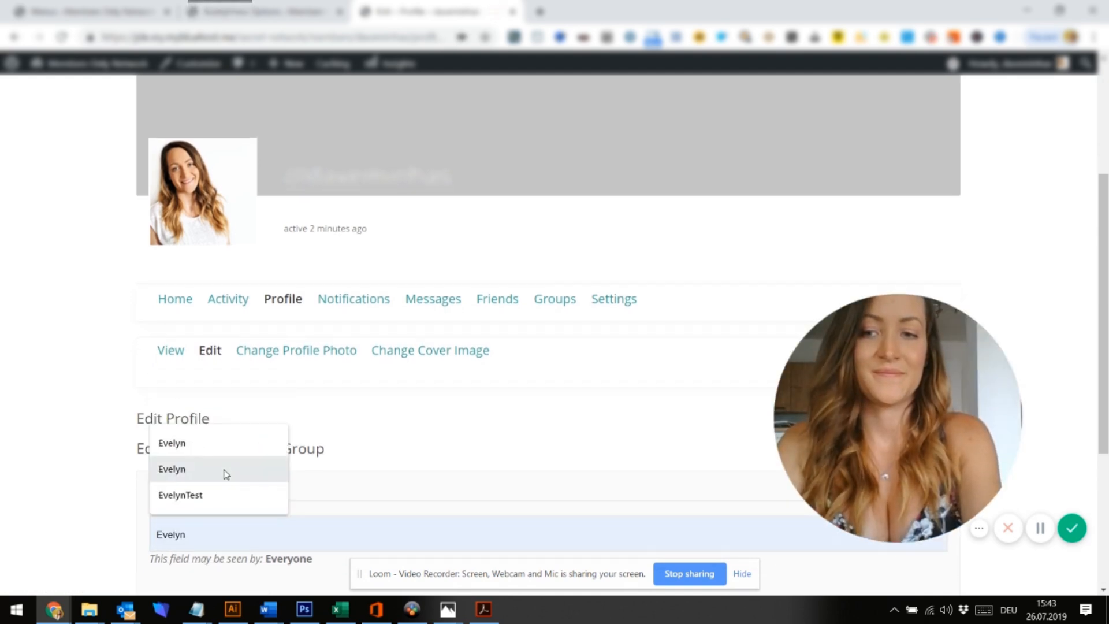
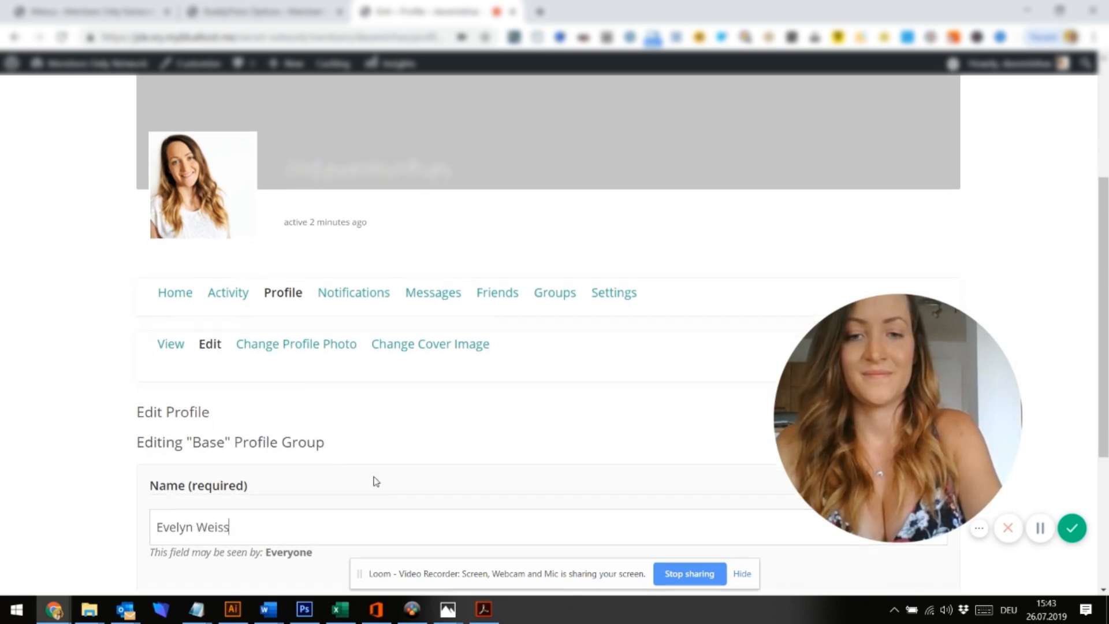
{"action": "scroll", "coordinate": [375, 481], "scroll_direction": "down", "scroll_amount": 3}
{"action": "left_click", "coordinate": [216, 430]}
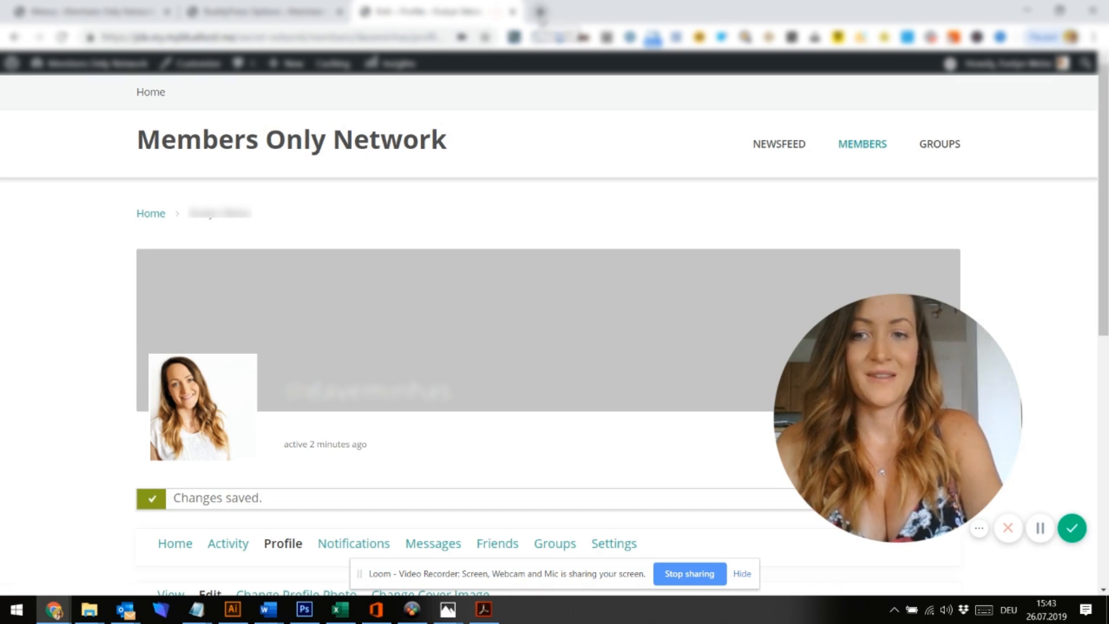
Load the suggested Unsplash coffee search results in a new browser tab
{"action": "left_click", "coordinate": [541, 12]}
{"action": "type", "text": "uns"}
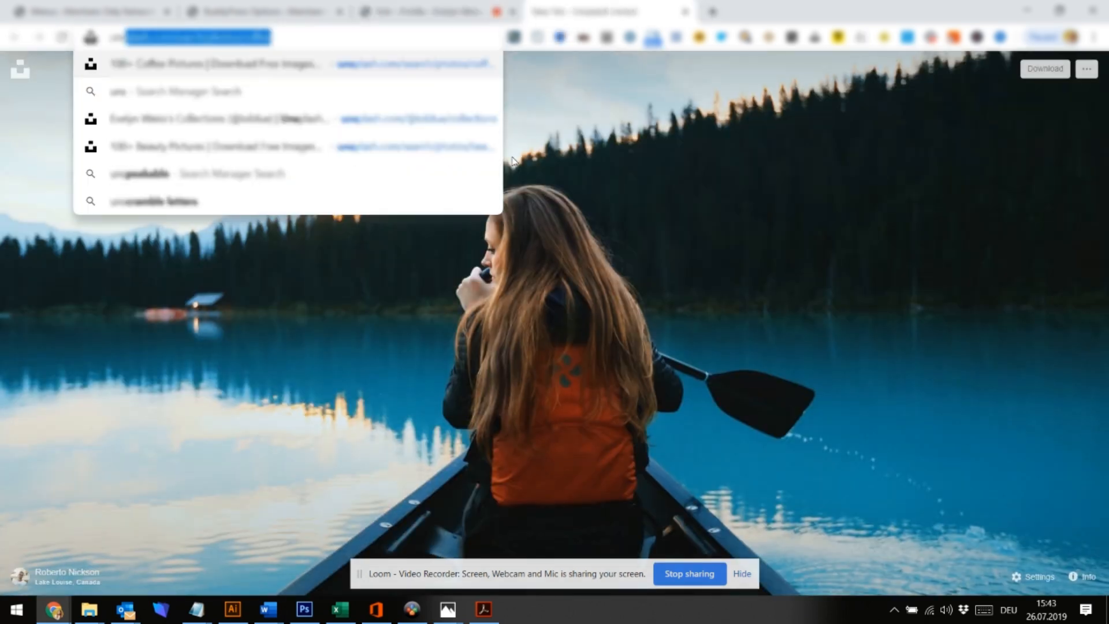
{"action": "key", "text": "Right"}
{"action": "key", "text": "Return"}
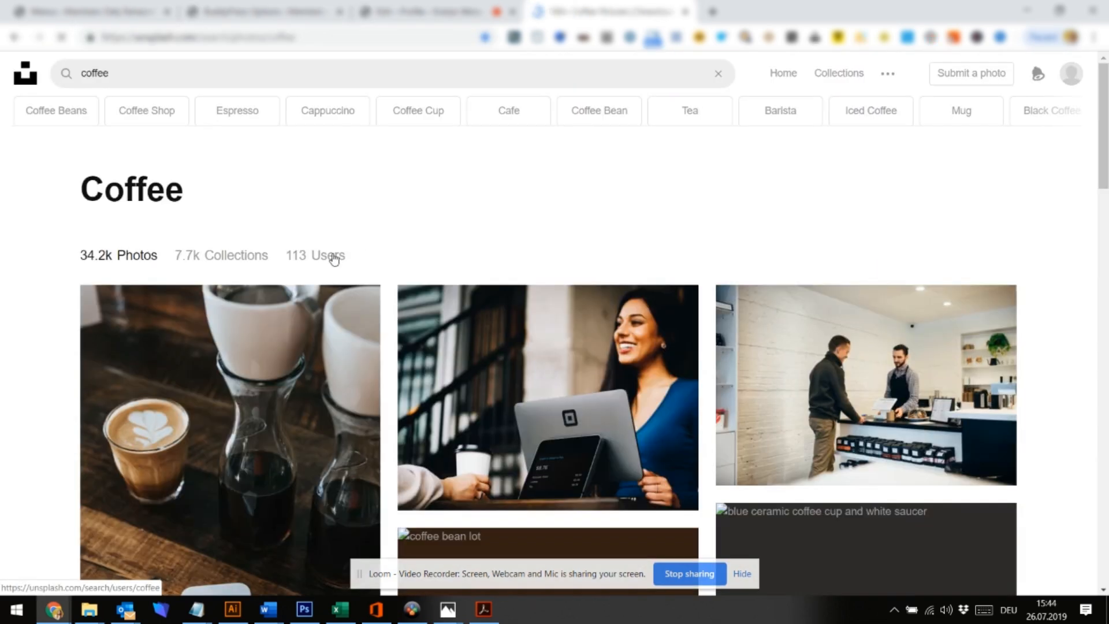
Return to the member profile and open the Change Cover Image settings
{"action": "left_click", "coordinate": [426, 8]}
{"action": "scroll", "coordinate": [373, 346], "scroll_direction": "down", "scroll_amount": 3}
{"action": "left_click", "coordinate": [428, 420]}
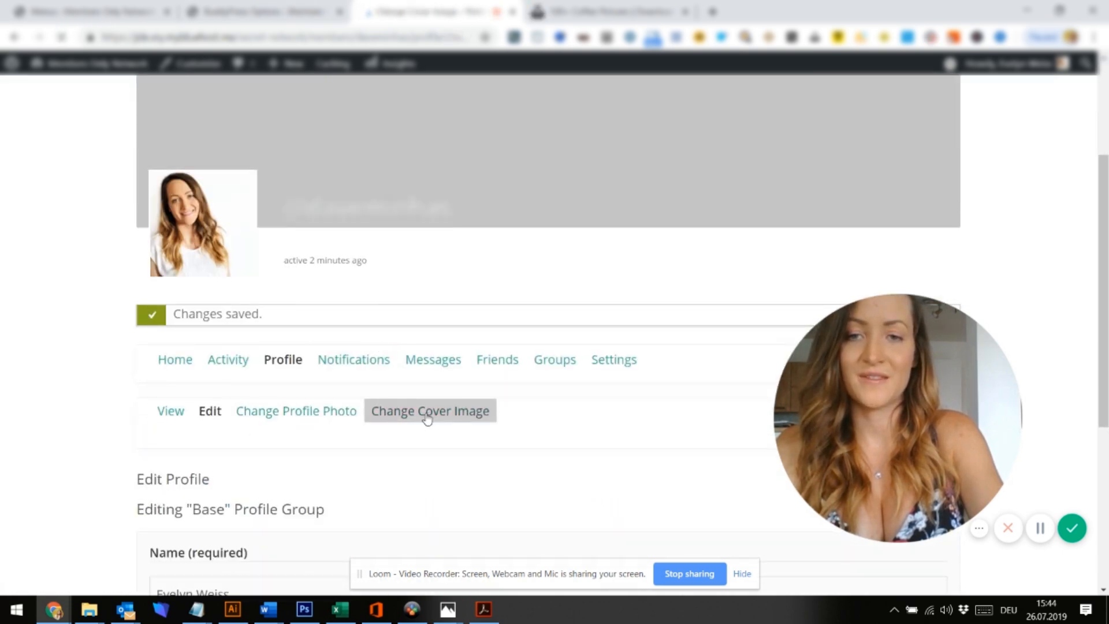
Upload company-network-2 (1).jpg as the profile cover image and review the updated profile
{"action": "scroll", "coordinate": [386, 434], "scroll_direction": "down", "scroll_amount": 4}
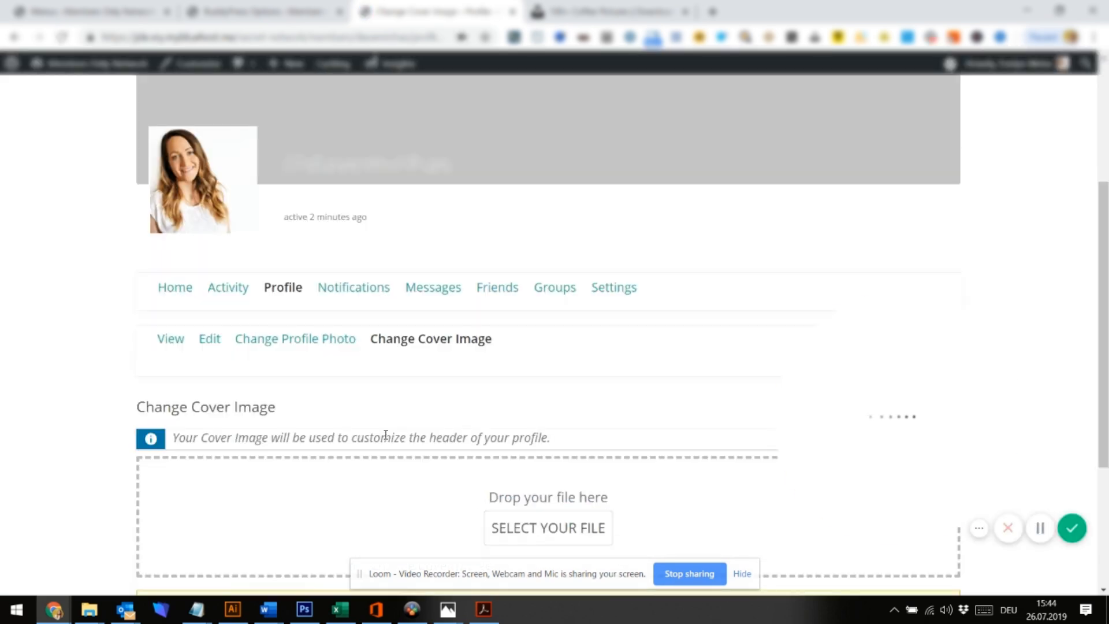
{"action": "left_click", "coordinate": [514, 527]}
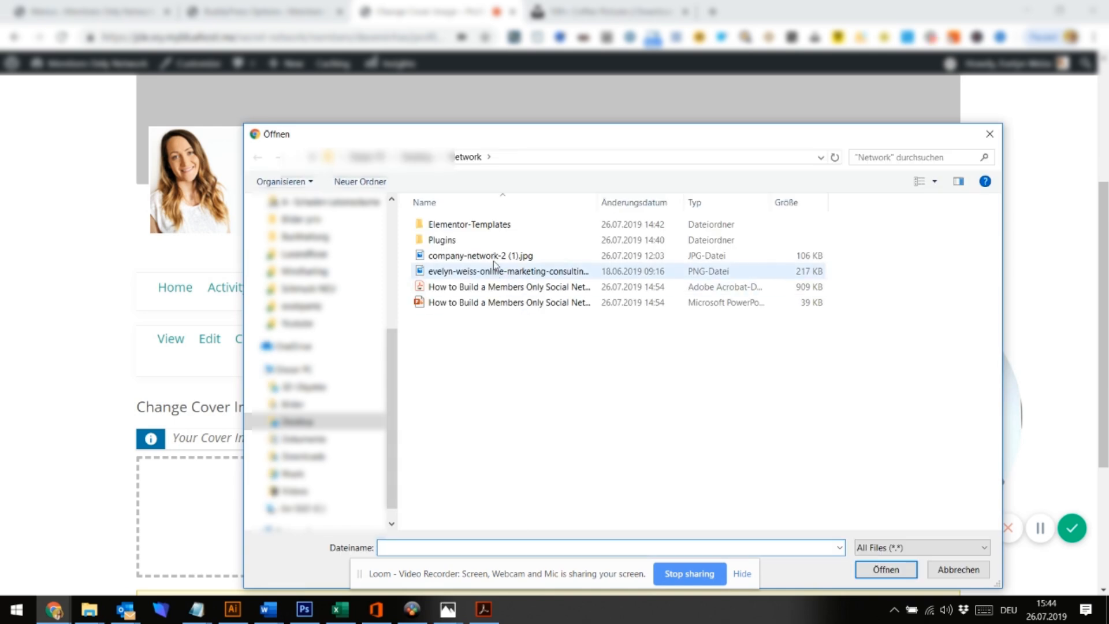
{"action": "left_click", "coordinate": [493, 260]}
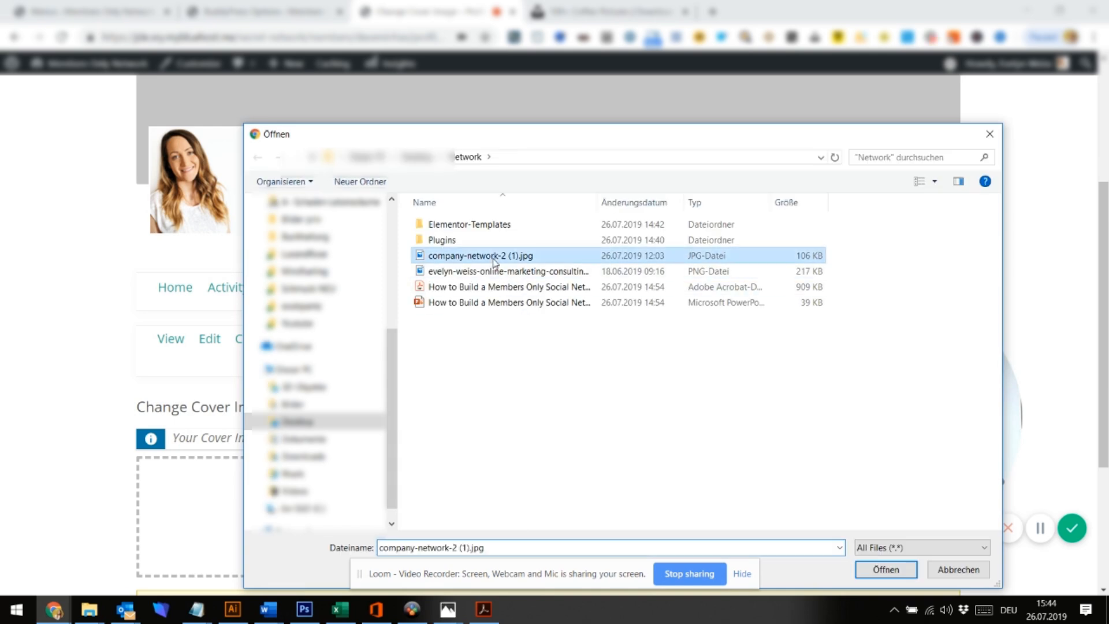
{"action": "left_click", "coordinate": [872, 577]}
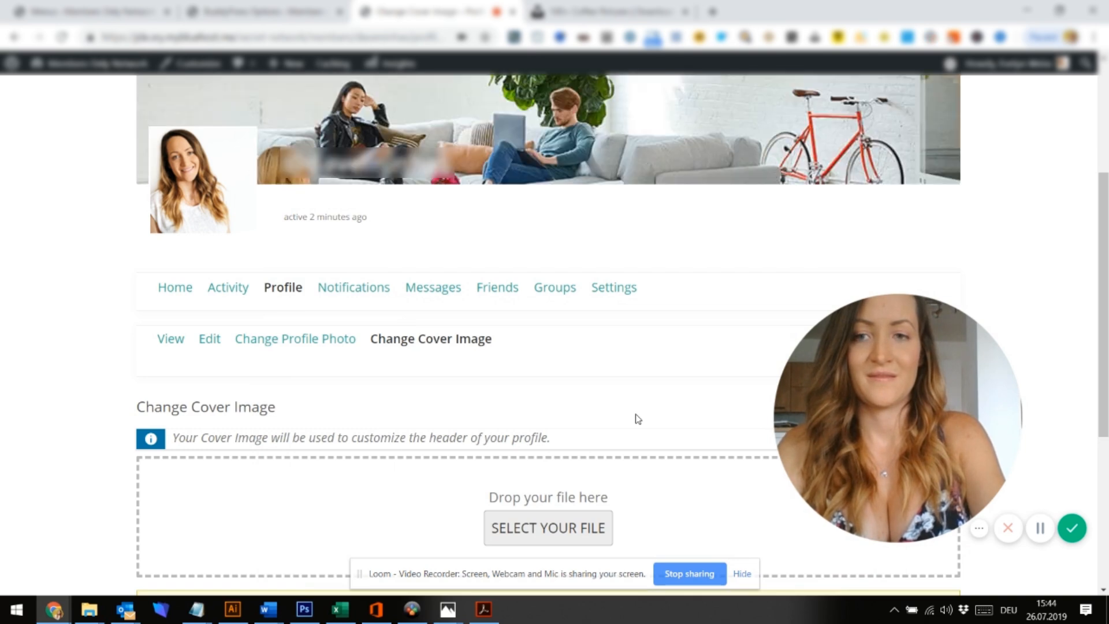
{"action": "scroll", "coordinate": [638, 420], "scroll_direction": "down", "scroll_amount": 5}
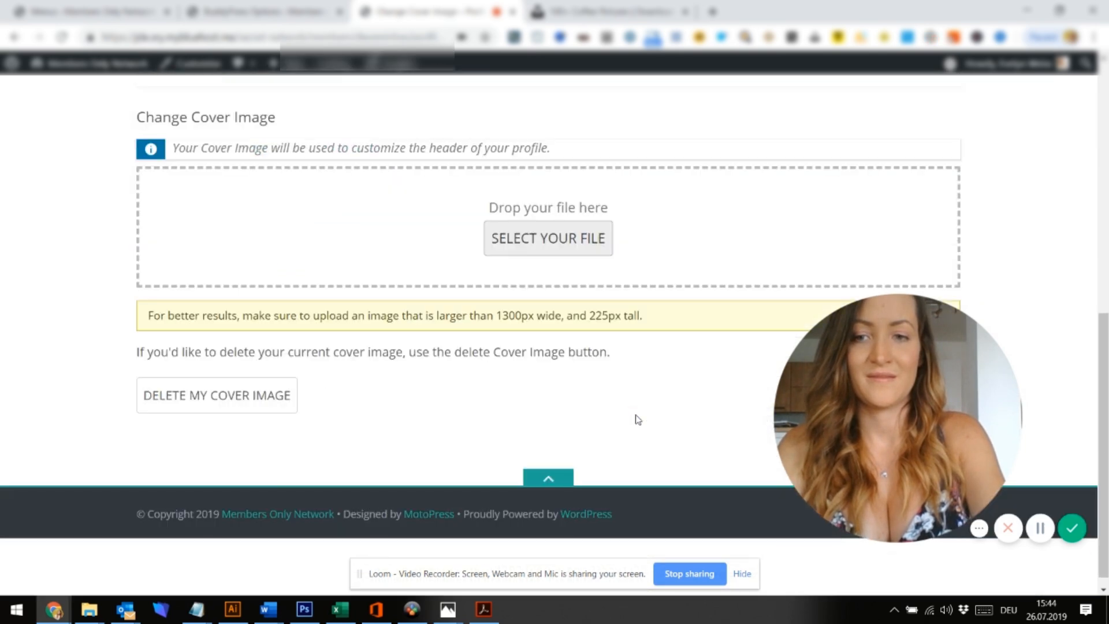
{"action": "scroll", "coordinate": [473, 307], "scroll_direction": "up", "scroll_amount": 2}
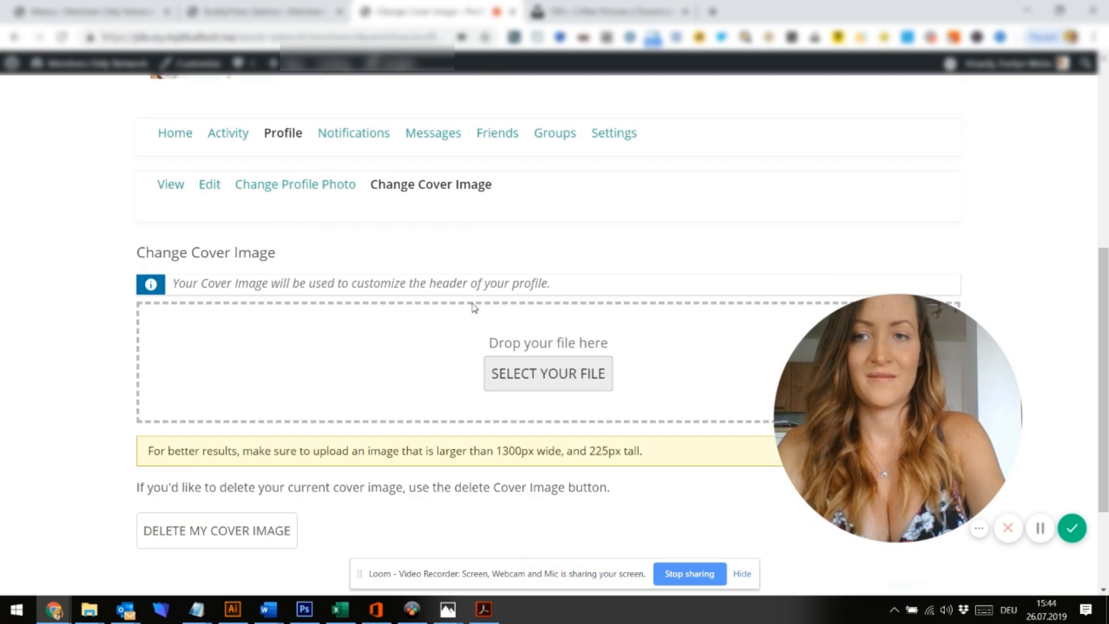
{"action": "left_click", "coordinate": [220, 198]}
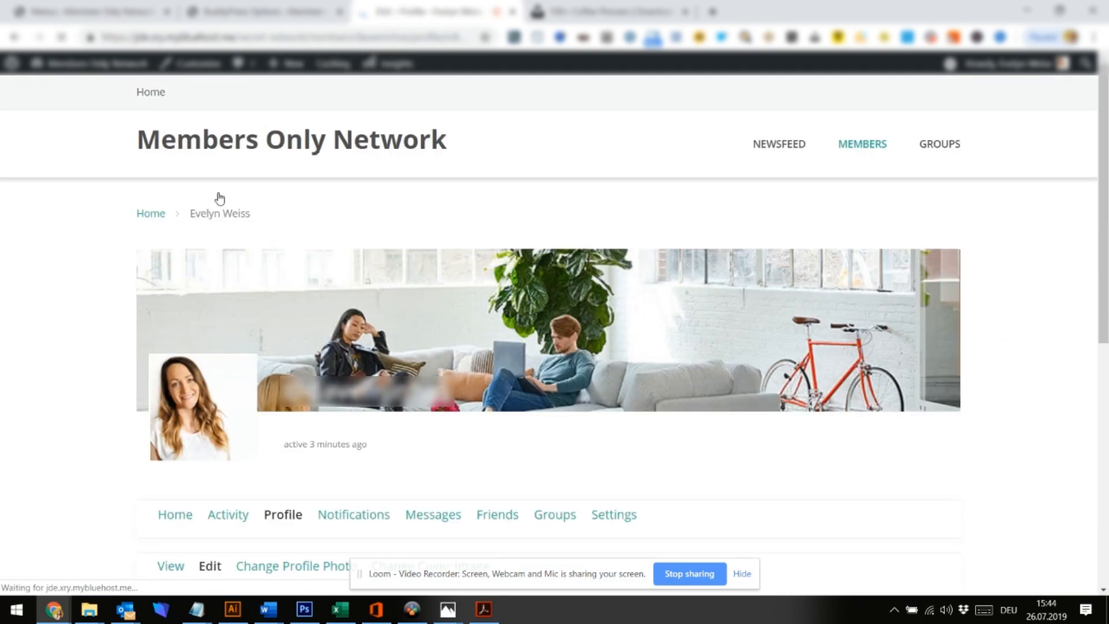
{"action": "scroll", "coordinate": [192, 346], "scroll_direction": "down", "scroll_amount": 1}
{"action": "scroll", "coordinate": [192, 346], "scroll_direction": "down", "scroll_amount": 5}
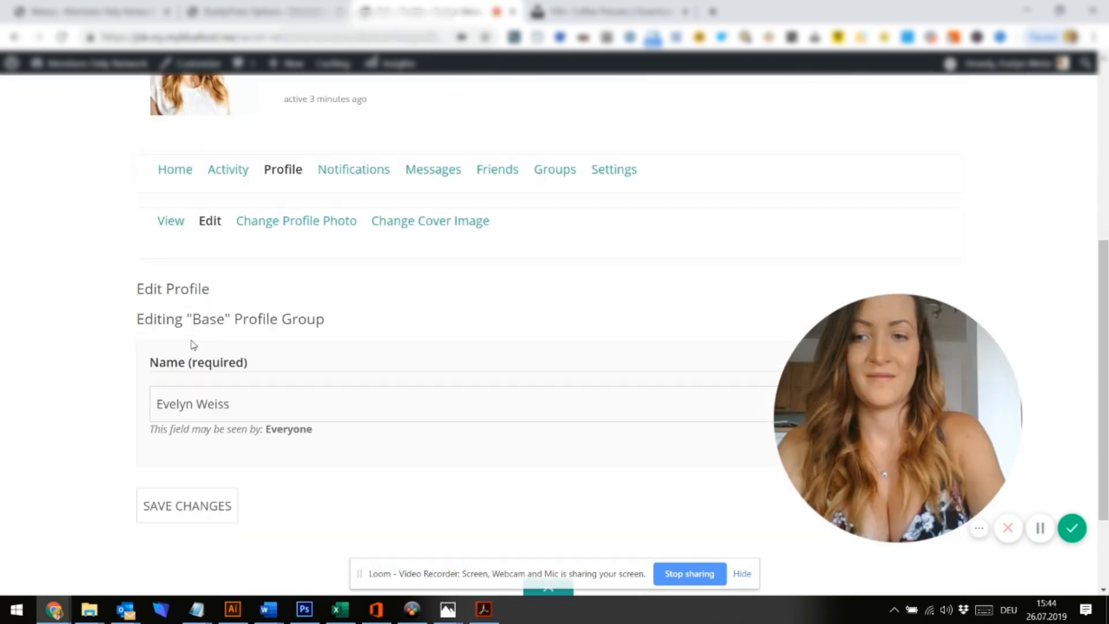
{"action": "scroll", "coordinate": [255, 309], "scroll_direction": "up", "scroll_amount": 6}
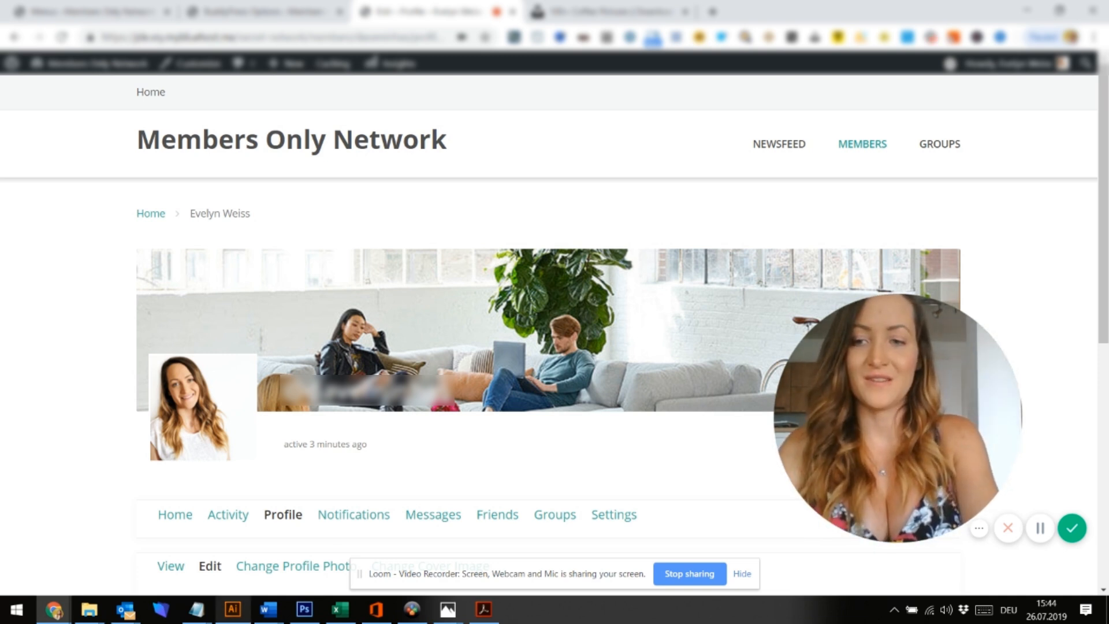
In the private window, trim the login URL and reload the members-only login page
{"action": "left_click", "coordinate": [57, 616]}
{"action": "left_click", "coordinate": [390, 555]}
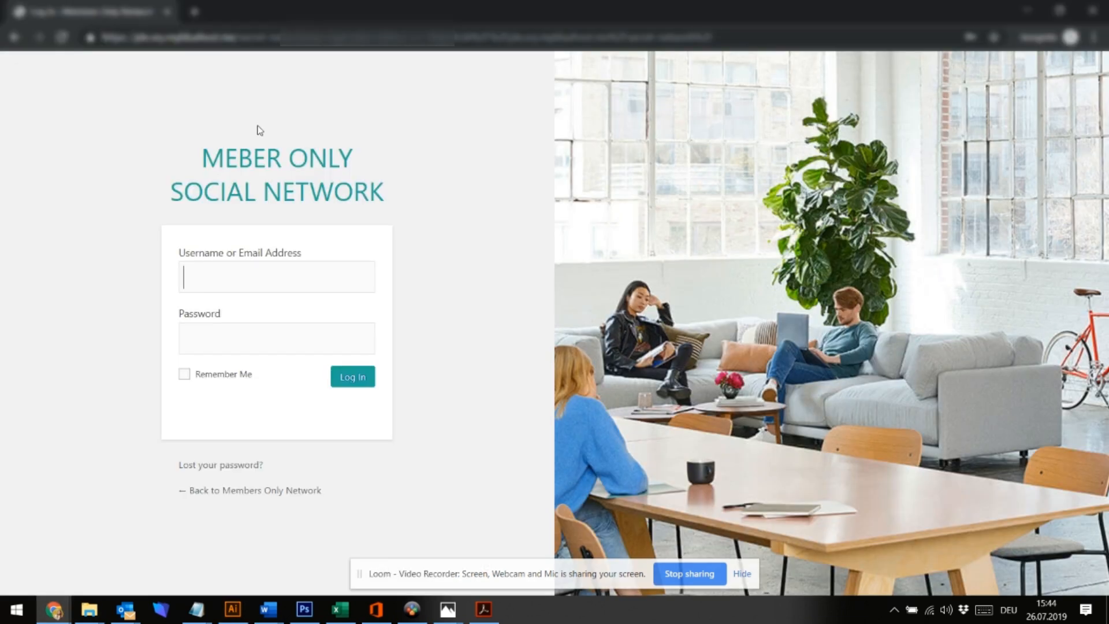
{"action": "left_click_drag", "start_coordinate": [309, 36], "coordinate": [782, 35]}
{"action": "key", "text": "BackSpace"}
{"action": "key", "text": "Return"}
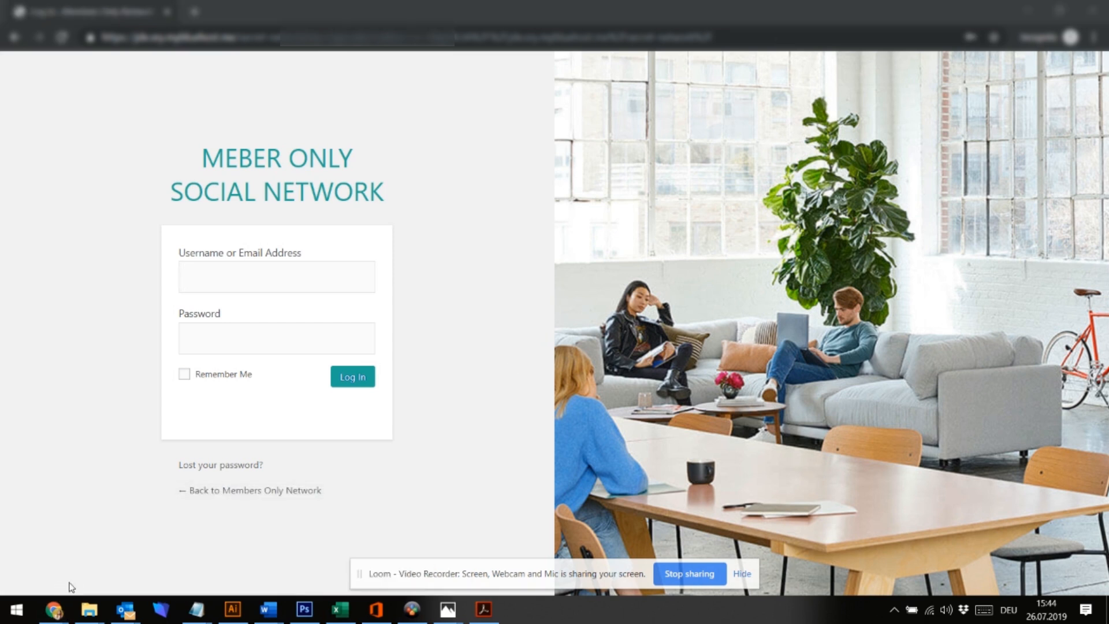
Go back to the main window's BuddyPress Settings admin page
{"action": "mouse_move", "coordinate": [56, 617]}
{"action": "left_click", "coordinate": [61, 557]}
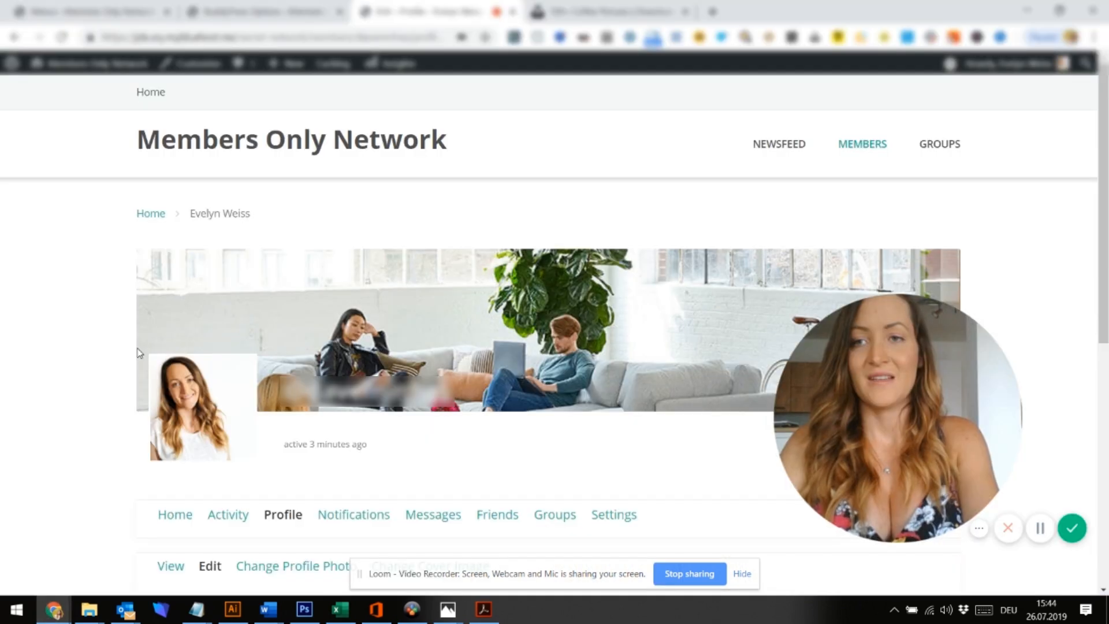
{"action": "left_click", "coordinate": [301, 7]}
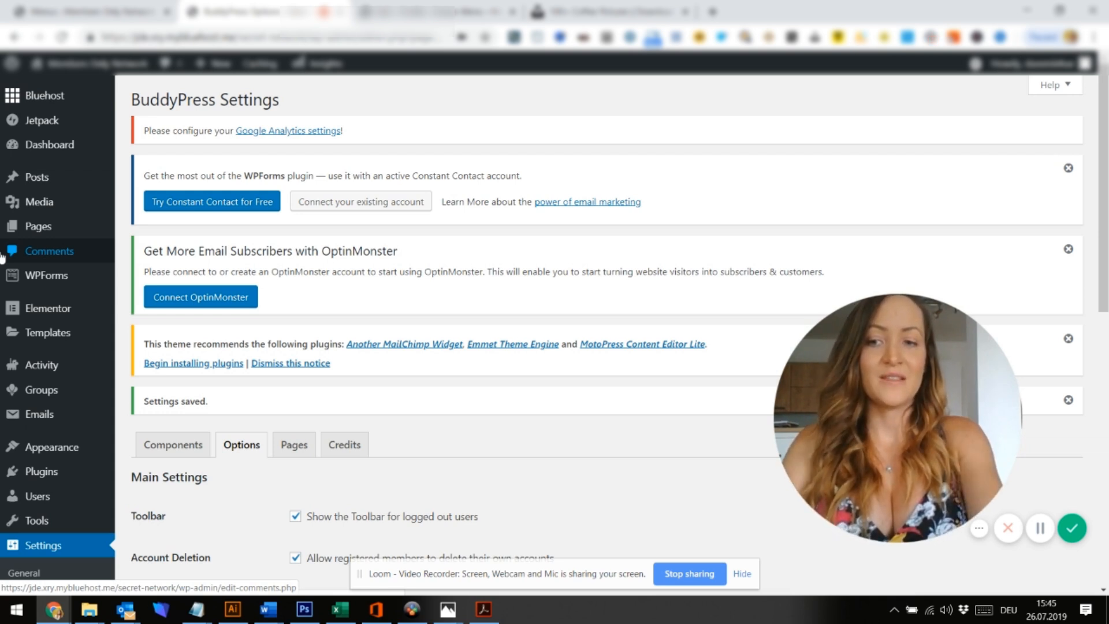
Start a new user with username User, first name U and last name New
{"action": "mouse_move", "coordinate": [52, 506]}
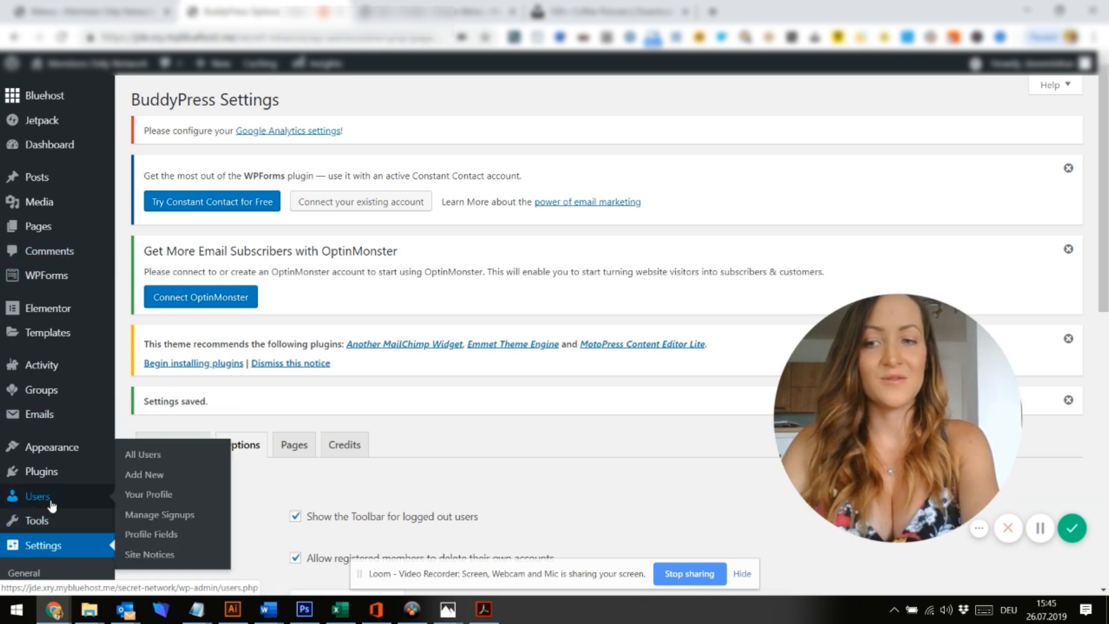
{"action": "left_click", "coordinate": [150, 482]}
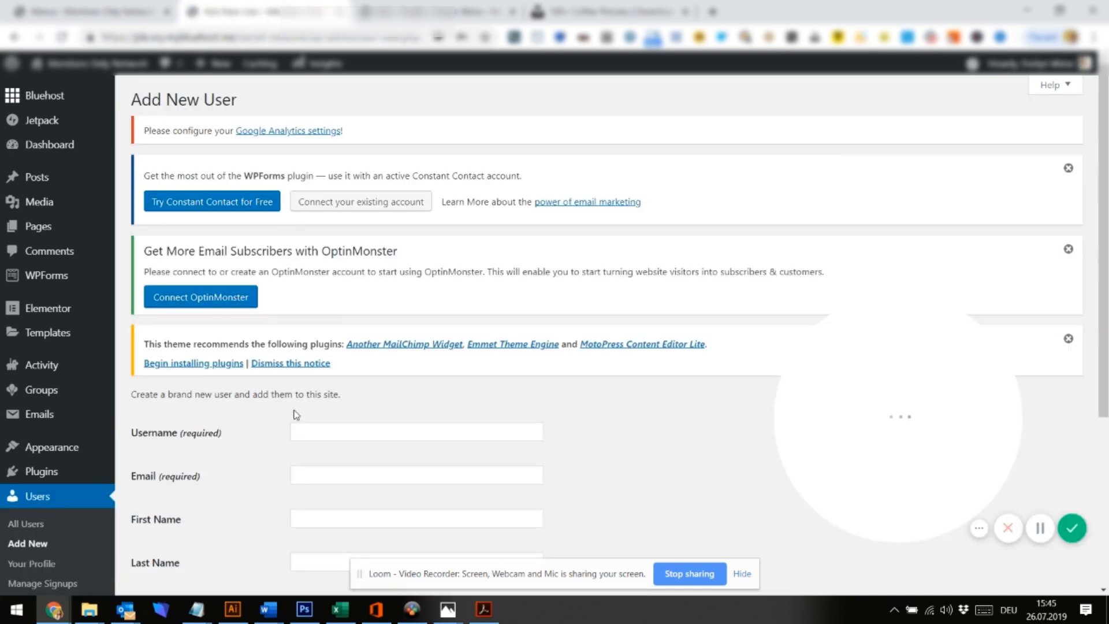
{"action": "scroll", "coordinate": [296, 414], "scroll_direction": "down", "scroll_amount": 1}
{"action": "left_click", "coordinate": [339, 353]}
{"action": "type", "text": "User"}
{"action": "left_click", "coordinate": [314, 437]}
{"action": "type", "text": "U"}
{"action": "left_click", "coordinate": [306, 485]}
{"action": "type", "text": "N"}
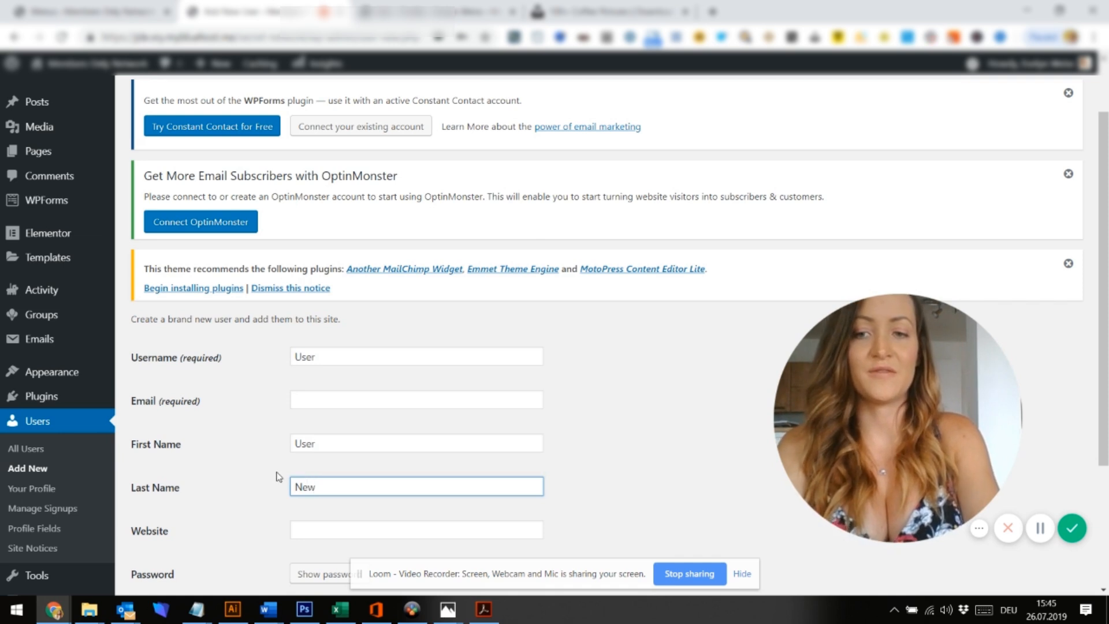
{"action": "type", "text": "ew"}
Generate a password, disable the notification e-mail, and paste the password into the notes window
{"action": "scroll", "coordinate": [277, 475], "scroll_direction": "down", "scroll_amount": 3}
{"action": "left_click", "coordinate": [342, 393]}
{"action": "left_click", "coordinate": [295, 454]}
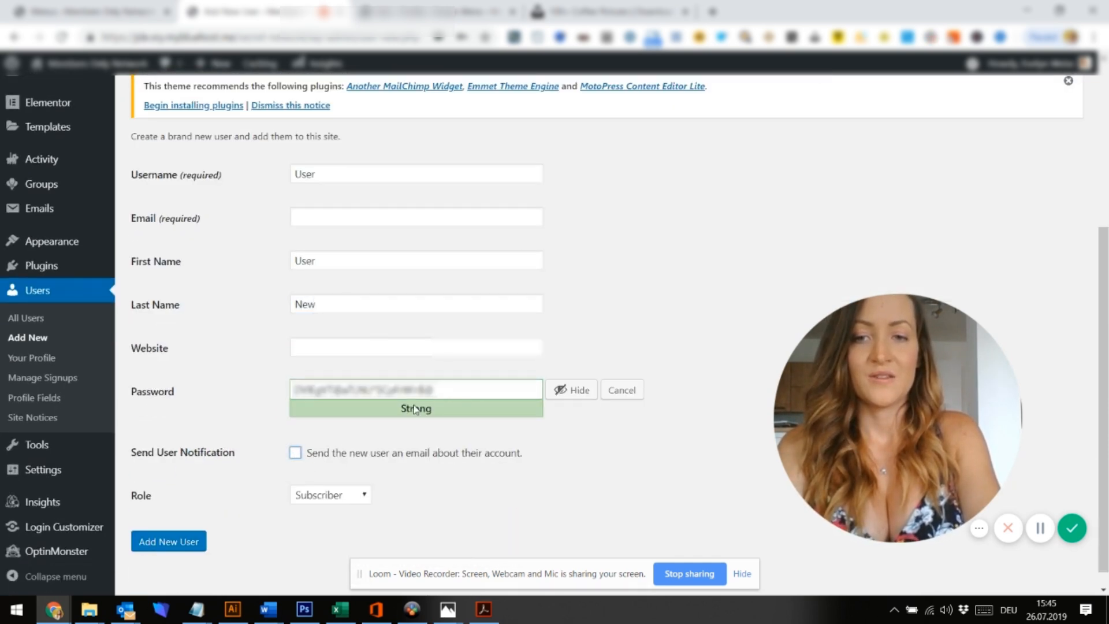
{"action": "triple_click", "coordinate": [455, 389]}
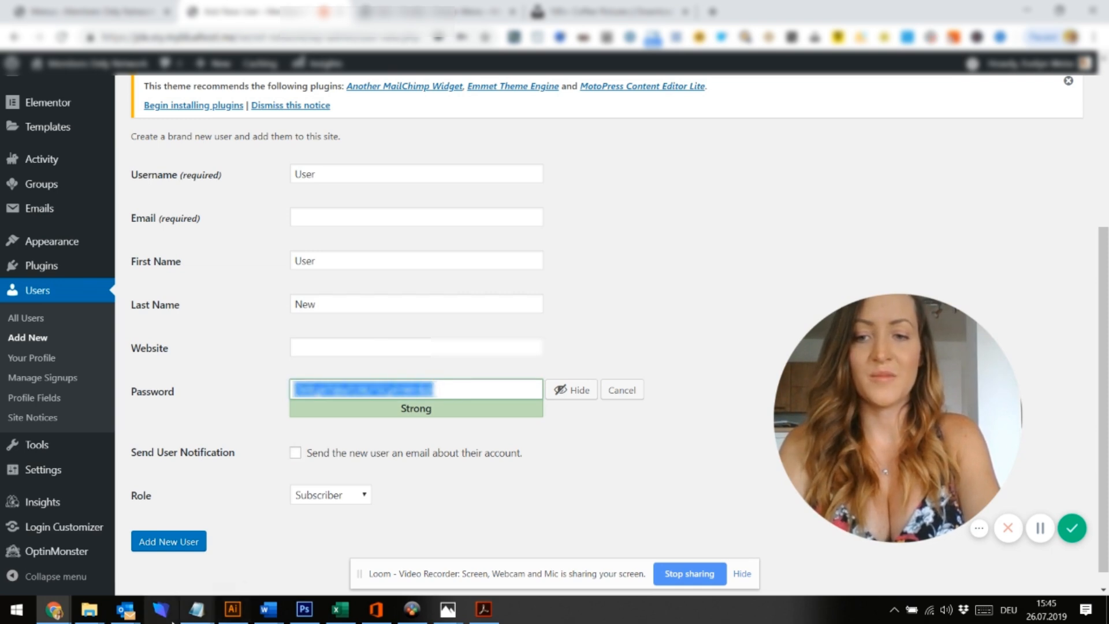
{"action": "mouse_move", "coordinate": [197, 608]}
{"action": "left_click", "coordinate": [240, 567]}
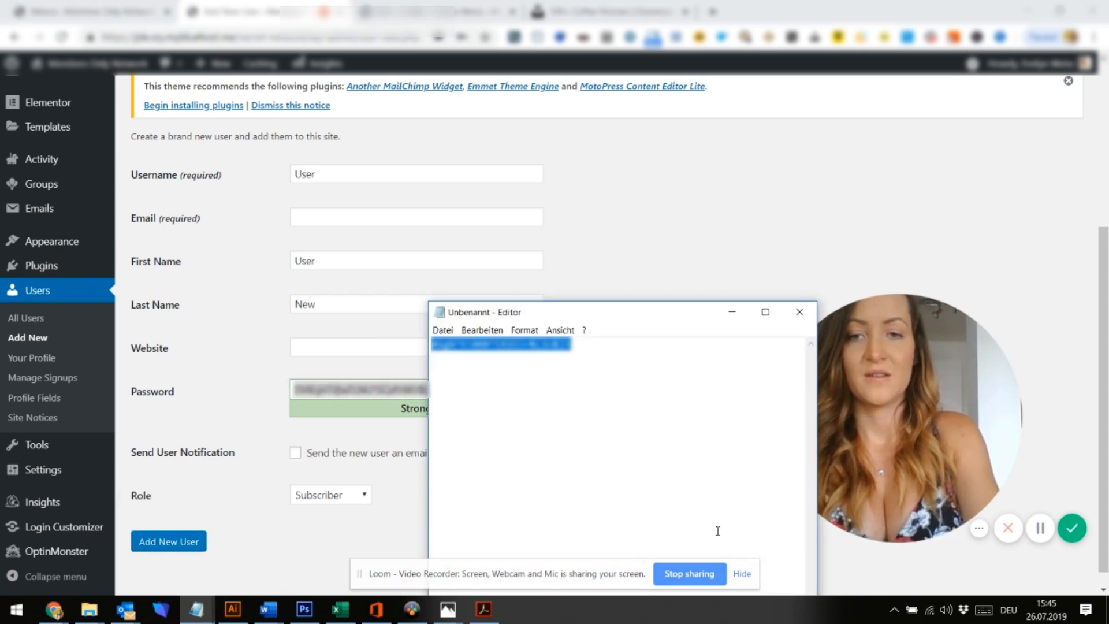
{"action": "key", "text": "BackSpace"}
{"action": "key", "text": "ctrl+v"}
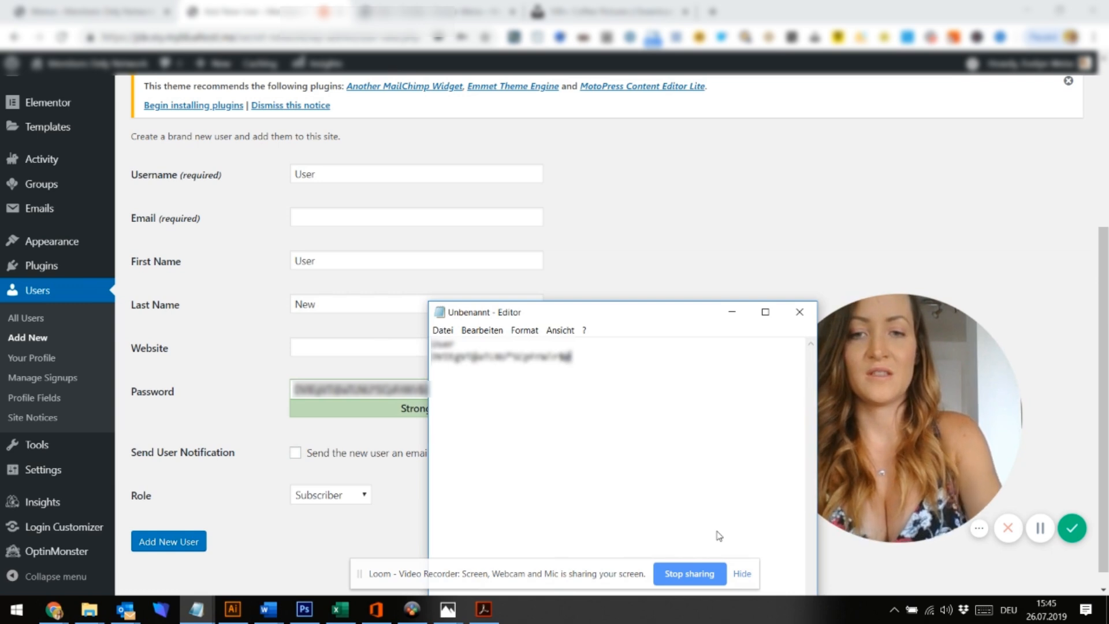
{"action": "left_click", "coordinate": [237, 539]}
Fill in the new user's e-mail address, keep the Subscriber role, and create the account
{"action": "left_click", "coordinate": [186, 542]}
{"action": "left_click", "coordinate": [314, 221]}
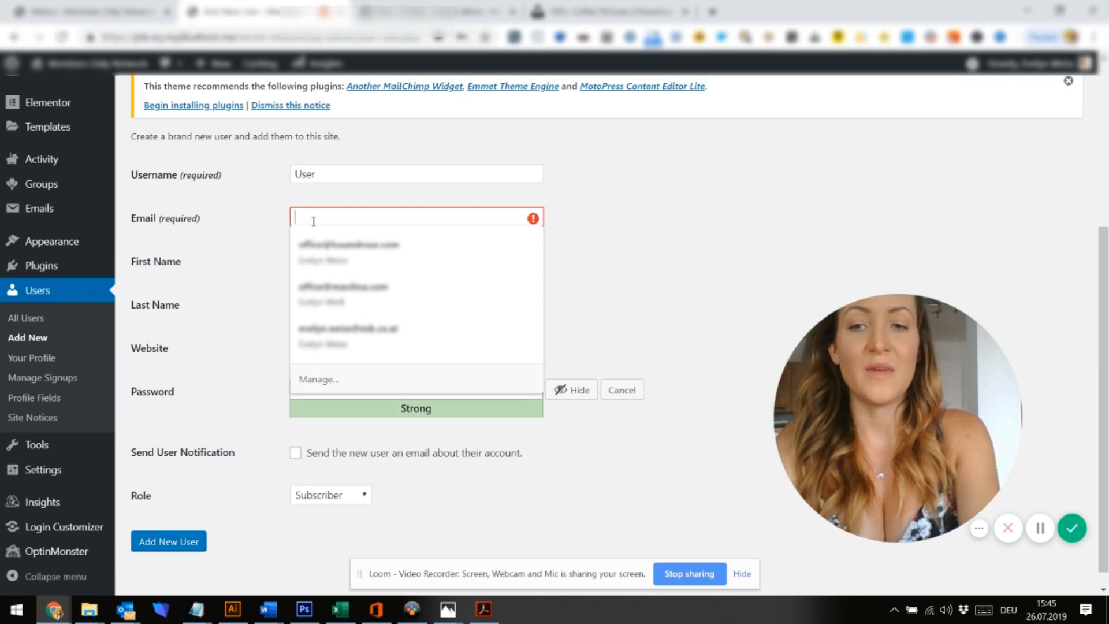
{"action": "type", "text": "evely"}
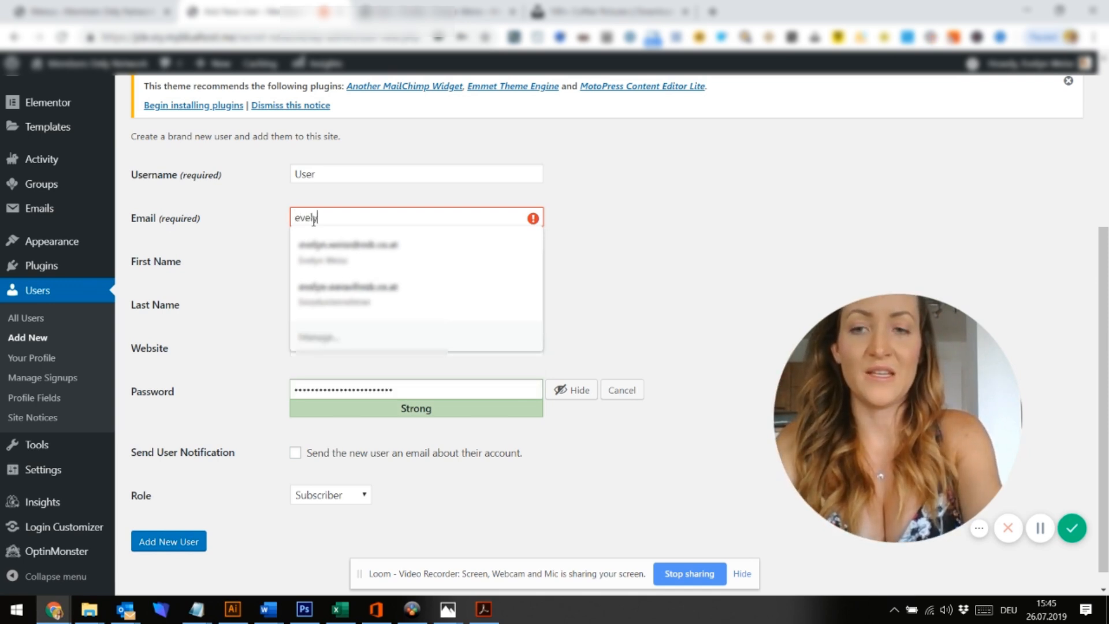
{"action": "type", "text": "n@c"}
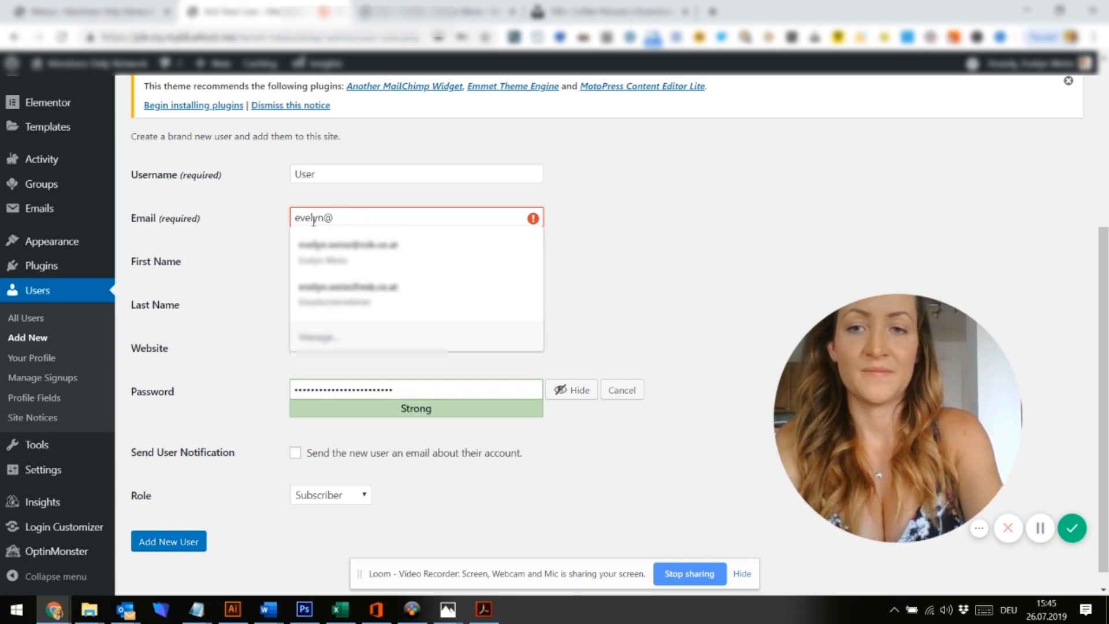
{"action": "key", "text": "BackSpace"}
{"action": "type", "text": "test.com"}
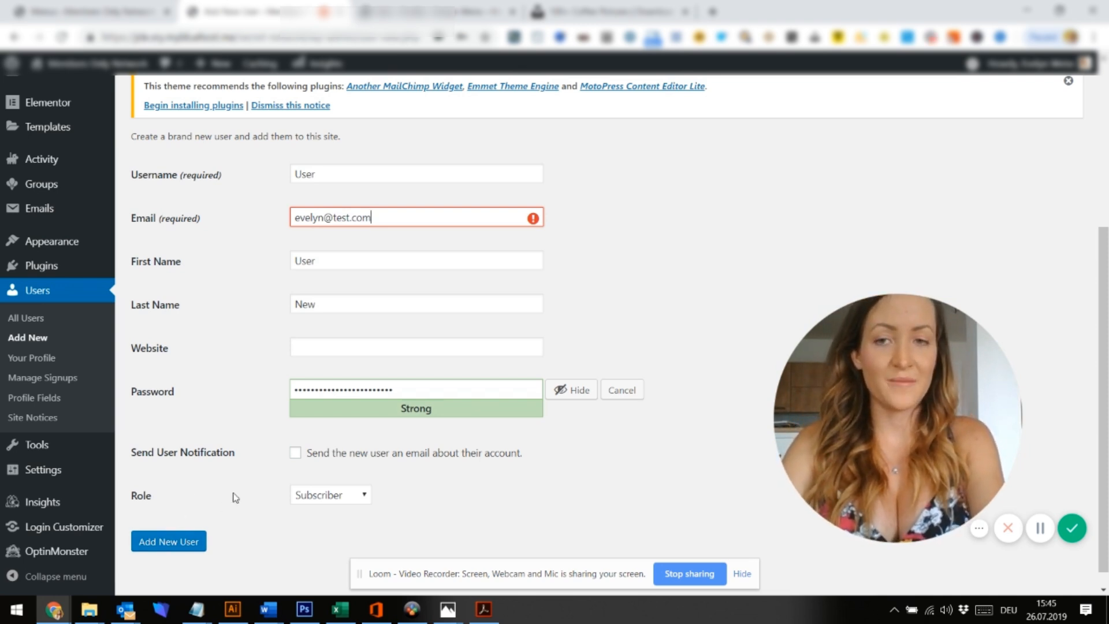
{"action": "left_click", "coordinate": [365, 497]}
{"action": "left_click", "coordinate": [365, 500]}
{"action": "scroll", "coordinate": [365, 501], "scroll_direction": "down", "scroll_amount": 1}
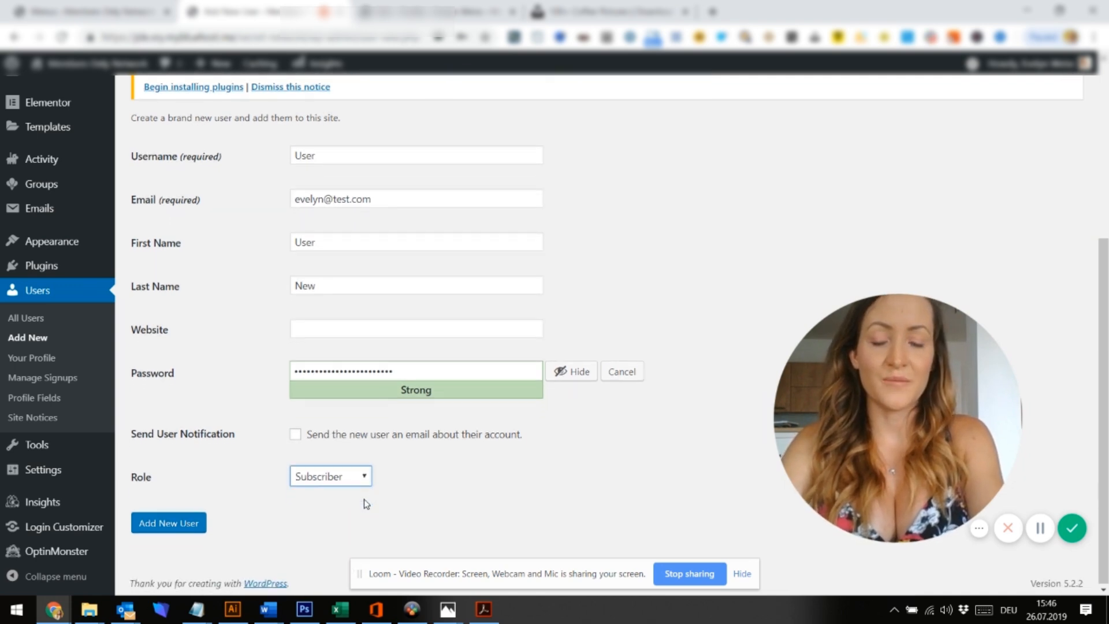
{"action": "left_click", "coordinate": [365, 481]}
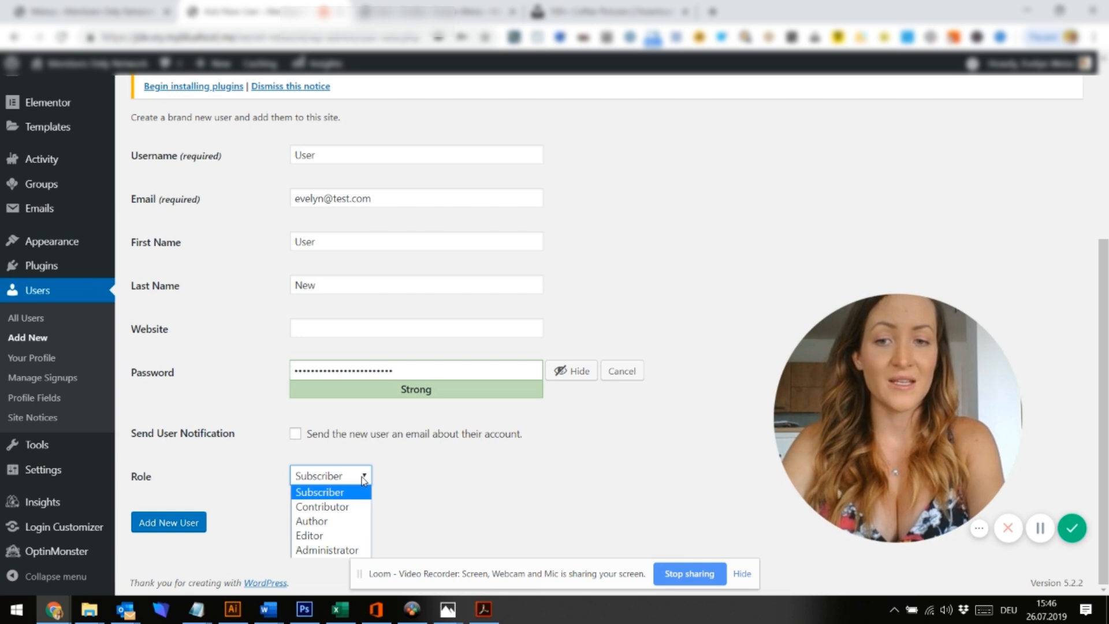
{"action": "left_click", "coordinate": [364, 481]}
{"action": "left_click", "coordinate": [166, 523]}
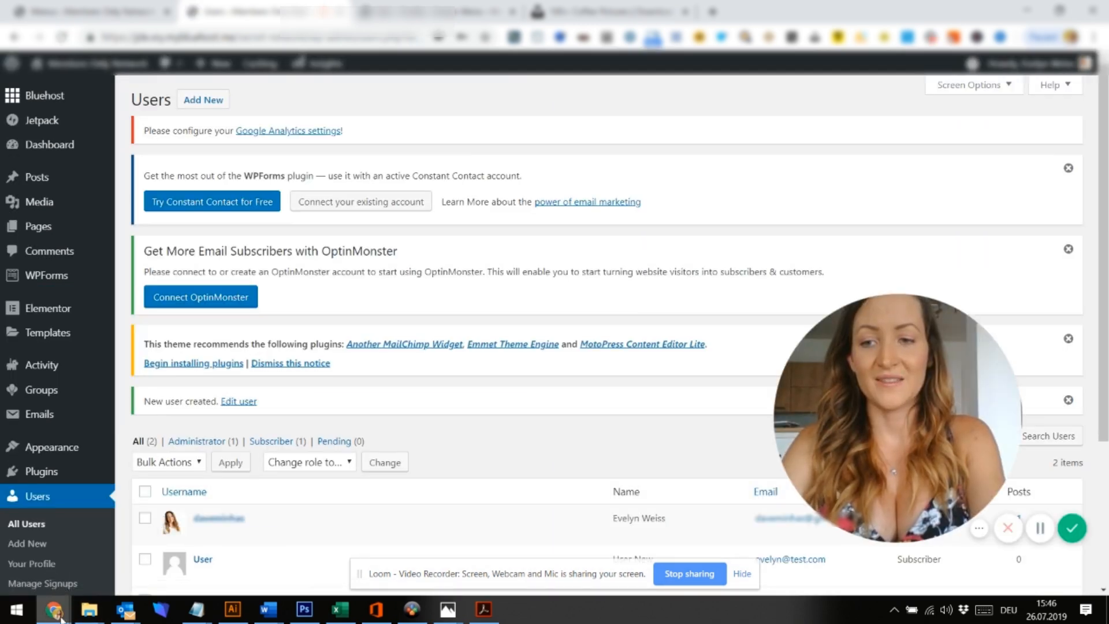
Copy the new user's saved password from the Notepad note for the incognito login page
{"action": "mouse_move", "coordinate": [61, 616]}
{"action": "left_click", "coordinate": [384, 552]}
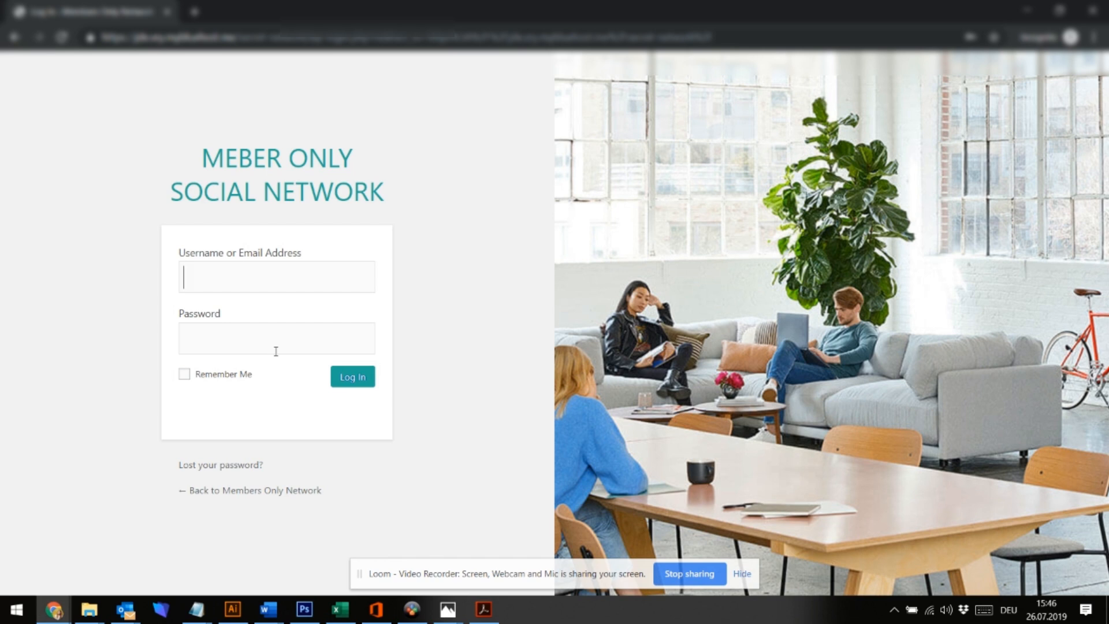
{"action": "left_click", "coordinate": [196, 610]}
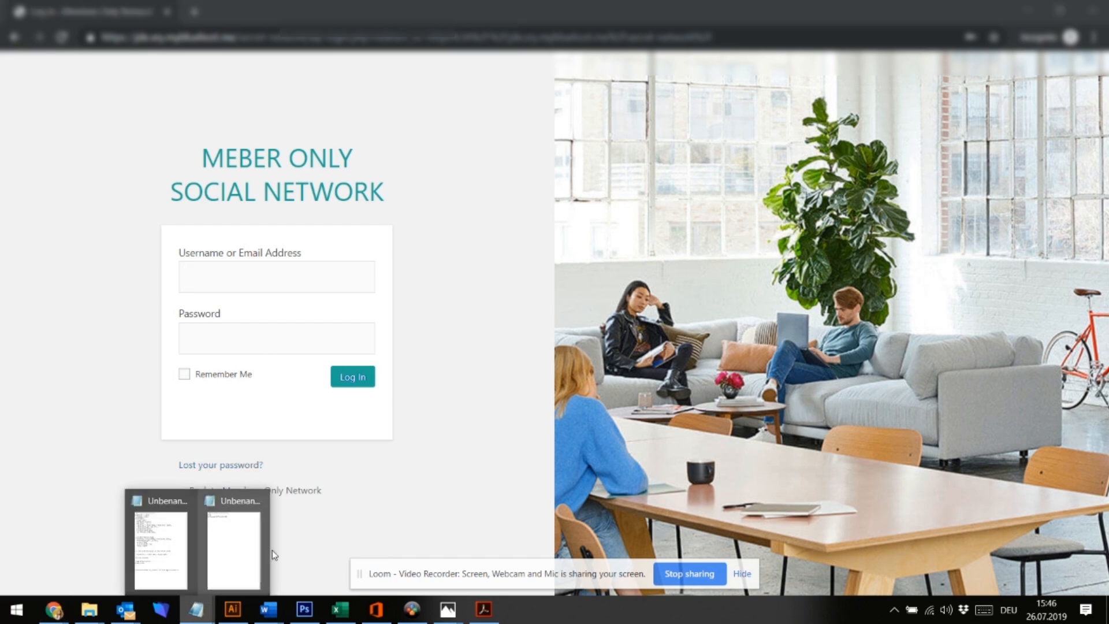
{"action": "left_click", "coordinate": [249, 555]}
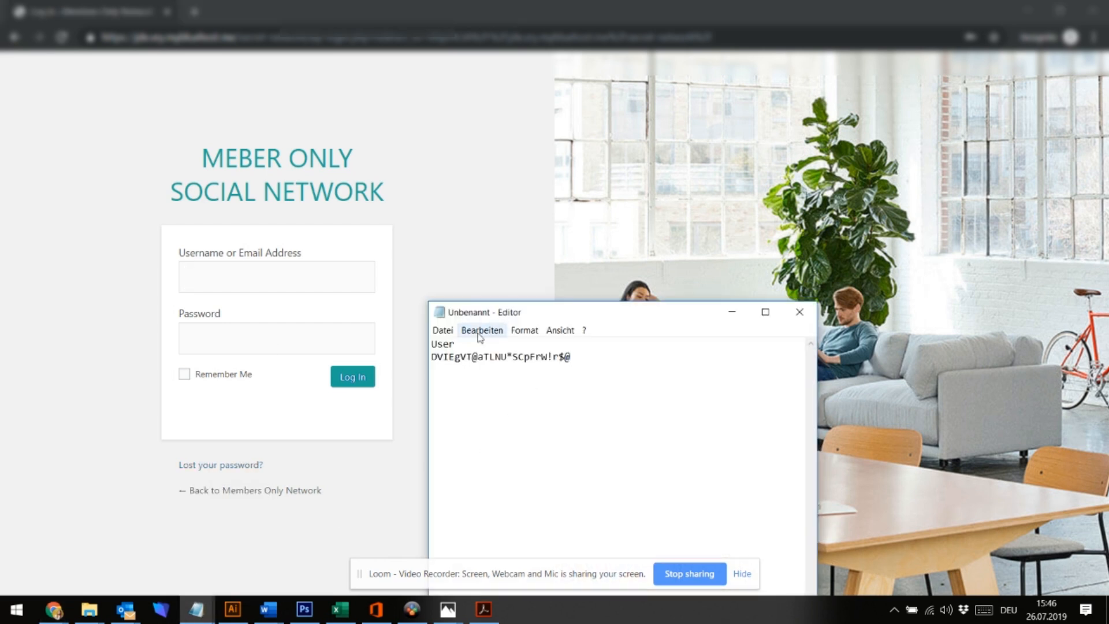
{"action": "left_click_drag", "start_coordinate": [584, 355], "coordinate": [414, 374]}
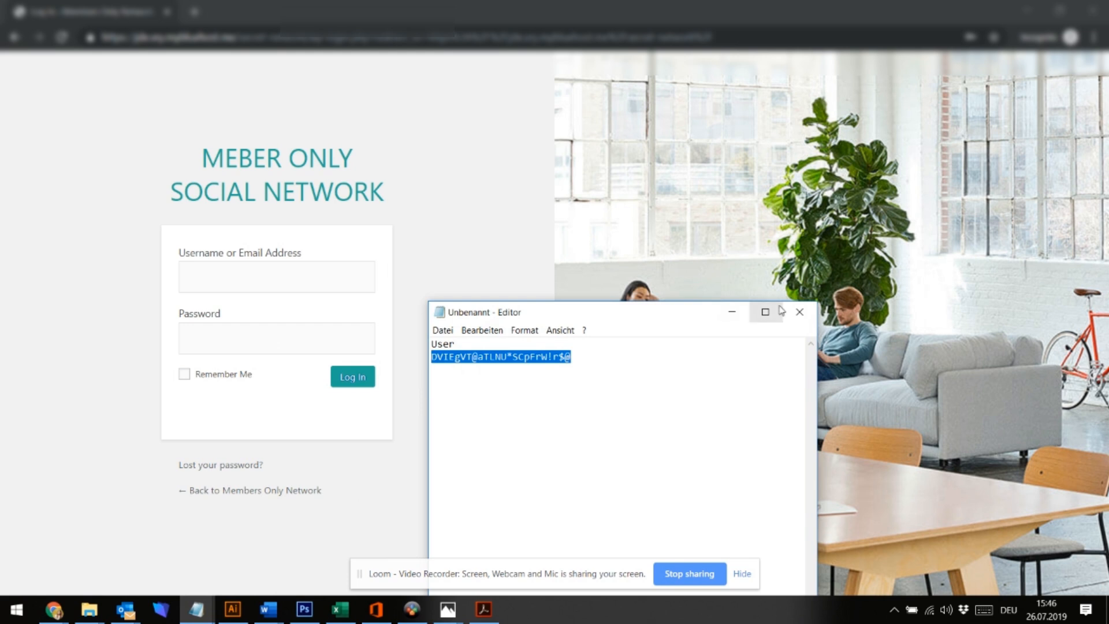
{"action": "left_click", "coordinate": [732, 313]}
Log in with username 'User' and the pasted password
{"action": "type", "text": "User"}
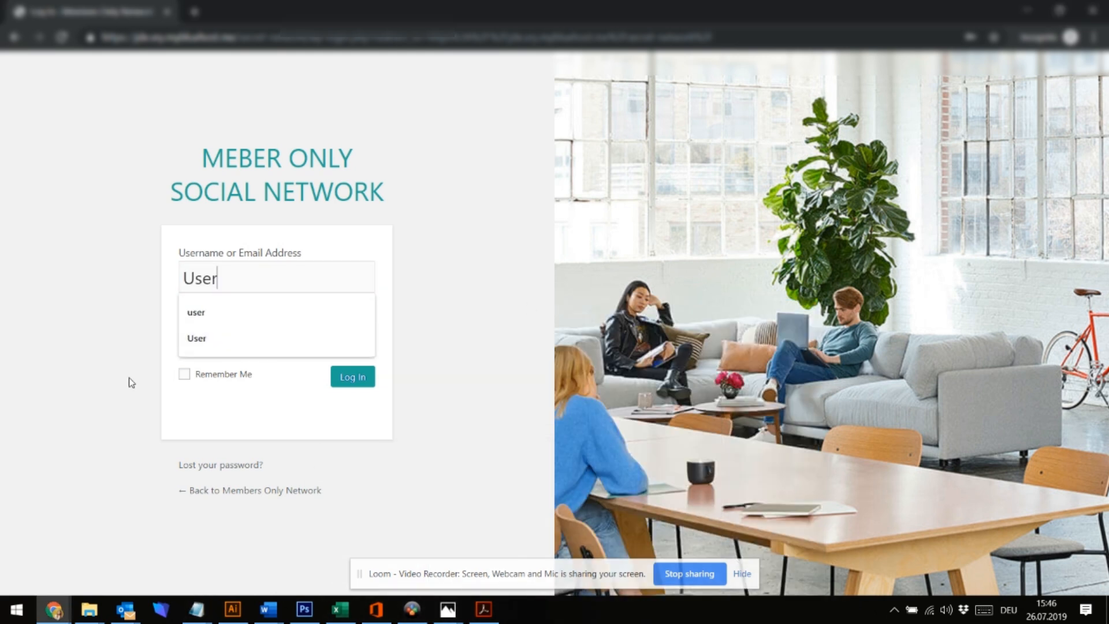
{"action": "left_click", "coordinate": [244, 336]}
{"action": "key", "text": "ctrl+v"}
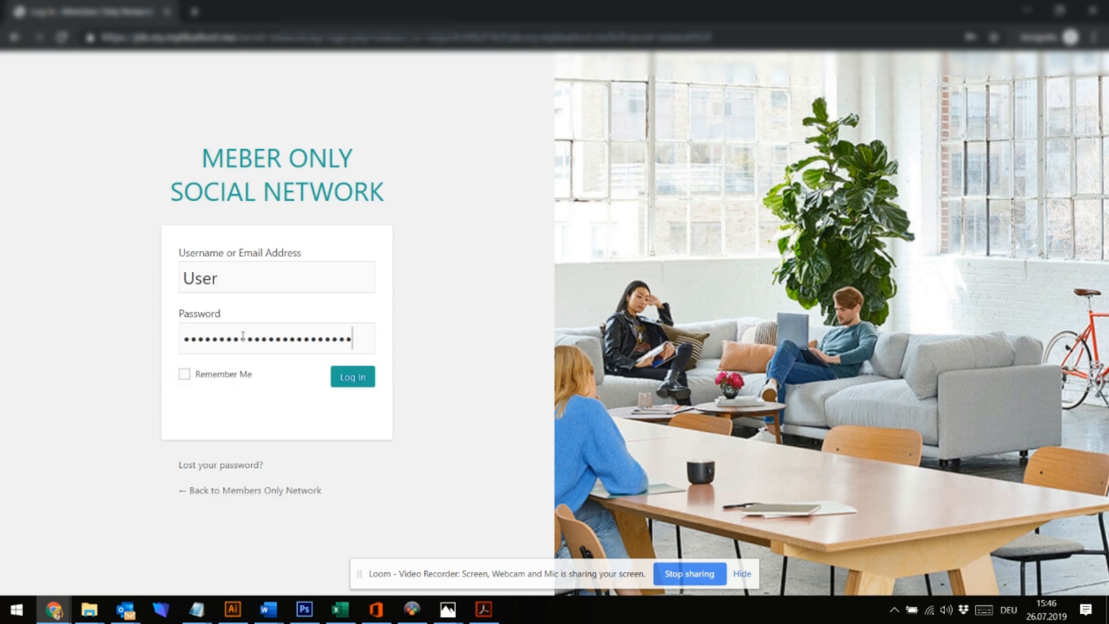
{"action": "left_click", "coordinate": [351, 377]}
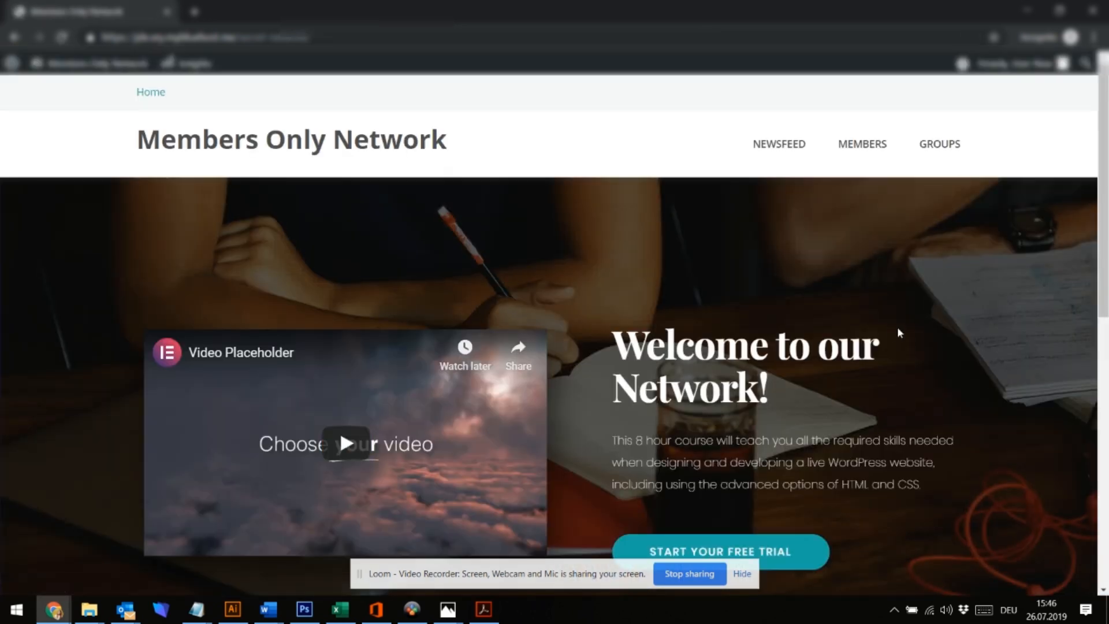
Browse the homepage and scroll through the NEWSFEED activity
{"action": "scroll", "coordinate": [898, 327], "scroll_direction": "down", "scroll_amount": 3}
{"action": "scroll", "coordinate": [898, 329], "scroll_direction": "down", "scroll_amount": 6}
{"action": "scroll", "coordinate": [898, 329], "scroll_direction": "up", "scroll_amount": 9}
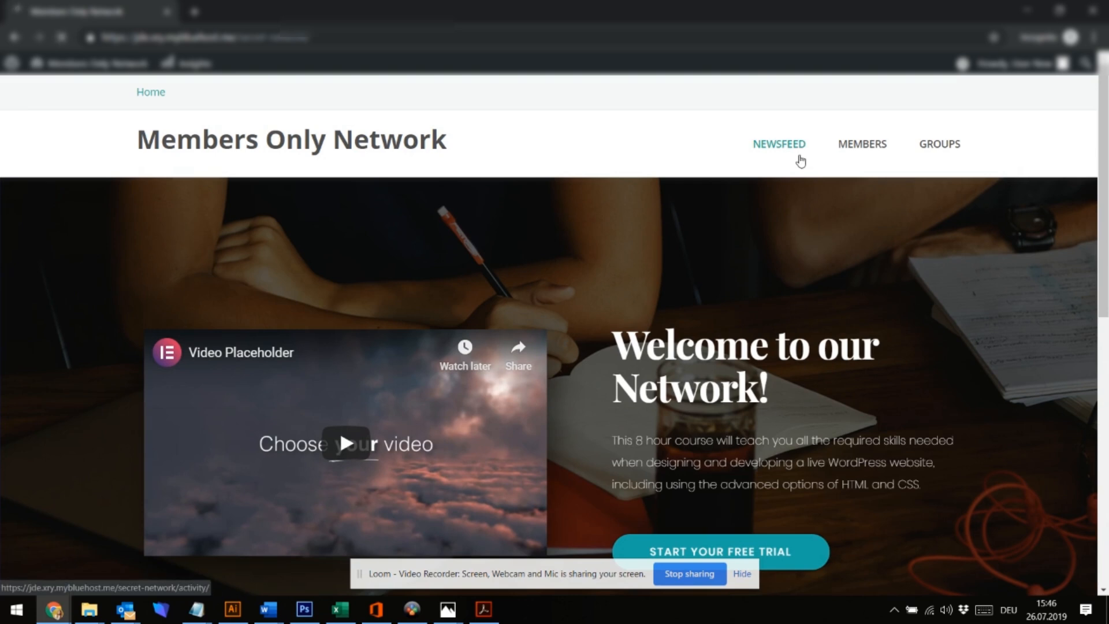
{"action": "left_click", "coordinate": [800, 160]}
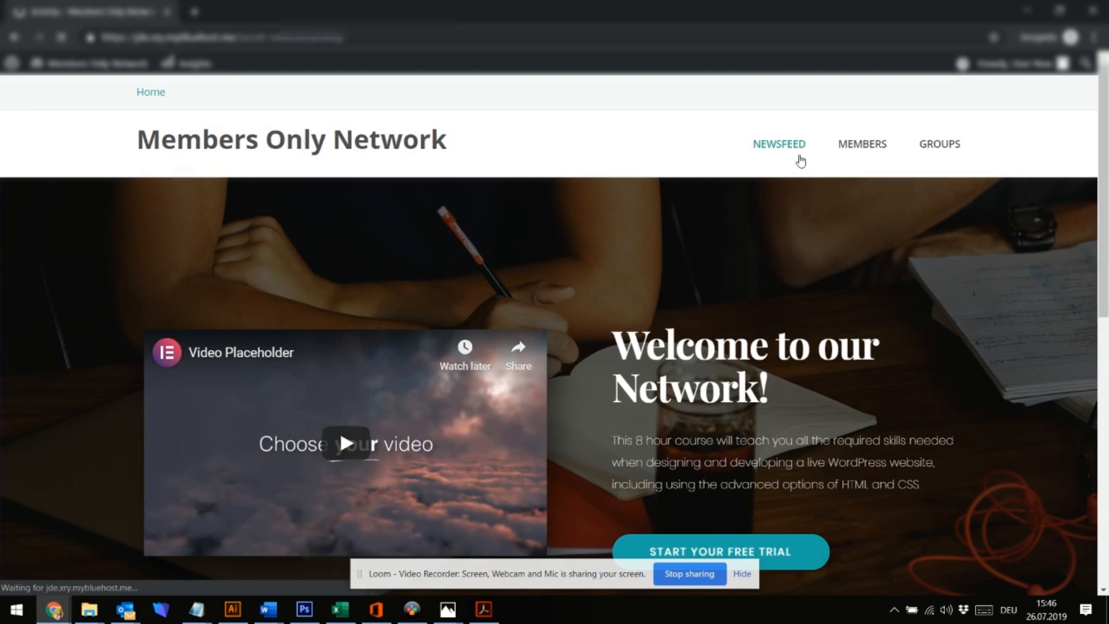
{"action": "scroll", "coordinate": [737, 296], "scroll_direction": "down", "scroll_amount": 5}
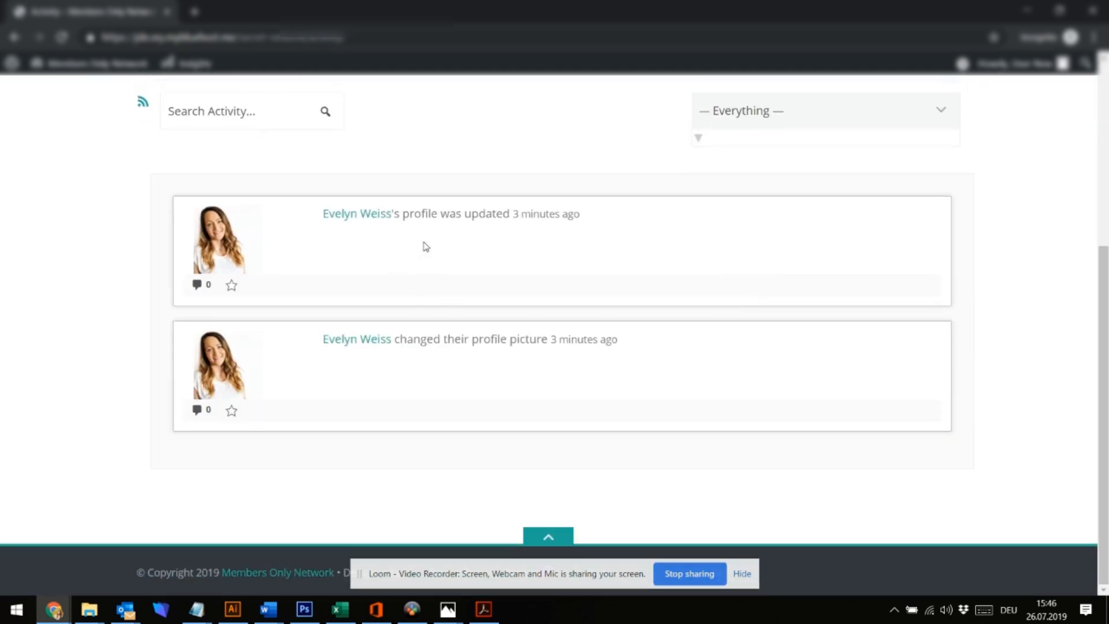
{"action": "scroll", "coordinate": [425, 246], "scroll_direction": "up", "scroll_amount": 5}
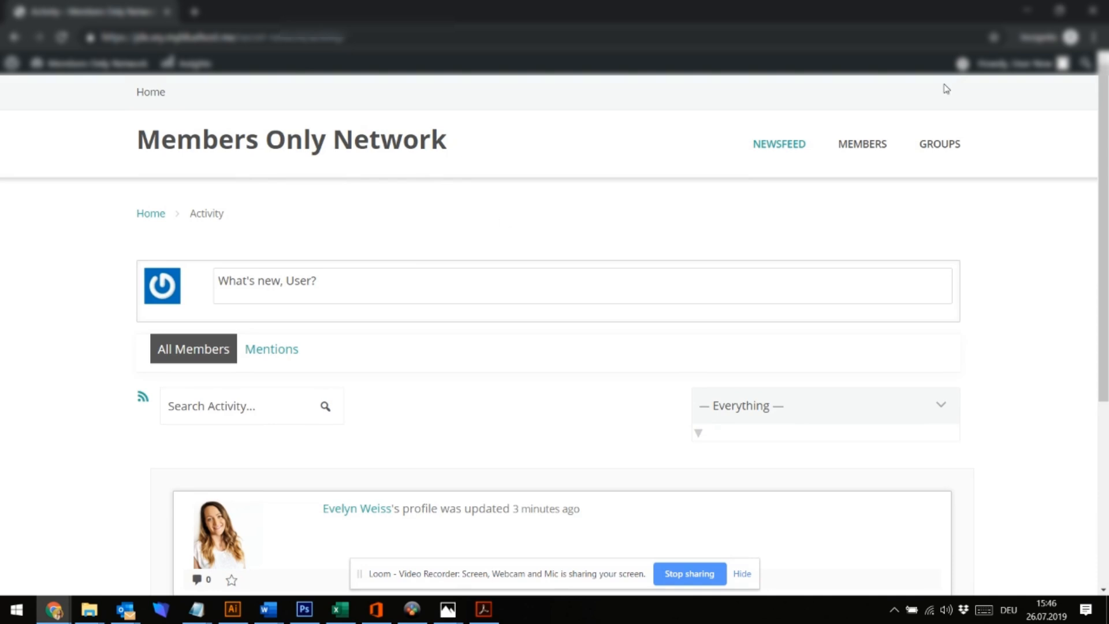
Find the colleague in the MEMBERS directory and open their profile page
{"action": "left_click", "coordinate": [871, 154]}
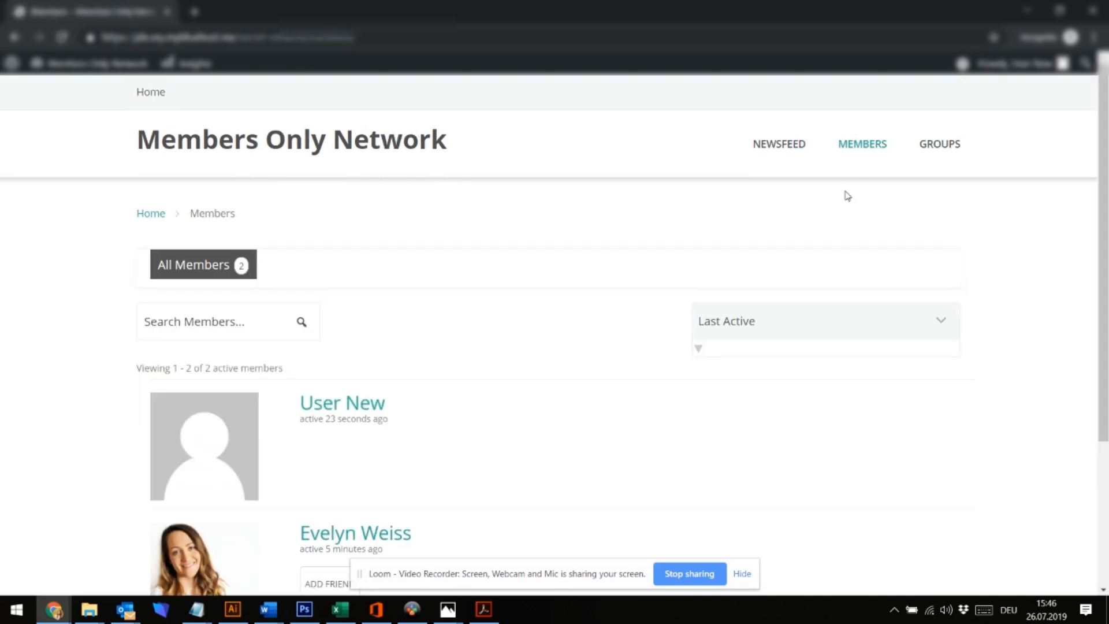
{"action": "scroll", "coordinate": [848, 196], "scroll_direction": "down", "scroll_amount": 4}
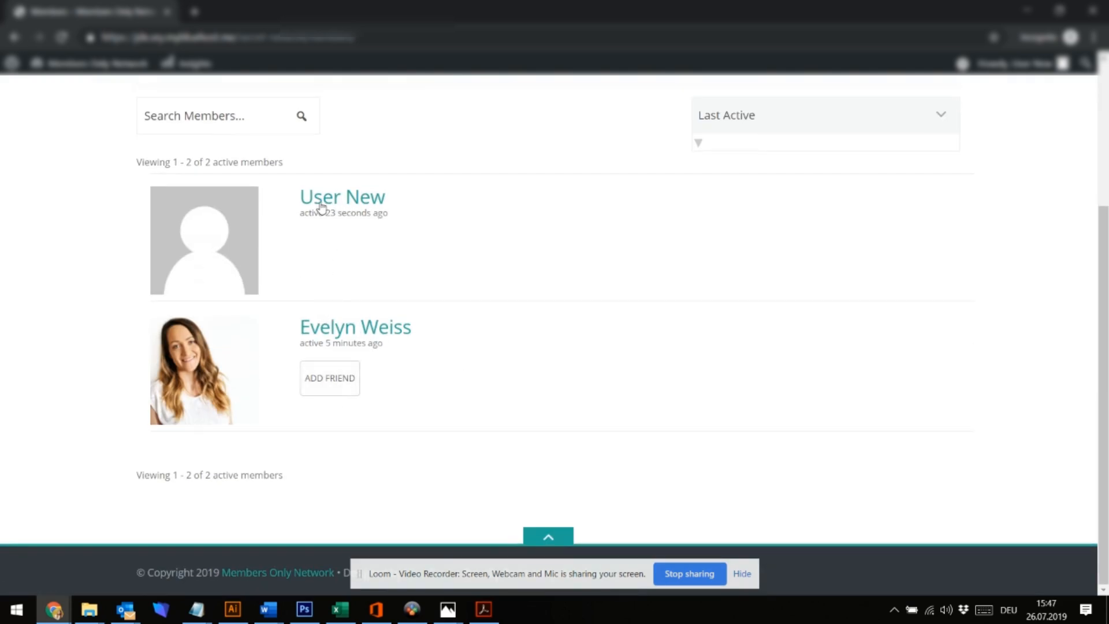
{"action": "left_click", "coordinate": [327, 338]}
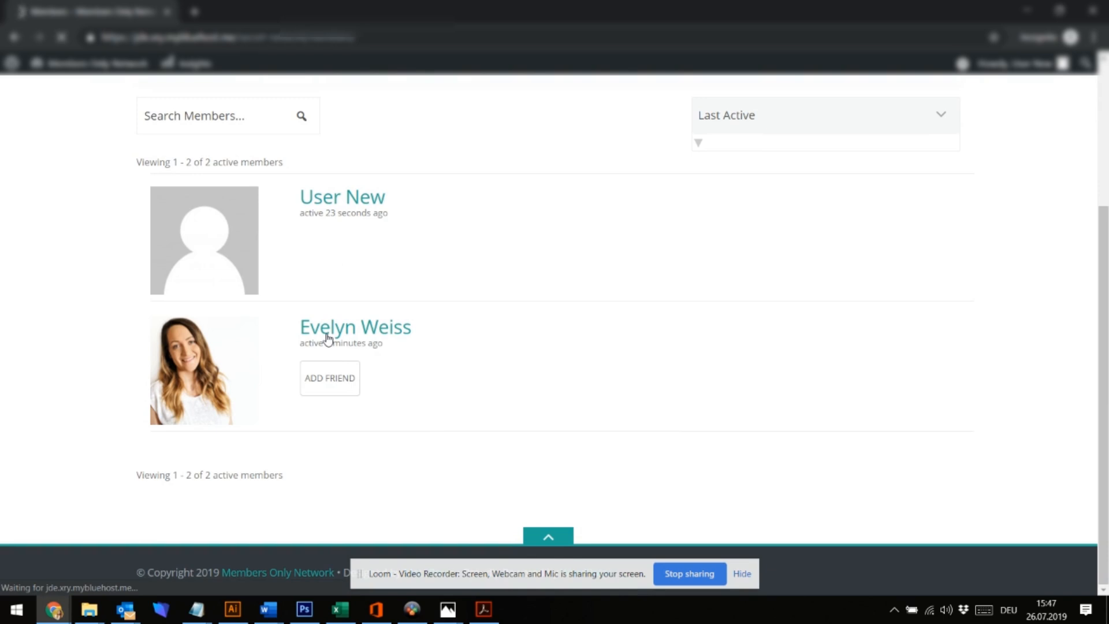
{"action": "scroll", "coordinate": [347, 347], "scroll_direction": "down", "scroll_amount": 2}
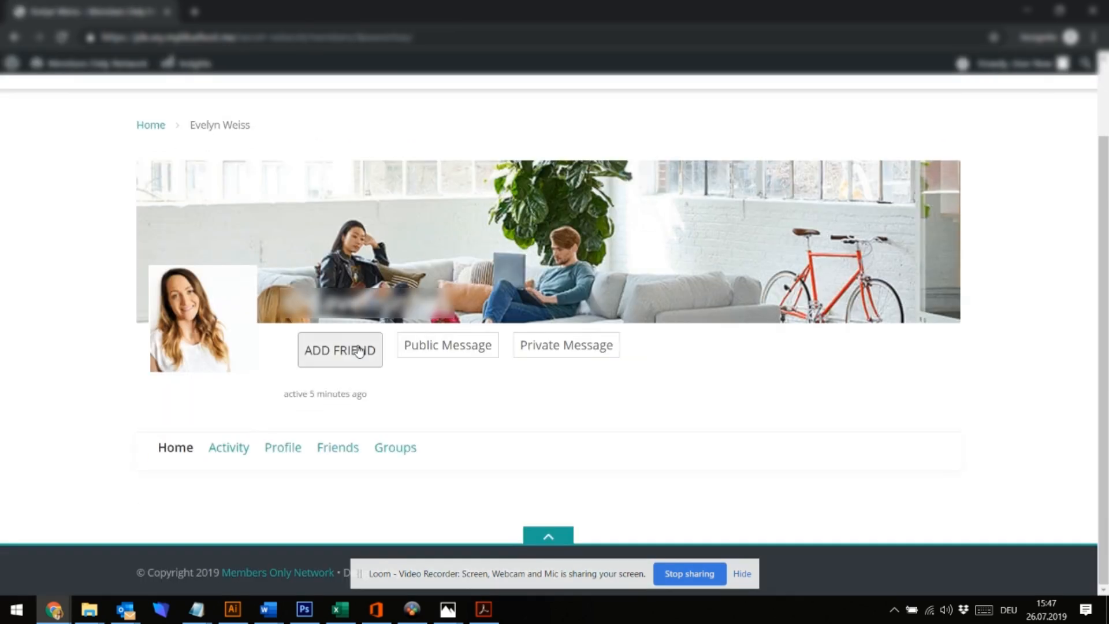
Friend the colleague and post a public mention: working in IT, suggesting coffee at the next break
{"action": "left_click", "coordinate": [357, 350]}
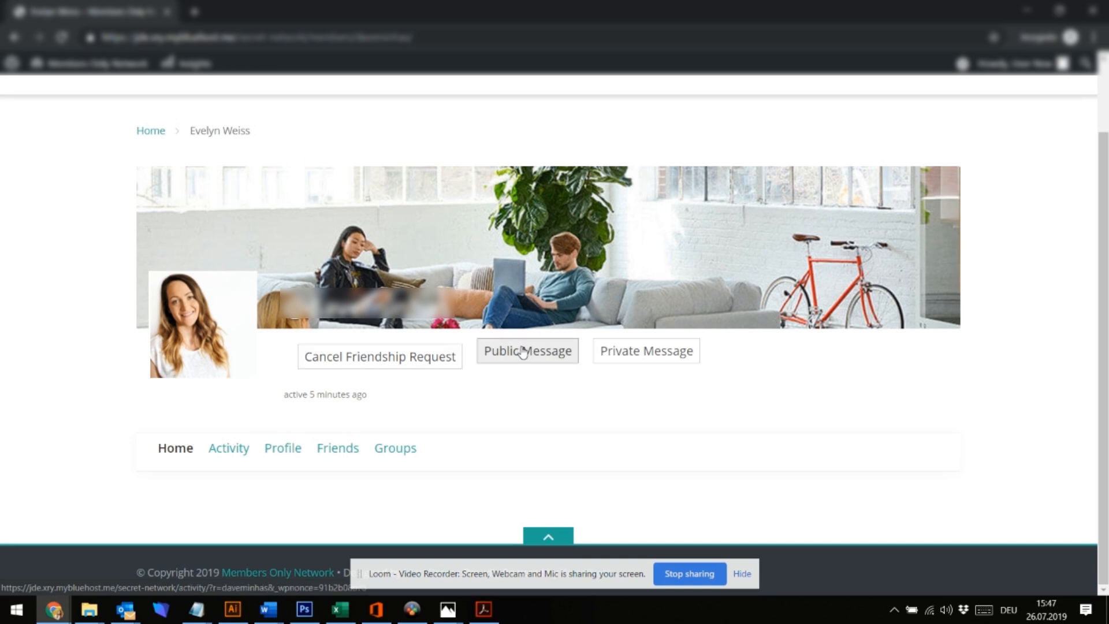
{"action": "left_click", "coordinate": [542, 360]}
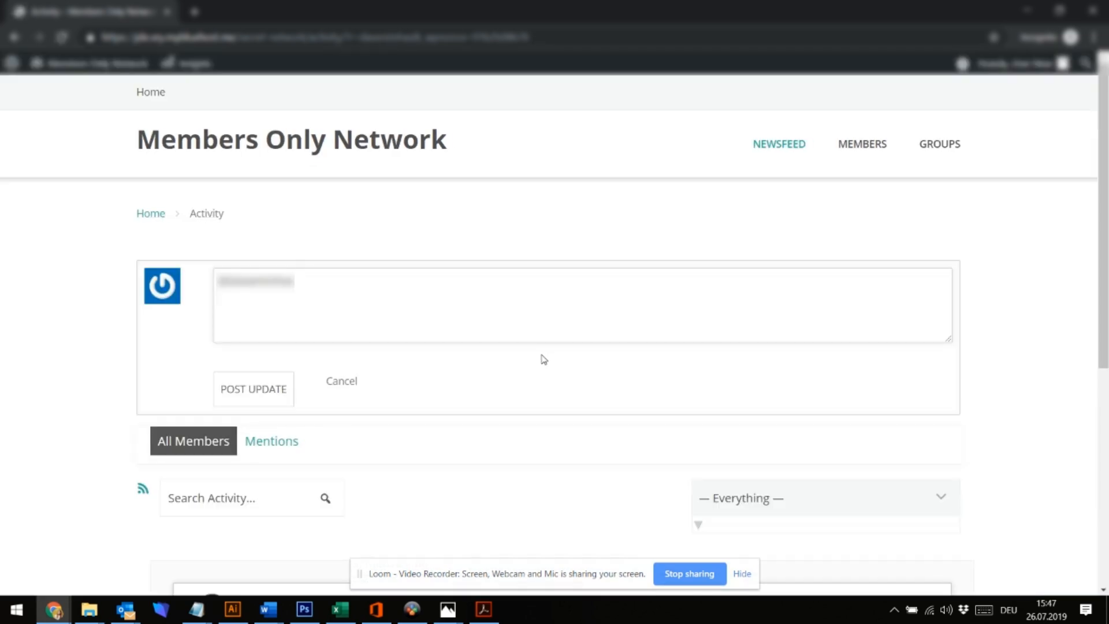
{"action": "type", "text": "Hi there! Nice pr"}
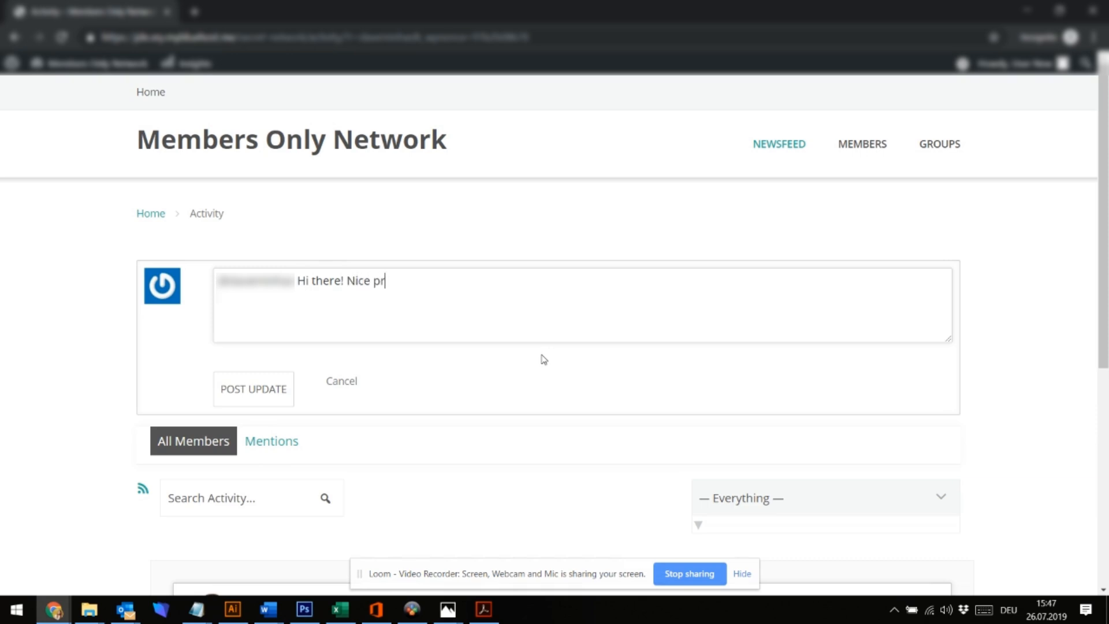
{"action": "type", "text": "ofile. I am working in the"}
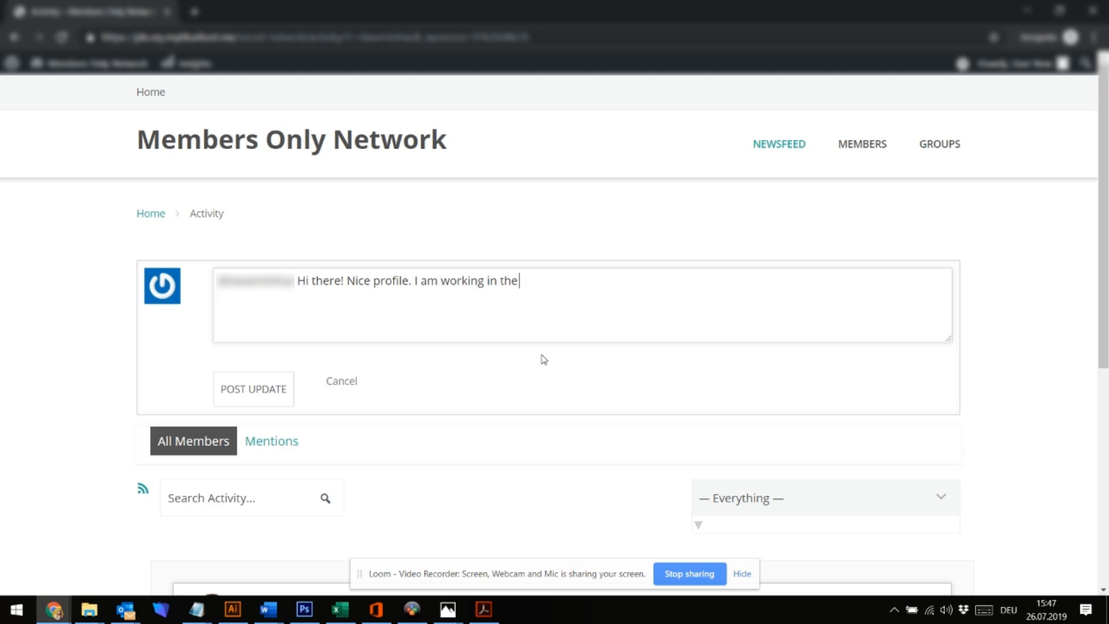
{"action": "type", "text": " IT-Depart"}
{"action": "type", "text": "emn"}
{"action": "type", "text": "t. Let"}
{"action": "type", "text": "'s have som"}
{"action": "type", "text": "e coff"}
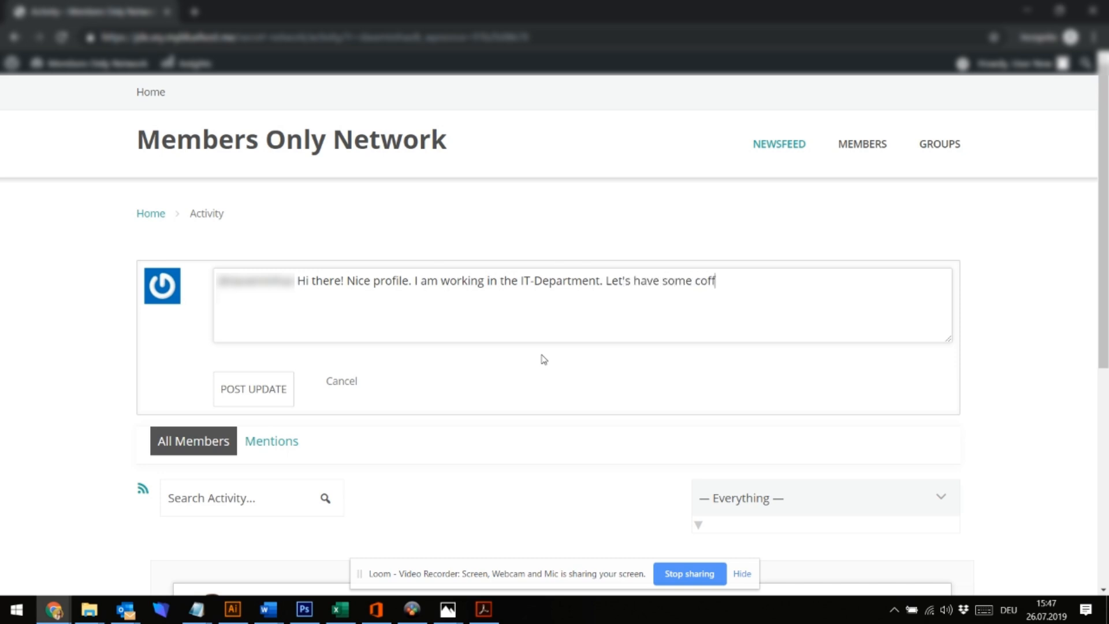
{"action": "type", "text": "eee the next break!"}
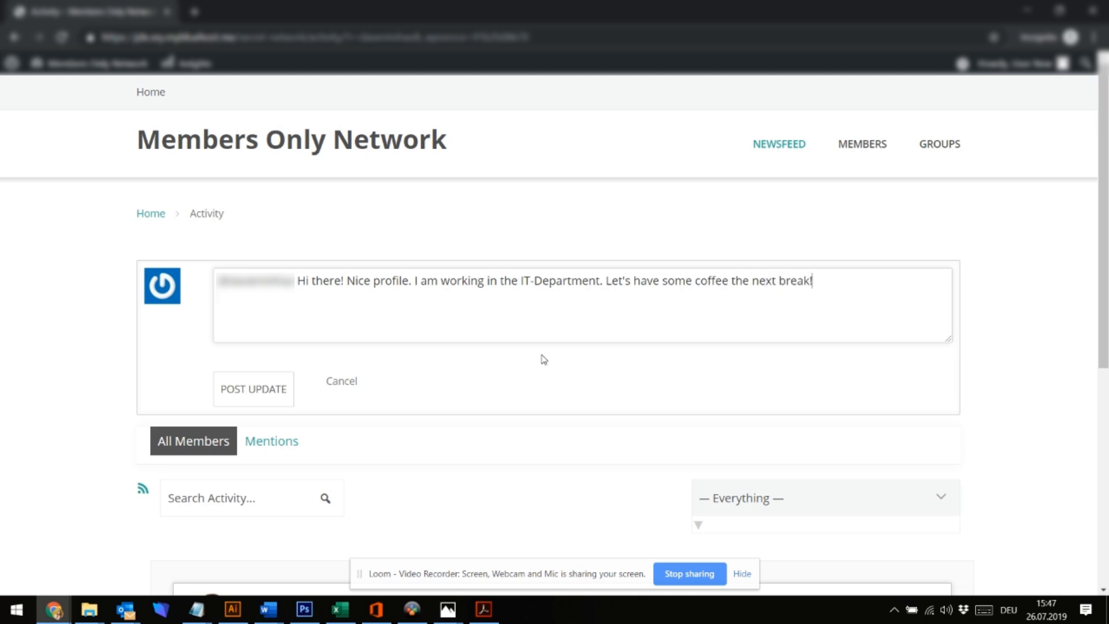
{"action": "left_click", "coordinate": [249, 399]}
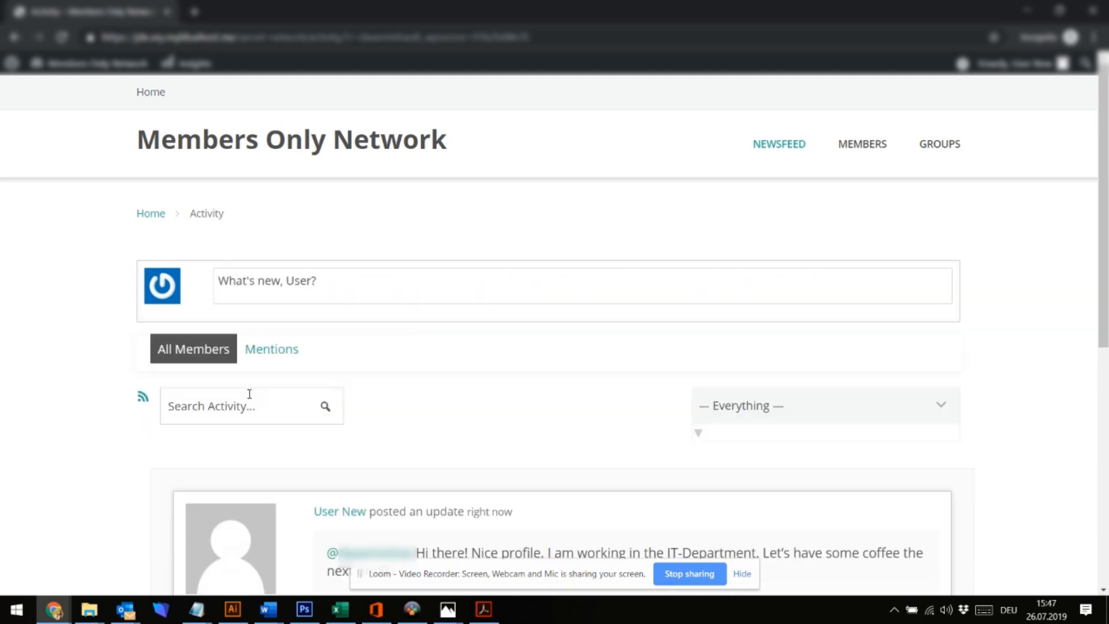
{"action": "scroll", "coordinate": [250, 394], "scroll_direction": "down", "scroll_amount": 5}
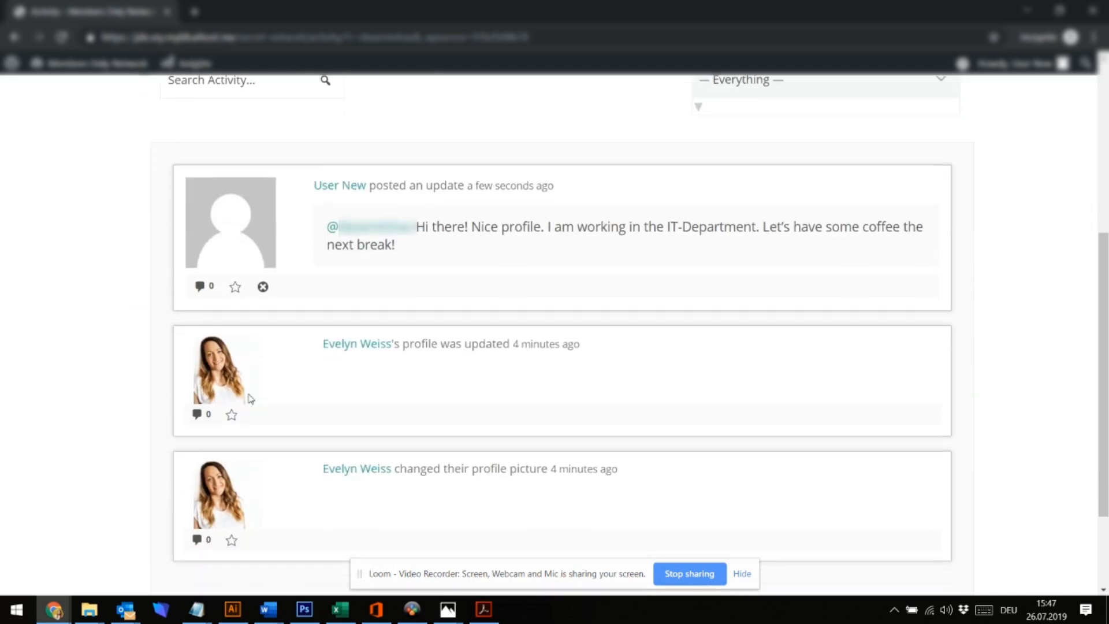
{"action": "scroll", "coordinate": [248, 396], "scroll_direction": "up", "scroll_amount": 6}
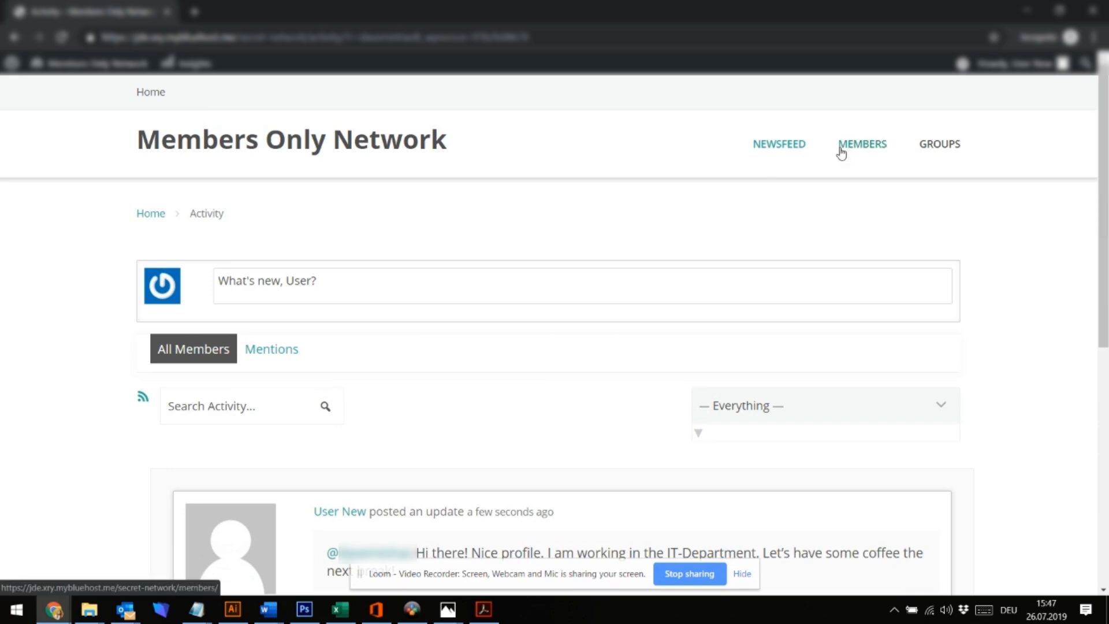
{"action": "scroll", "coordinate": [386, 379], "scroll_direction": "down", "scroll_amount": 4}
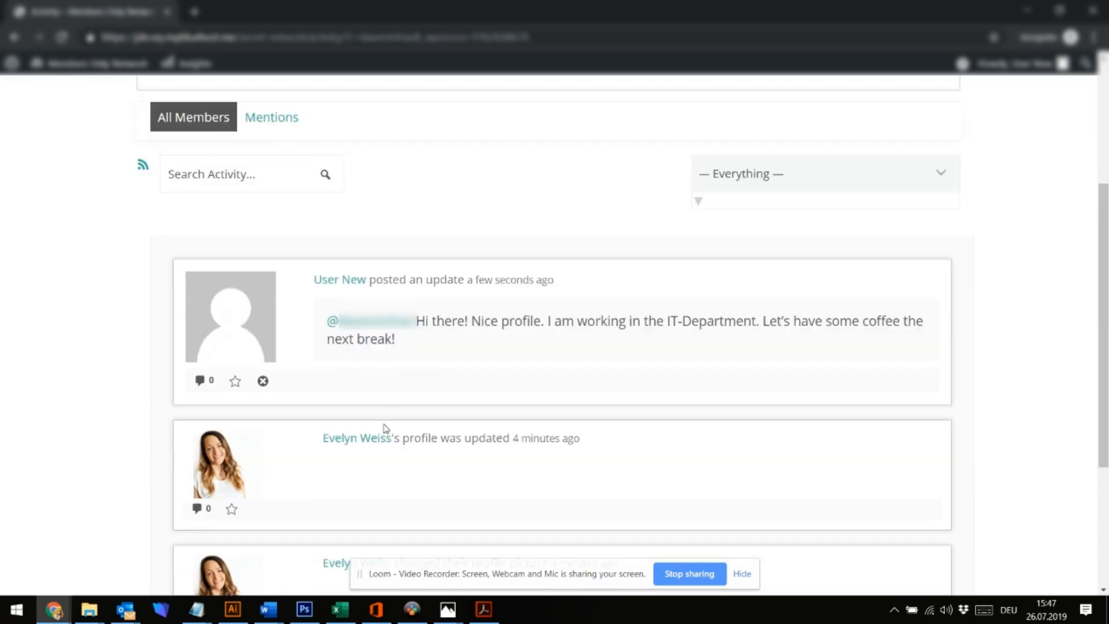
Write the colleague a private message titled 'Project Update' asking about project B's status
{"action": "left_click", "coordinate": [363, 445]}
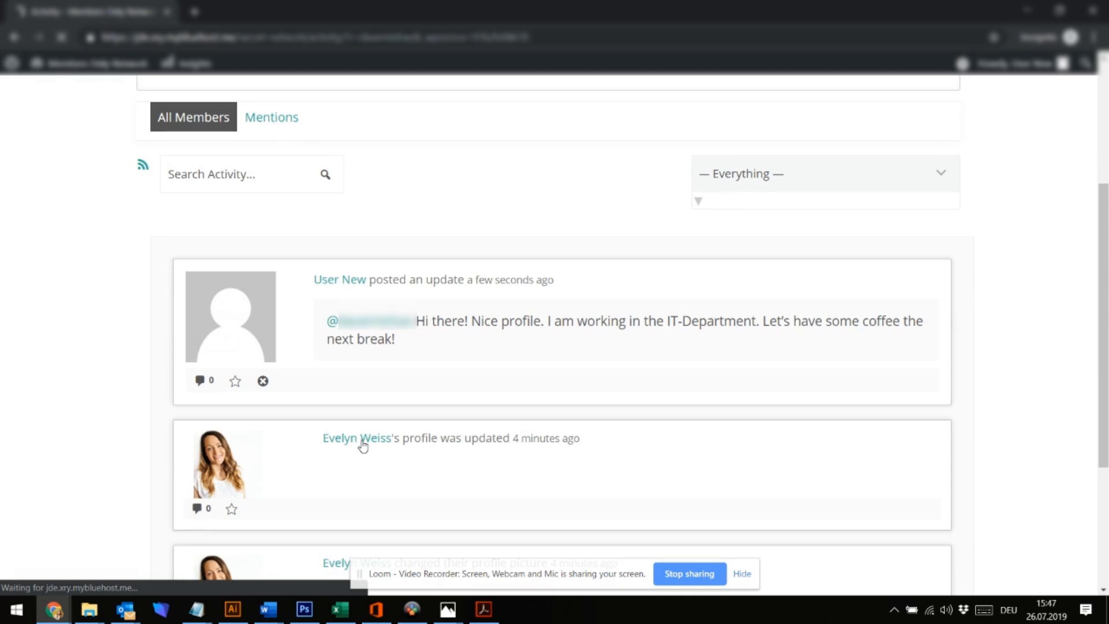
{"action": "scroll", "coordinate": [362, 446], "scroll_direction": "down", "scroll_amount": 5}
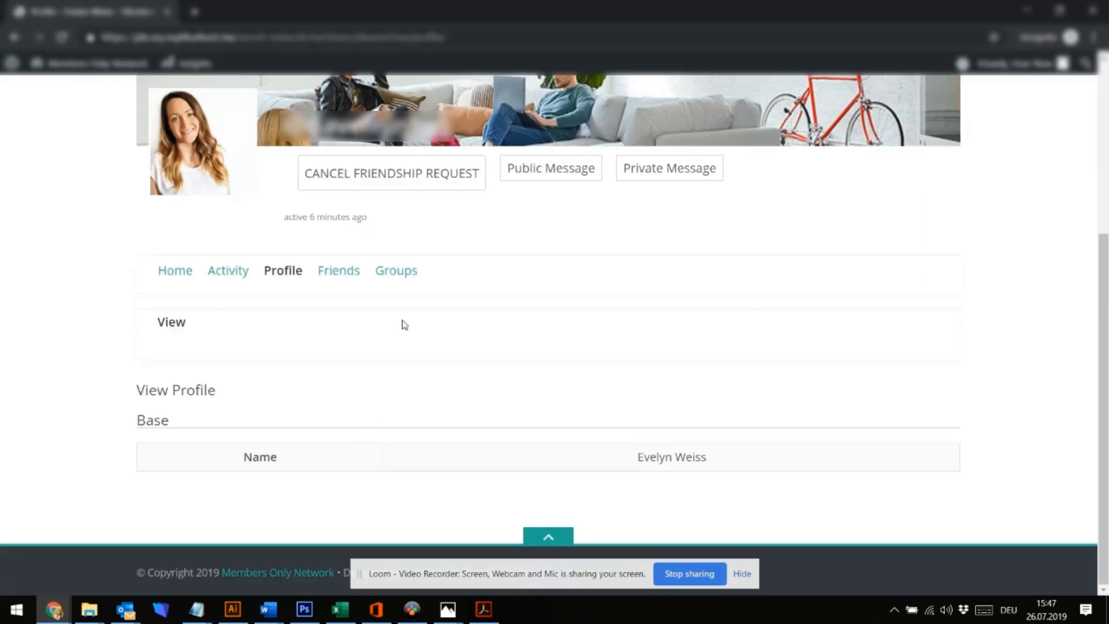
{"action": "left_click", "coordinate": [676, 169]}
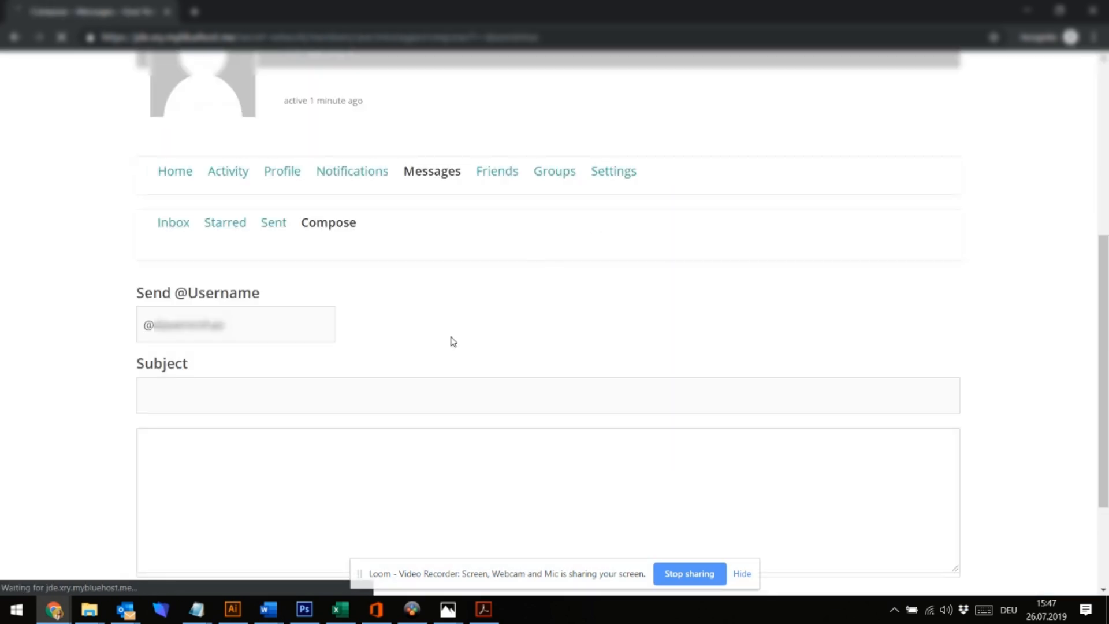
{"action": "left_click", "coordinate": [331, 398]}
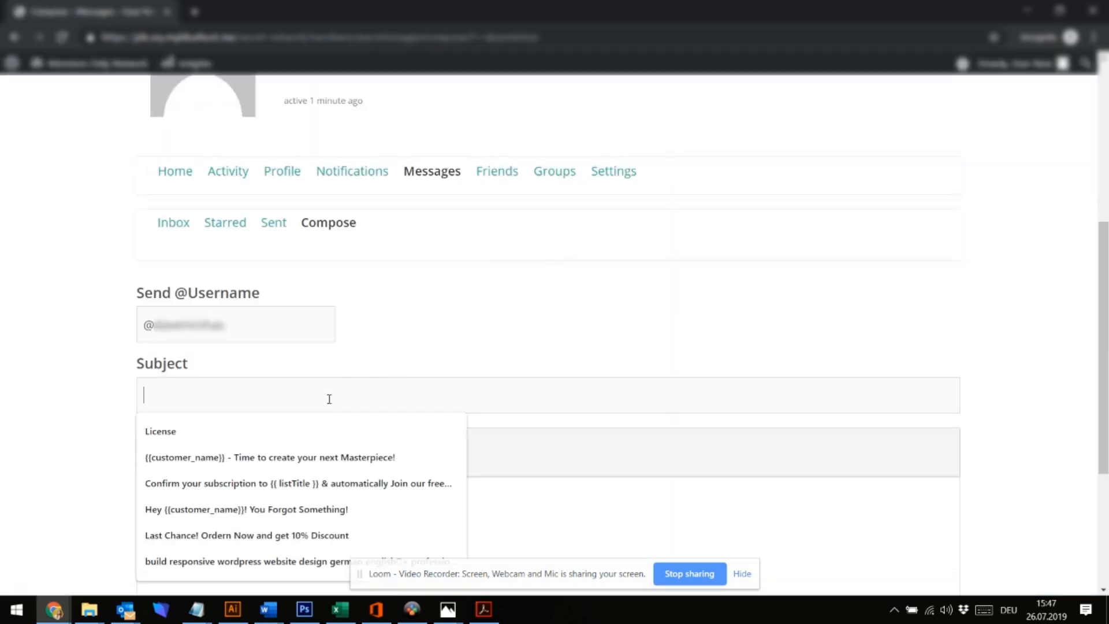
{"action": "type", "text": "Projek"}
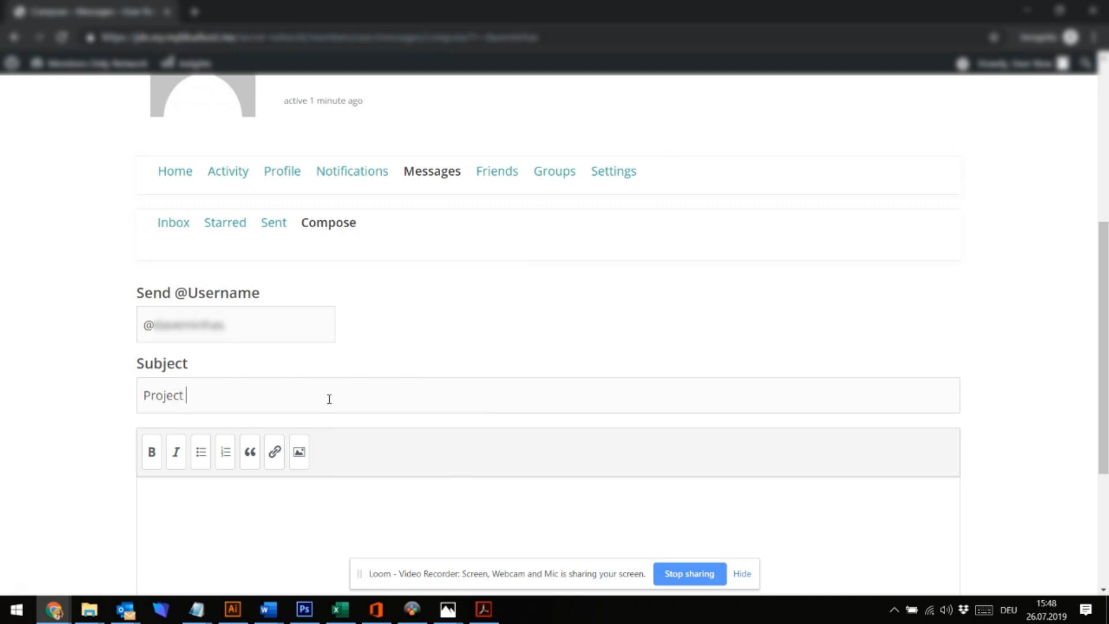
{"action": "type", "text": "t Update"}
{"action": "type", "text": "how is the status with project B?"}
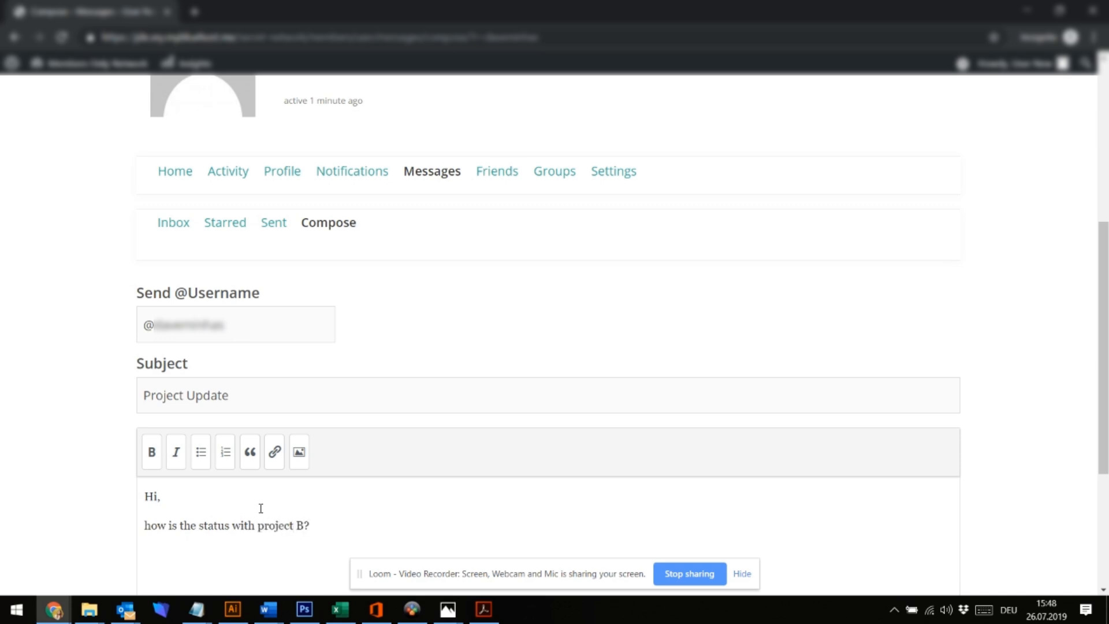
{"action": "type", "text": "ase let me know"}
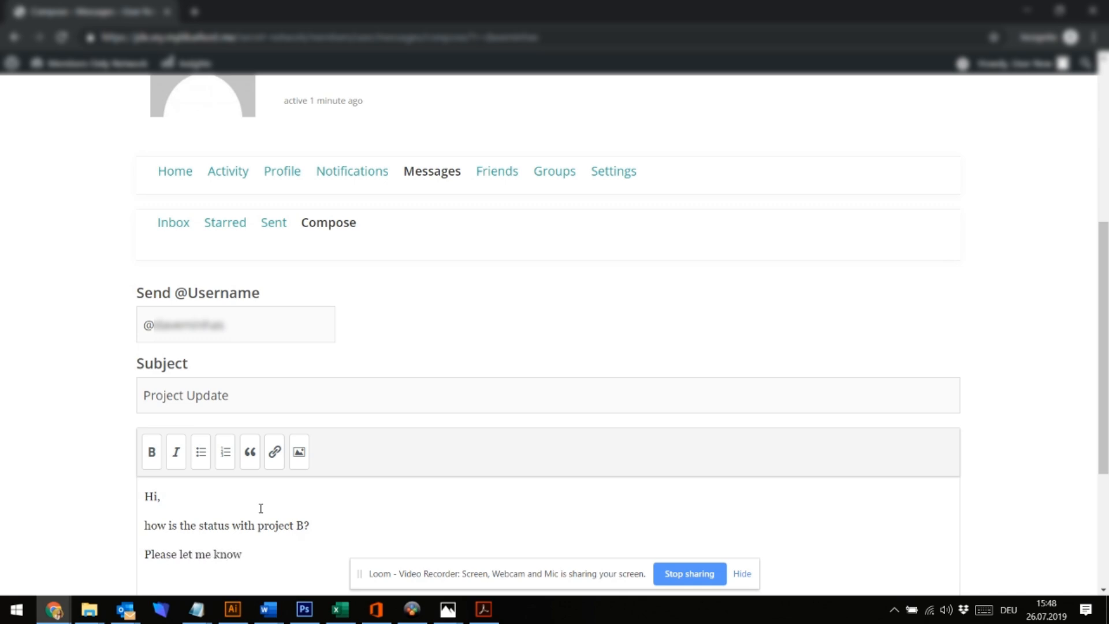
{"action": "key", "text": "Return"}
{"action": "key", "text": "Return"}
{"action": "type", "text": "Thanky"}
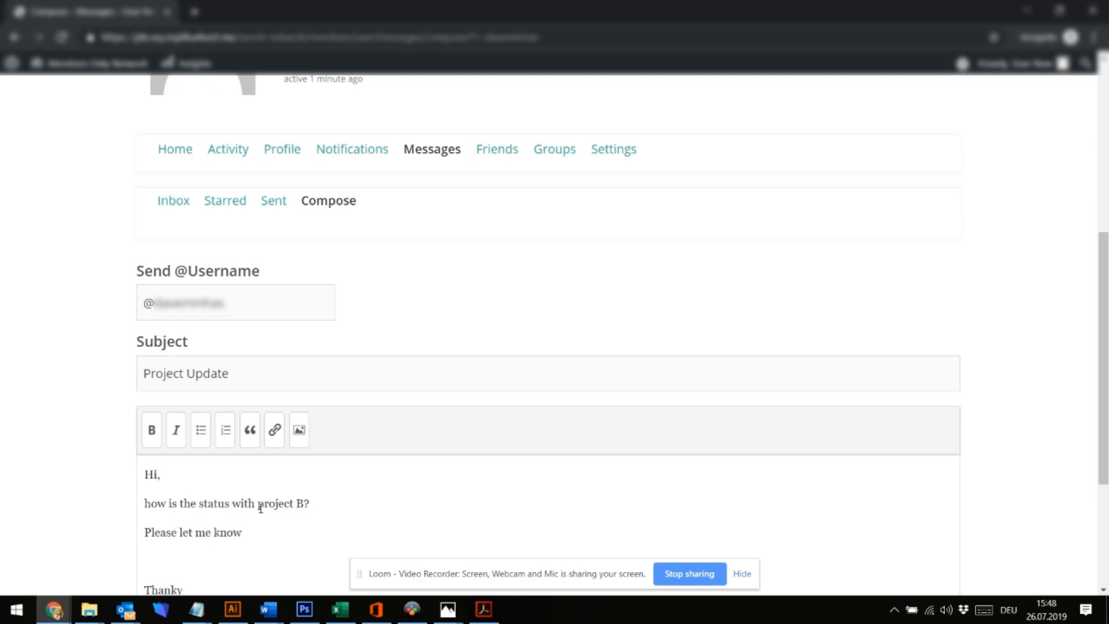
Make the first three lines of the message bold and send it
{"action": "left_click", "coordinate": [301, 430]}
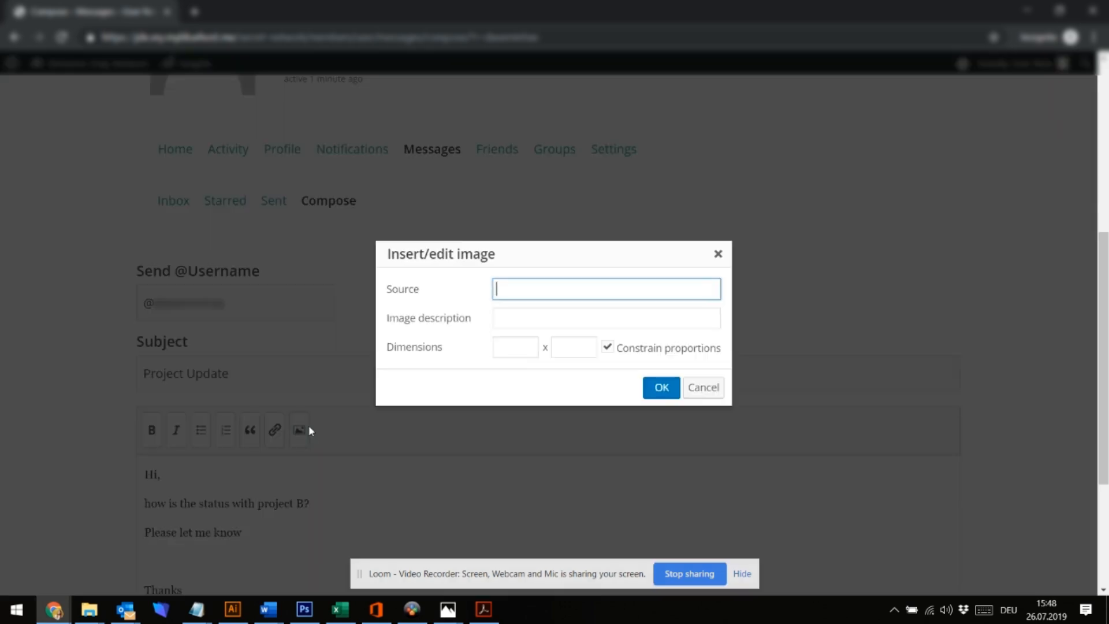
{"action": "left_click", "coordinate": [718, 254]}
{"action": "left_click_drag", "start_coordinate": [262, 535], "coordinate": [94, 471]}
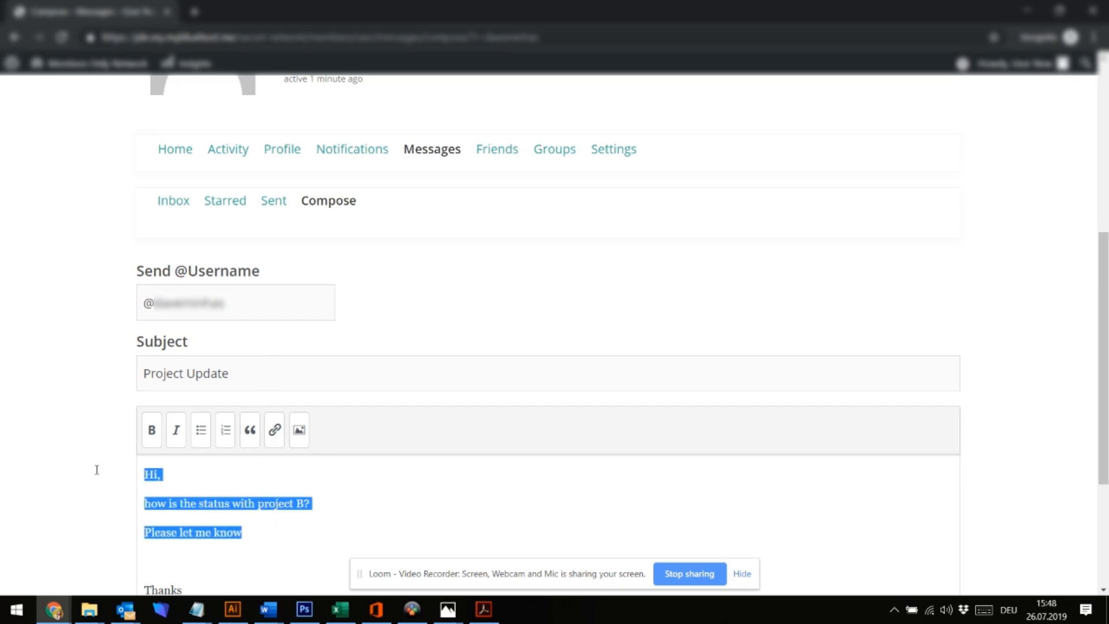
{"action": "left_click", "coordinate": [152, 434]}
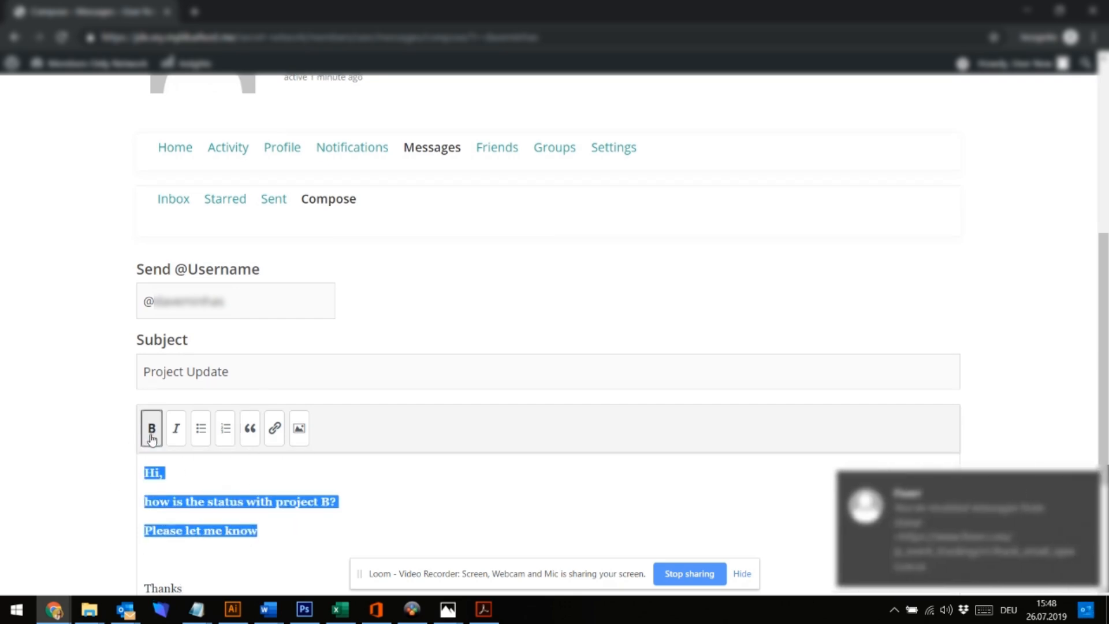
{"action": "scroll", "coordinate": [405, 462], "scroll_direction": "down", "scroll_amount": 4}
{"action": "left_click", "coordinate": [760, 466]}
{"action": "left_click", "coordinate": [1087, 483]}
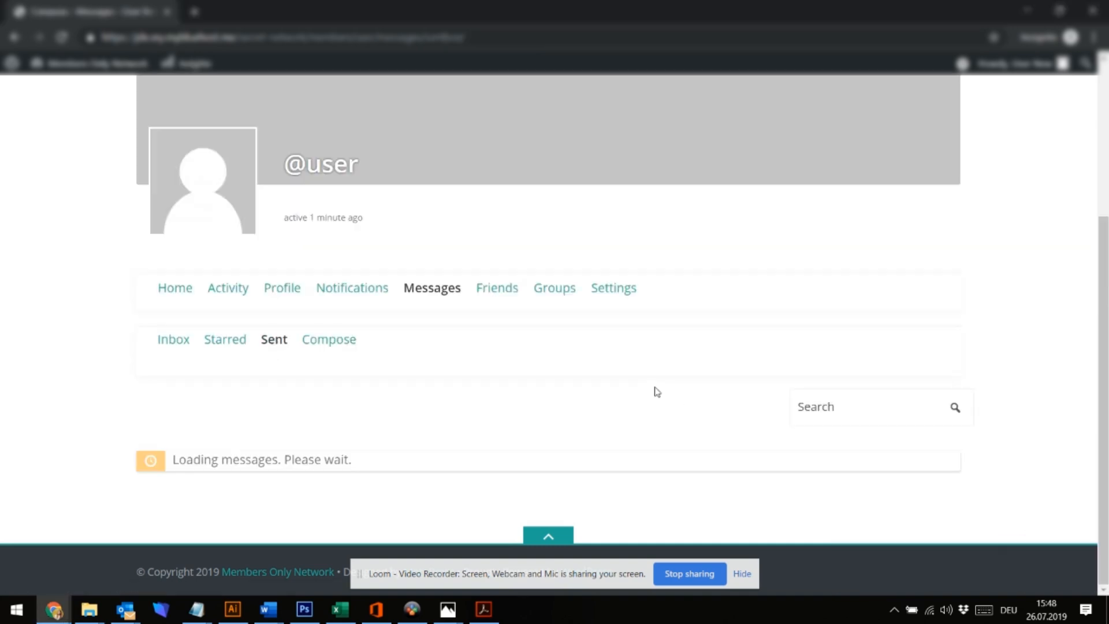
{"action": "scroll", "coordinate": [549, 314], "scroll_direction": "down", "scroll_amount": 6}
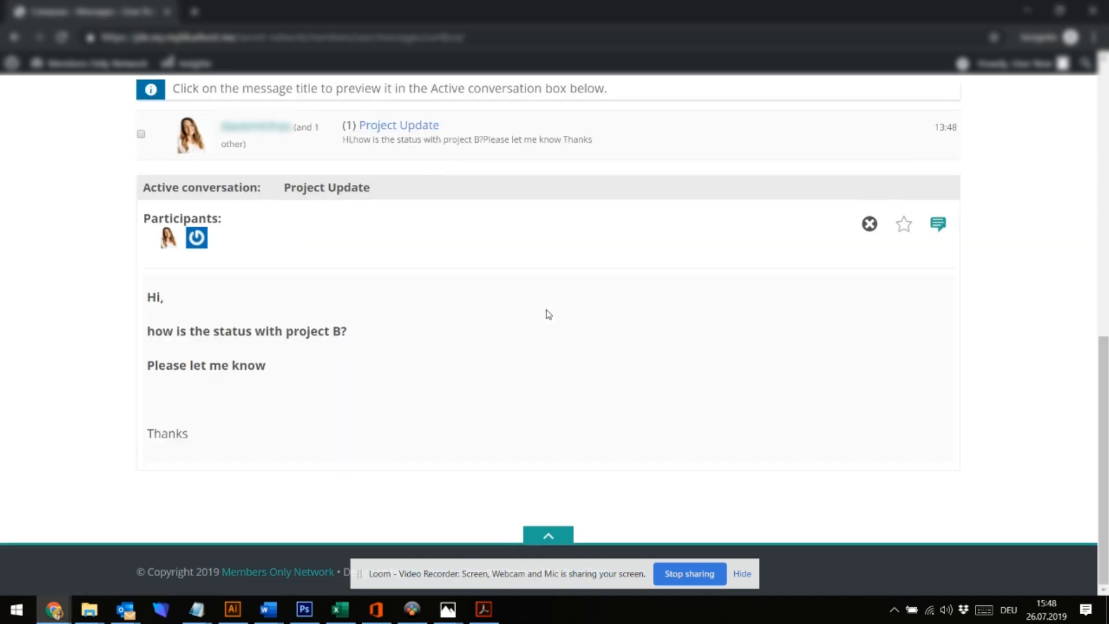
Return to the Members Only Network home page, then move to the Users admin browser window
{"action": "scroll", "coordinate": [548, 314], "scroll_direction": "up", "scroll_amount": 4}
{"action": "scroll", "coordinate": [547, 310], "scroll_direction": "up", "scroll_amount": 6}
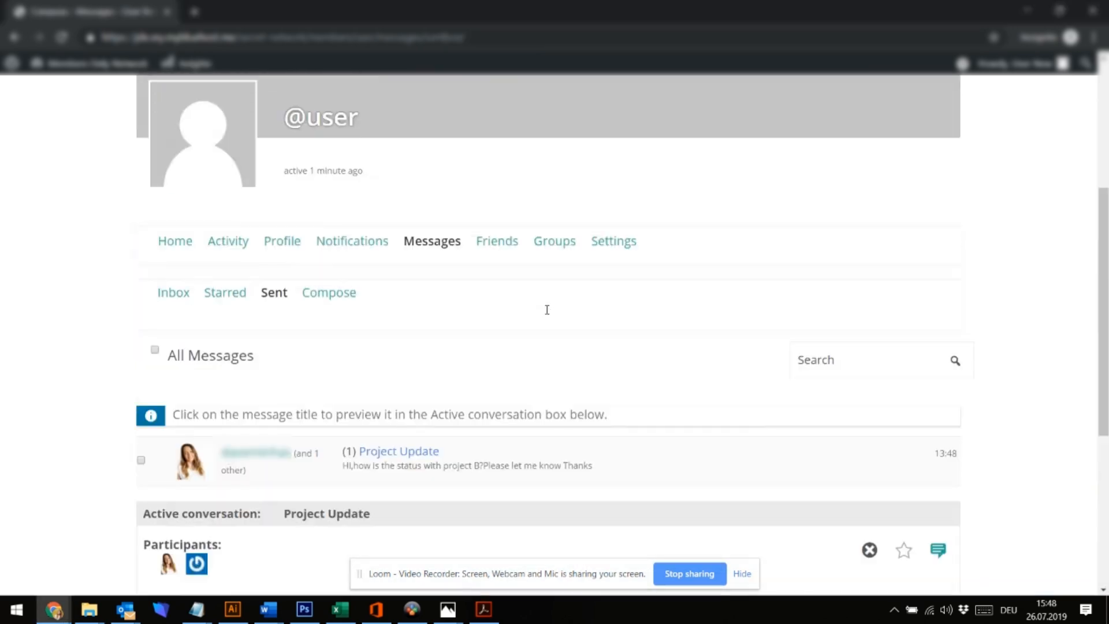
{"action": "scroll", "coordinate": [546, 312], "scroll_direction": "down", "scroll_amount": 3}
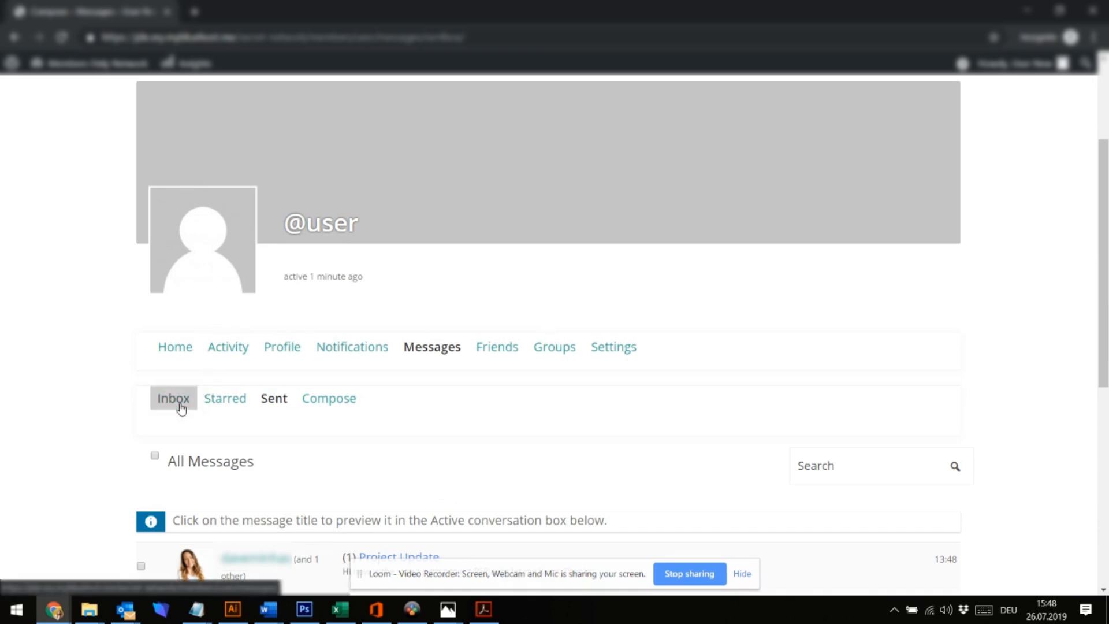
{"action": "scroll", "coordinate": [208, 314], "scroll_direction": "up", "scroll_amount": 3}
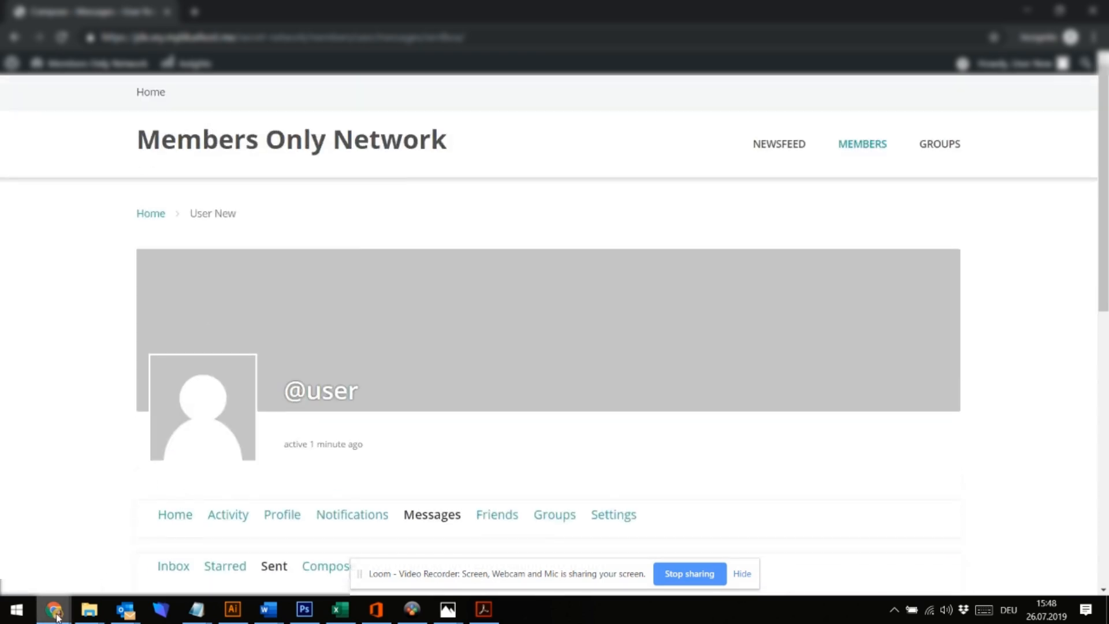
{"action": "left_click", "coordinate": [171, 149]}
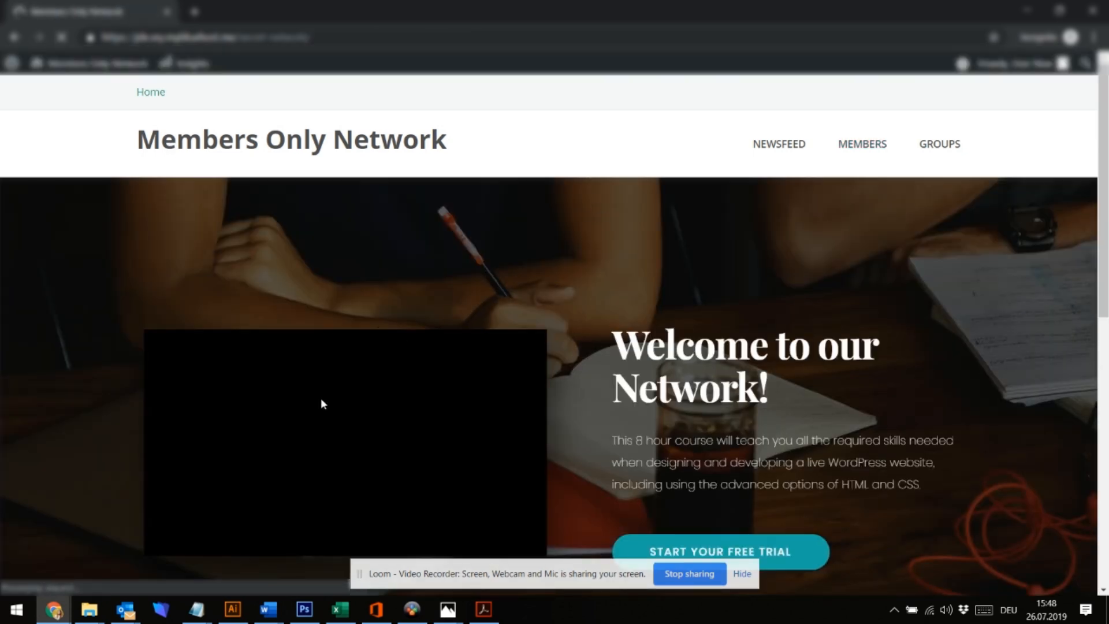
{"action": "mouse_move", "coordinate": [46, 612]}
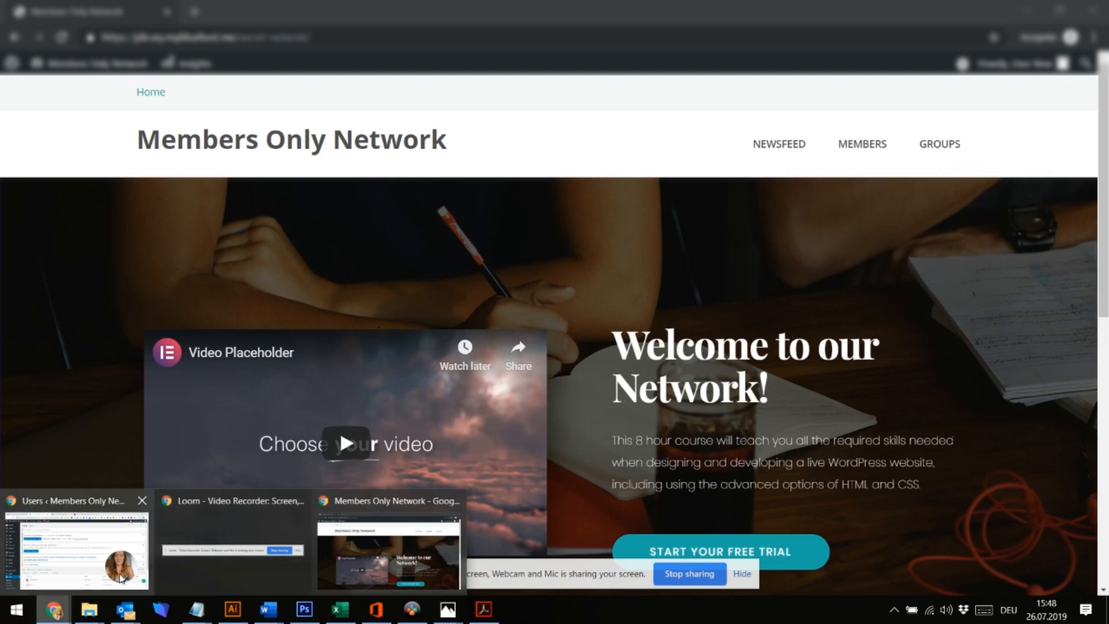
{"action": "left_click", "coordinate": [121, 578]}
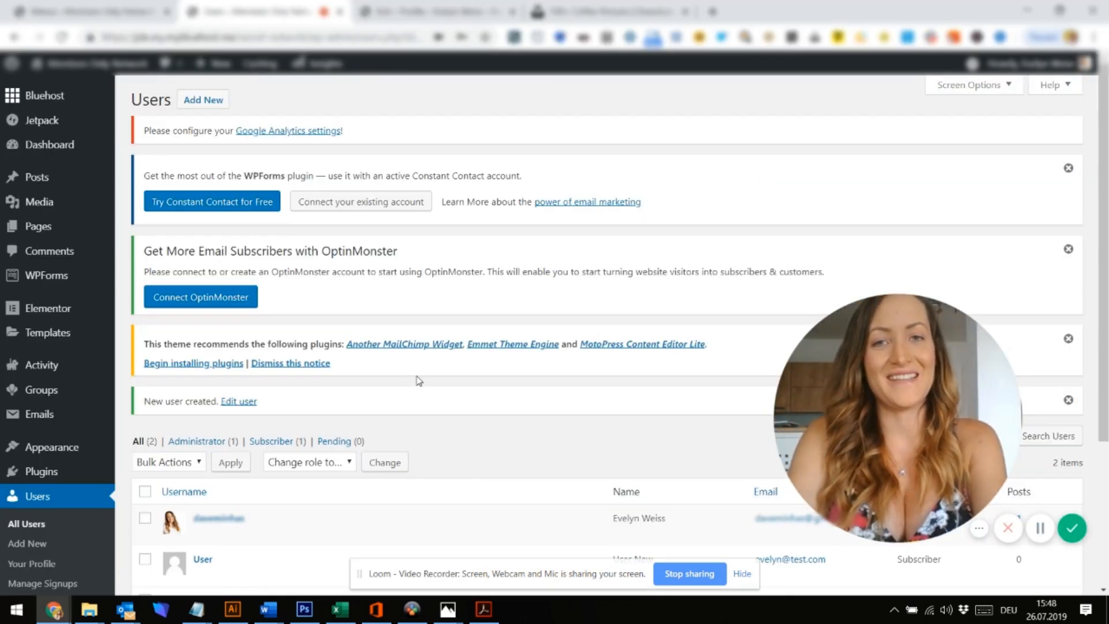
Open the Members Only Network home page from the administrator's profile tab
{"action": "left_click", "coordinate": [492, 6]}
{"action": "left_click", "coordinate": [213, 128]}
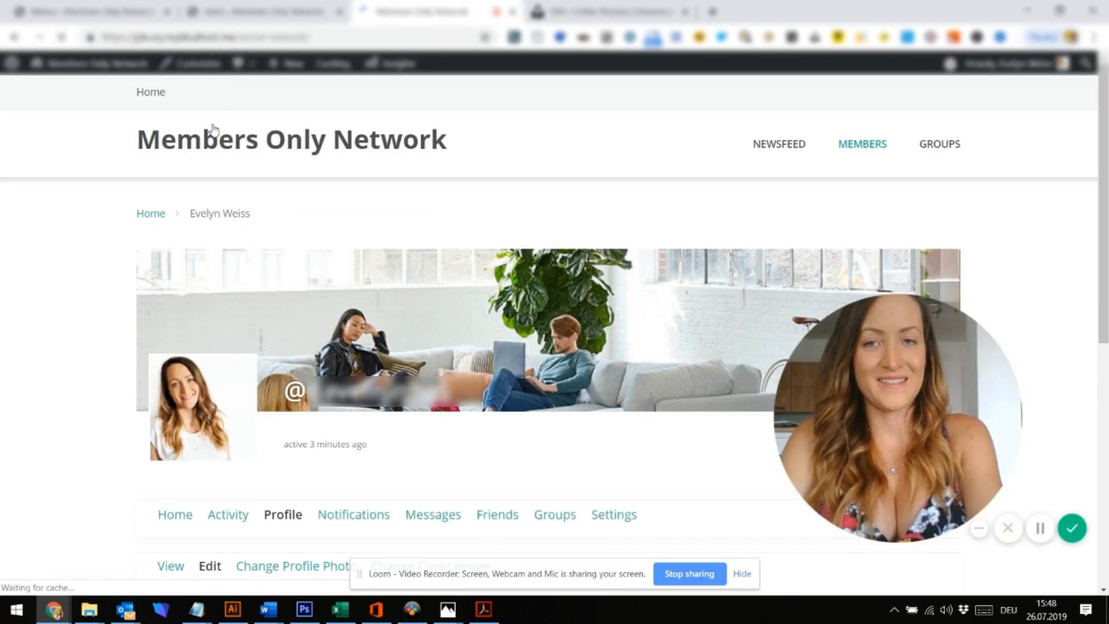